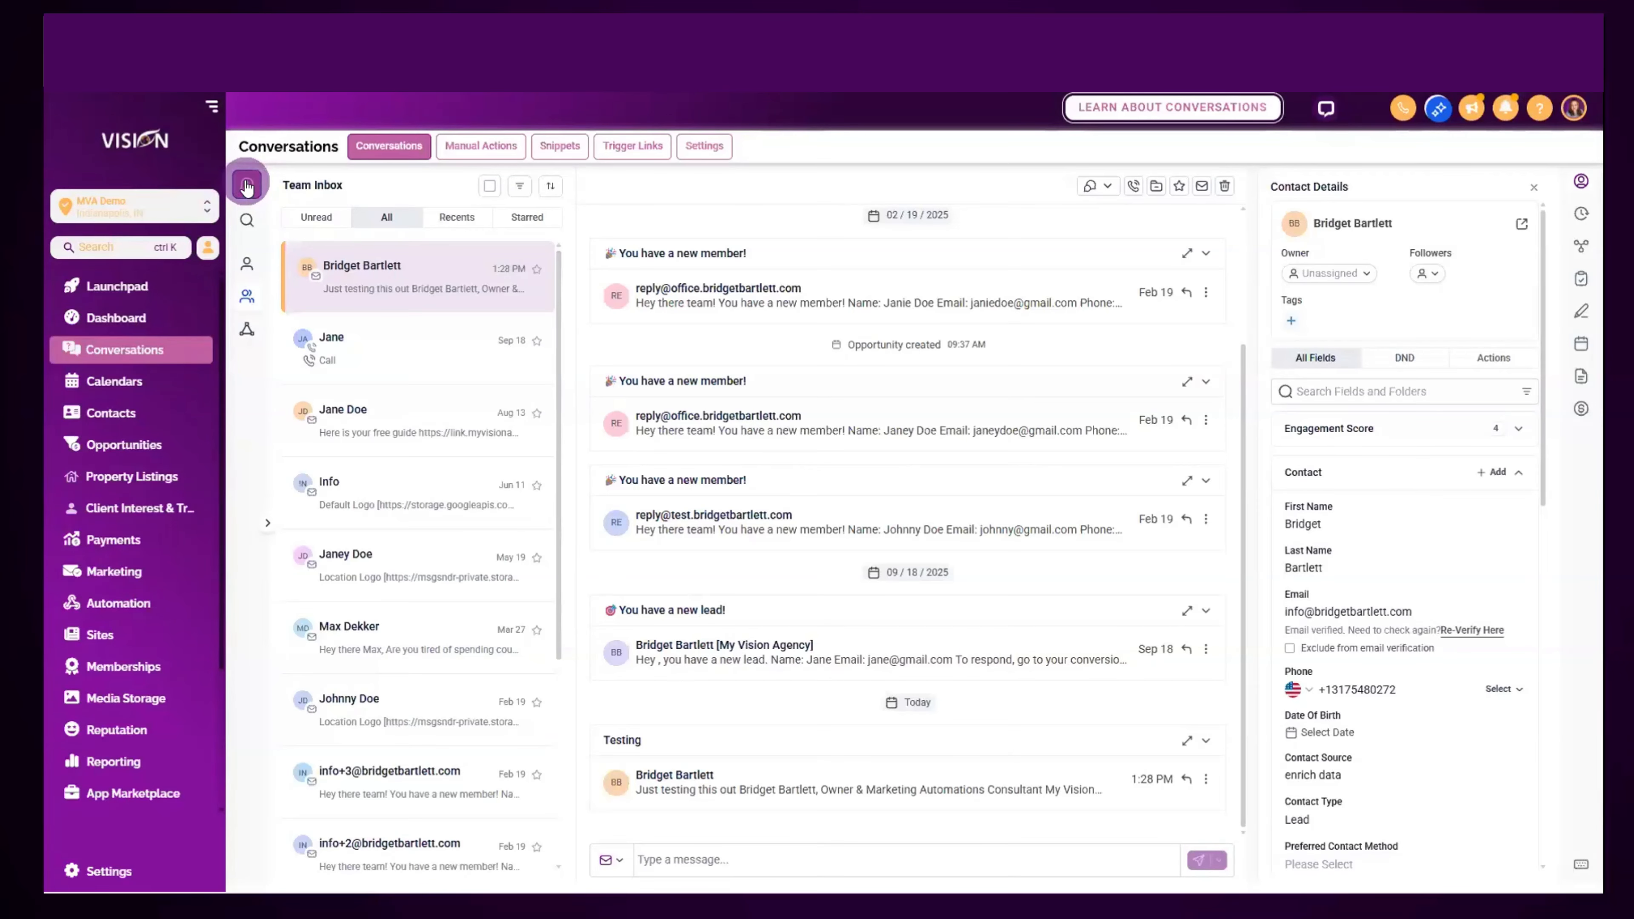
- Look at the contact and teammate options for starting a new conversation, and leave without creating one
{"action": "left_click", "coordinate": [735, 453]}
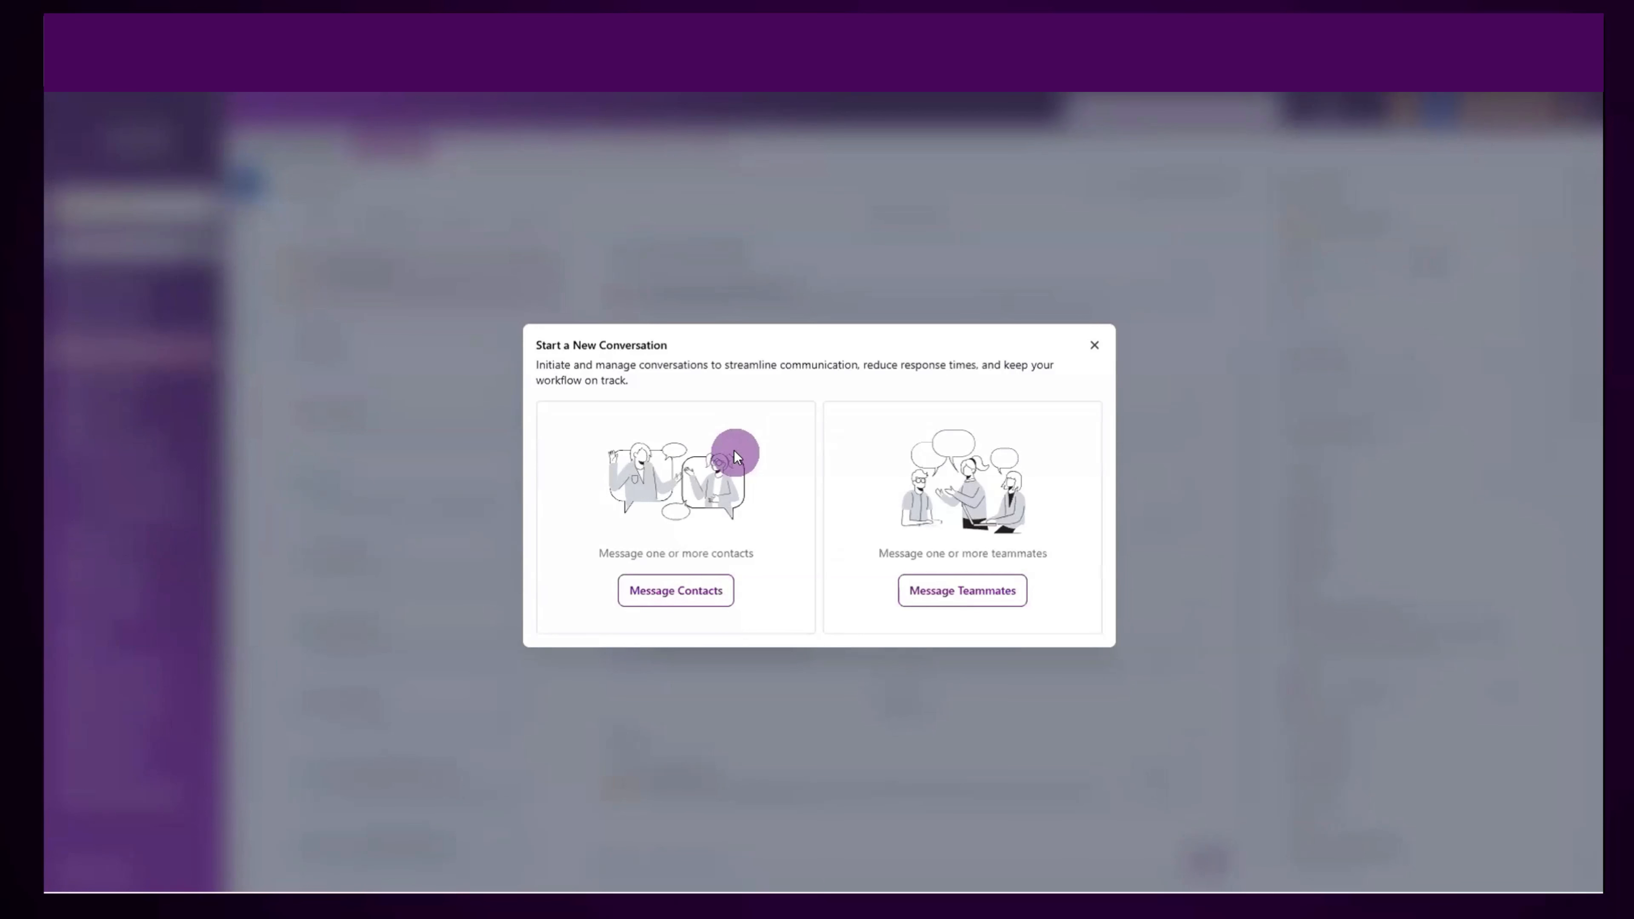
{"action": "left_click", "coordinate": [703, 599]}
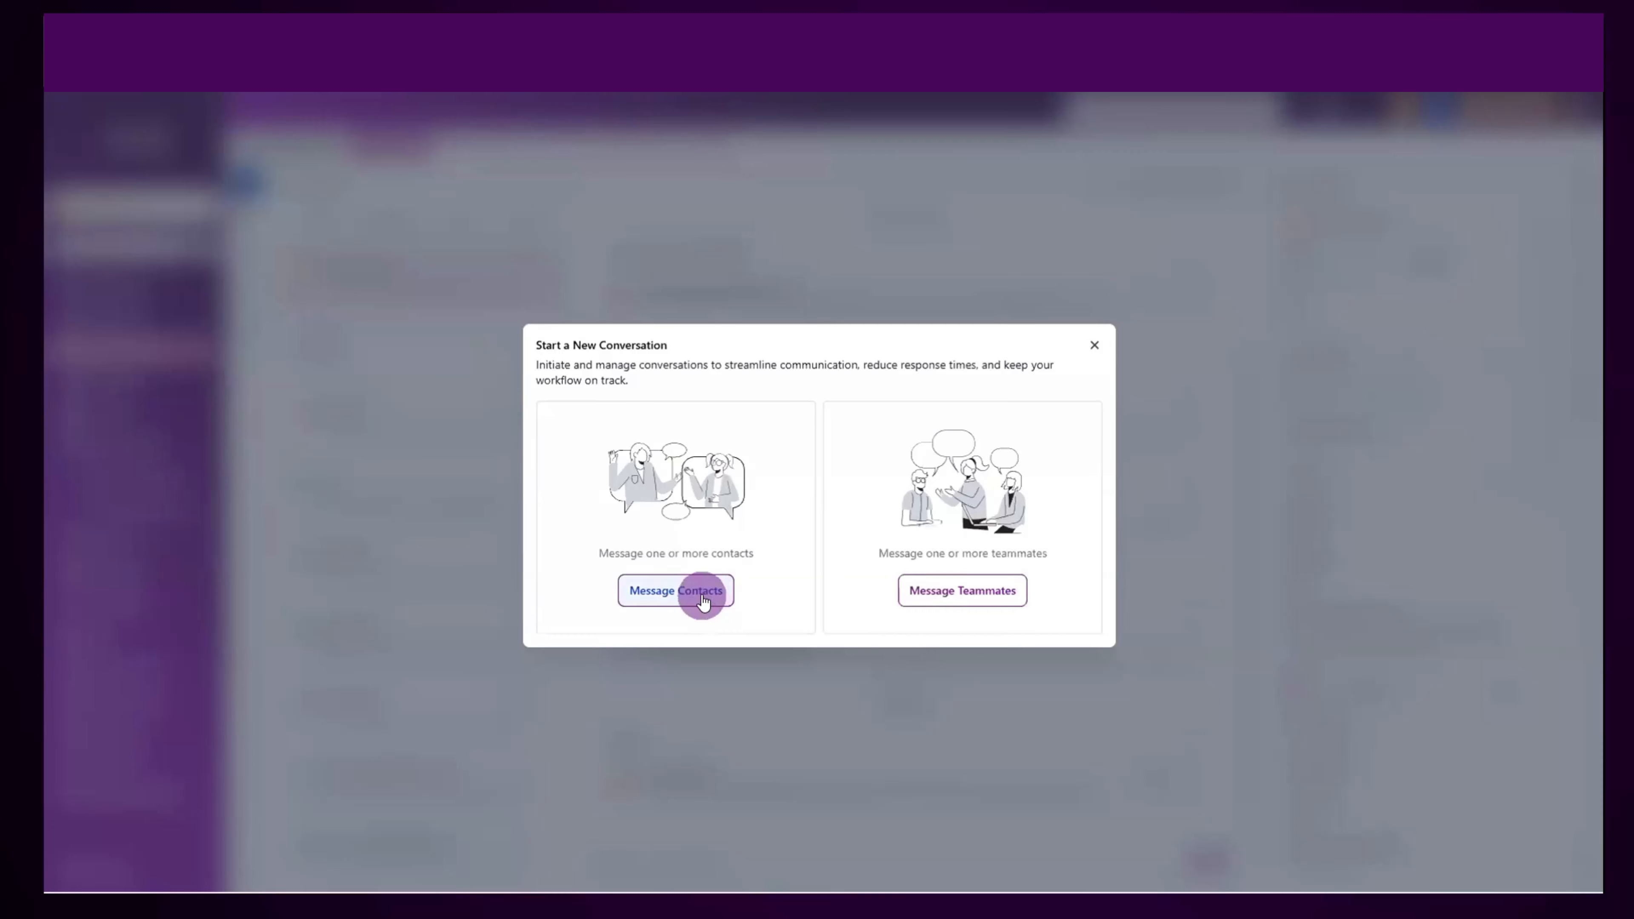
{"action": "left_click", "coordinate": [1010, 597]}
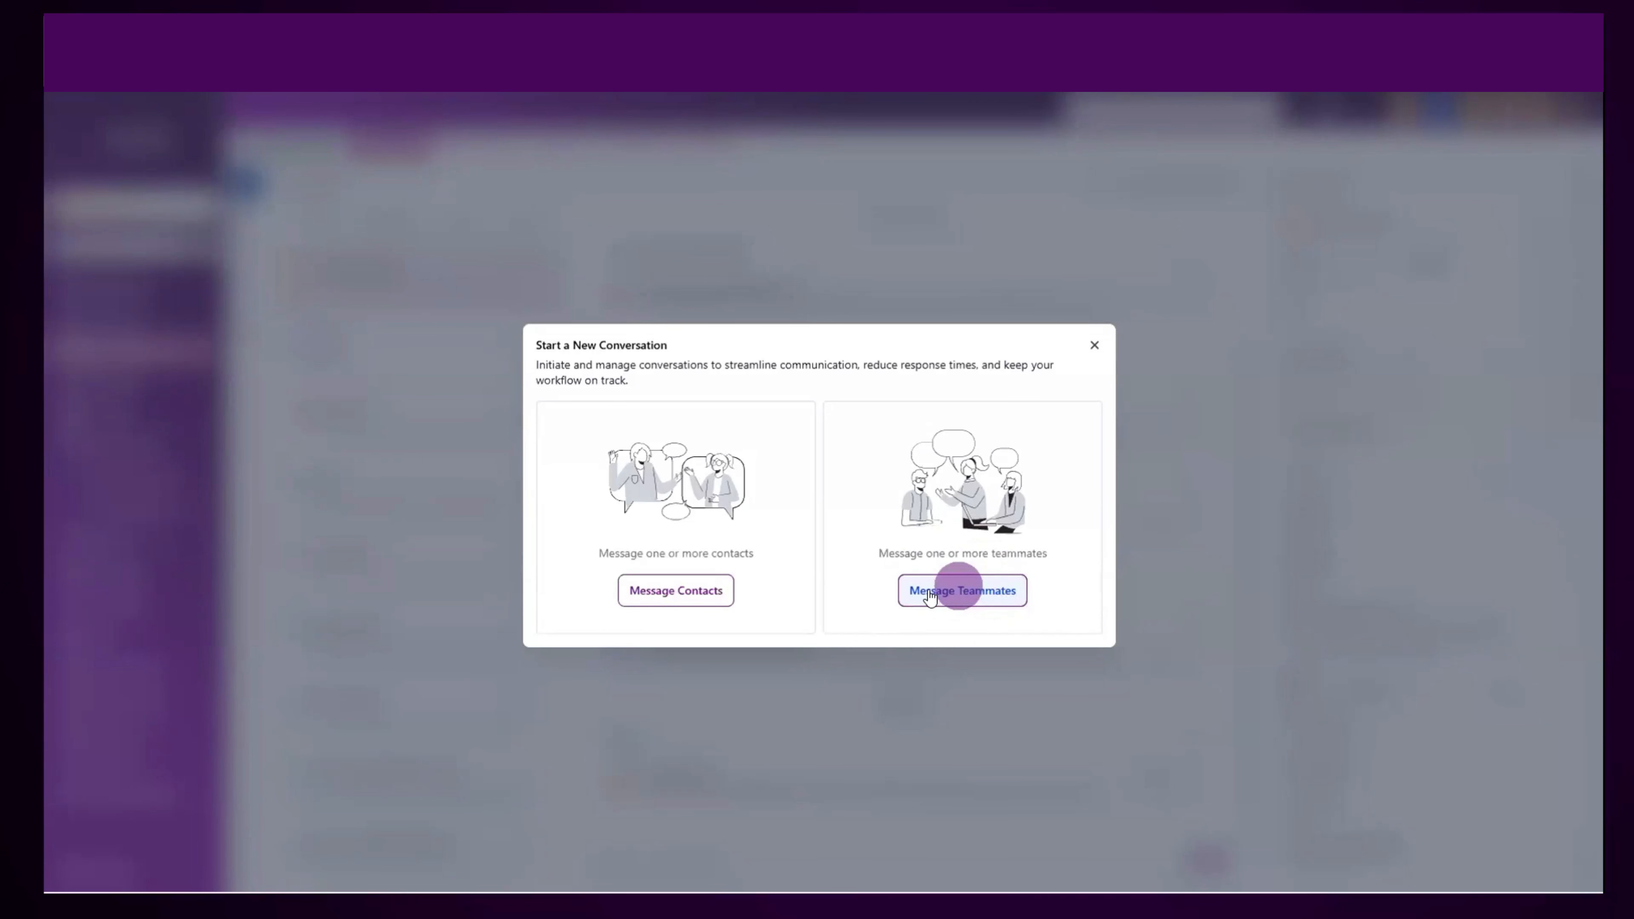
{"action": "left_click", "coordinate": [1094, 345]}
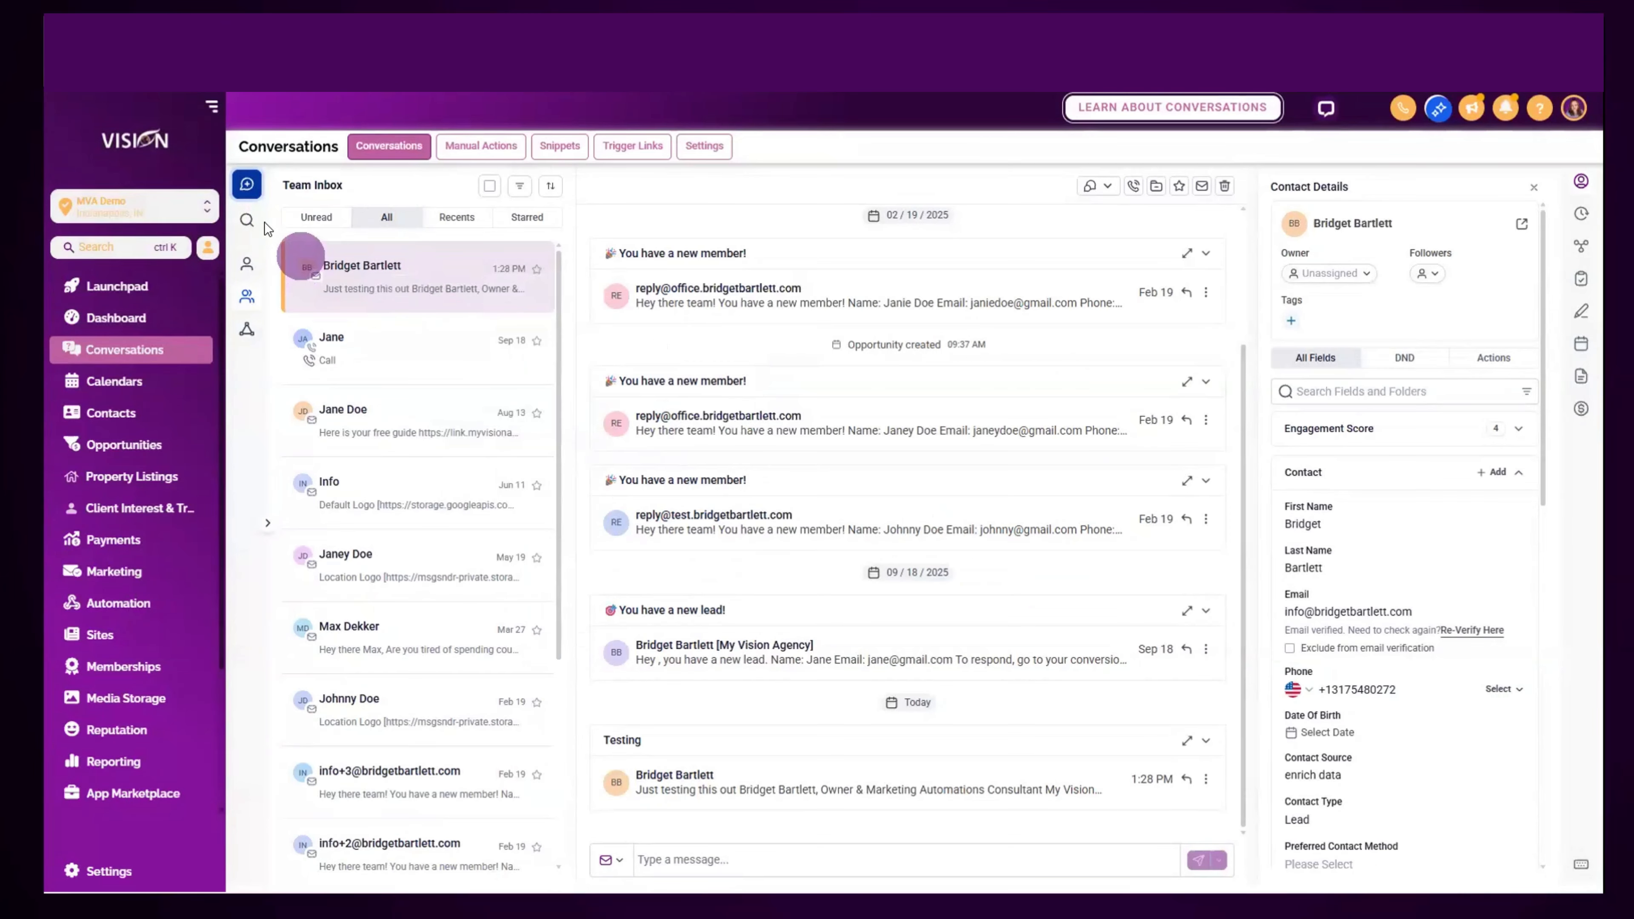
- Expand the inbox navigation and compare the Team Inbox with Internal Chat, including the MVA Team Chat thread
{"action": "left_click", "coordinate": [243, 220]}
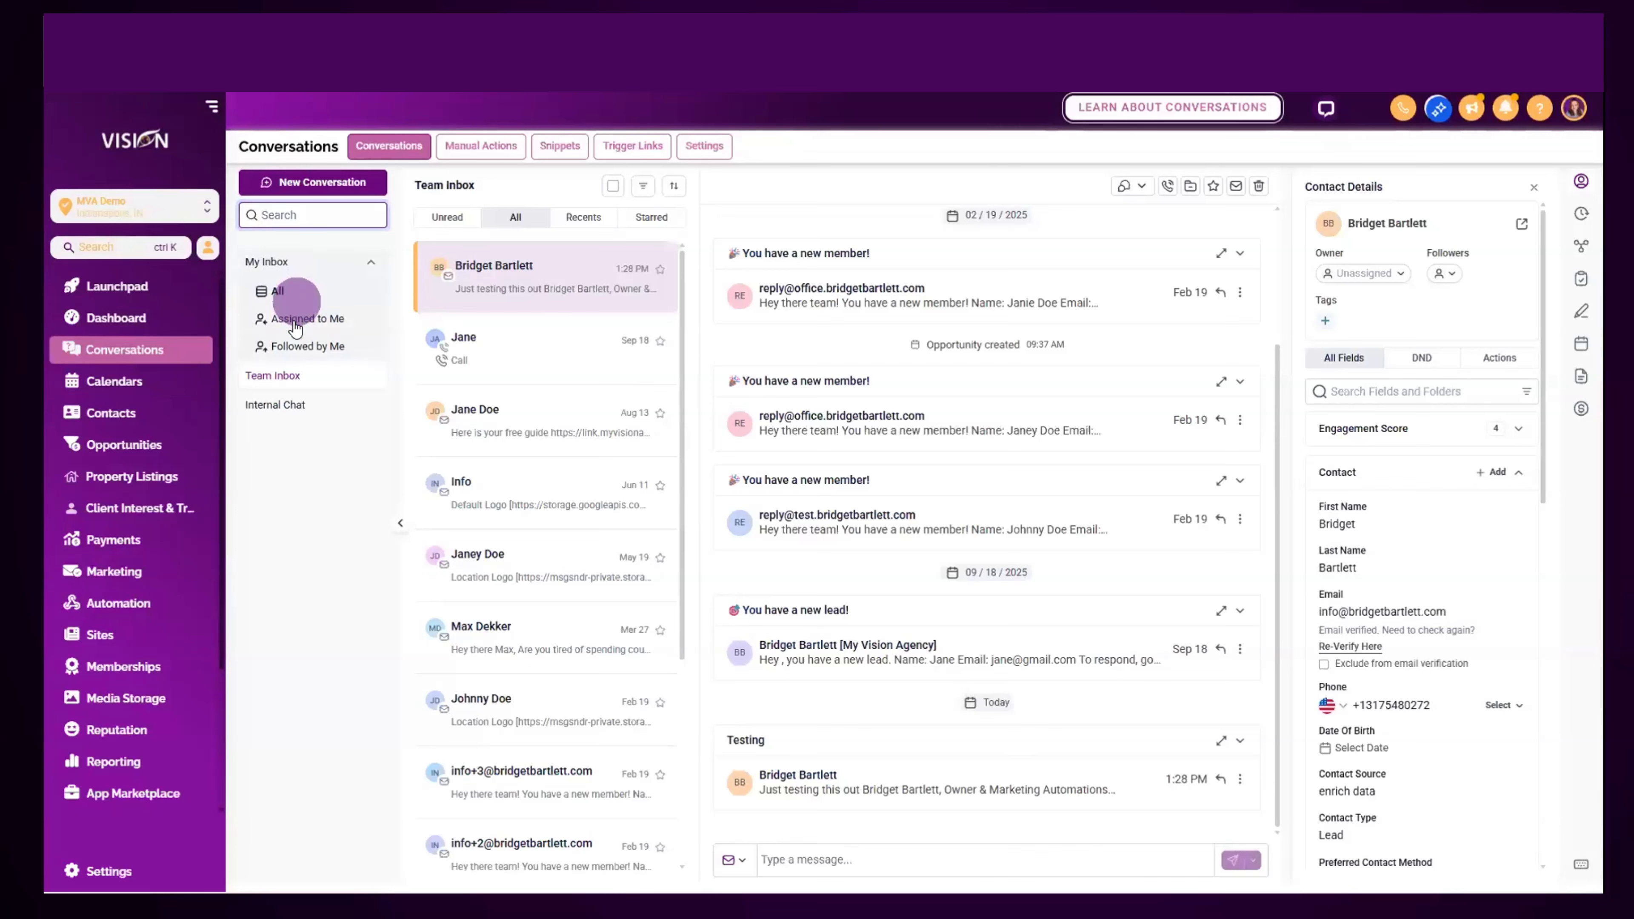
{"action": "left_click", "coordinate": [291, 379]}
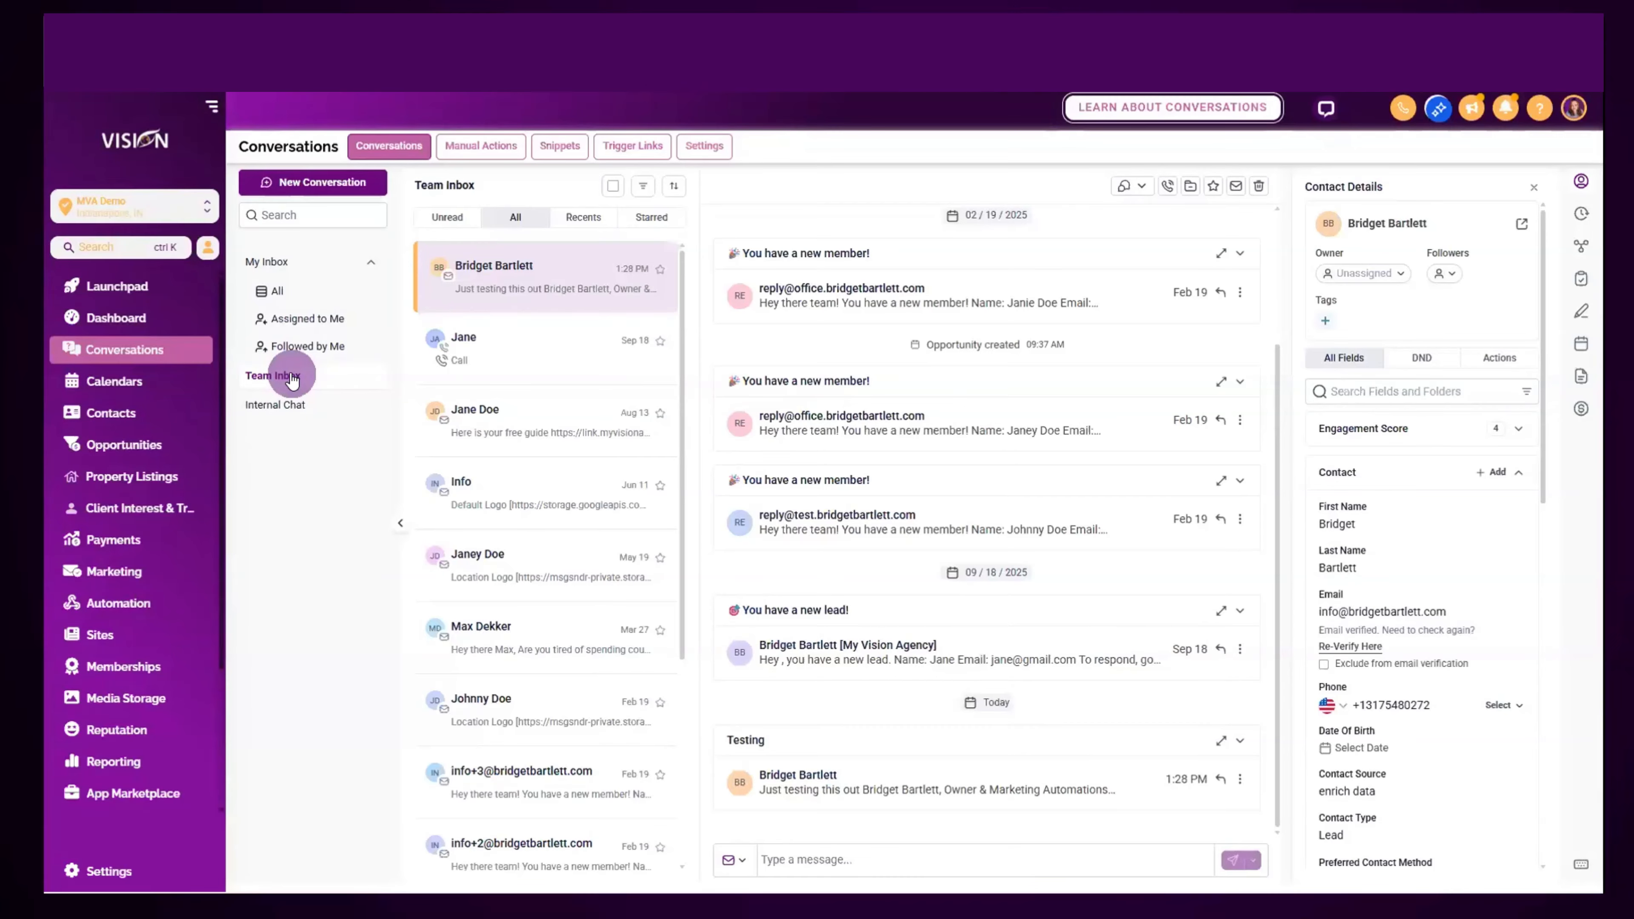
{"action": "left_click", "coordinate": [291, 408]}
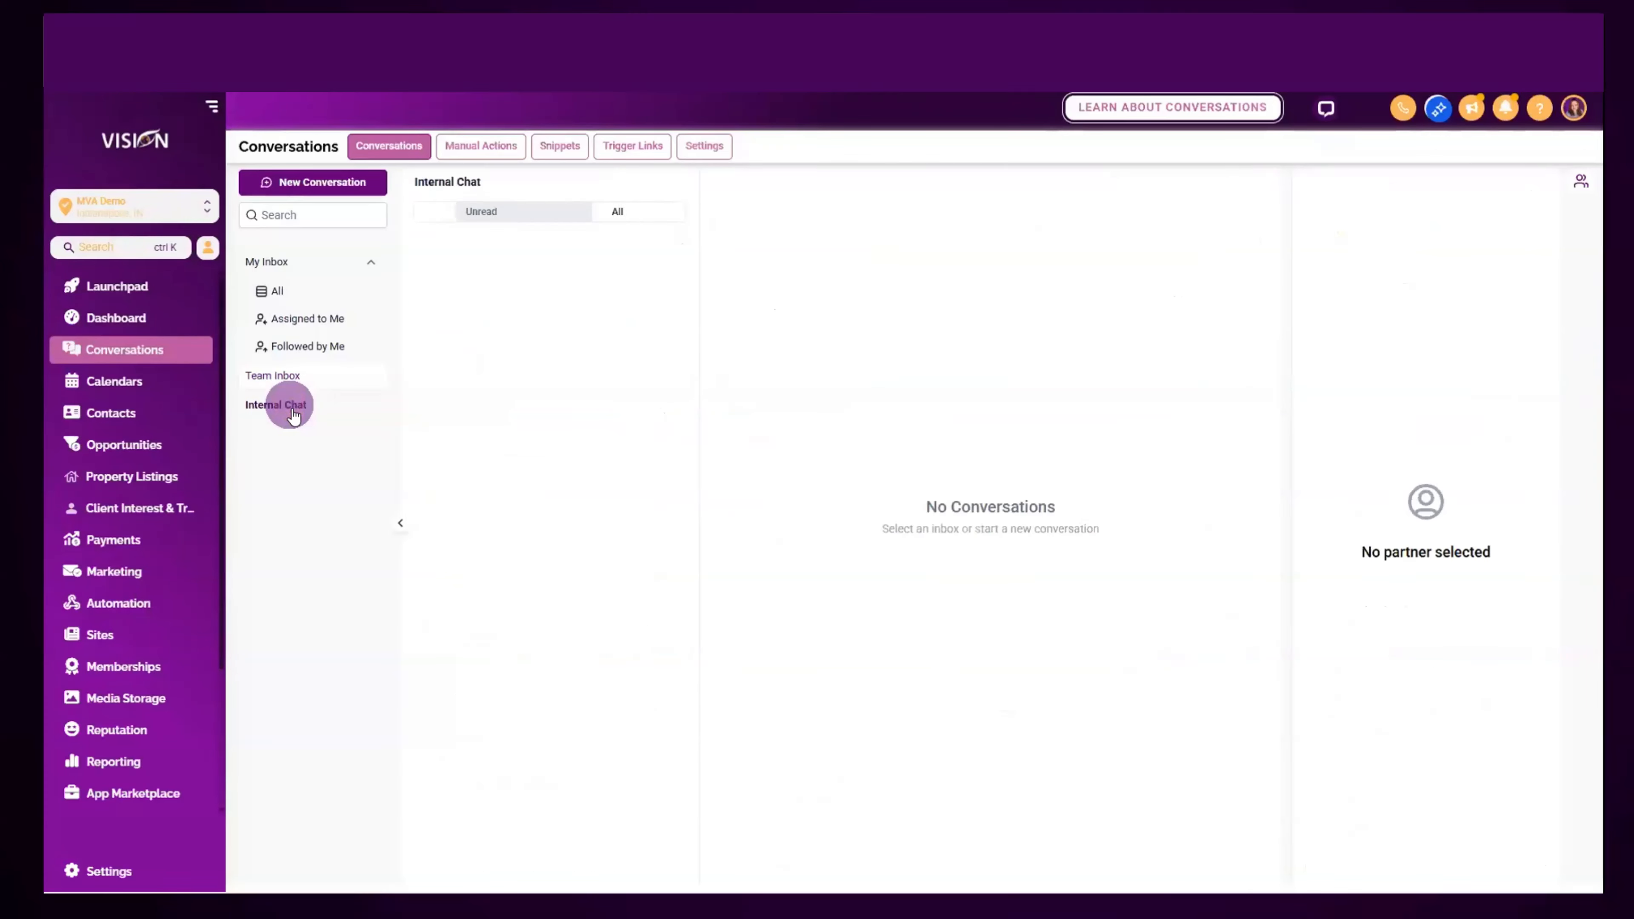
{"action": "left_click", "coordinate": [297, 380]}
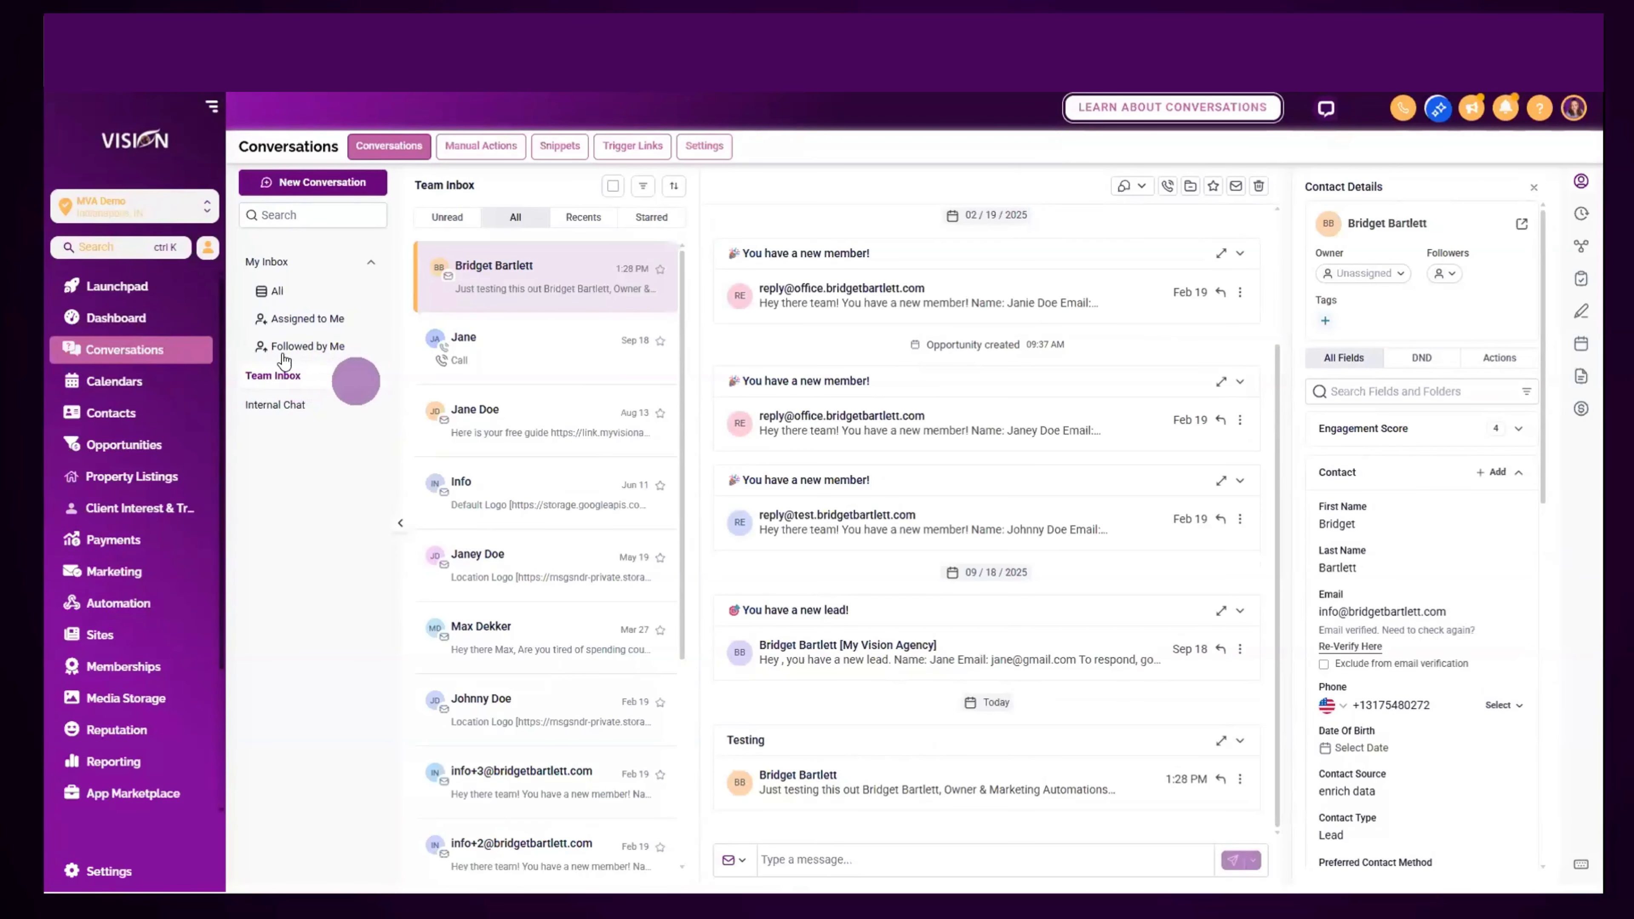
{"action": "left_click", "coordinate": [290, 412]}
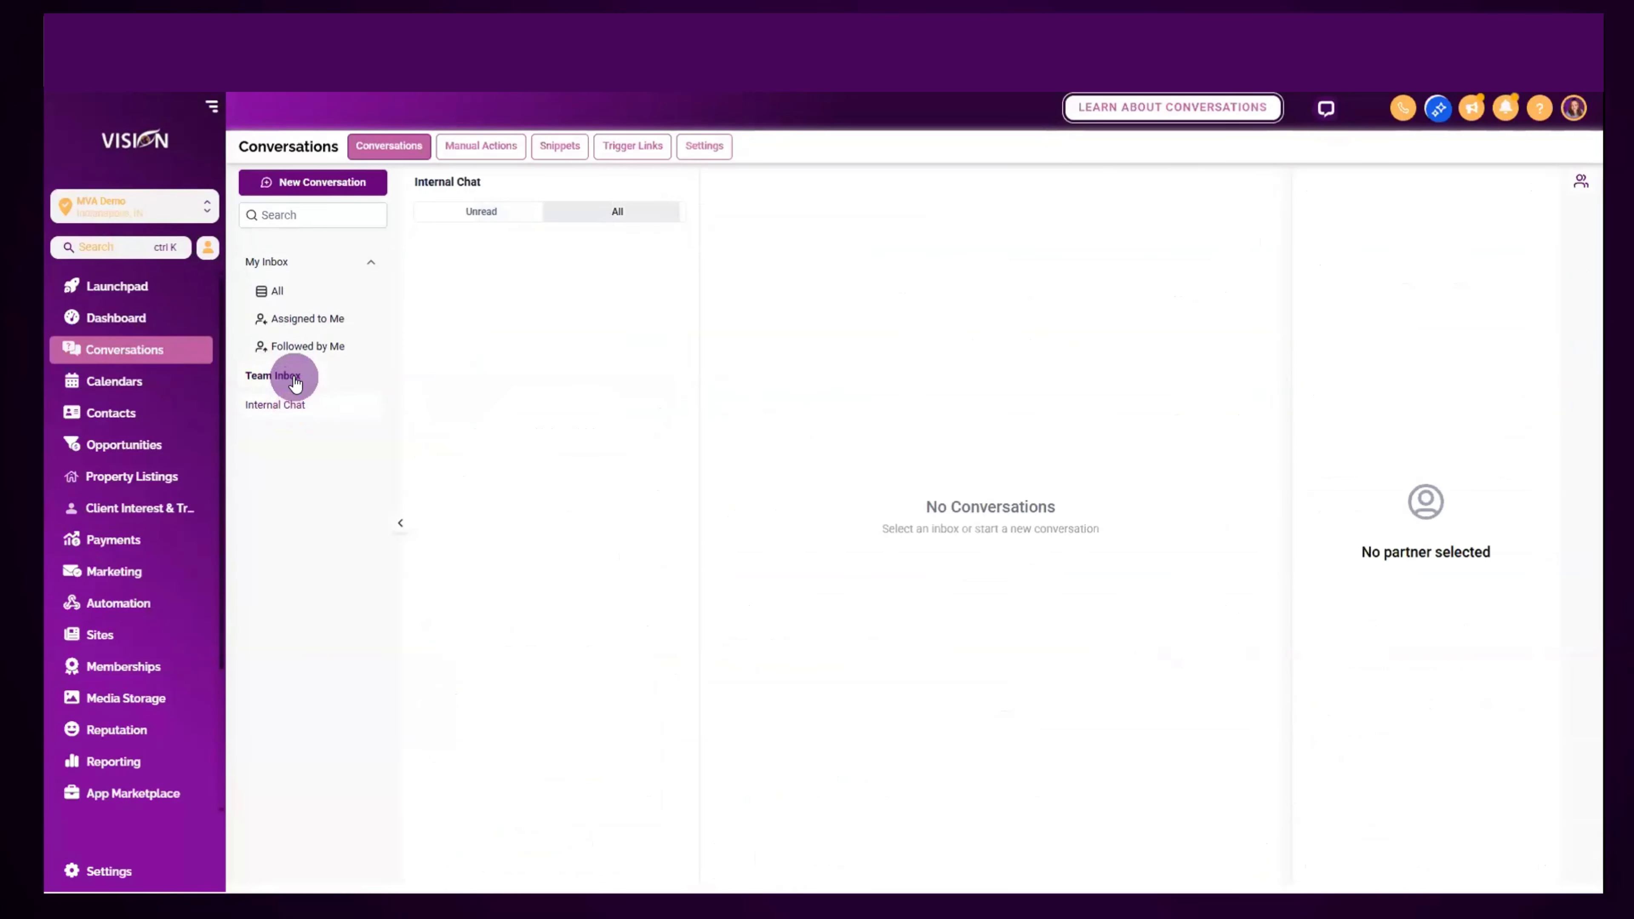
{"action": "left_click", "coordinate": [283, 375]}
{"action": "left_click", "coordinate": [293, 402]}
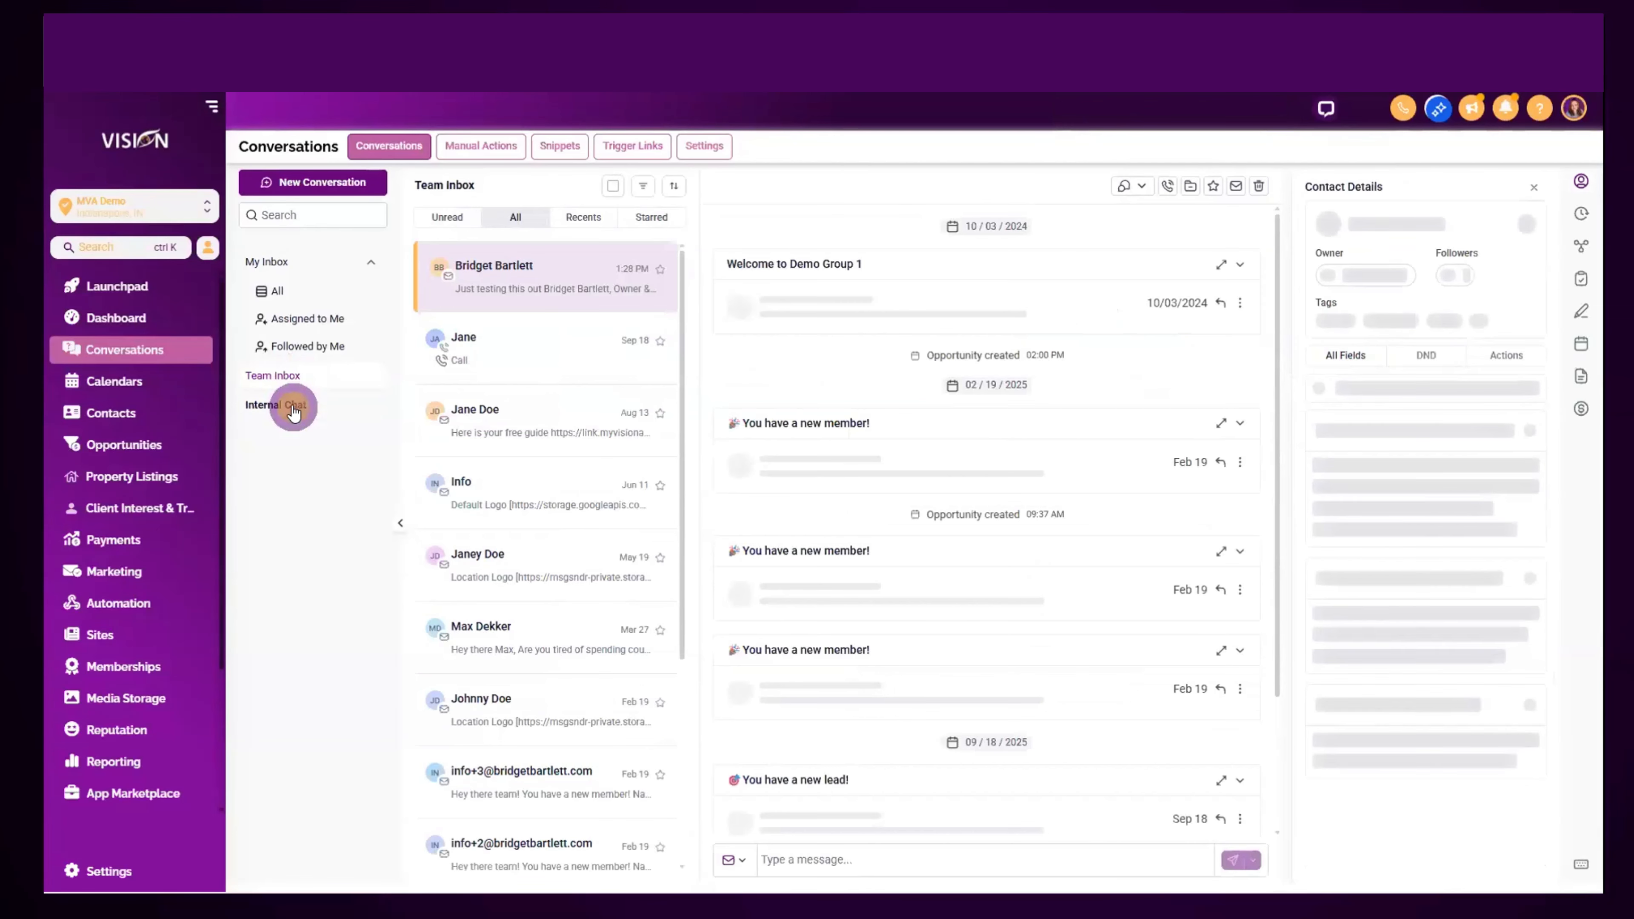
{"action": "left_click", "coordinate": [293, 374]}
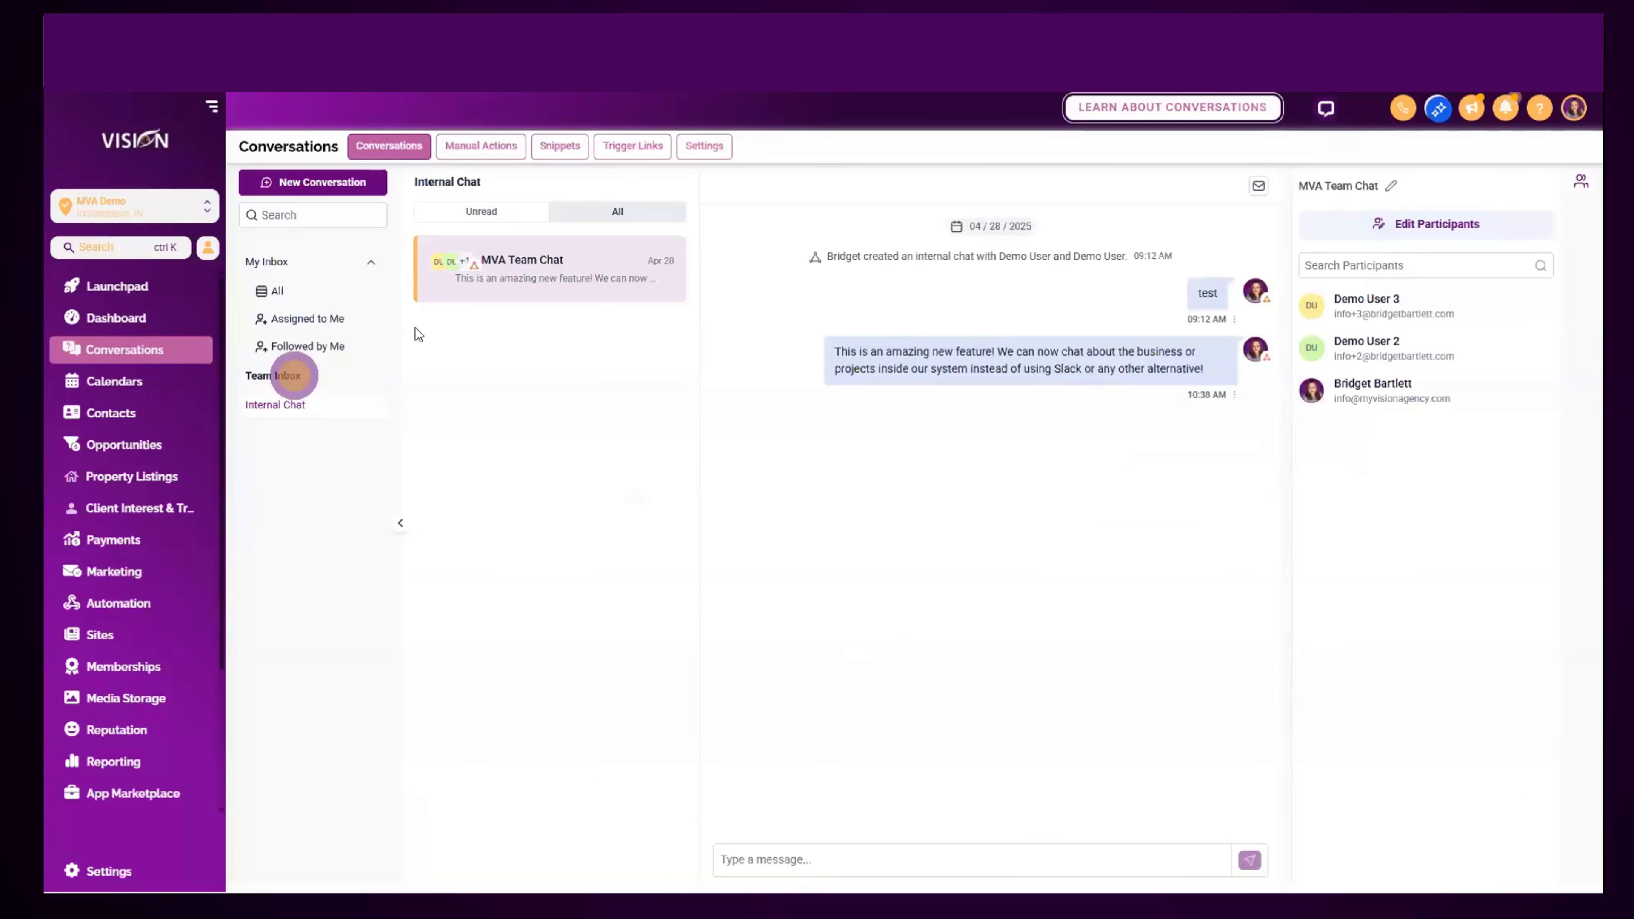
{"action": "left_click", "coordinate": [502, 279]}
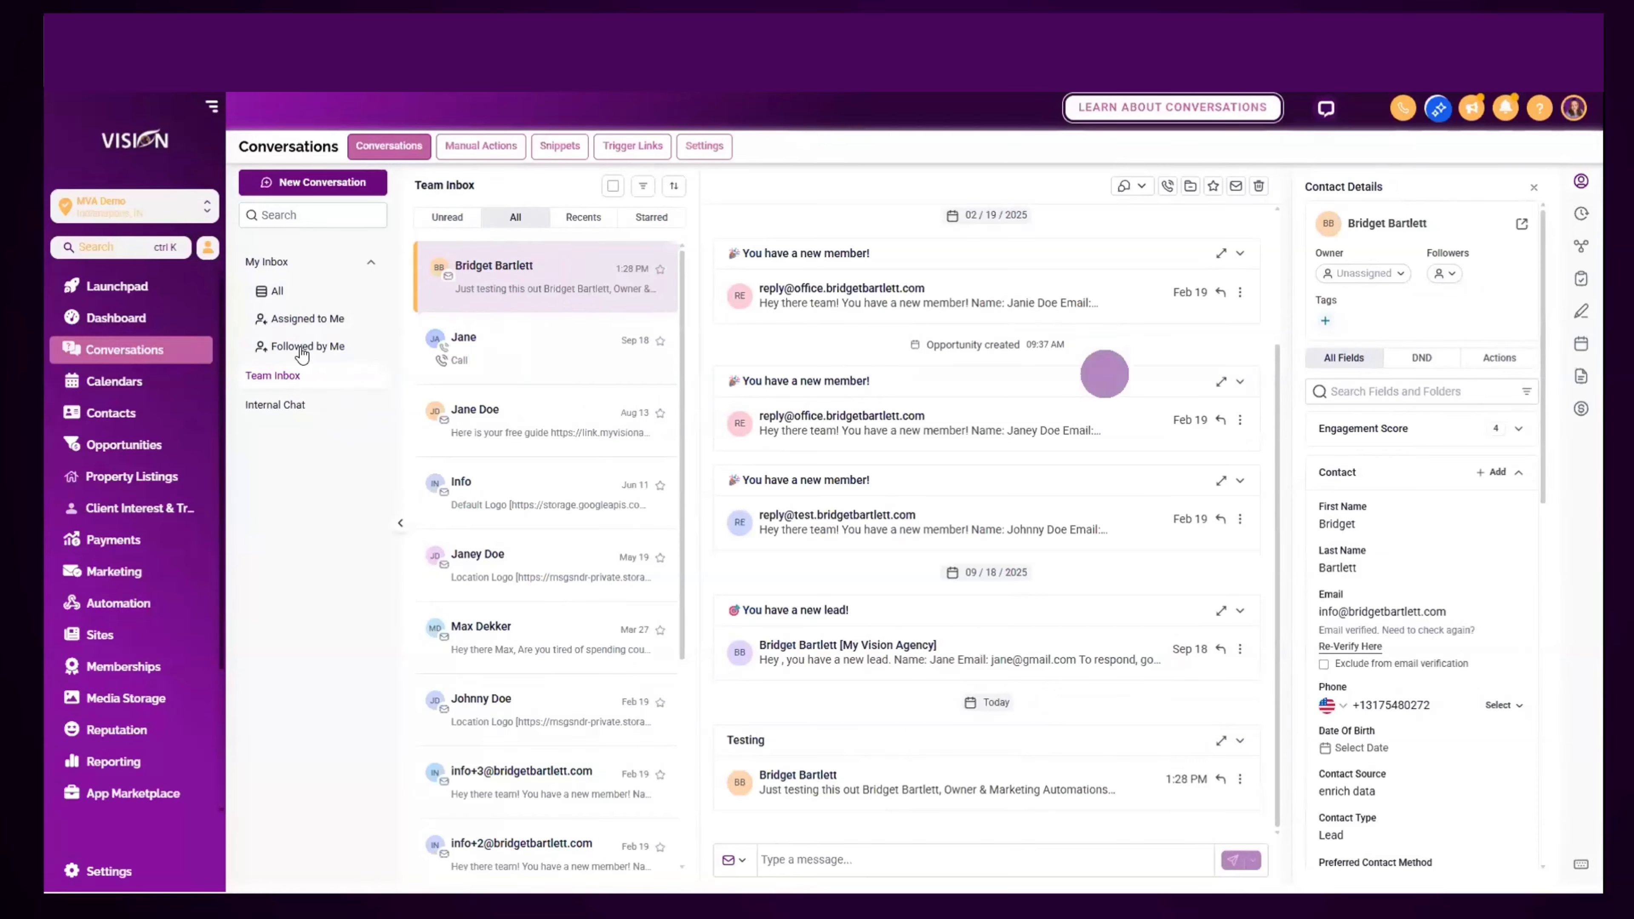
- Check the recent and unread Team Inbox conversations, and list all Internal Chat conversations
{"action": "left_click", "coordinate": [581, 220]}
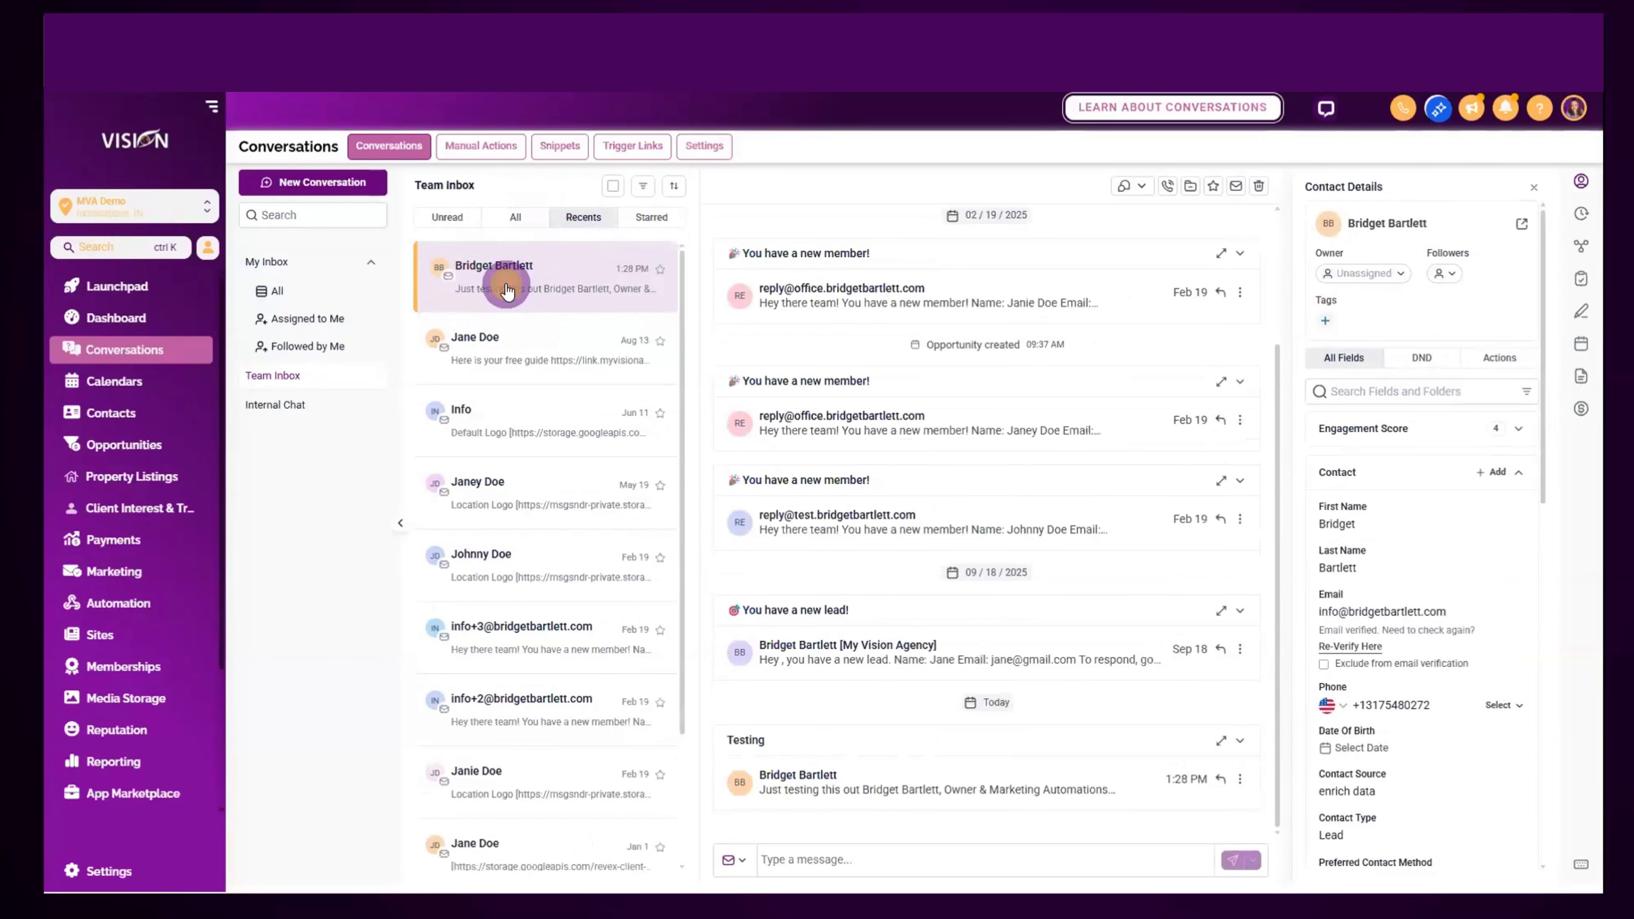
{"action": "left_click", "coordinate": [288, 405]}
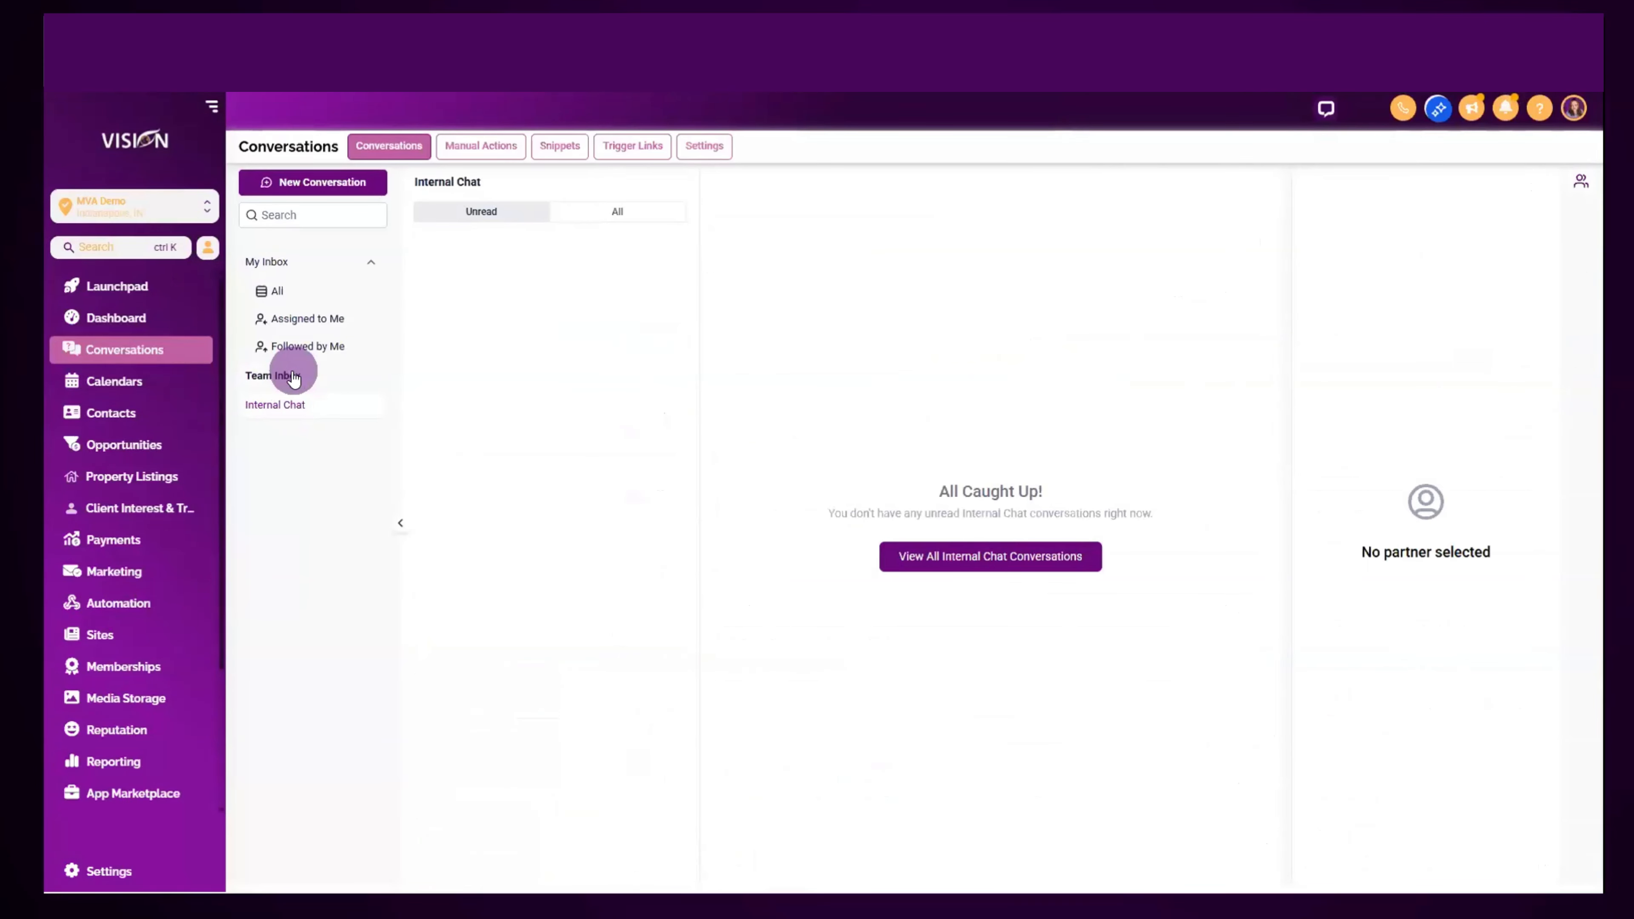
{"action": "left_click", "coordinate": [300, 376]}
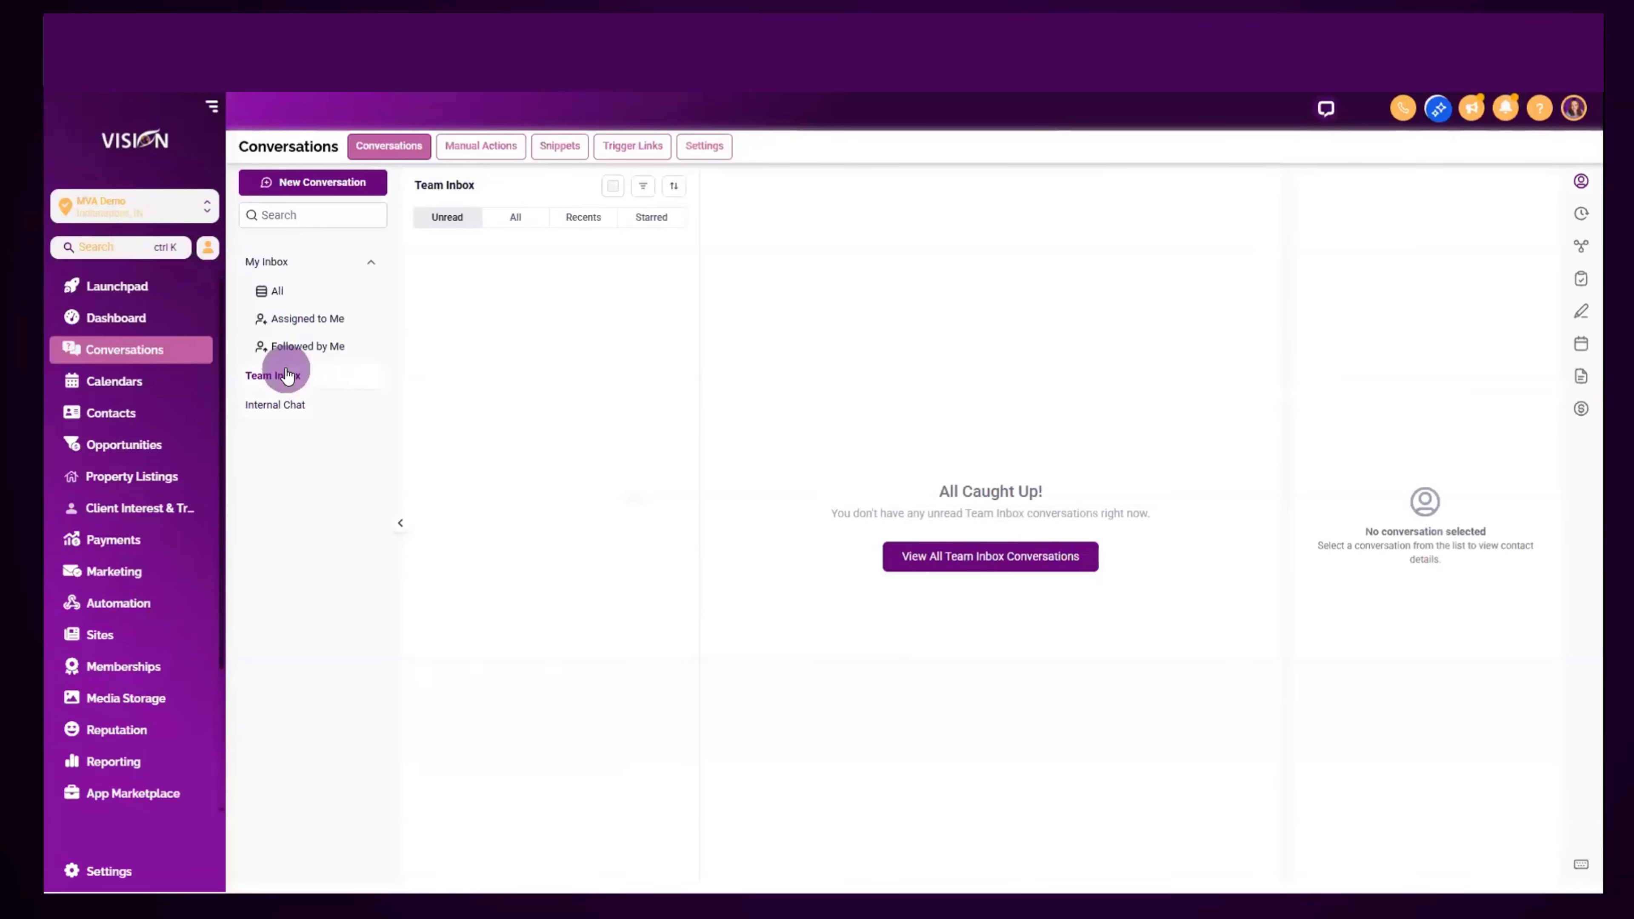
{"action": "left_click", "coordinate": [287, 416]}
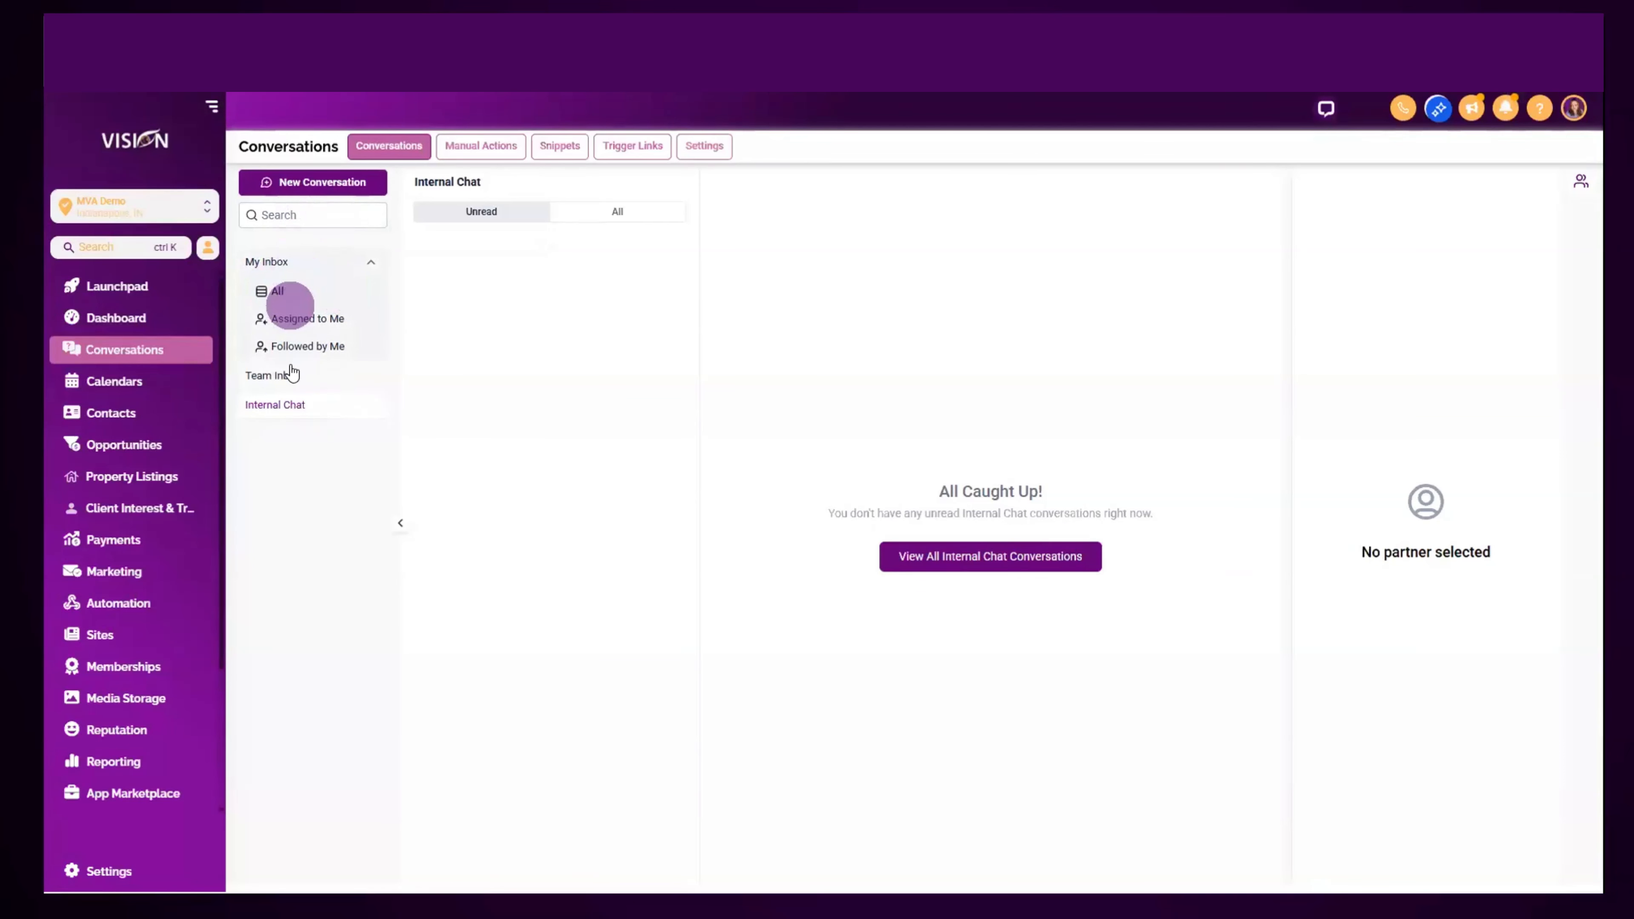
{"action": "left_click", "coordinate": [269, 262]}
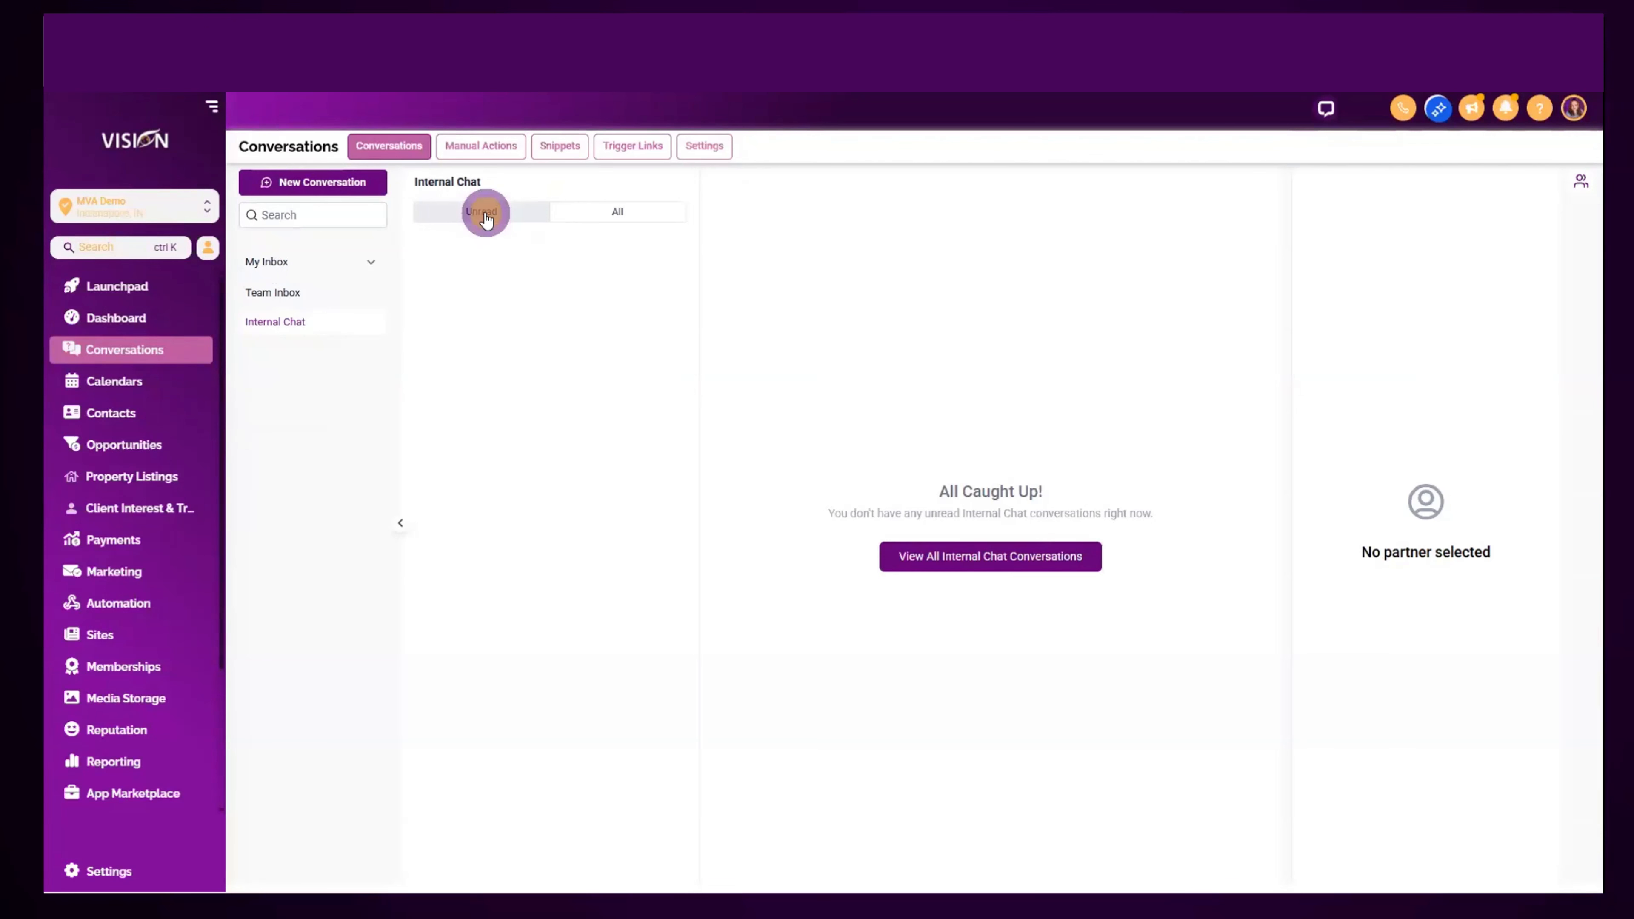
{"action": "left_click", "coordinate": [628, 215]}
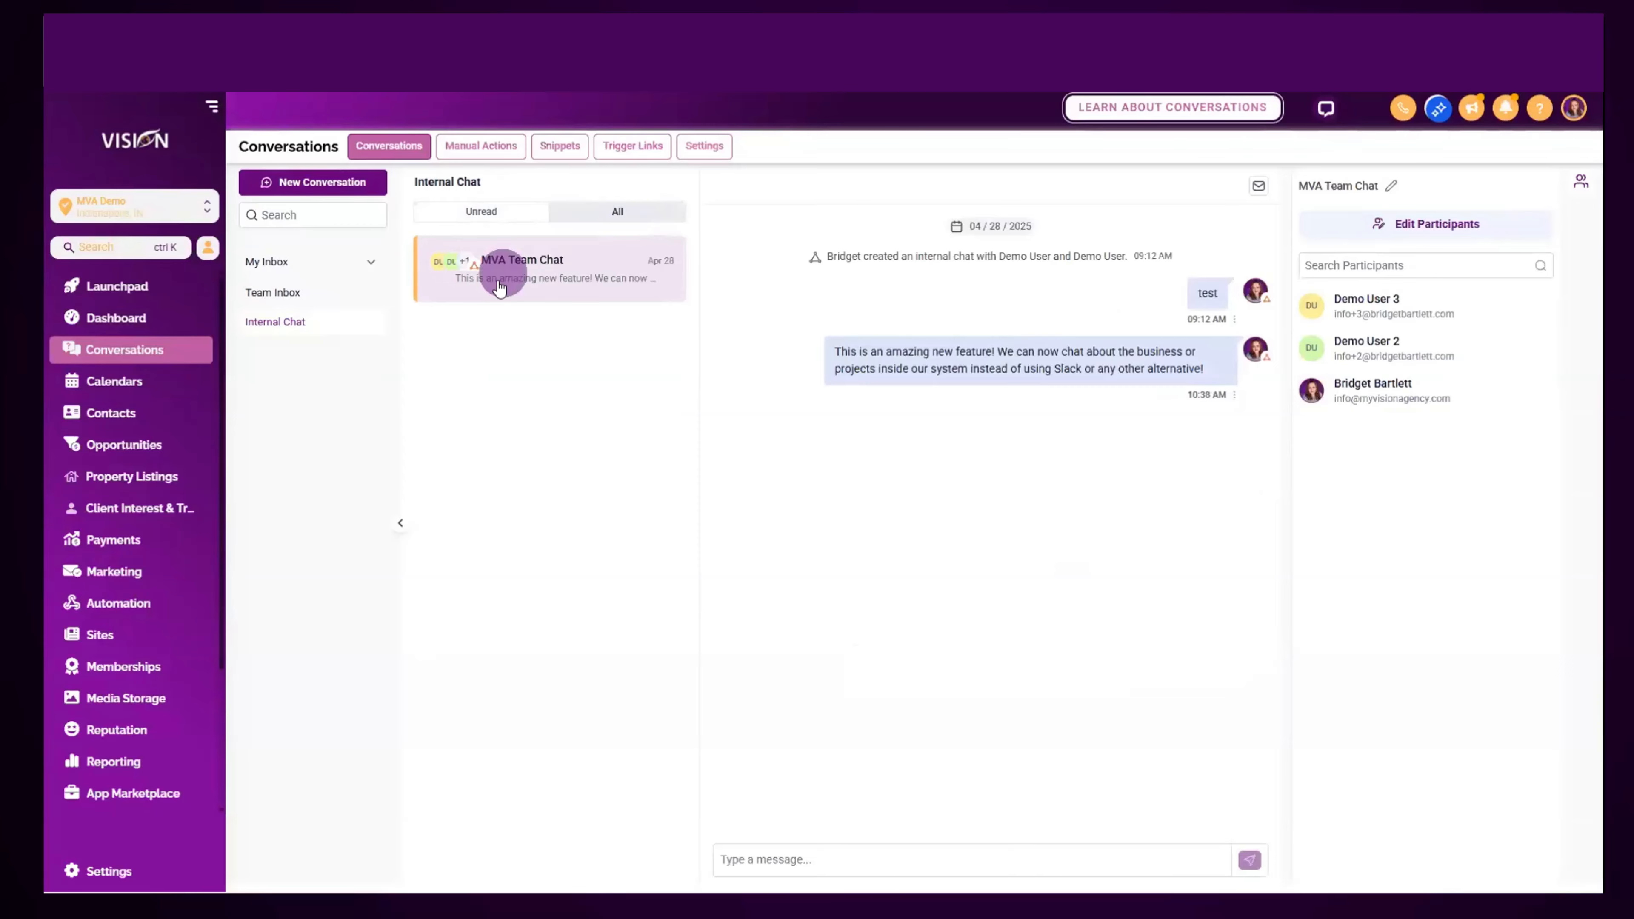
- Show all of My Inbox and examine its Unread, All, Recents and Starred conversation views
{"action": "left_click", "coordinate": [260, 263]}
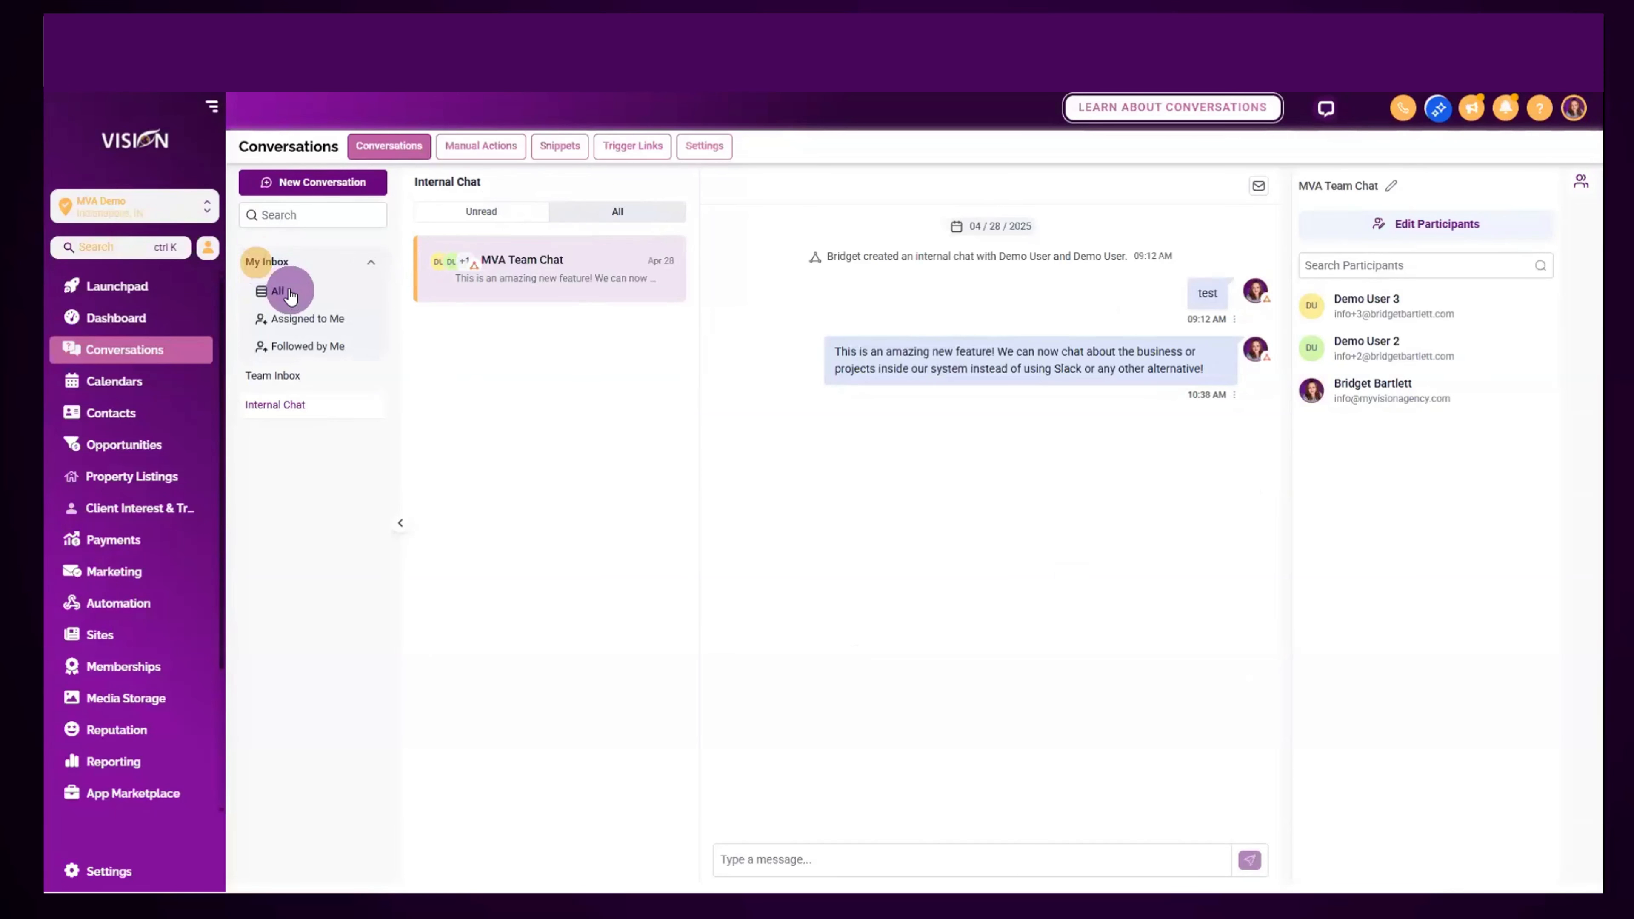
{"action": "left_click", "coordinate": [289, 293]}
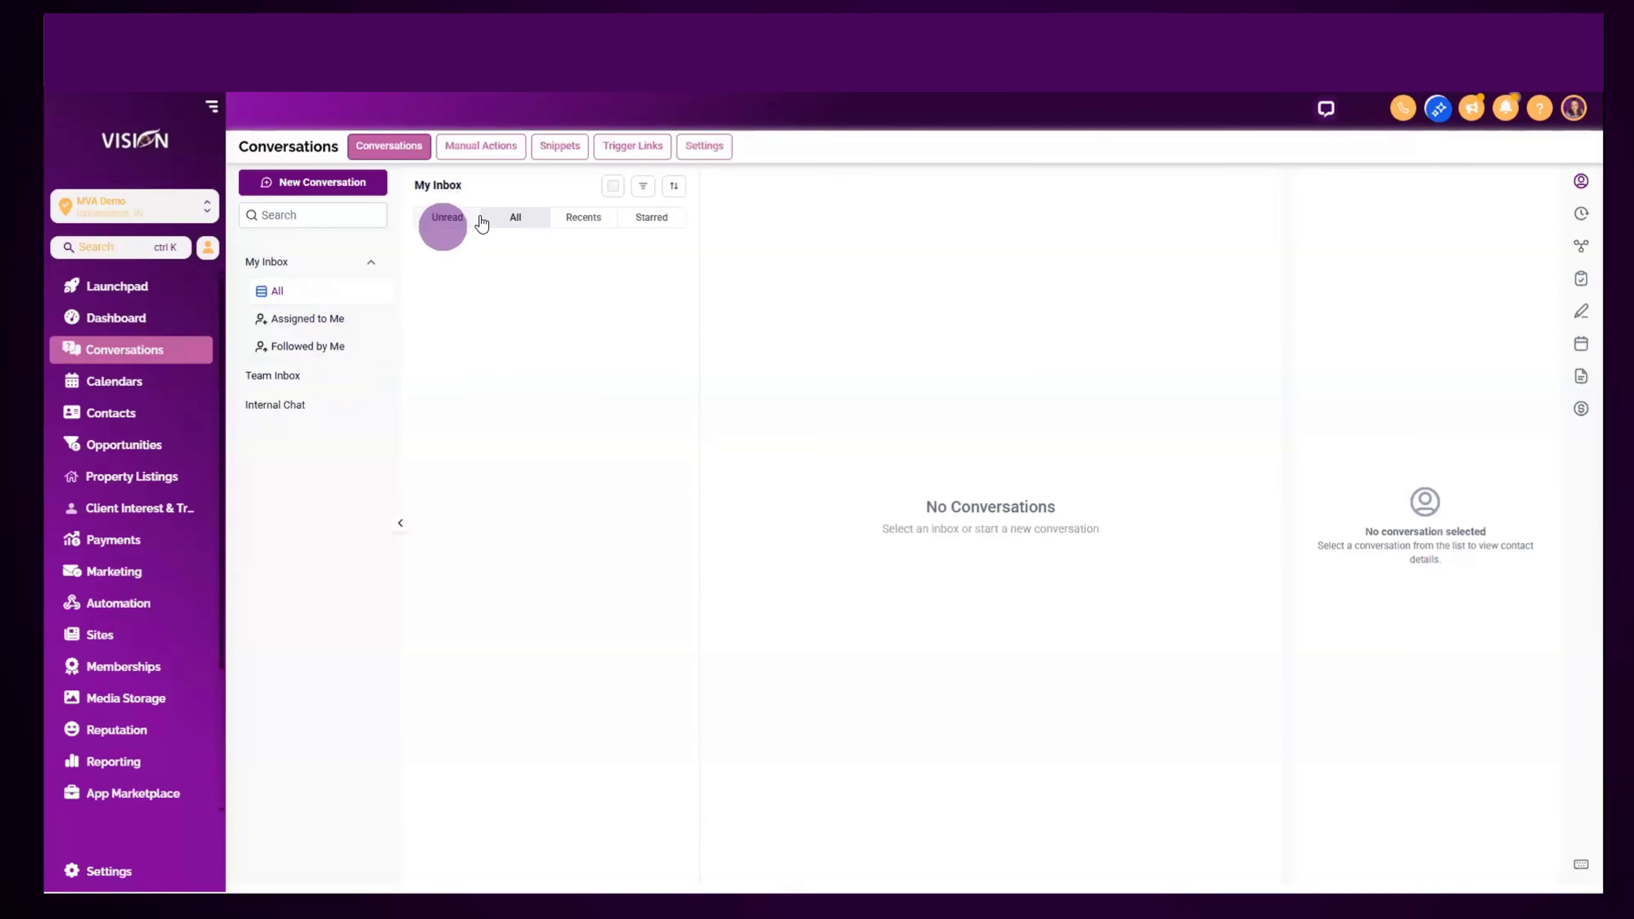
{"action": "left_click", "coordinate": [454, 218]}
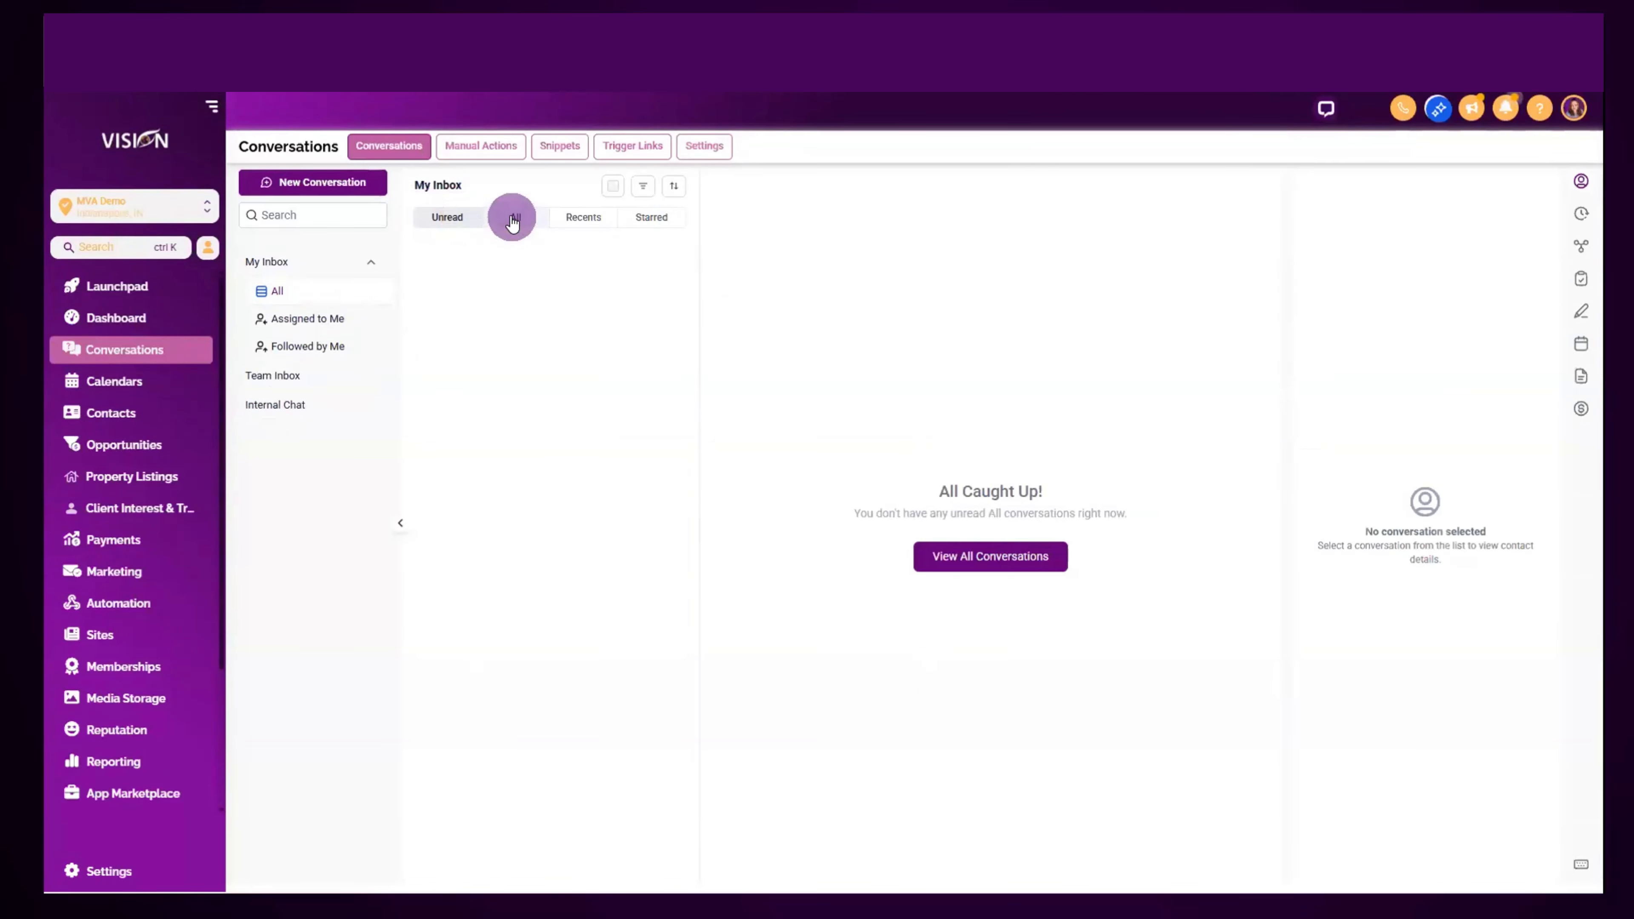
{"action": "left_click", "coordinate": [514, 217]}
{"action": "left_click", "coordinate": [450, 217]}
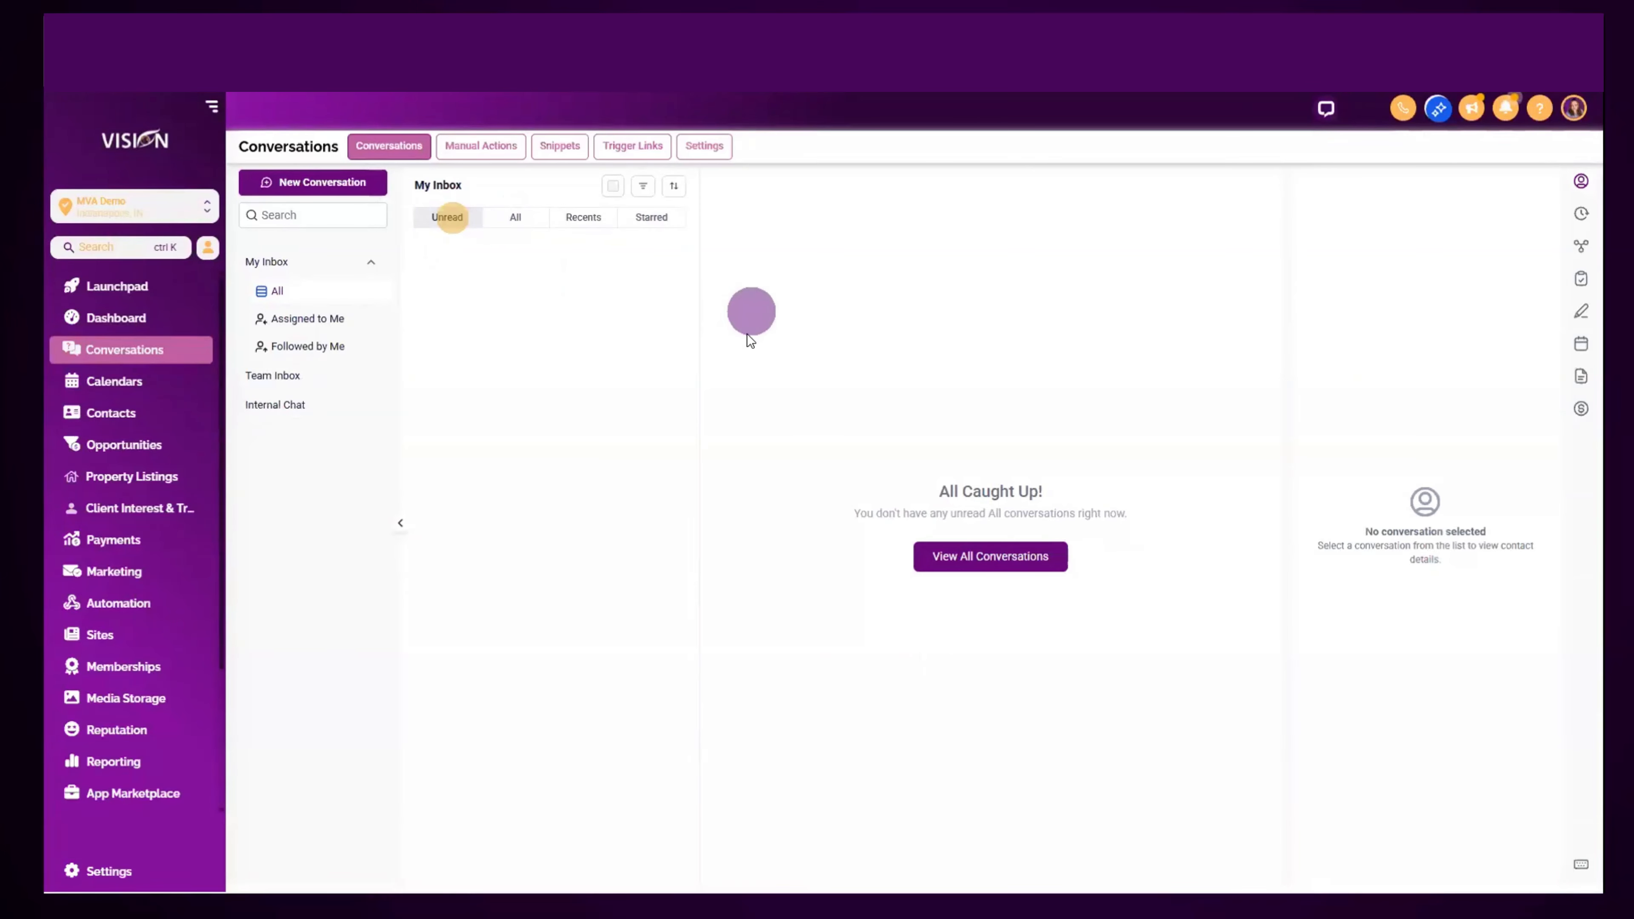
{"action": "left_click", "coordinate": [999, 560]}
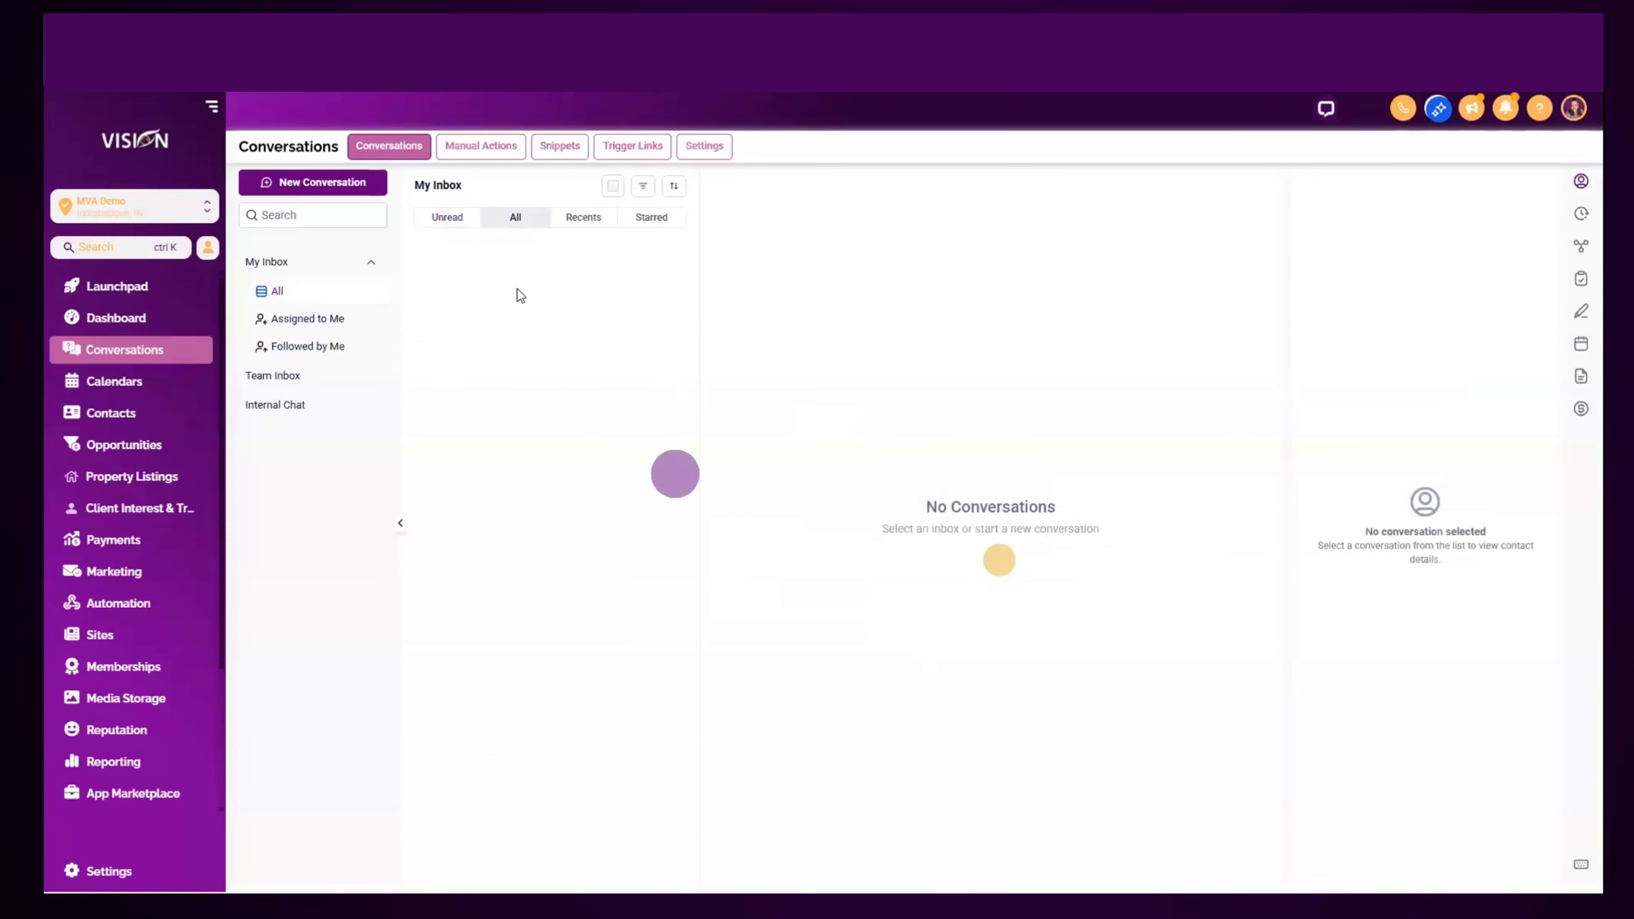
{"action": "left_click", "coordinate": [572, 220]}
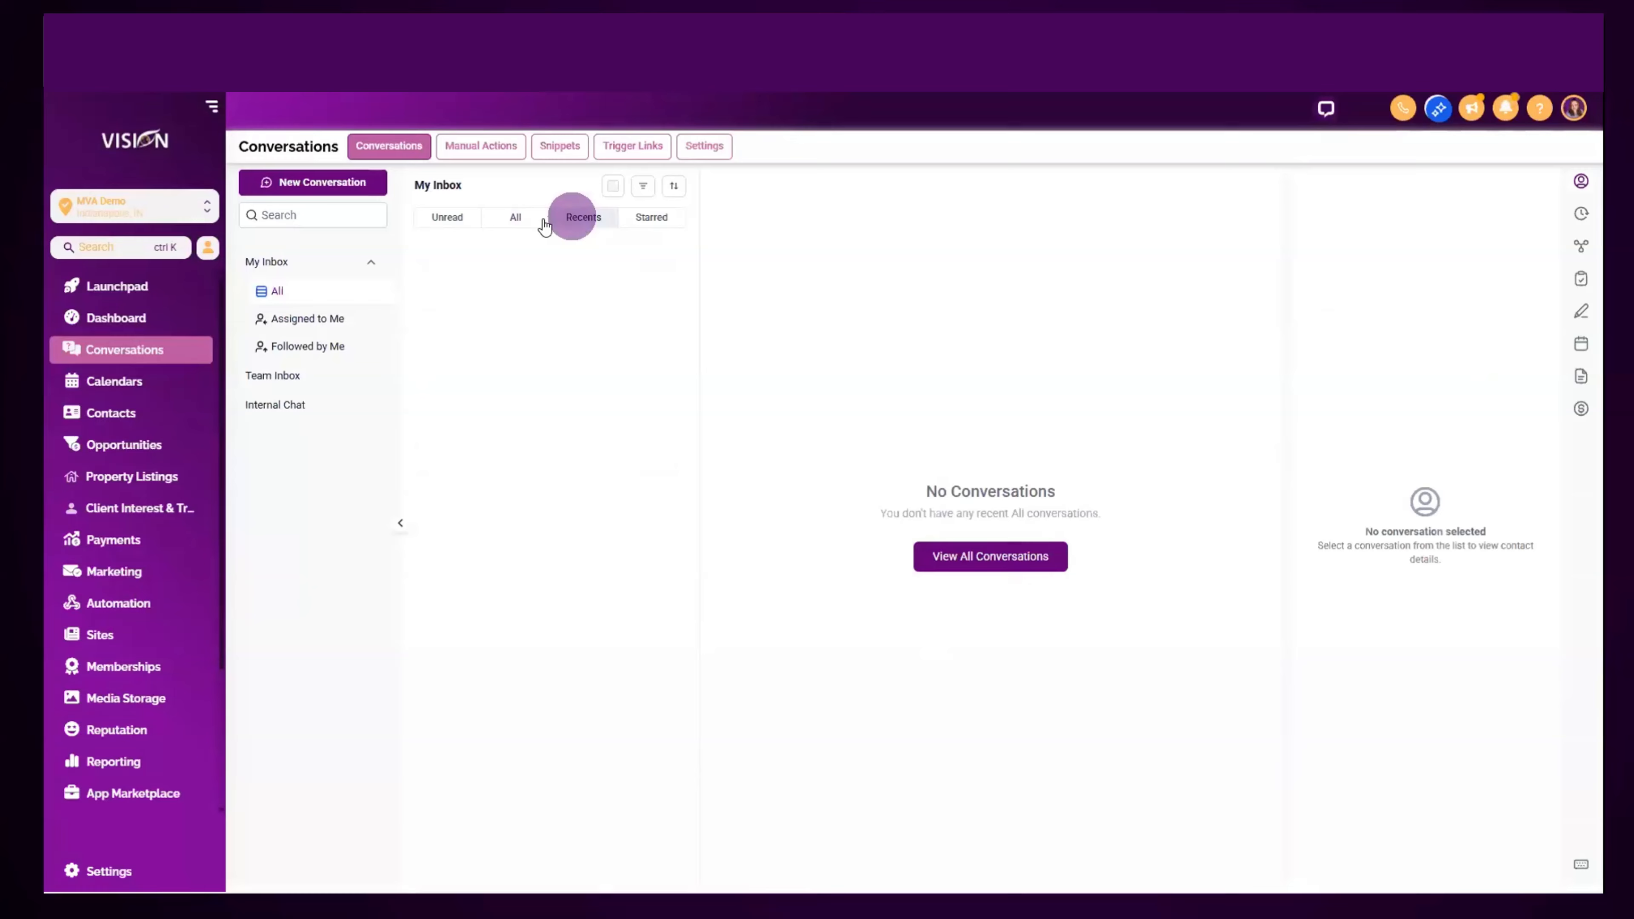
{"action": "left_click", "coordinate": [666, 223]}
- Review the Assigned to Me and Followed by Me conversations within My Inbox
{"action": "left_click", "coordinate": [323, 320]}
{"action": "left_click", "coordinate": [297, 377]}
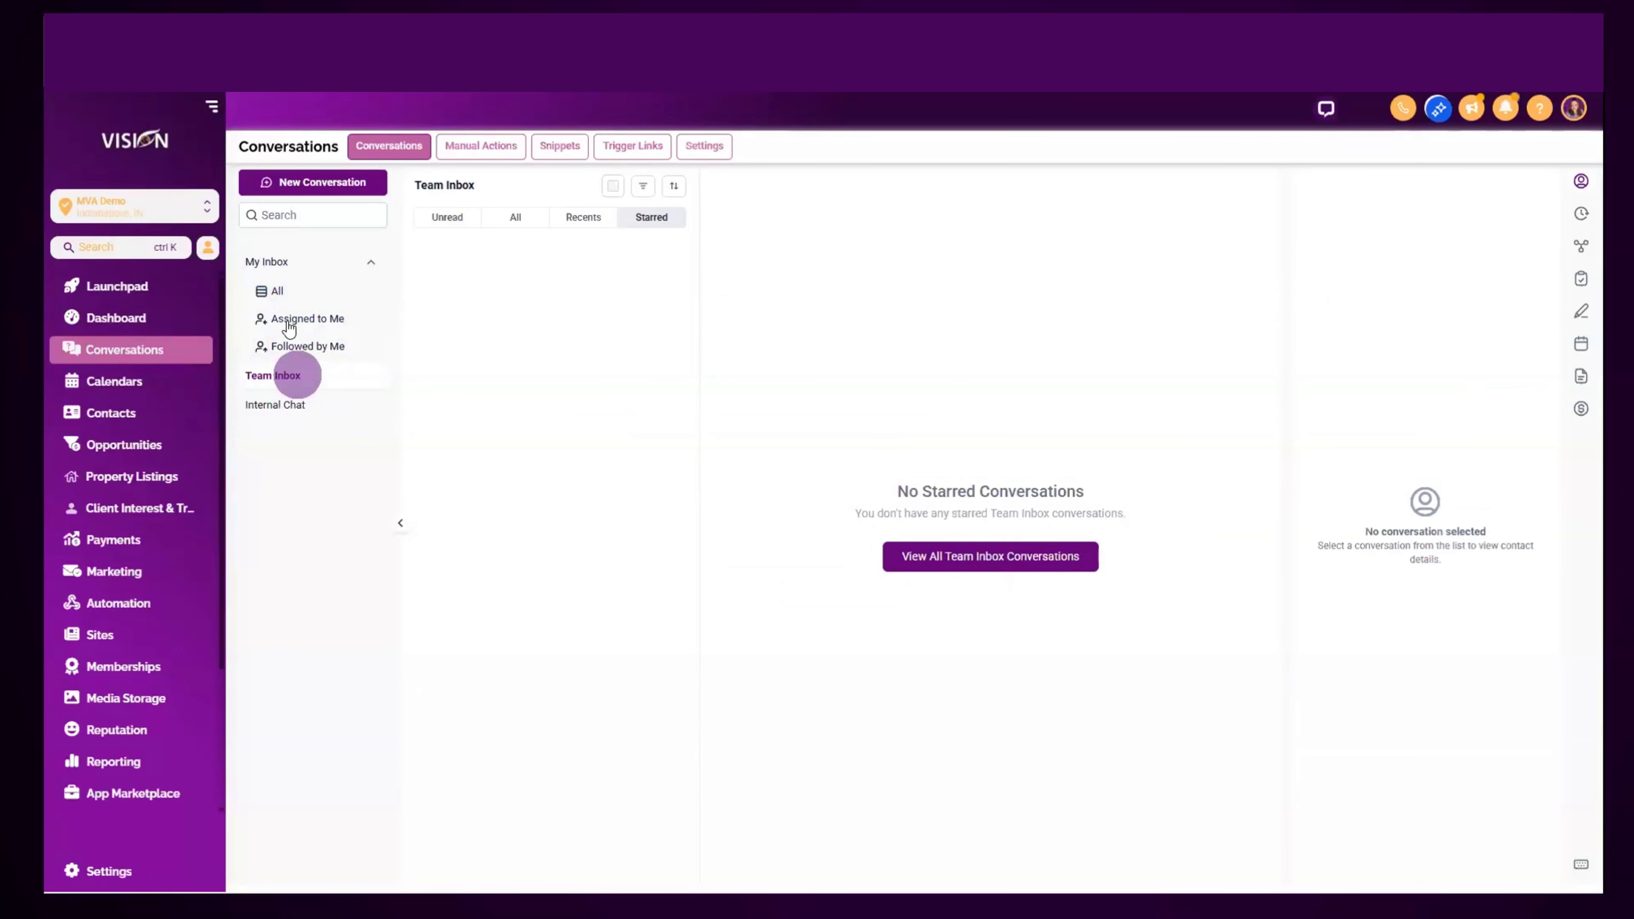
{"action": "left_click", "coordinate": [285, 295]}
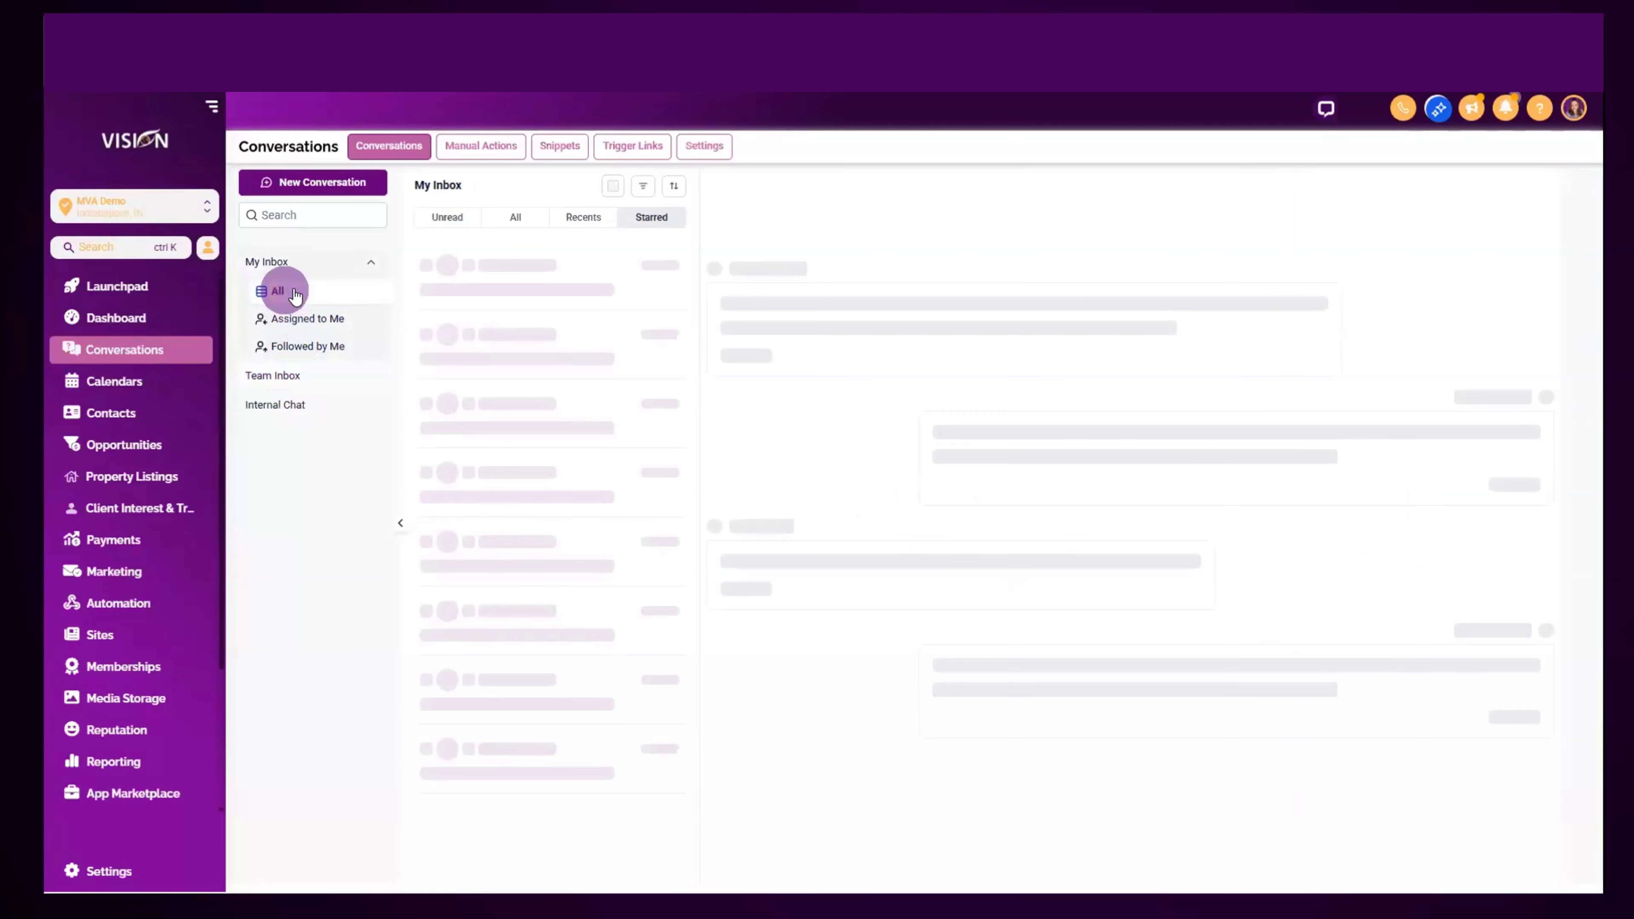
{"action": "left_click", "coordinate": [506, 218]}
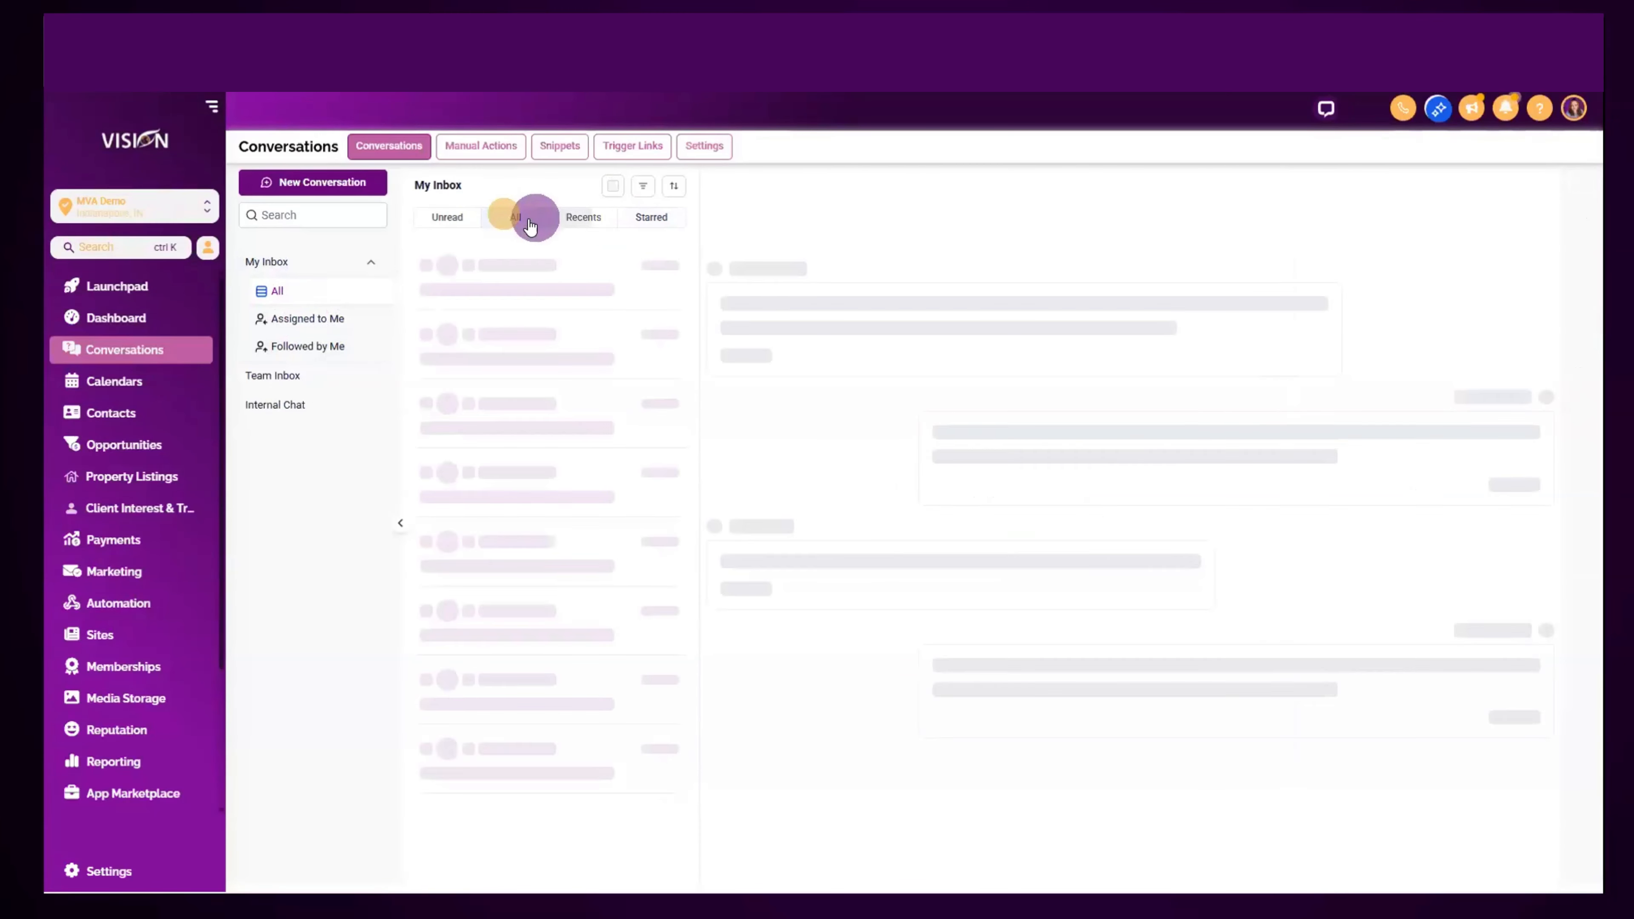
{"action": "left_click", "coordinate": [569, 217]}
{"action": "left_click", "coordinate": [301, 316]}
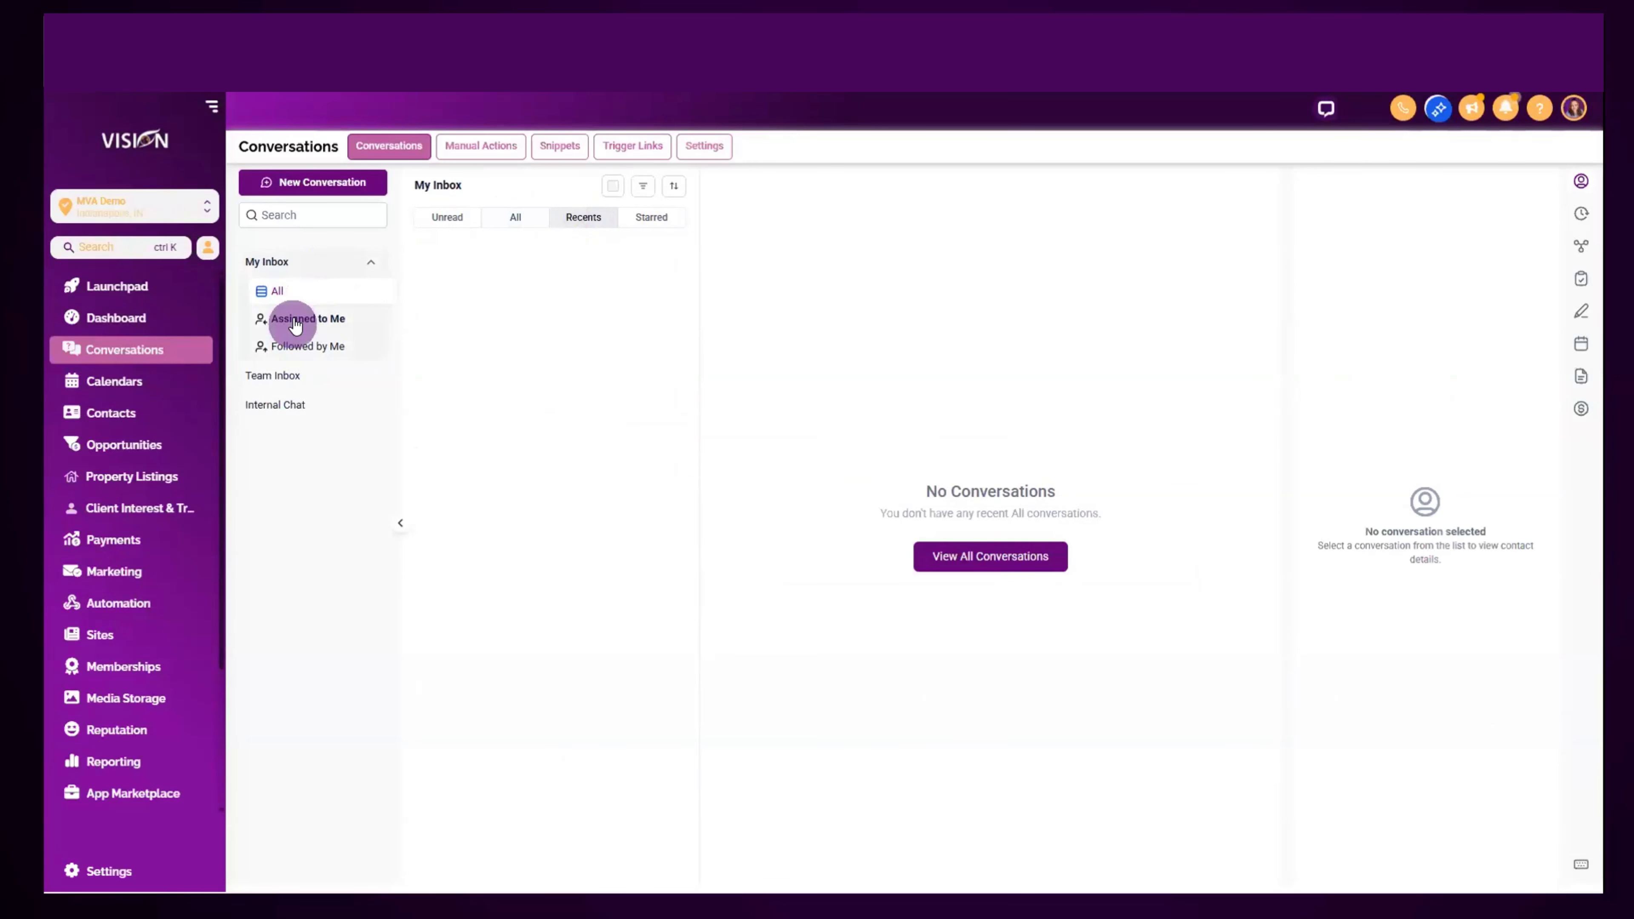
{"action": "left_click", "coordinate": [306, 348]}
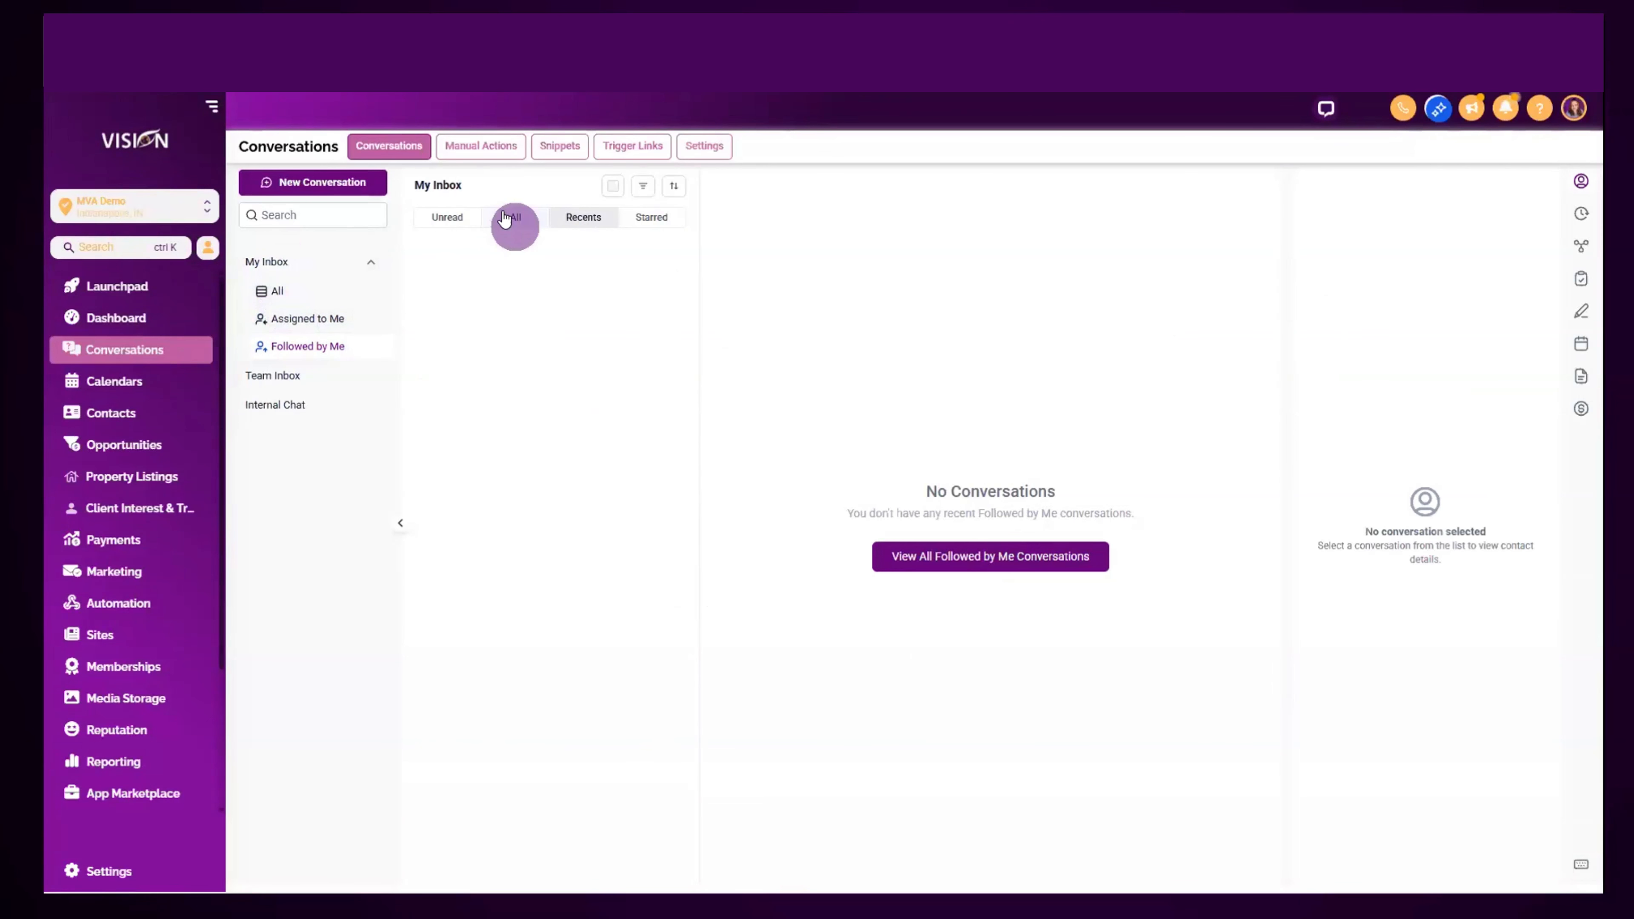
{"action": "left_click", "coordinate": [271, 291]}
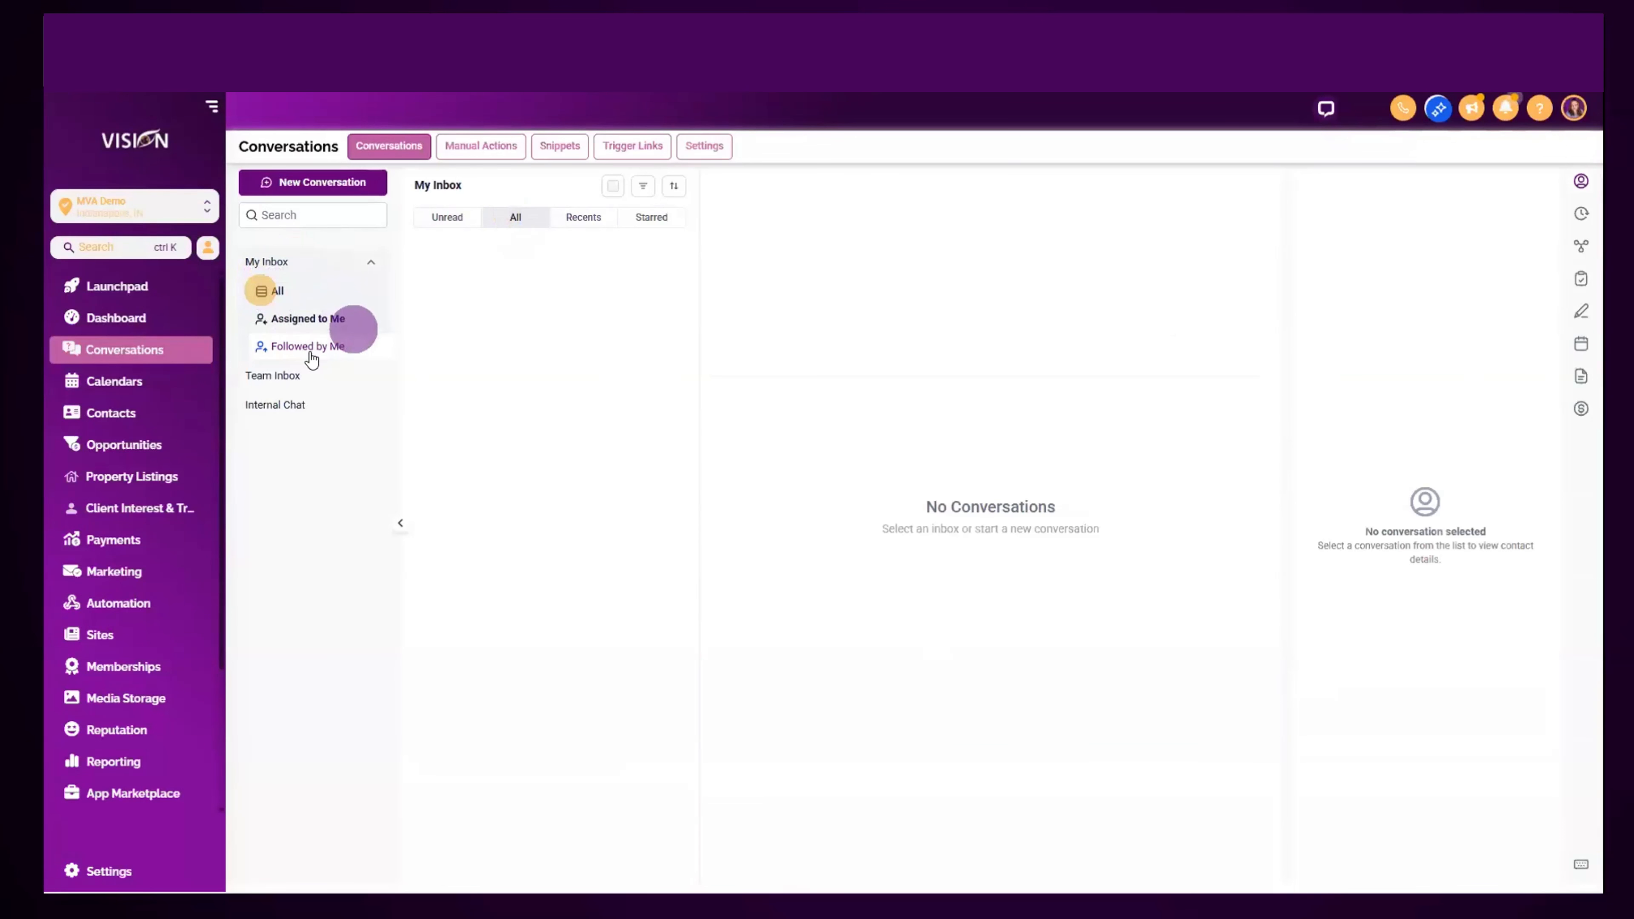
- Select the first three conversations in the Team Inbox and extend the selection to every conversation
{"action": "left_click", "coordinate": [294, 379]}
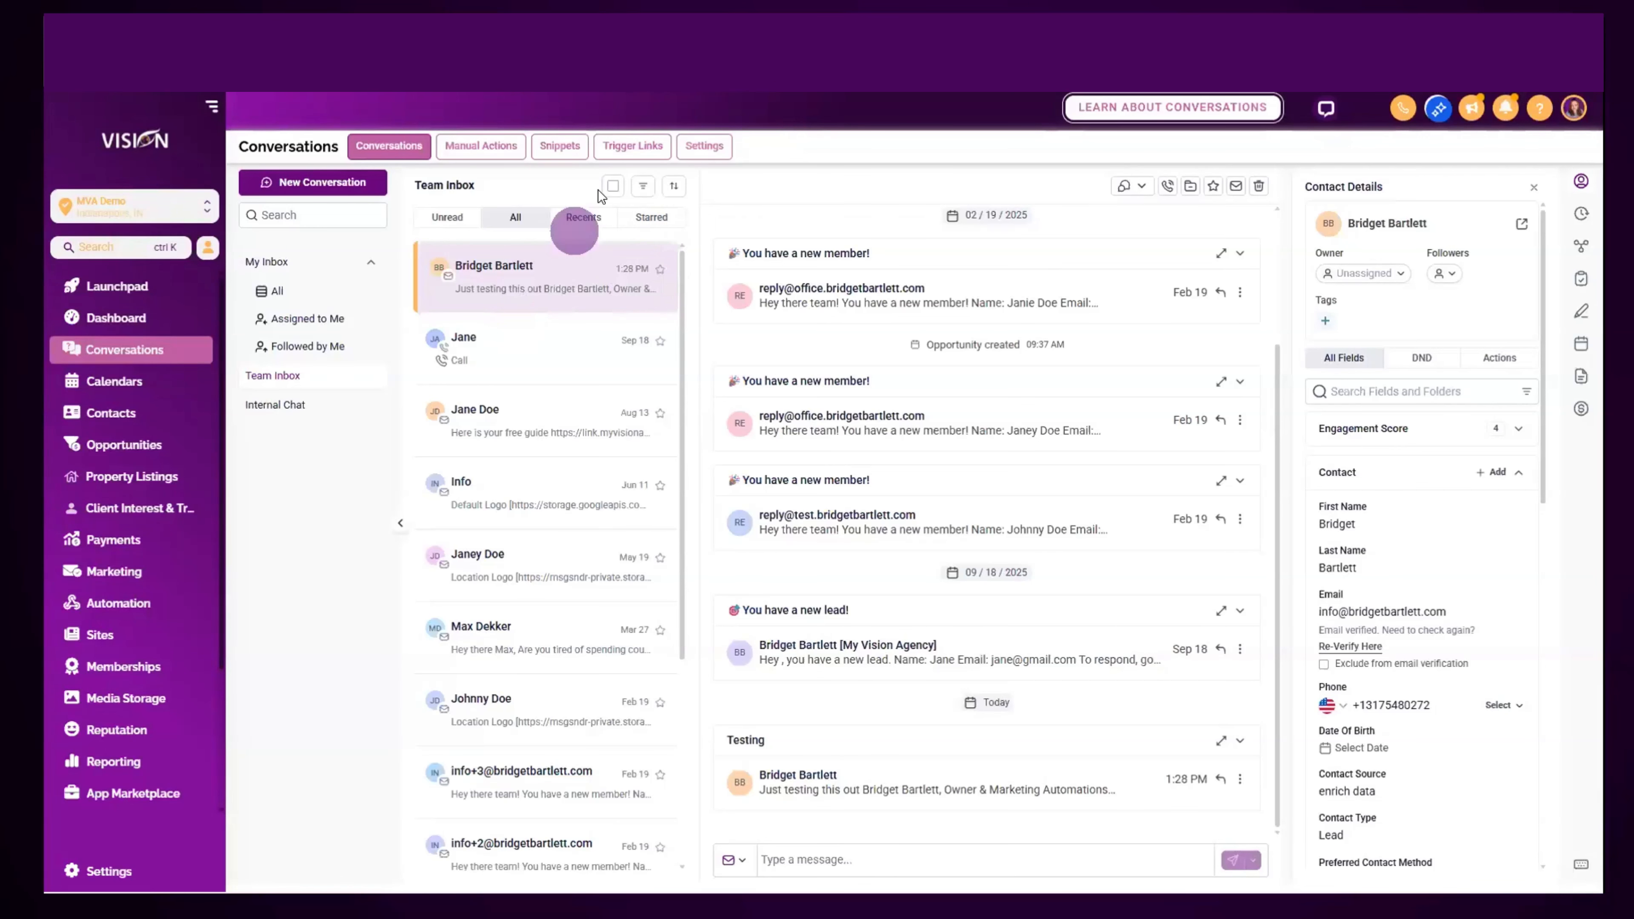
{"action": "left_click", "coordinate": [613, 186]}
{"action": "left_click", "coordinate": [430, 311]}
{"action": "left_click", "coordinate": [430, 364]}
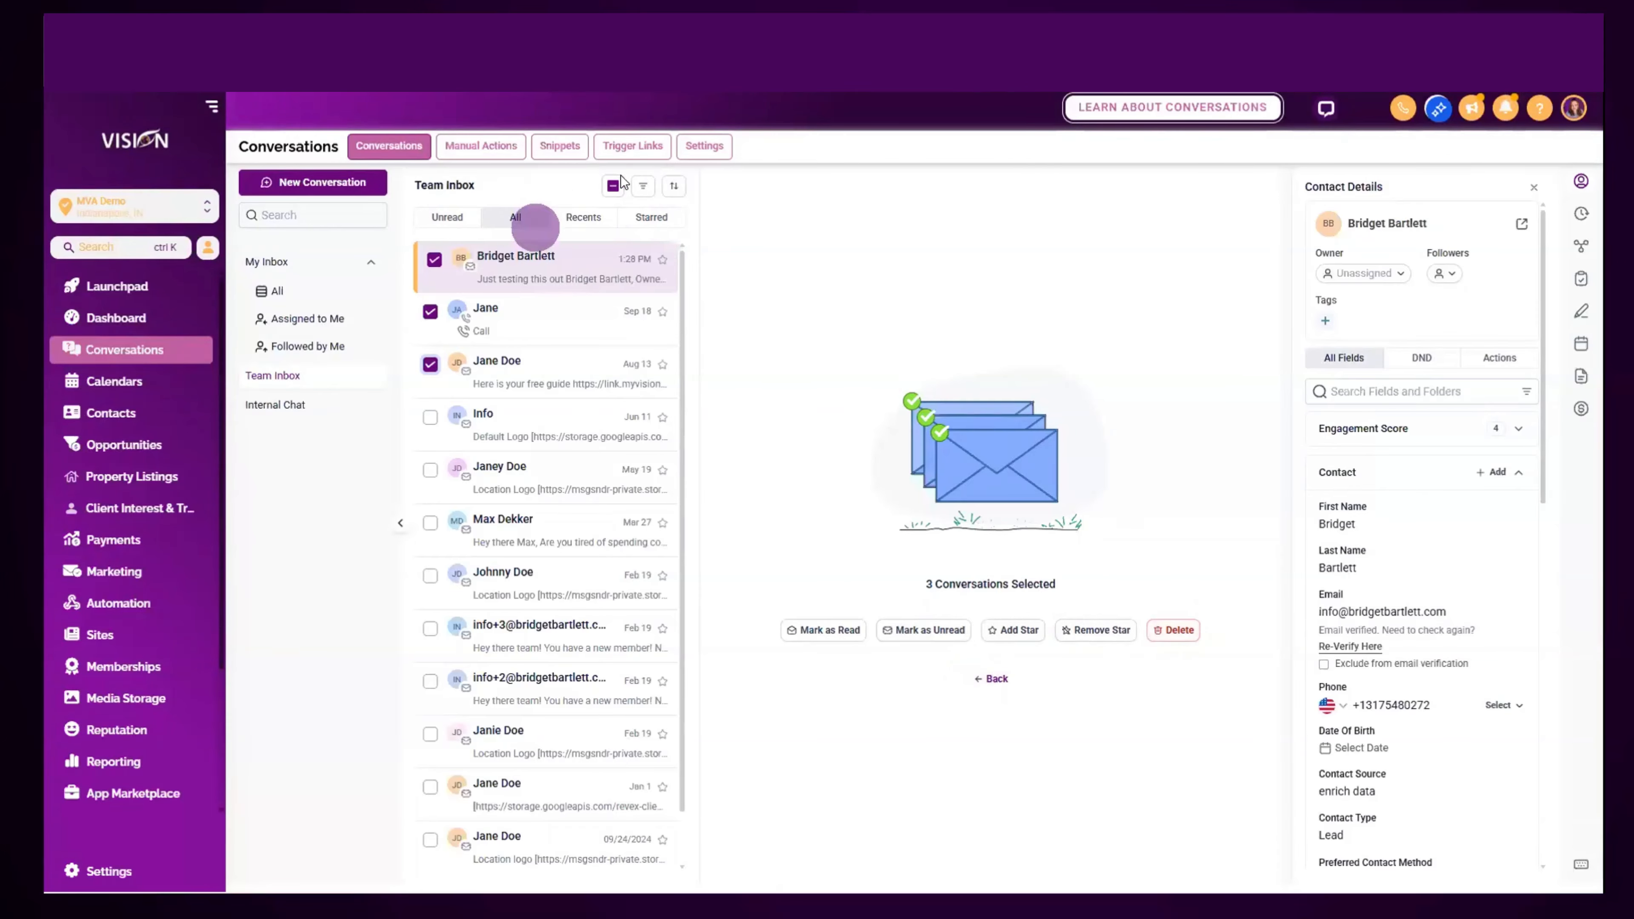
{"action": "left_click", "coordinate": [613, 186]}
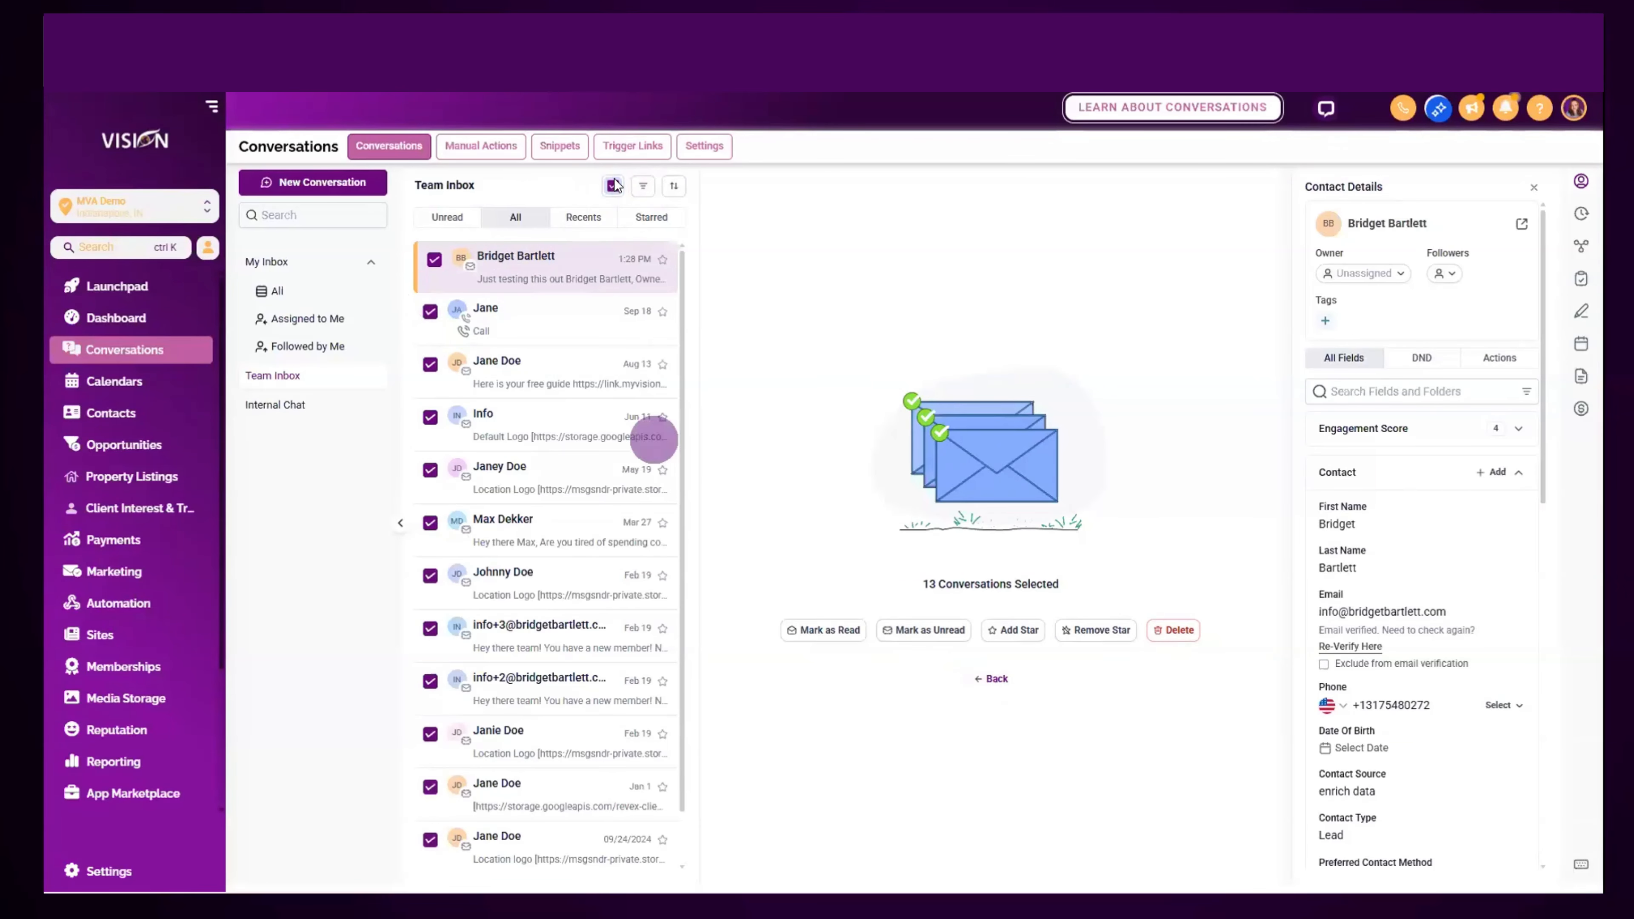
- Set up a Team Inbox filter for conversations whose Engagement Score is greater than 3
{"action": "left_click", "coordinate": [642, 186]}
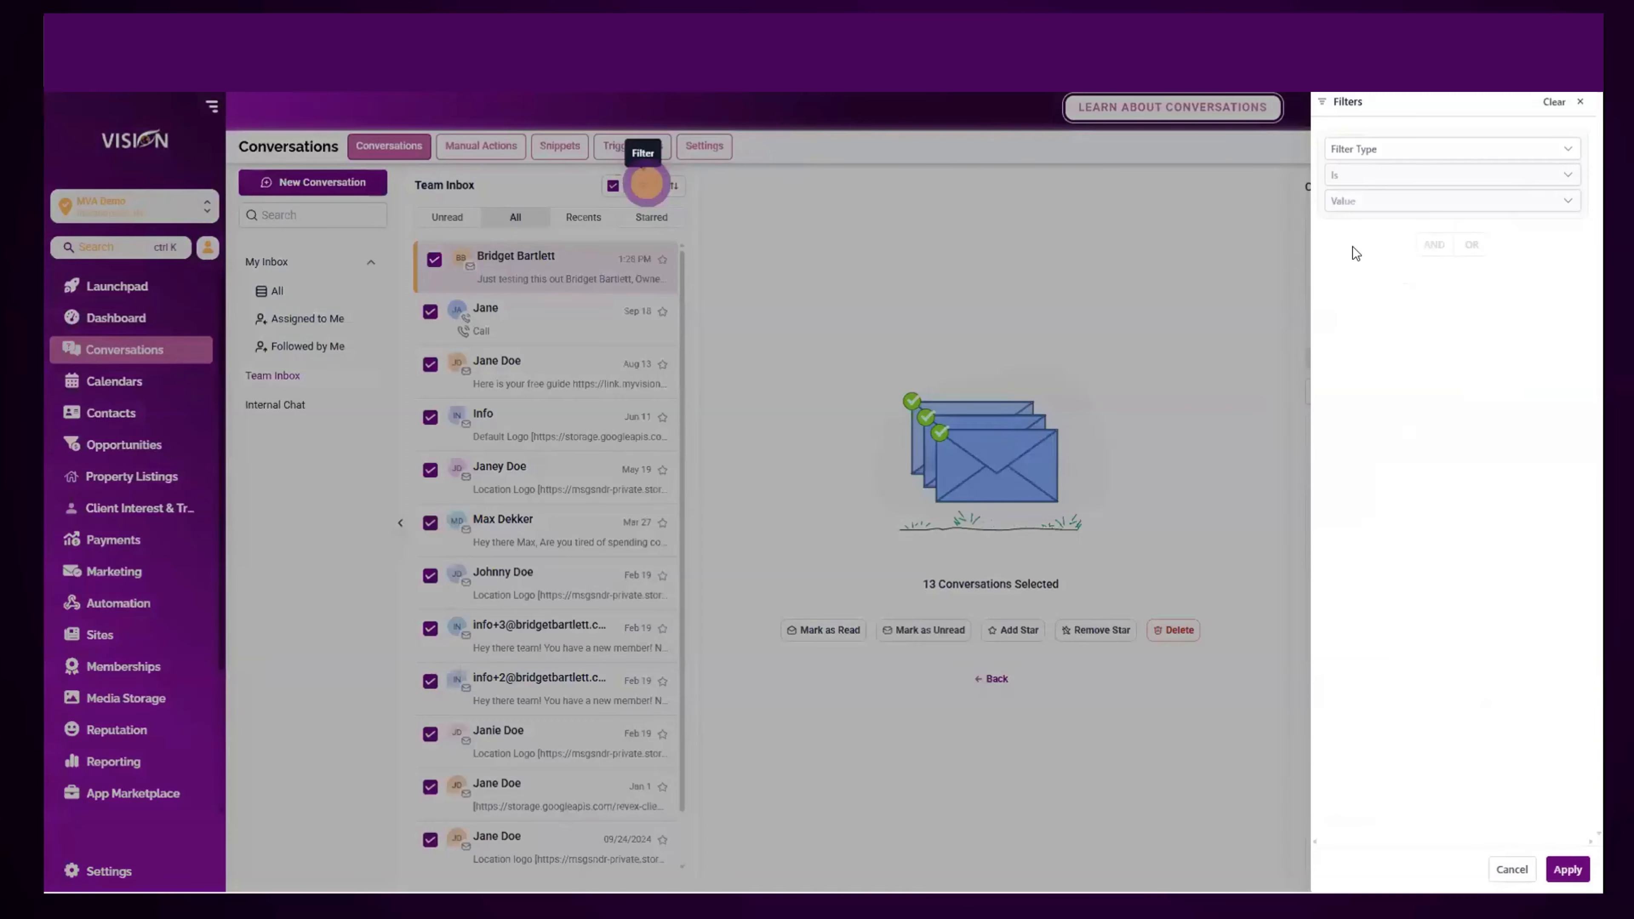
{"action": "left_click", "coordinate": [1355, 155]}
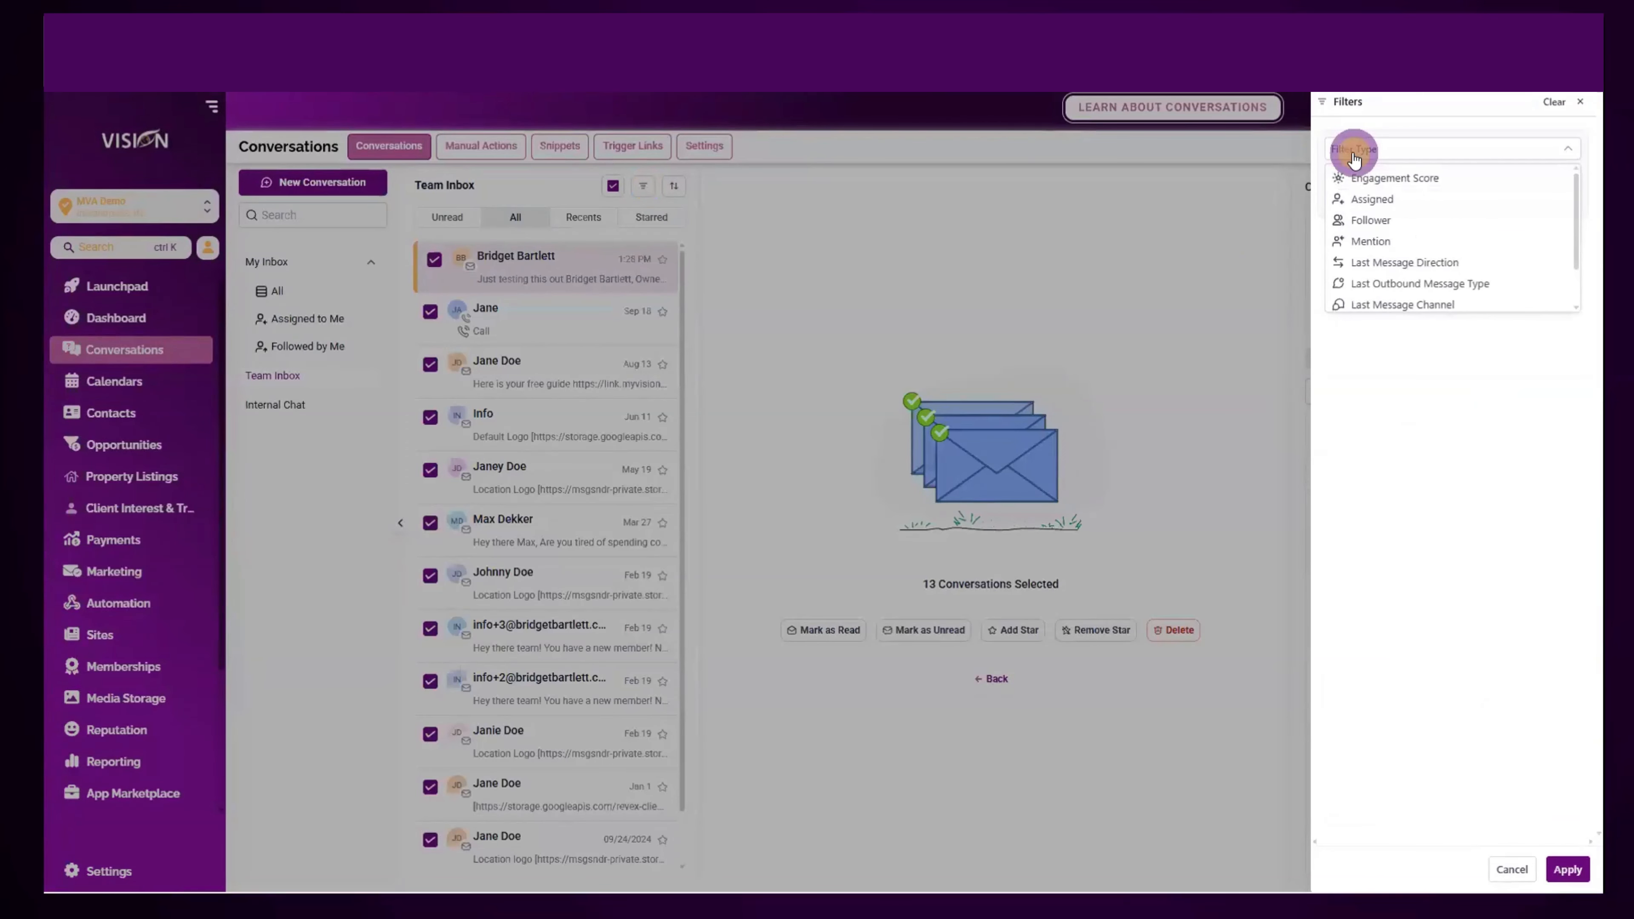
{"action": "left_click", "coordinate": [1357, 177]}
{"action": "left_click", "coordinate": [1367, 180]}
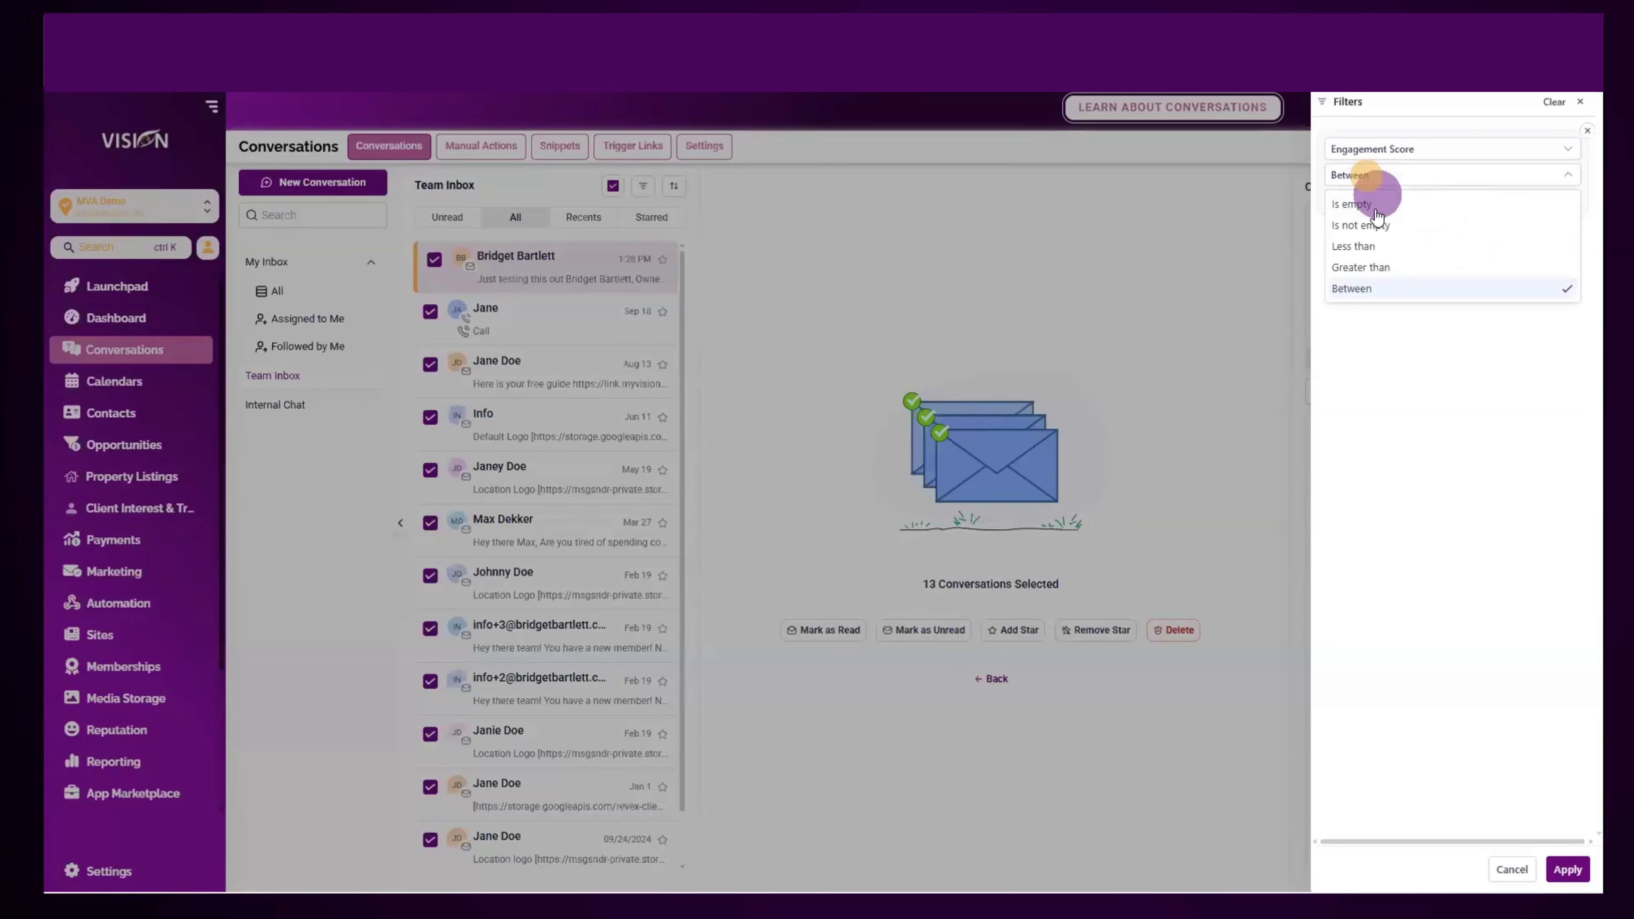
{"action": "left_click", "coordinate": [1354, 246]}
{"action": "left_click", "coordinate": [1390, 177]}
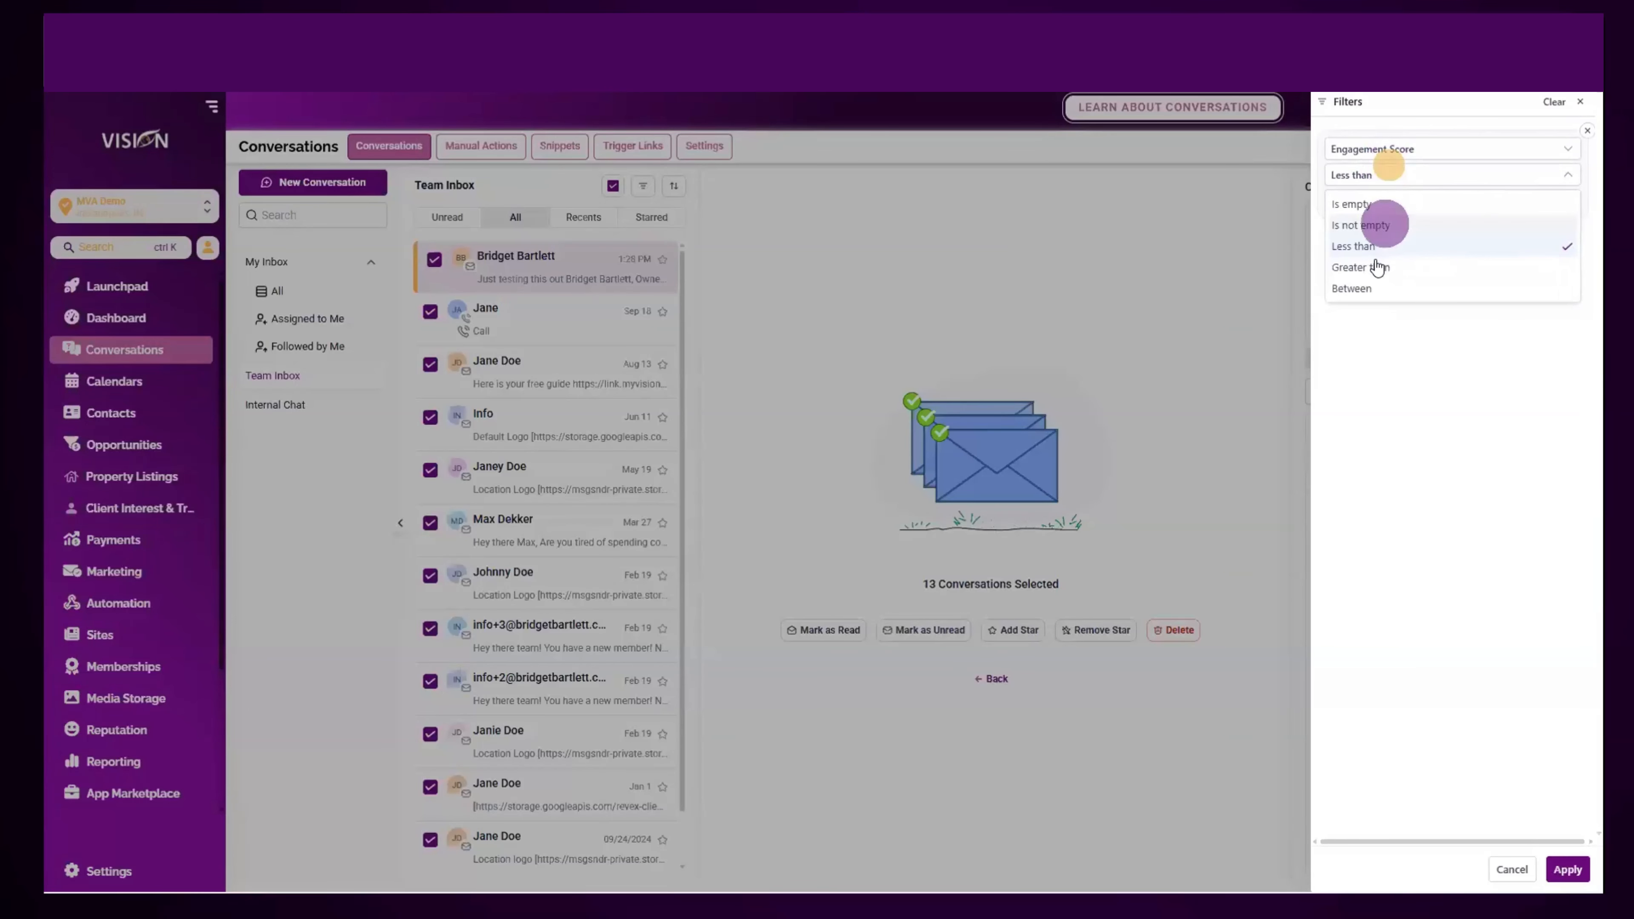
{"action": "left_click", "coordinate": [1377, 264]}
{"action": "left_click", "coordinate": [1434, 200]}
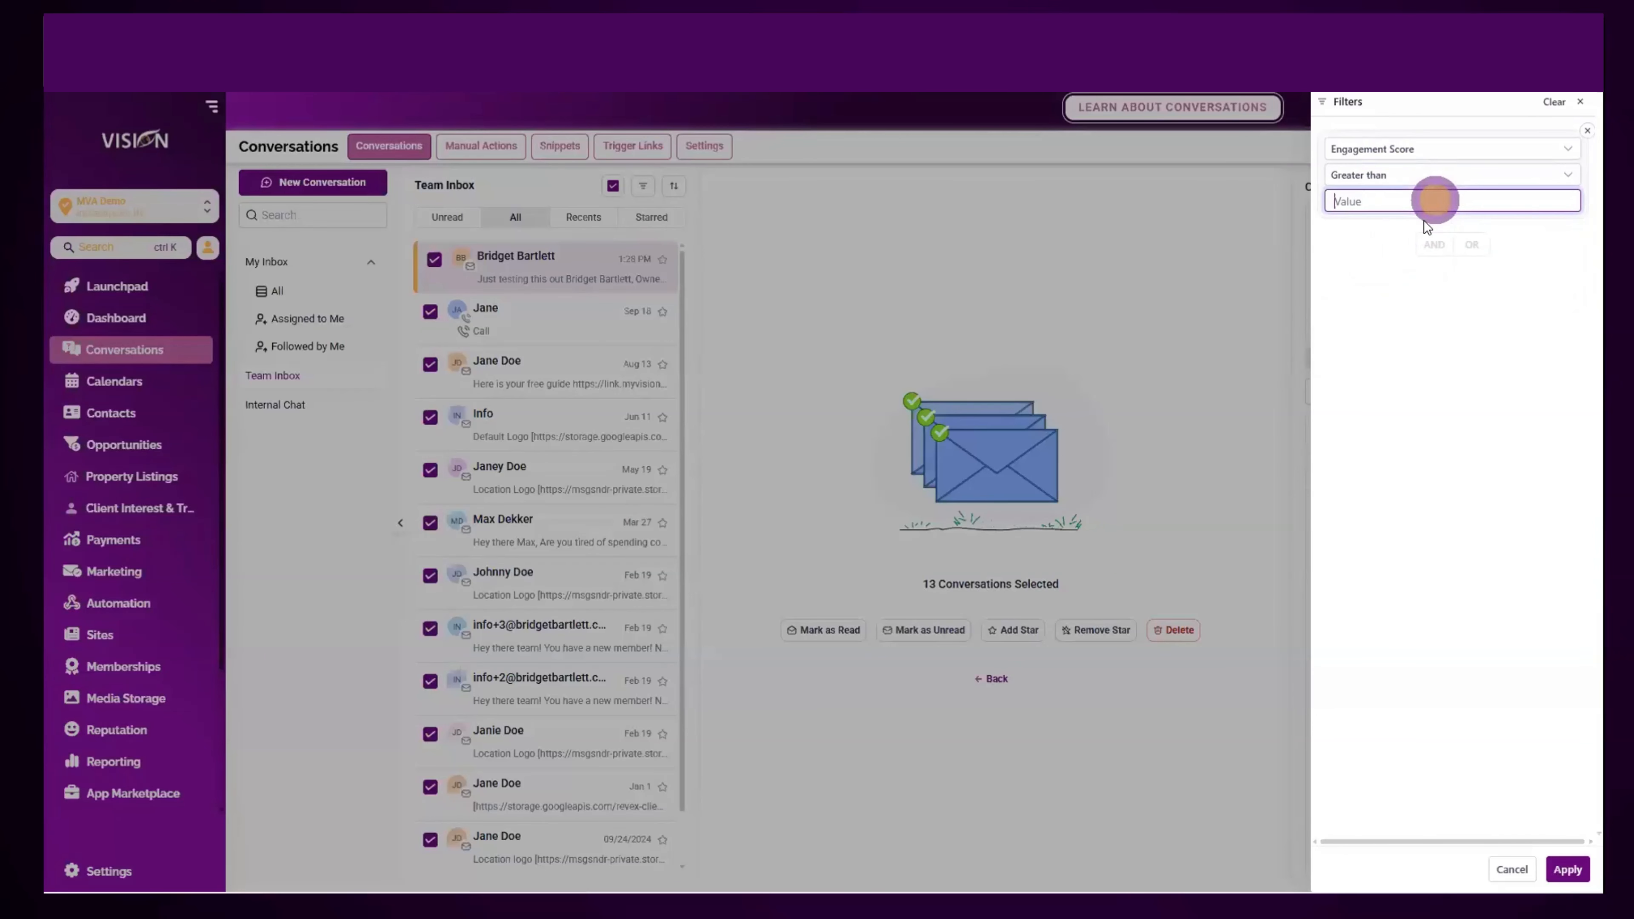
{"action": "type", "text": "3"}
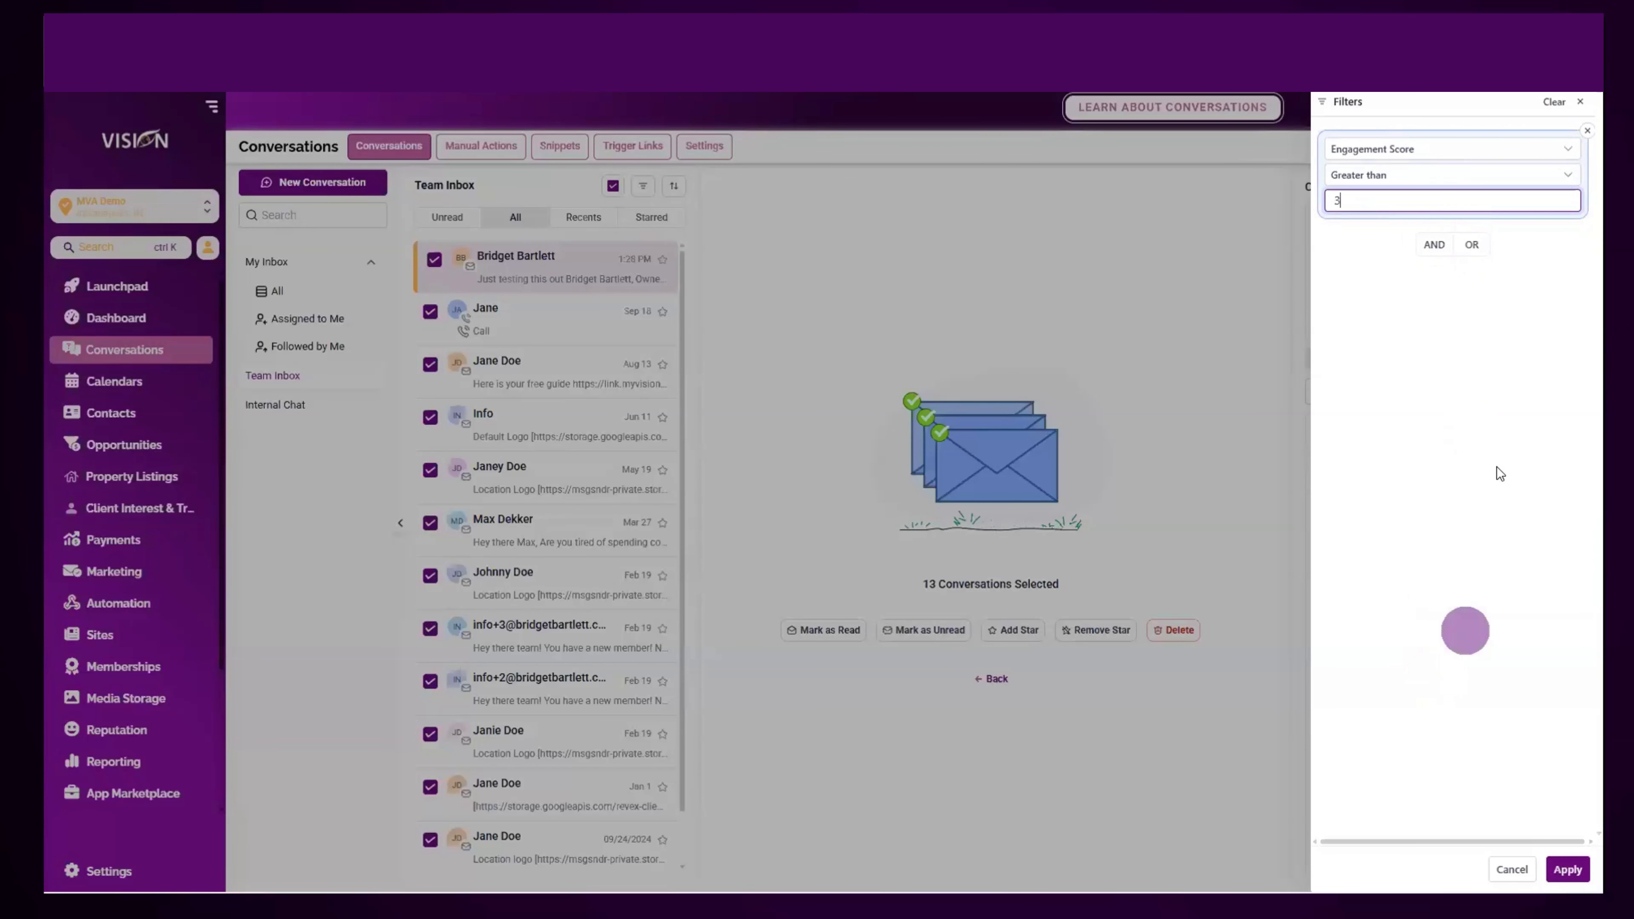
- Add an AND condition for Assigned To Demo User 1 and apply the filters to the Team Inbox
{"action": "left_click", "coordinate": [1434, 249]}
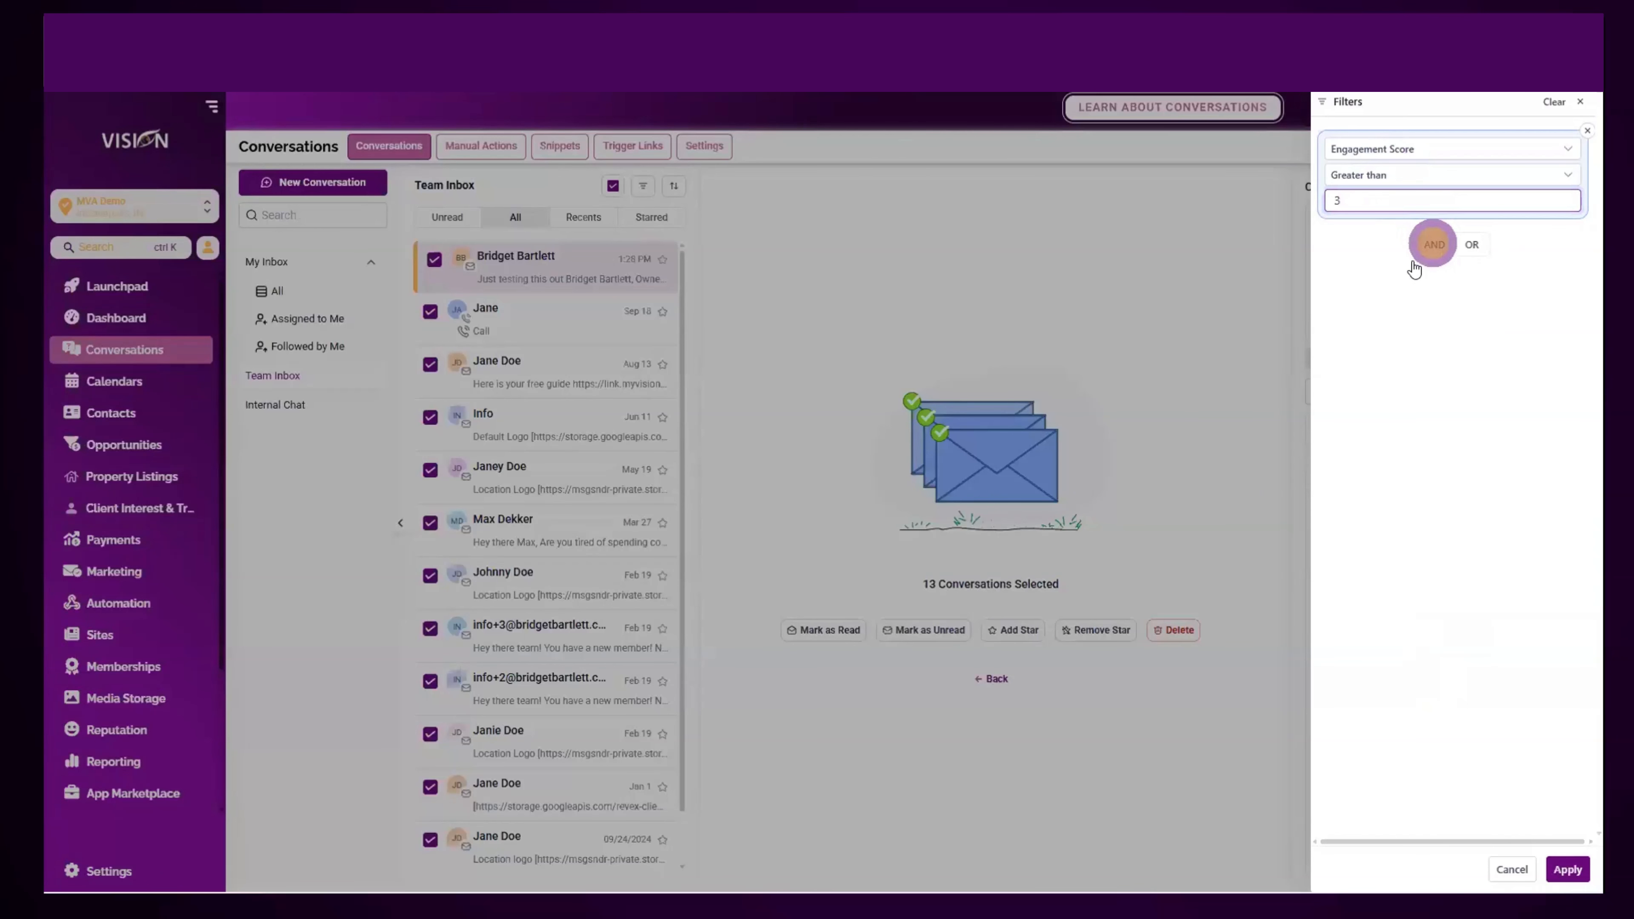
{"action": "left_click", "coordinate": [1385, 270]}
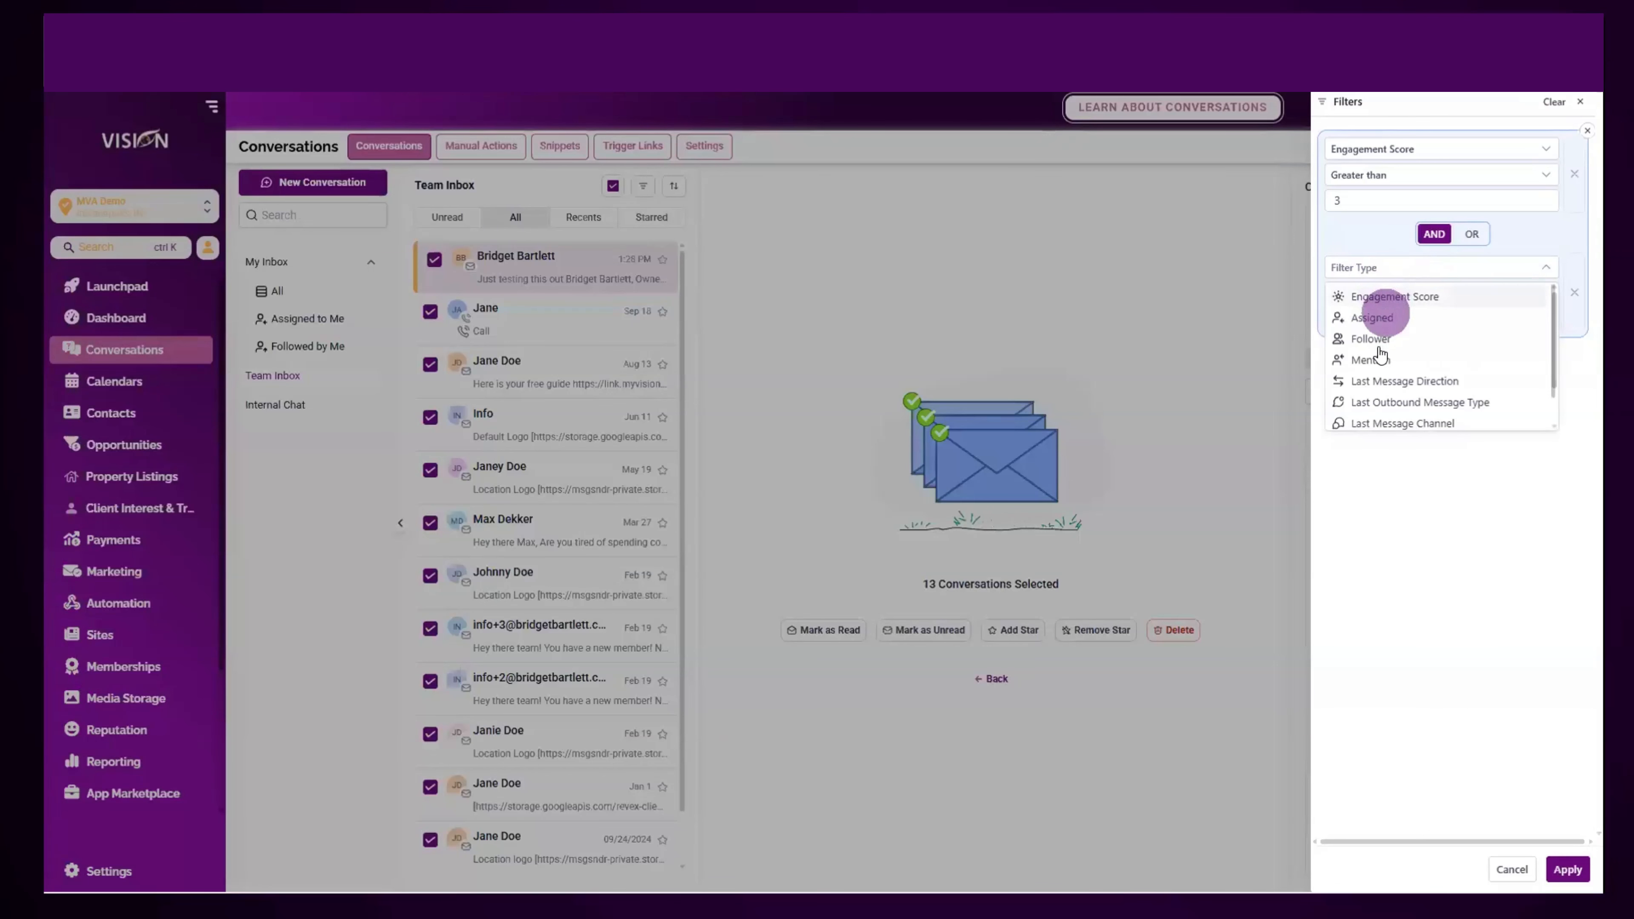
{"action": "left_click", "coordinate": [1369, 319]}
{"action": "left_click", "coordinate": [1359, 293]}
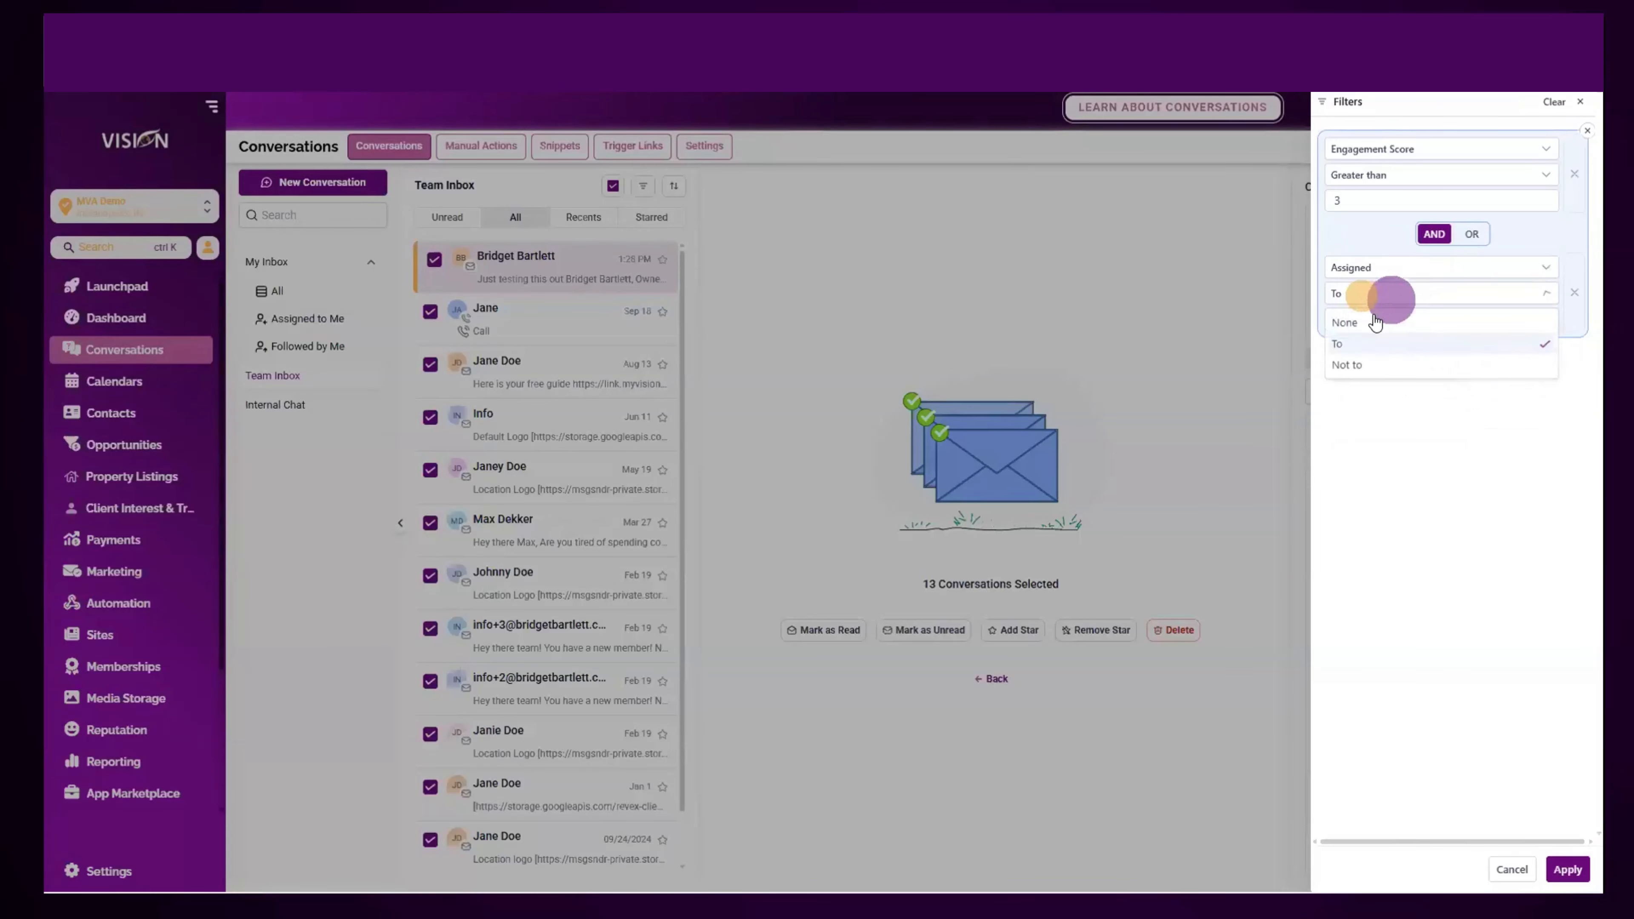
{"action": "left_click", "coordinate": [1364, 228]}
{"action": "left_click", "coordinate": [1373, 320]}
{"action": "left_click", "coordinate": [1360, 353]}
{"action": "left_click", "coordinate": [1540, 695]}
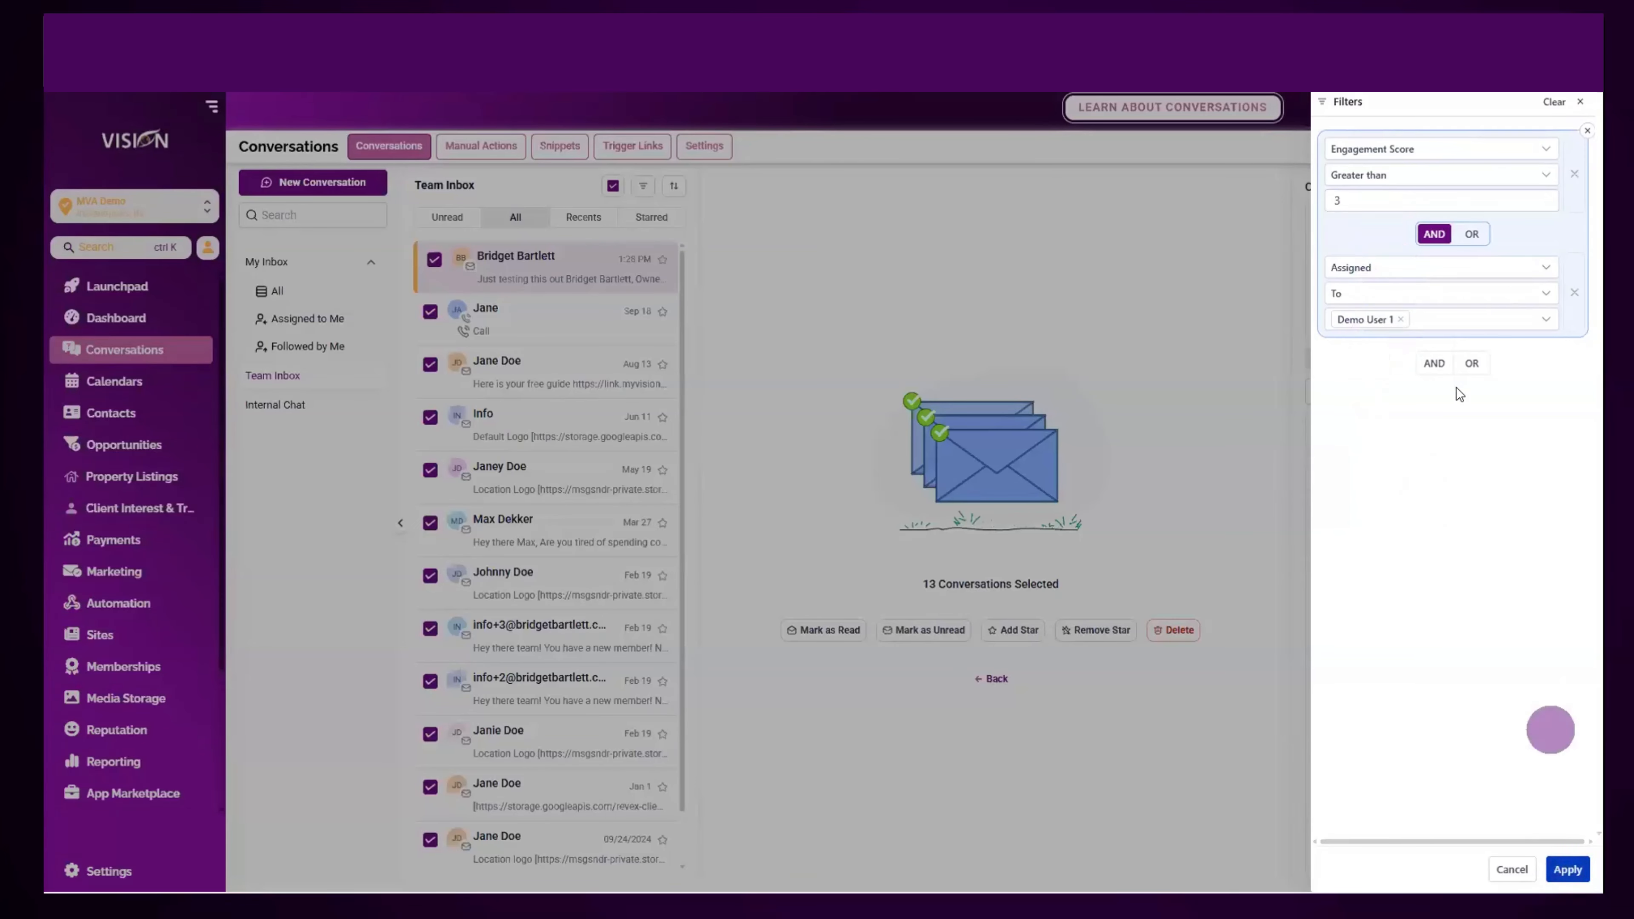
{"action": "left_click", "coordinate": [1574, 863]}
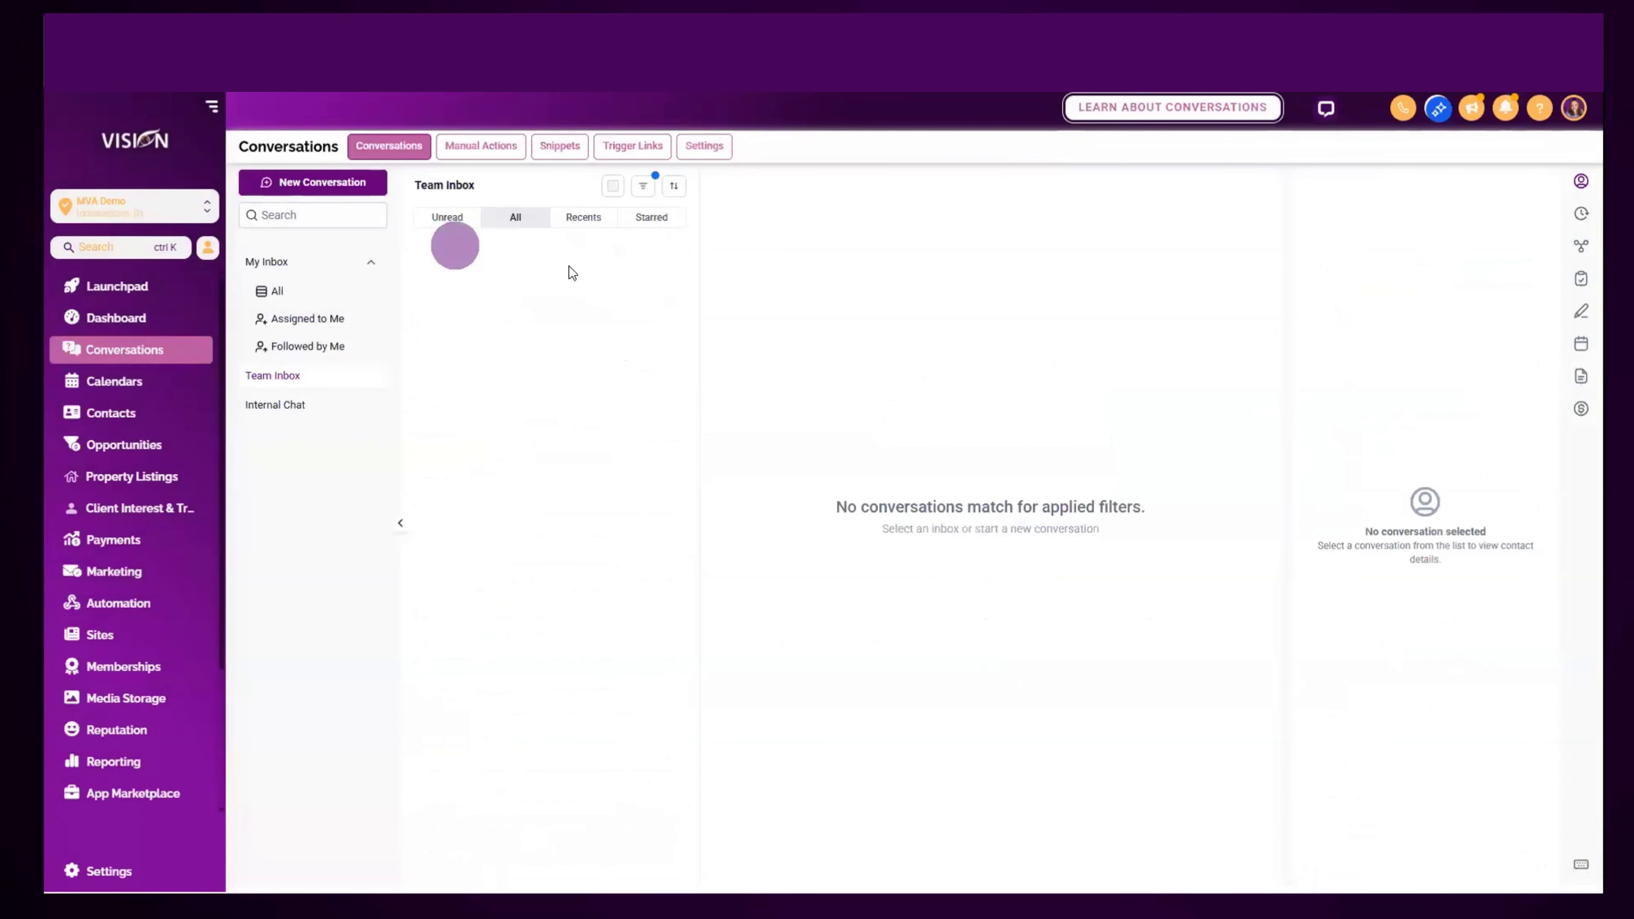
- Remove the Assigned condition and the Engagement Score condition from the Team Inbox filters
{"action": "left_click", "coordinate": [643, 186]}
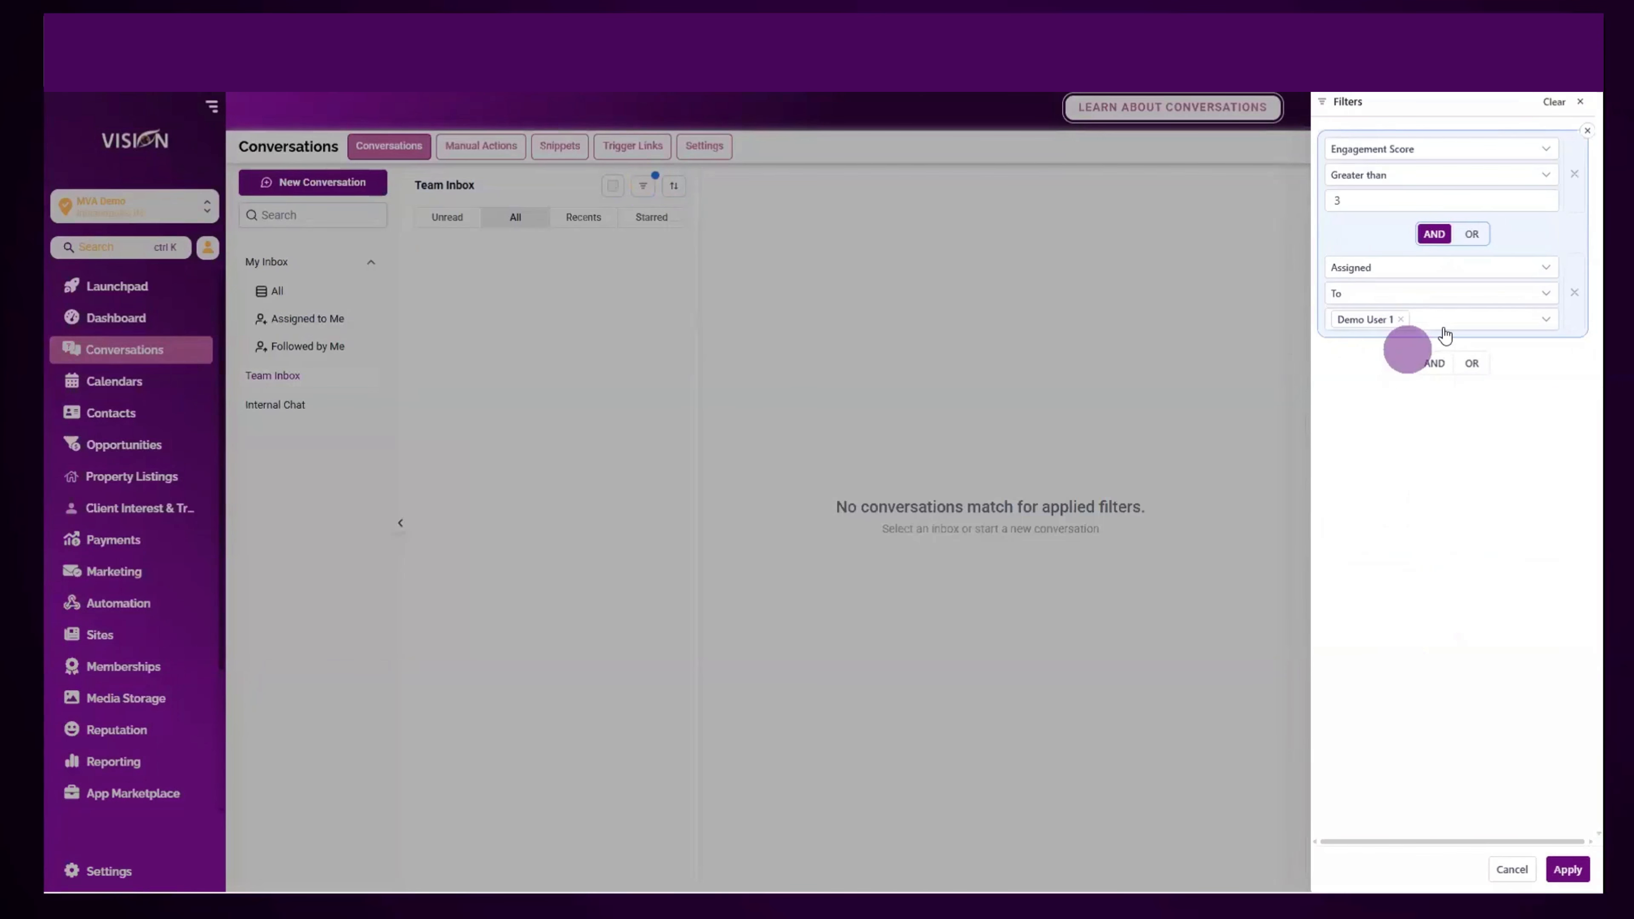
{"action": "left_click", "coordinate": [1574, 292]}
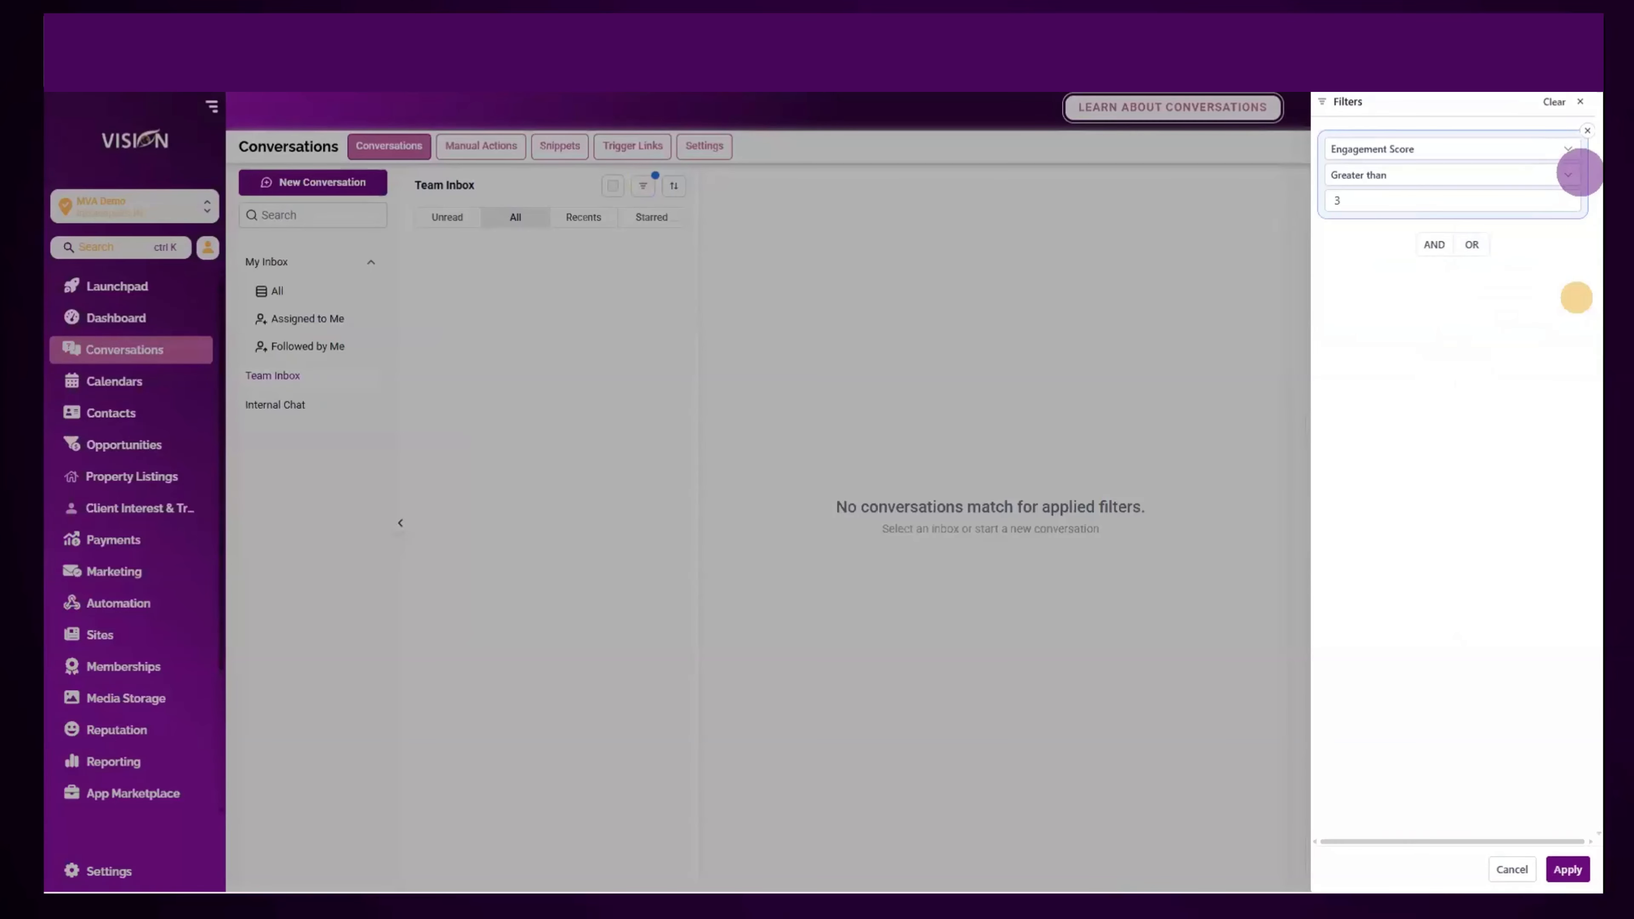
{"action": "left_click", "coordinate": [1586, 129]}
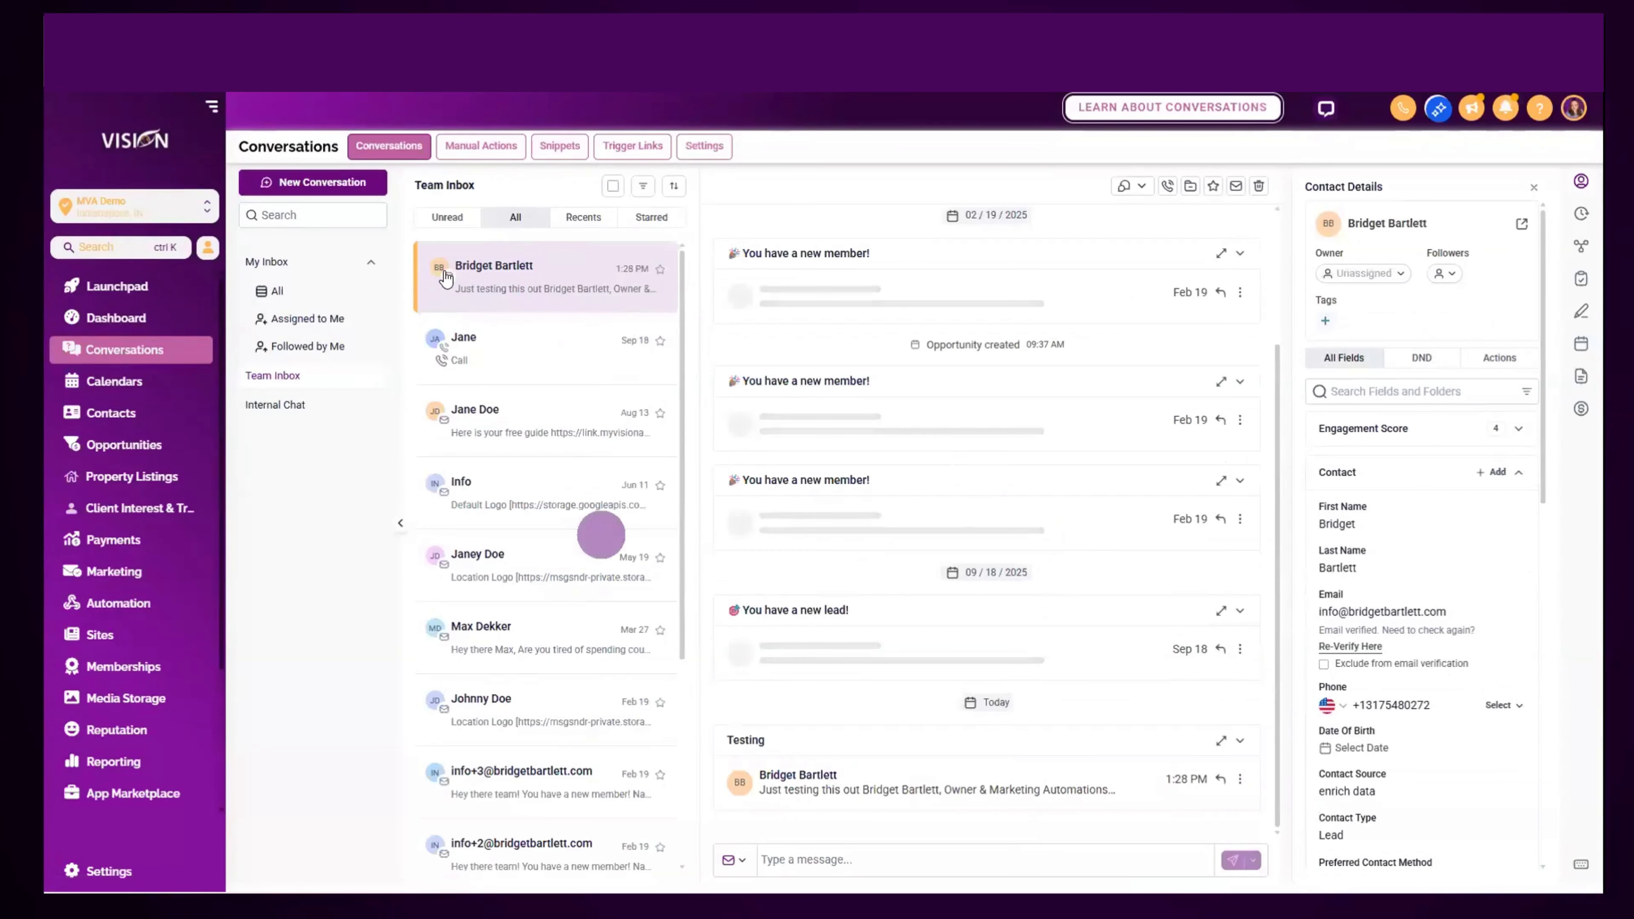
- View the second and third conversations in the Team Inbox and return to the first one
{"action": "left_click", "coordinate": [510, 351]}
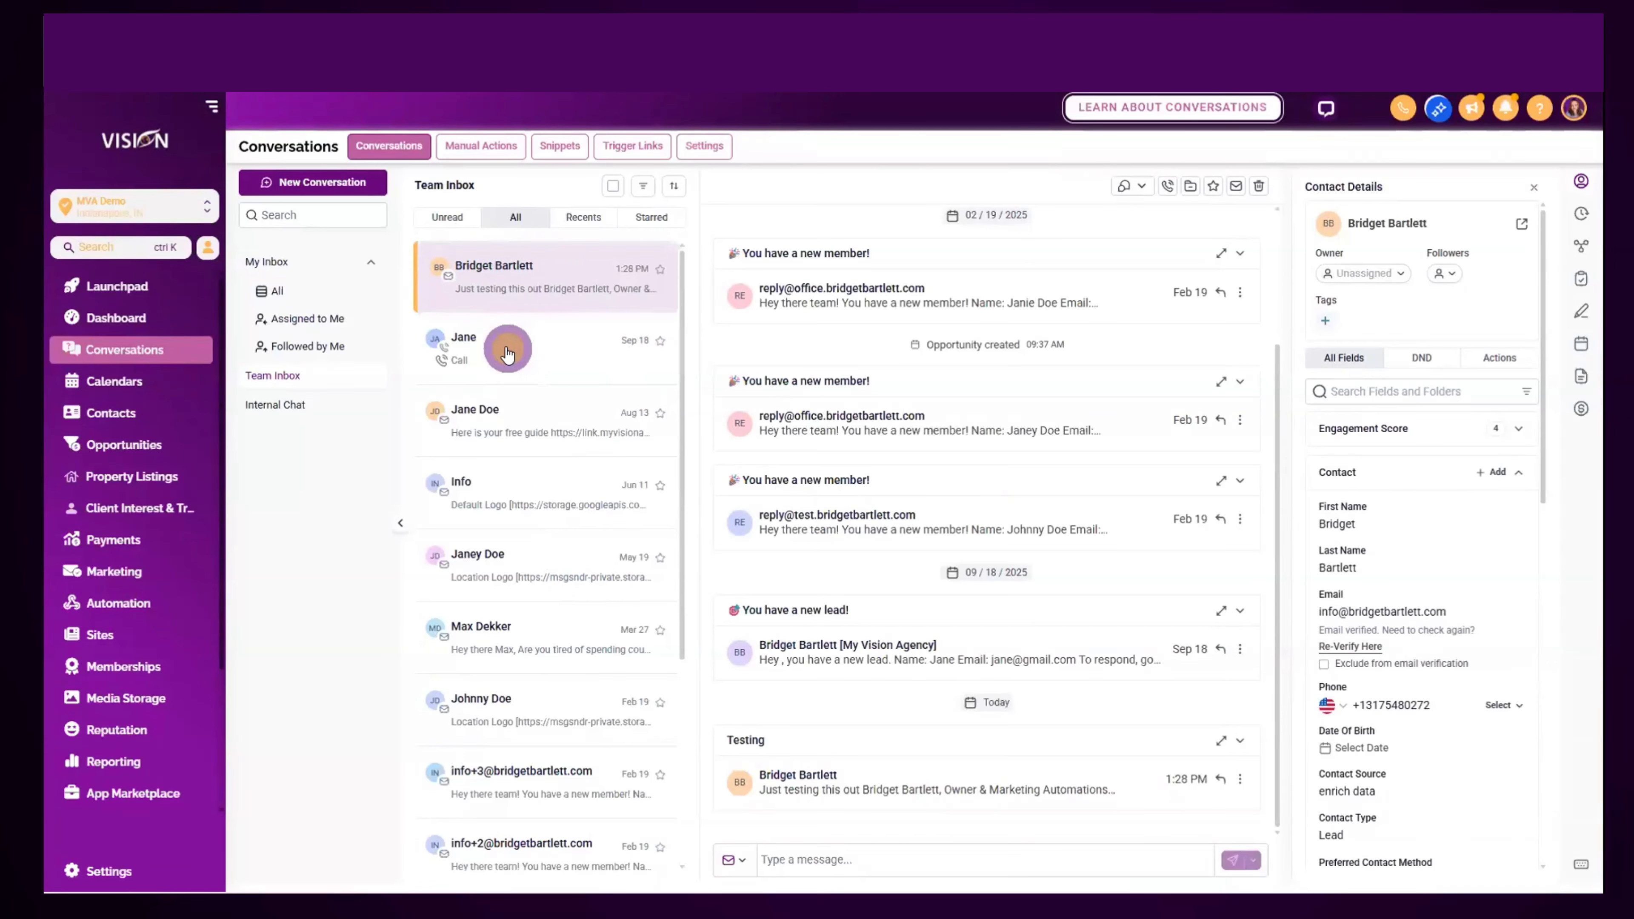
{"action": "left_click", "coordinate": [531, 423]}
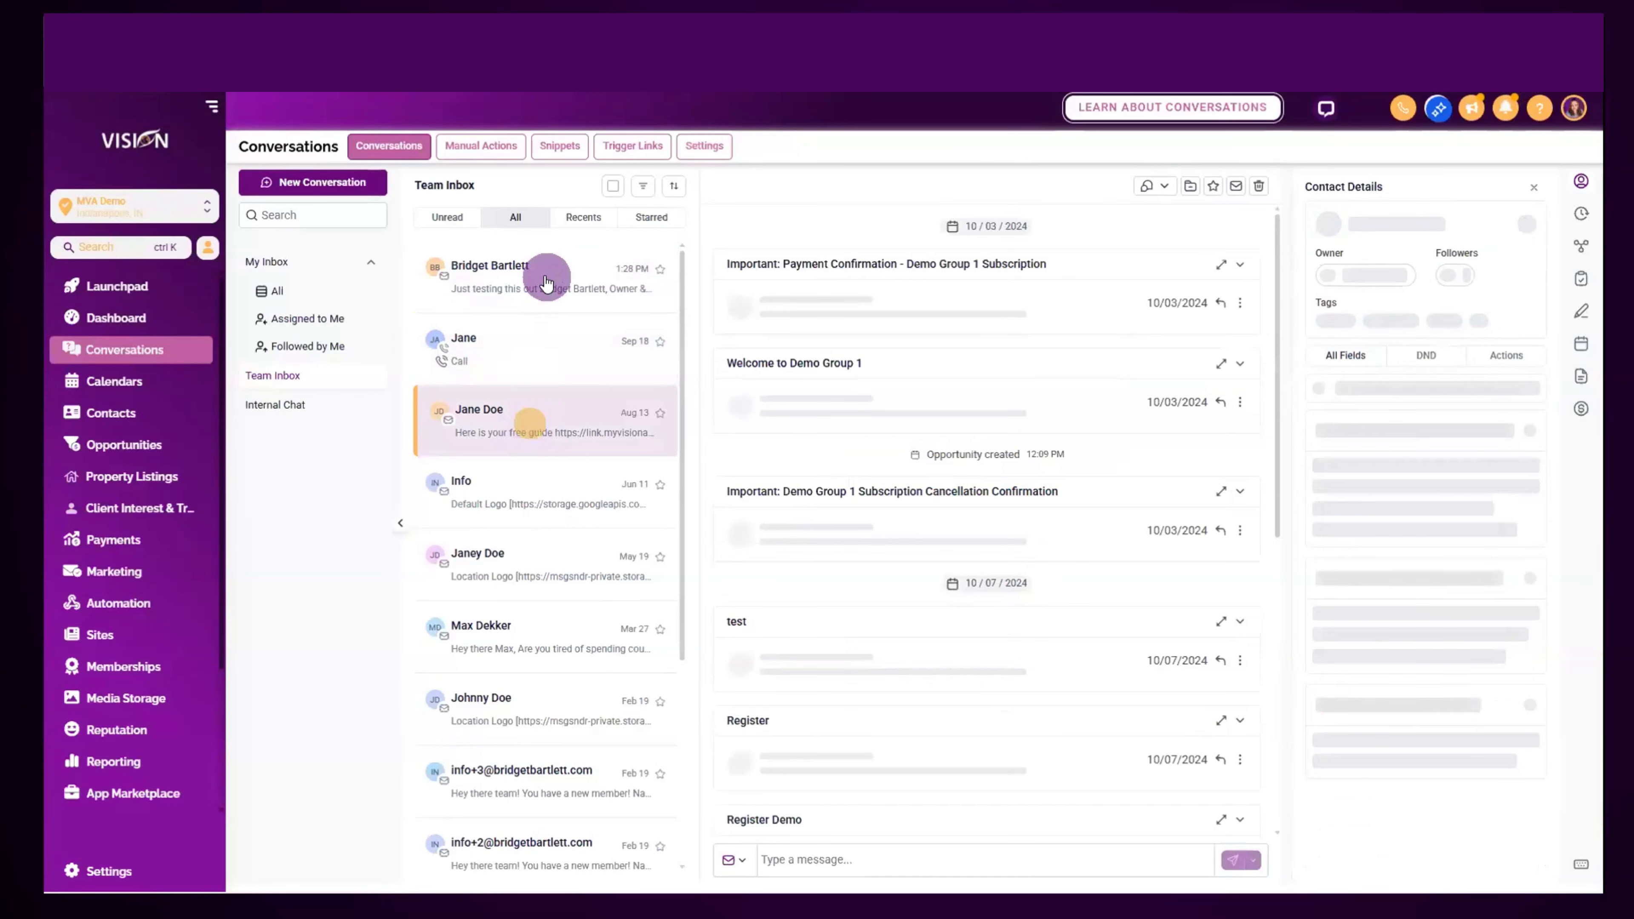
{"action": "left_click", "coordinate": [539, 274]}
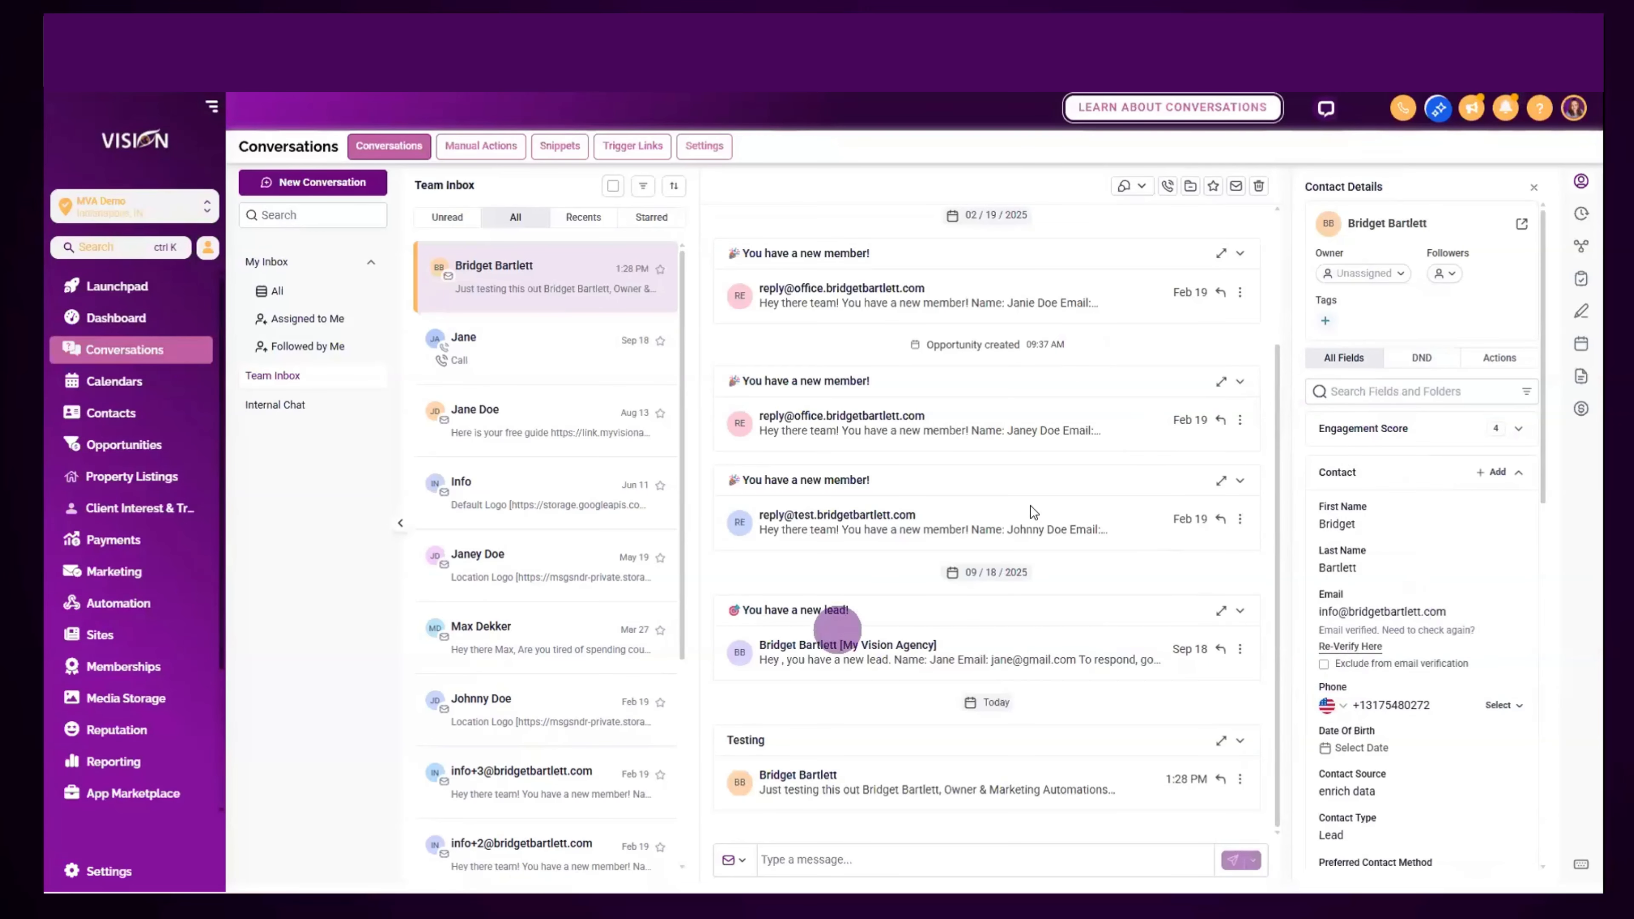
- View the contact's record in Contacts, and open the same record from the first Team Inbox conversation
{"action": "left_click", "coordinate": [122, 415]}
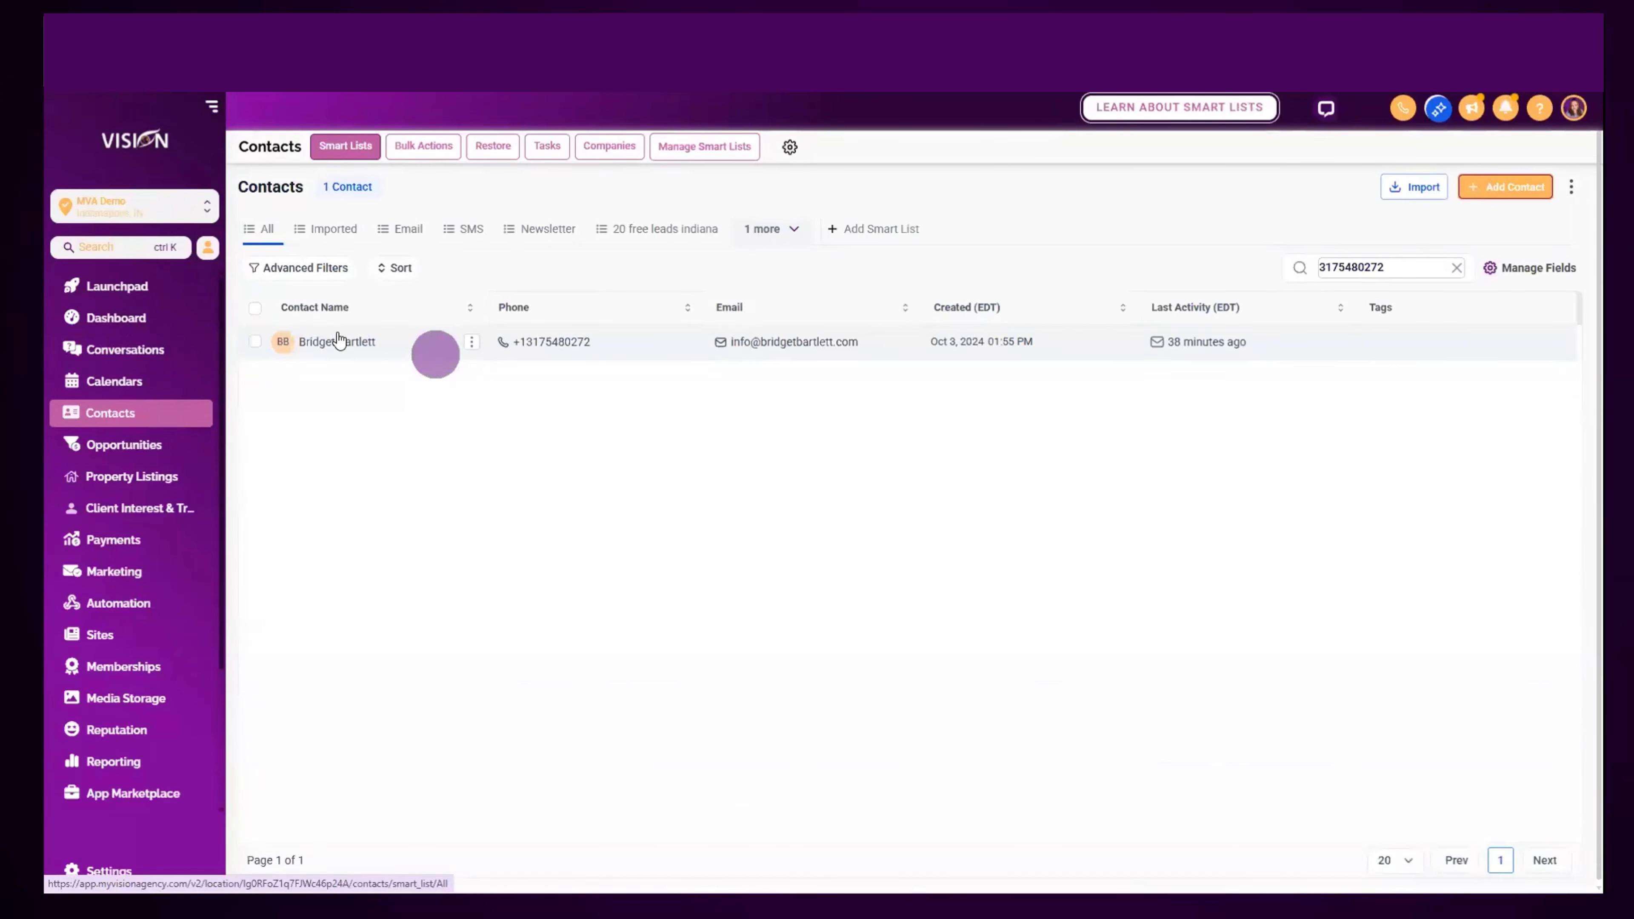
{"action": "left_click", "coordinate": [327, 342]}
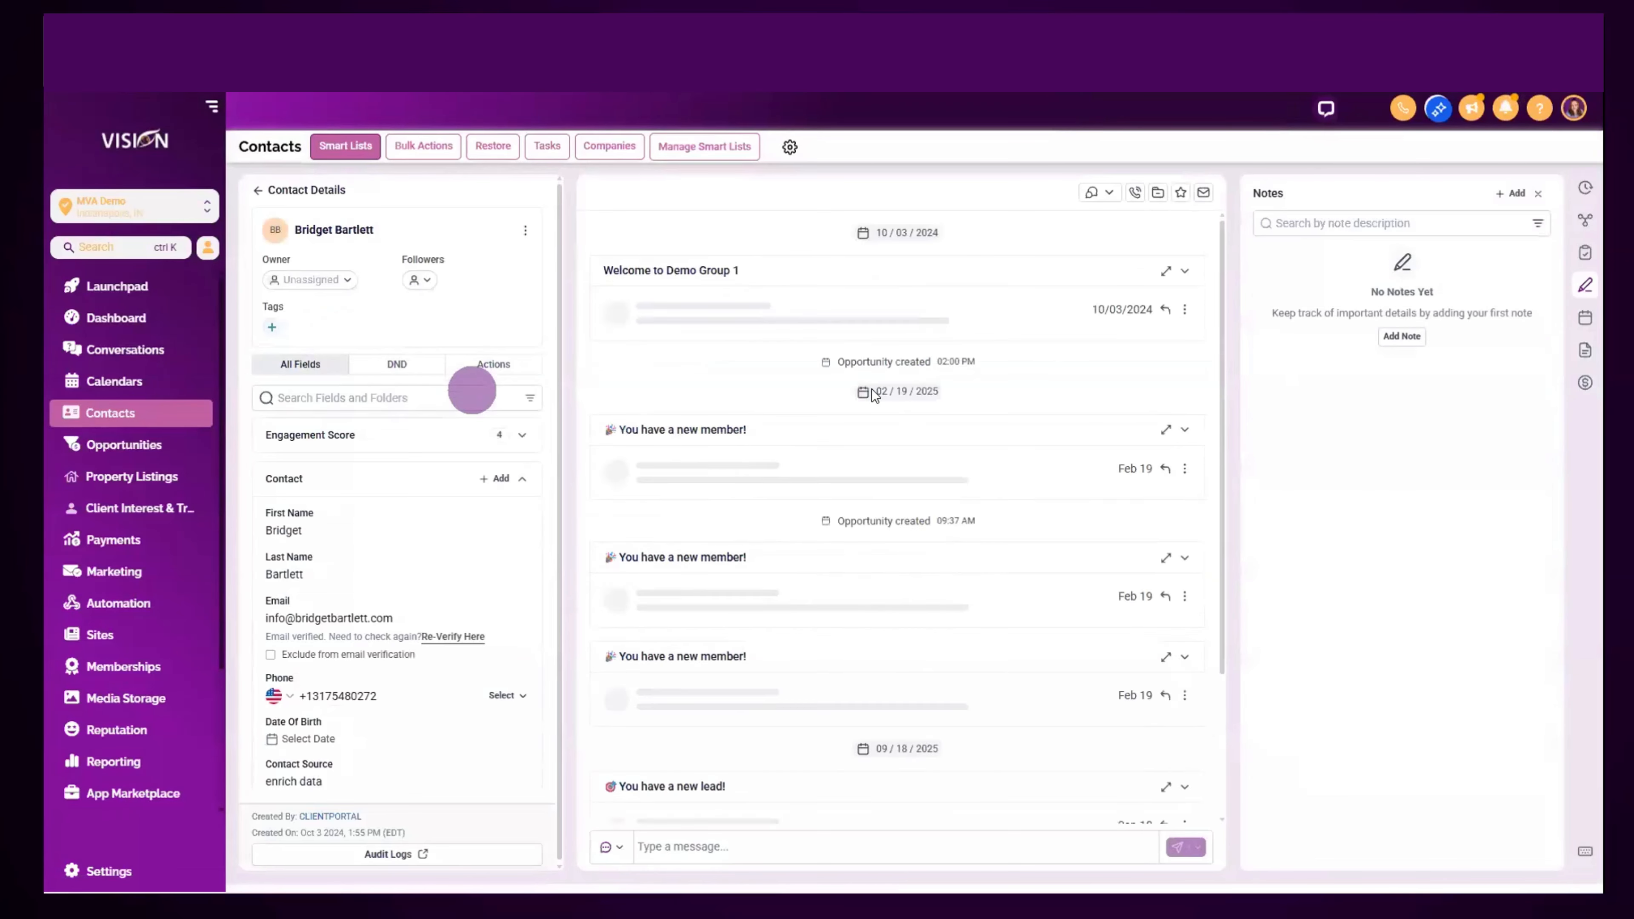
{"action": "left_click", "coordinate": [141, 354]}
{"action": "left_click", "coordinate": [386, 217]}
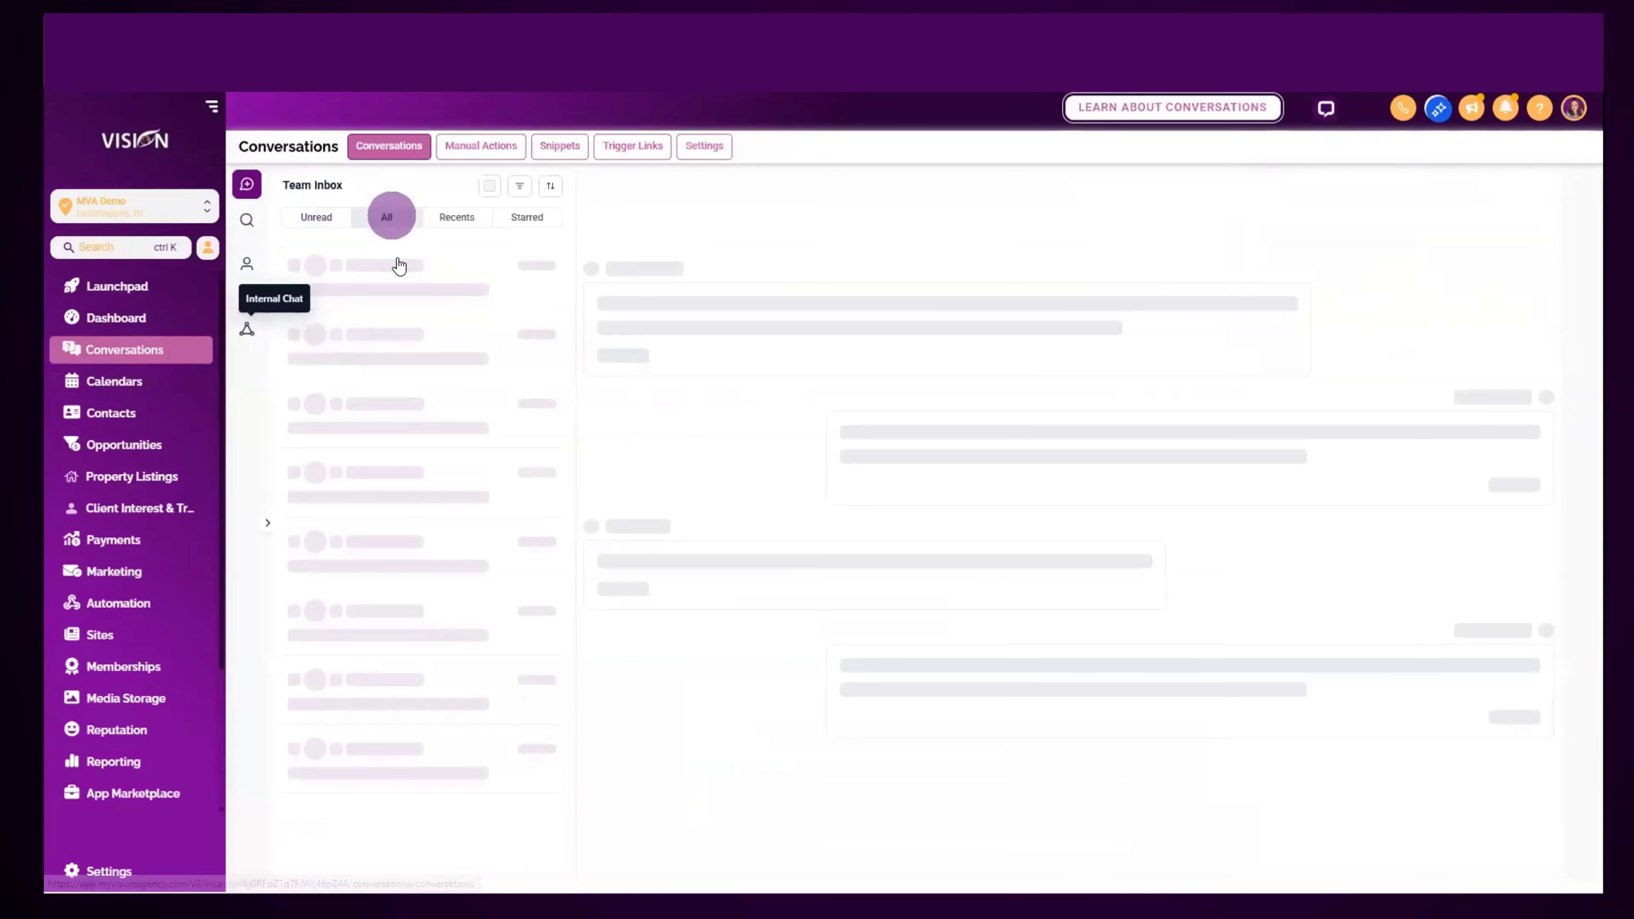
{"action": "left_click", "coordinate": [398, 276]}
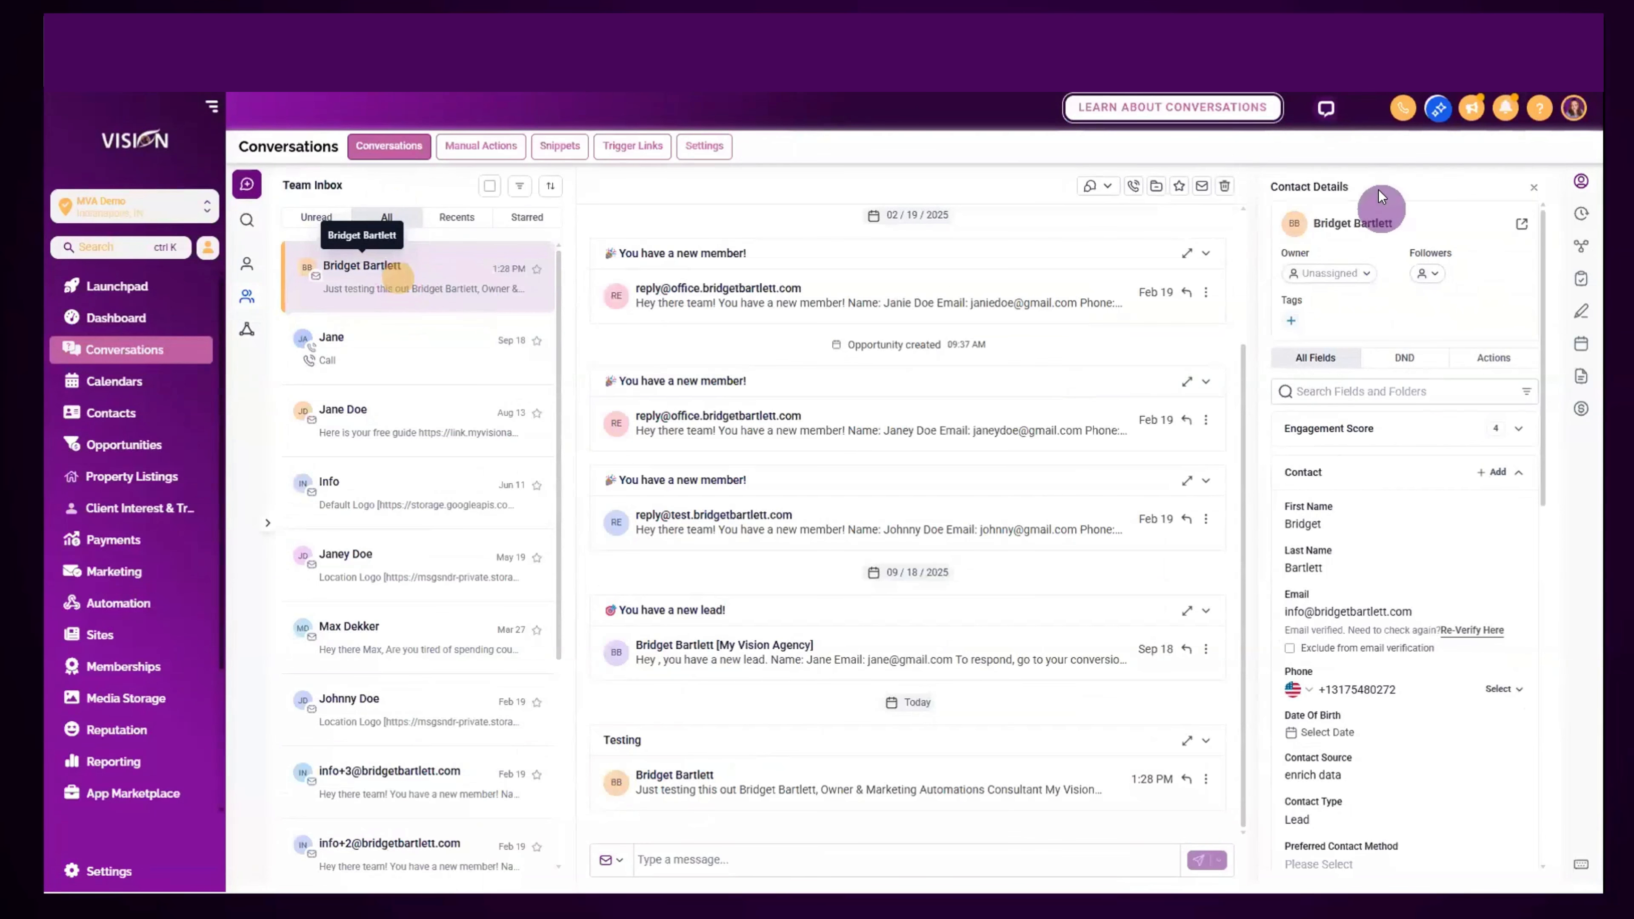
{"action": "left_click", "coordinate": [1523, 225]}
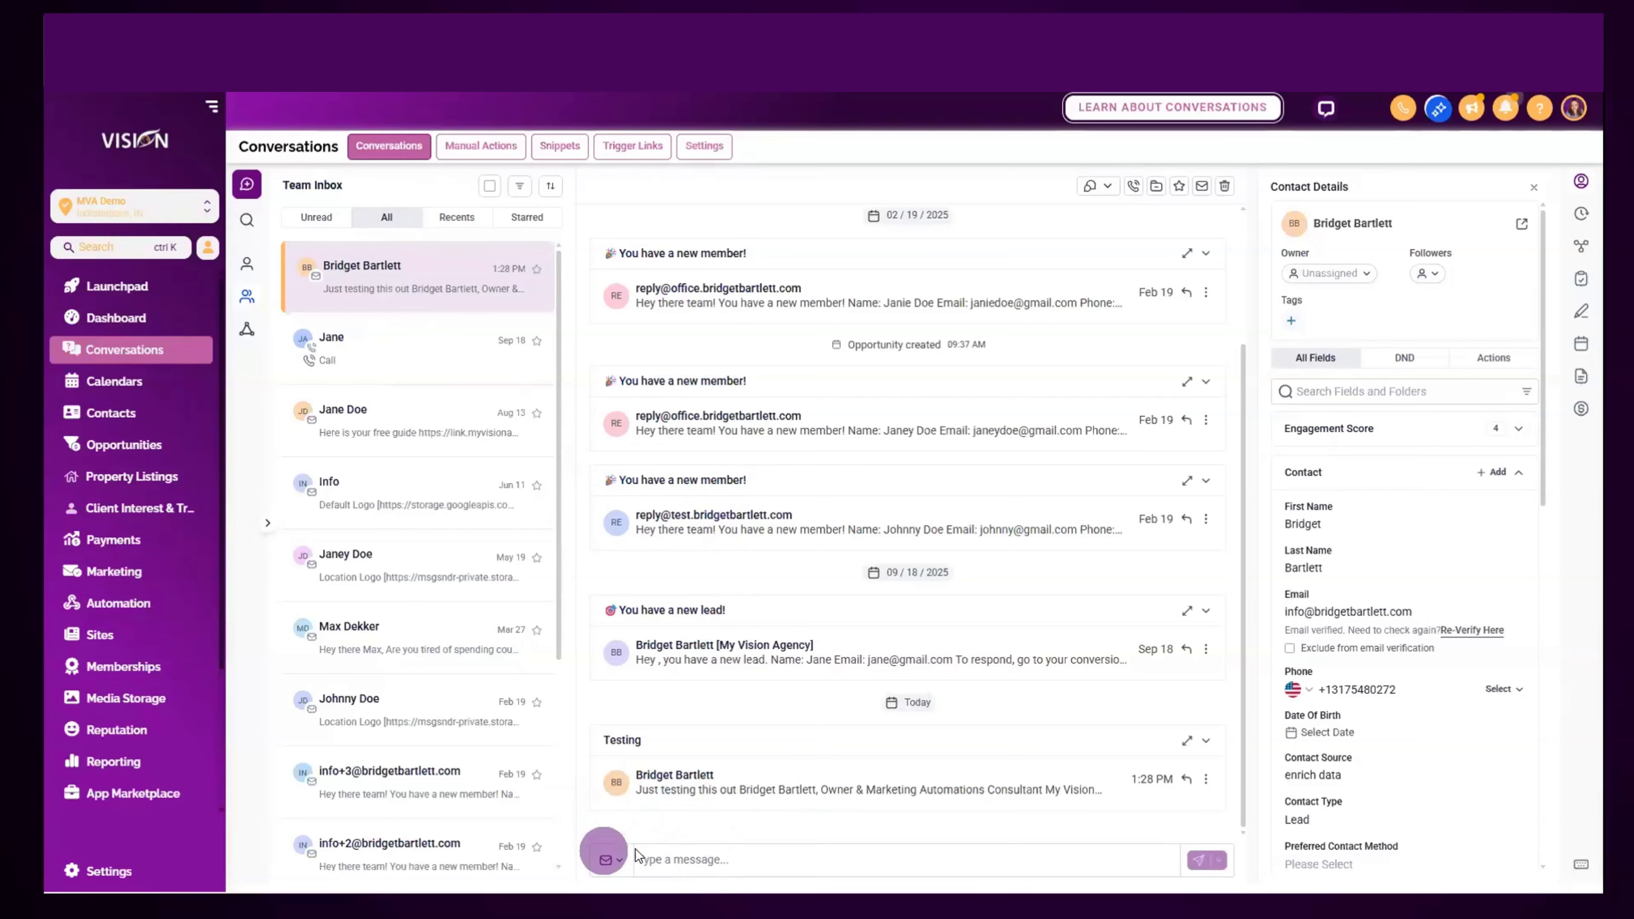
- Open the message composer in the first conversation and review its channel options, including SMS
{"action": "left_click", "coordinate": [672, 861]}
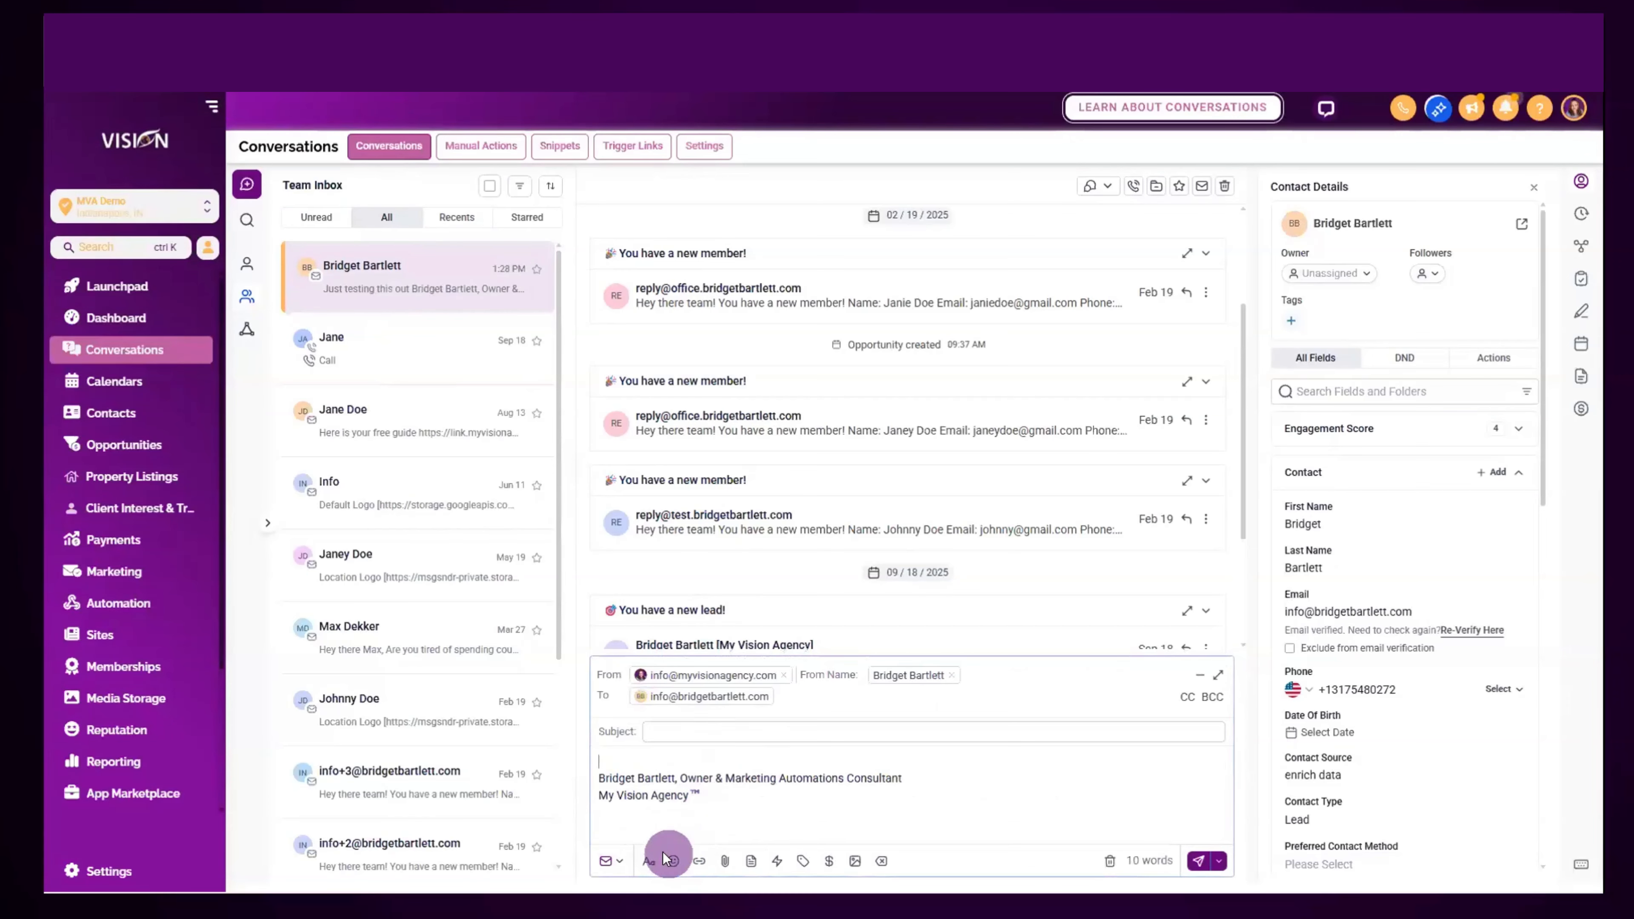
{"action": "left_click", "coordinate": [608, 860]}
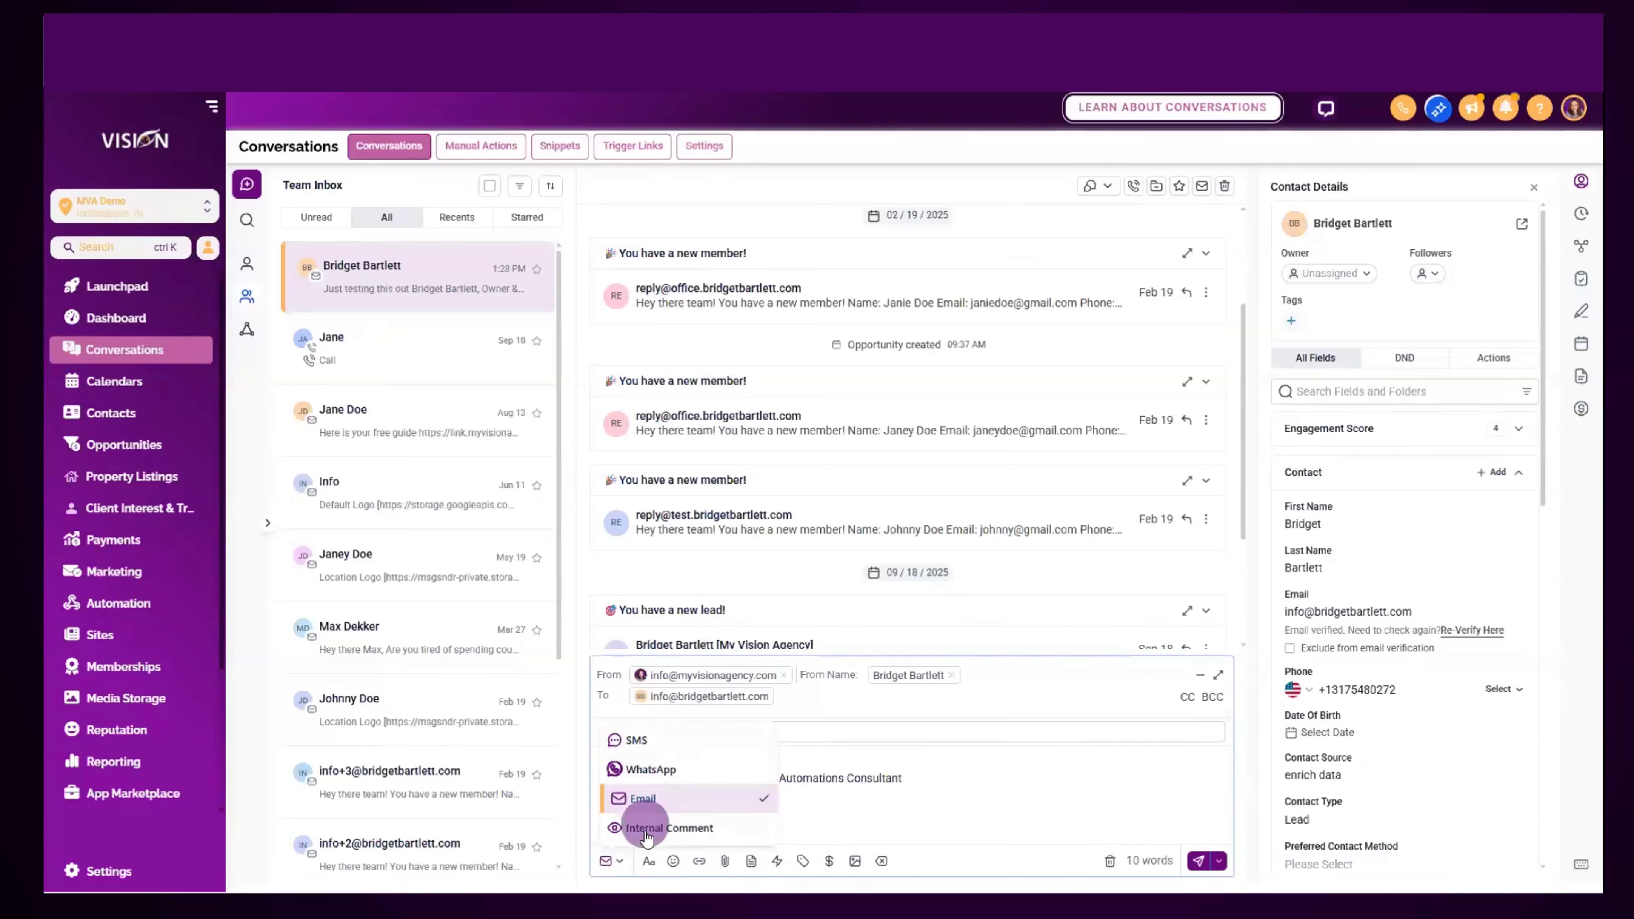
{"action": "left_click", "coordinate": [655, 748]}
{"action": "left_click", "coordinate": [880, 748]}
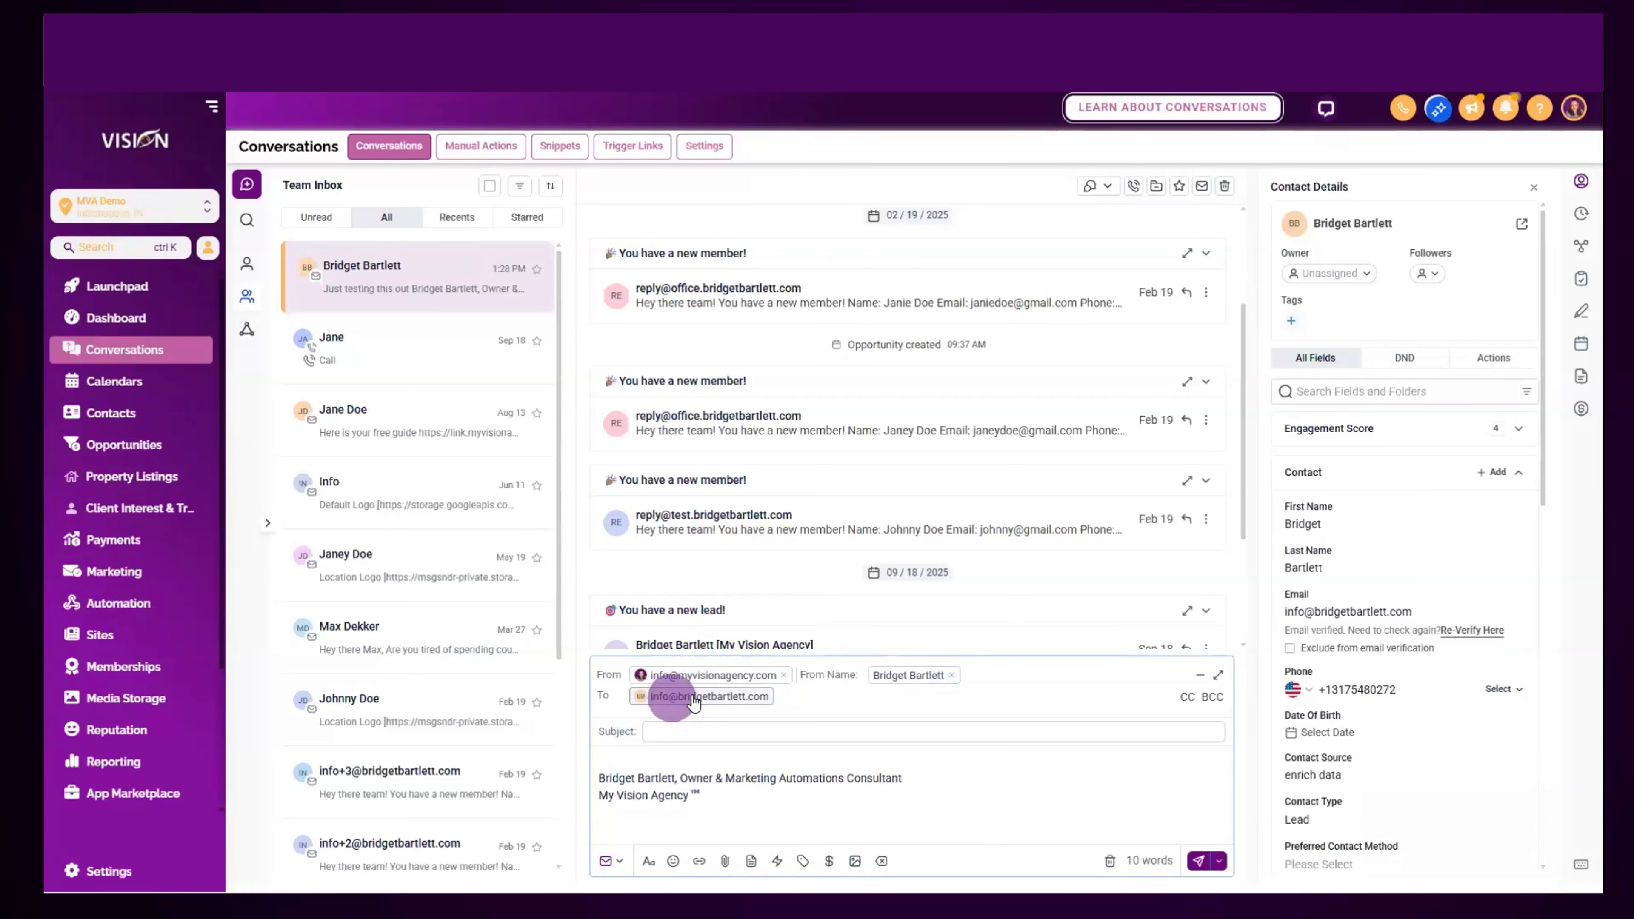
- Expand the email composer to its large view, restore it and collapse it
{"action": "left_click", "coordinate": [1218, 675]}
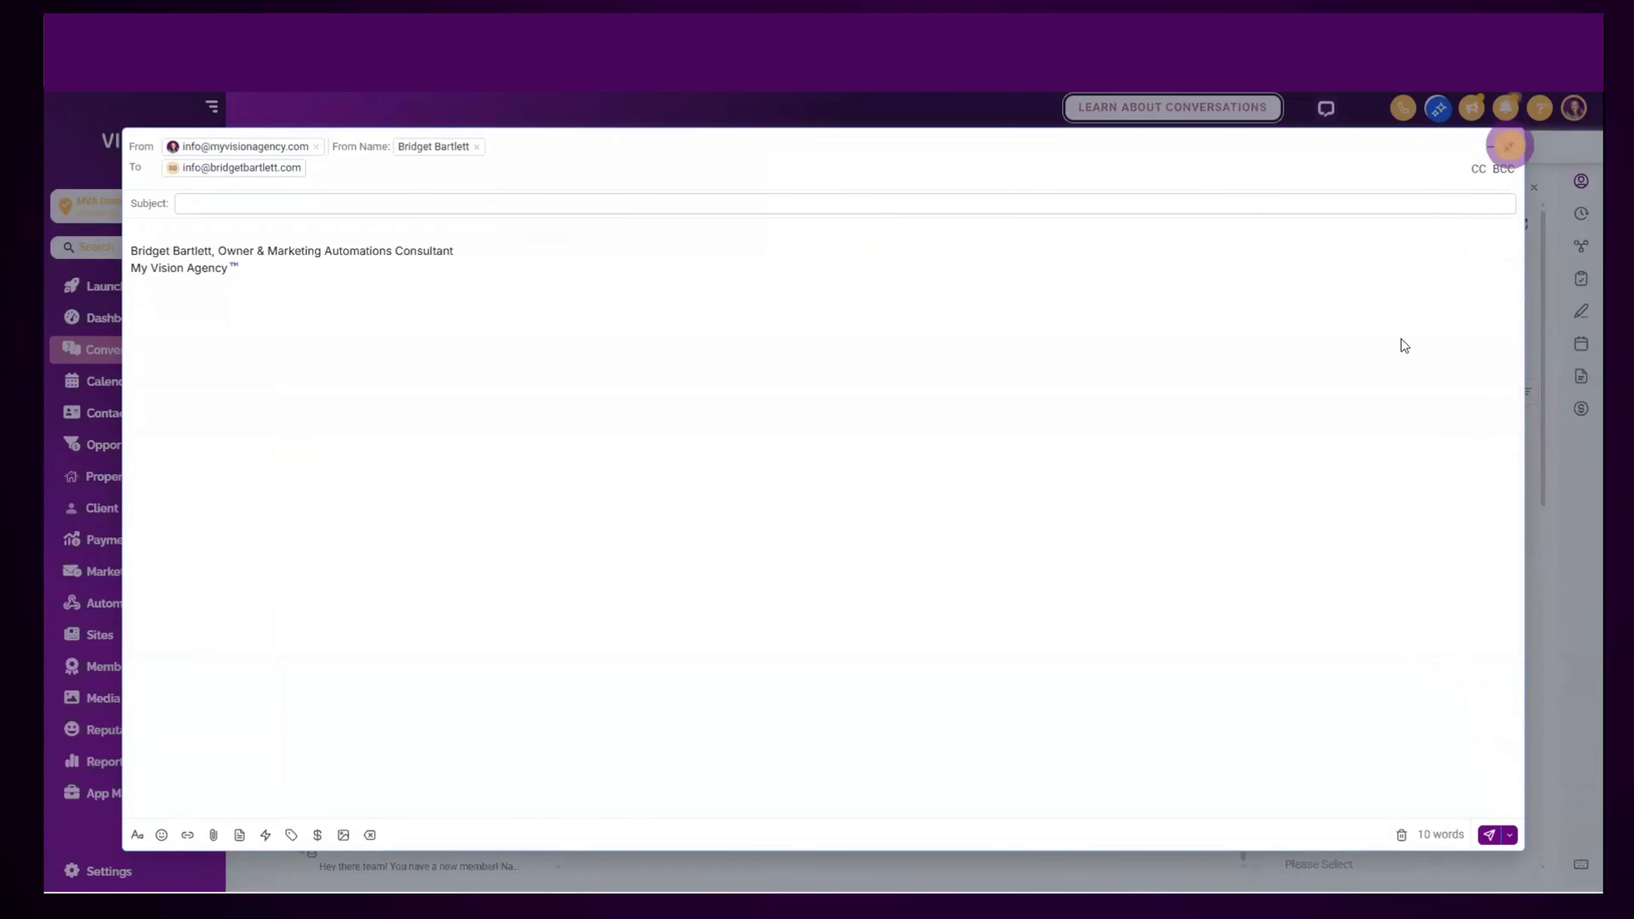
{"action": "left_click", "coordinate": [1509, 145]}
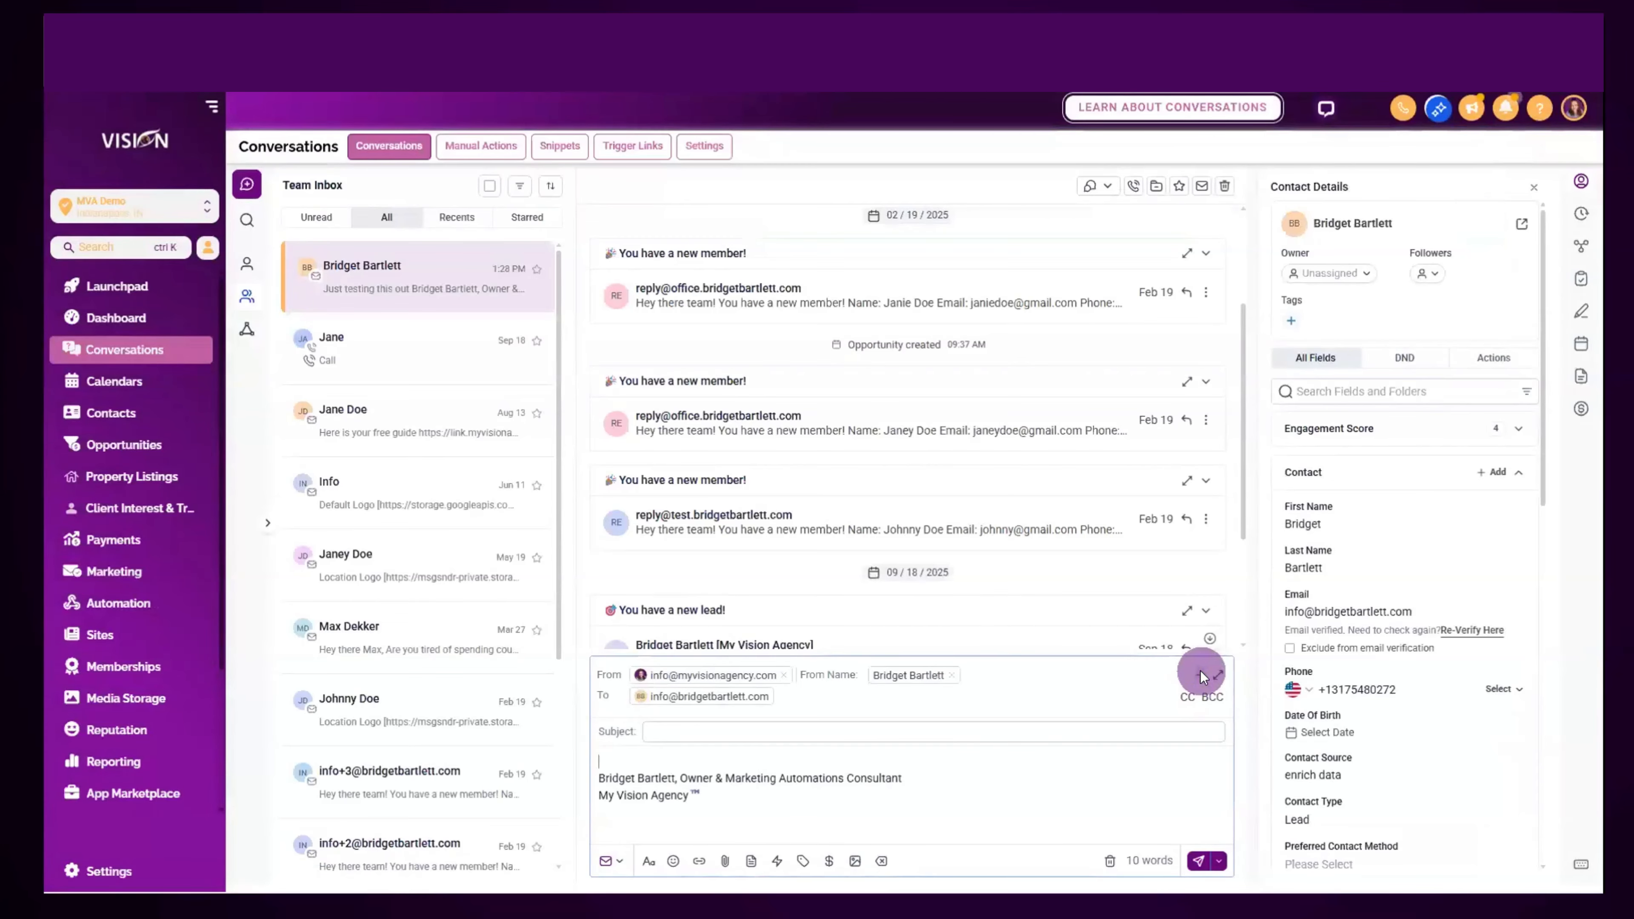
{"action": "left_click", "coordinate": [1200, 671]}
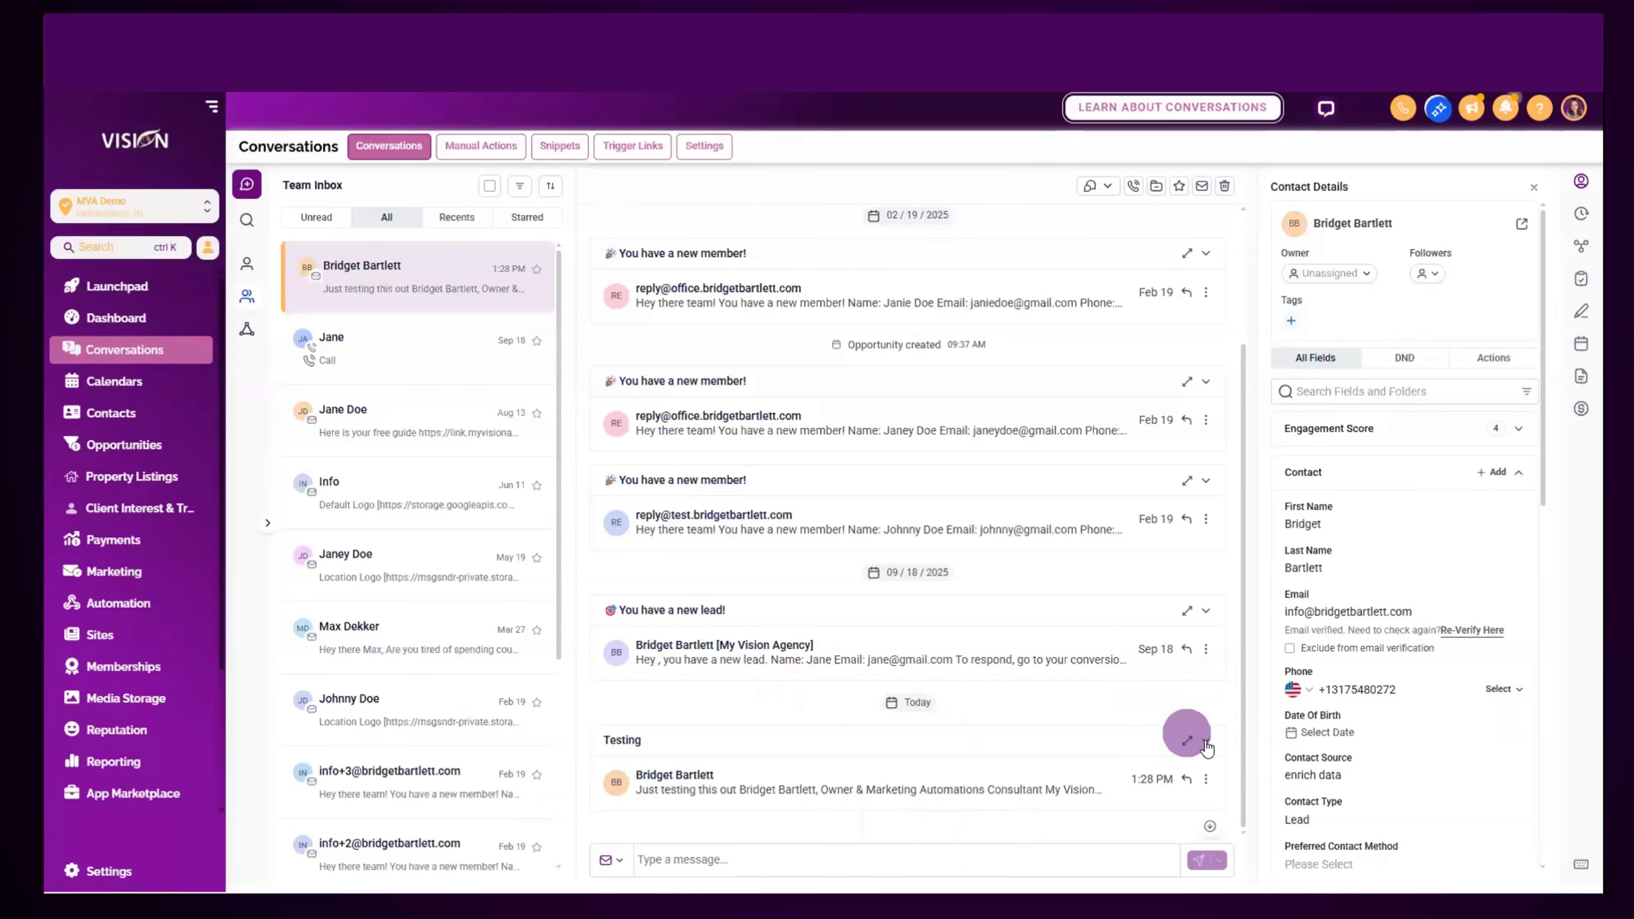
- Browse the conversation's message history and view the "Welcome to Demo Group 1" email in its expanded window
{"action": "scroll", "coordinate": [1014, 658], "scroll_direction": "up", "scroll_amount": 3}
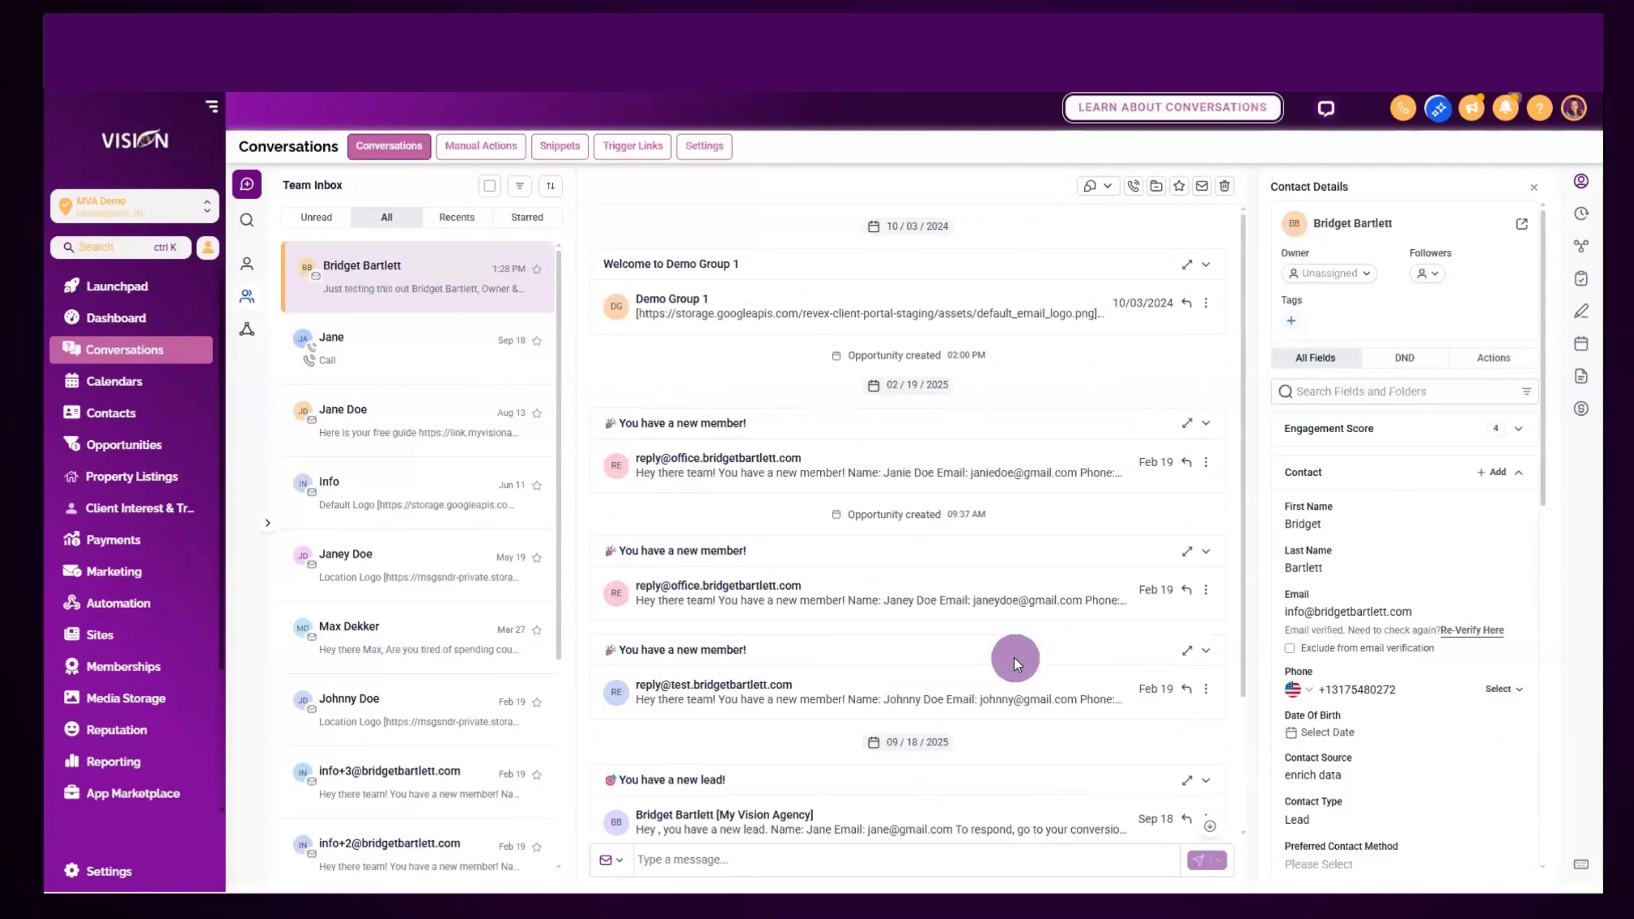
{"action": "scroll", "coordinate": [1015, 450], "scroll_direction": "down", "scroll_amount": 1}
{"action": "scroll", "coordinate": [1014, 444], "scroll_direction": "down", "scroll_amount": 1}
{"action": "scroll", "coordinate": [1014, 444], "scroll_direction": "up", "scroll_amount": 2}
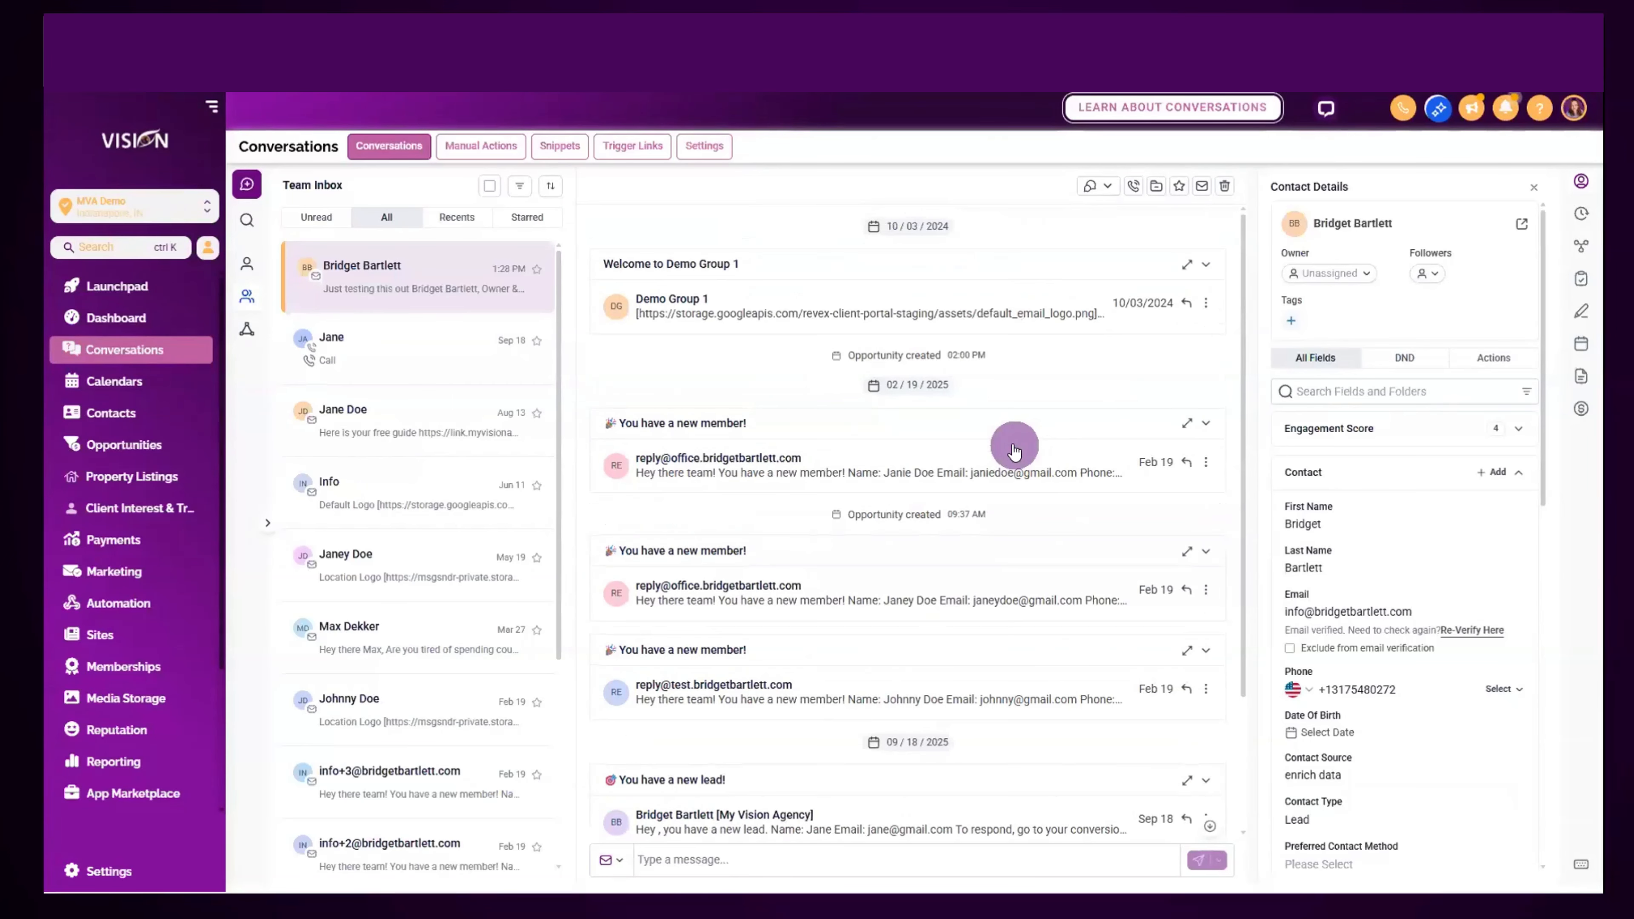
{"action": "left_click", "coordinate": [1187, 262]}
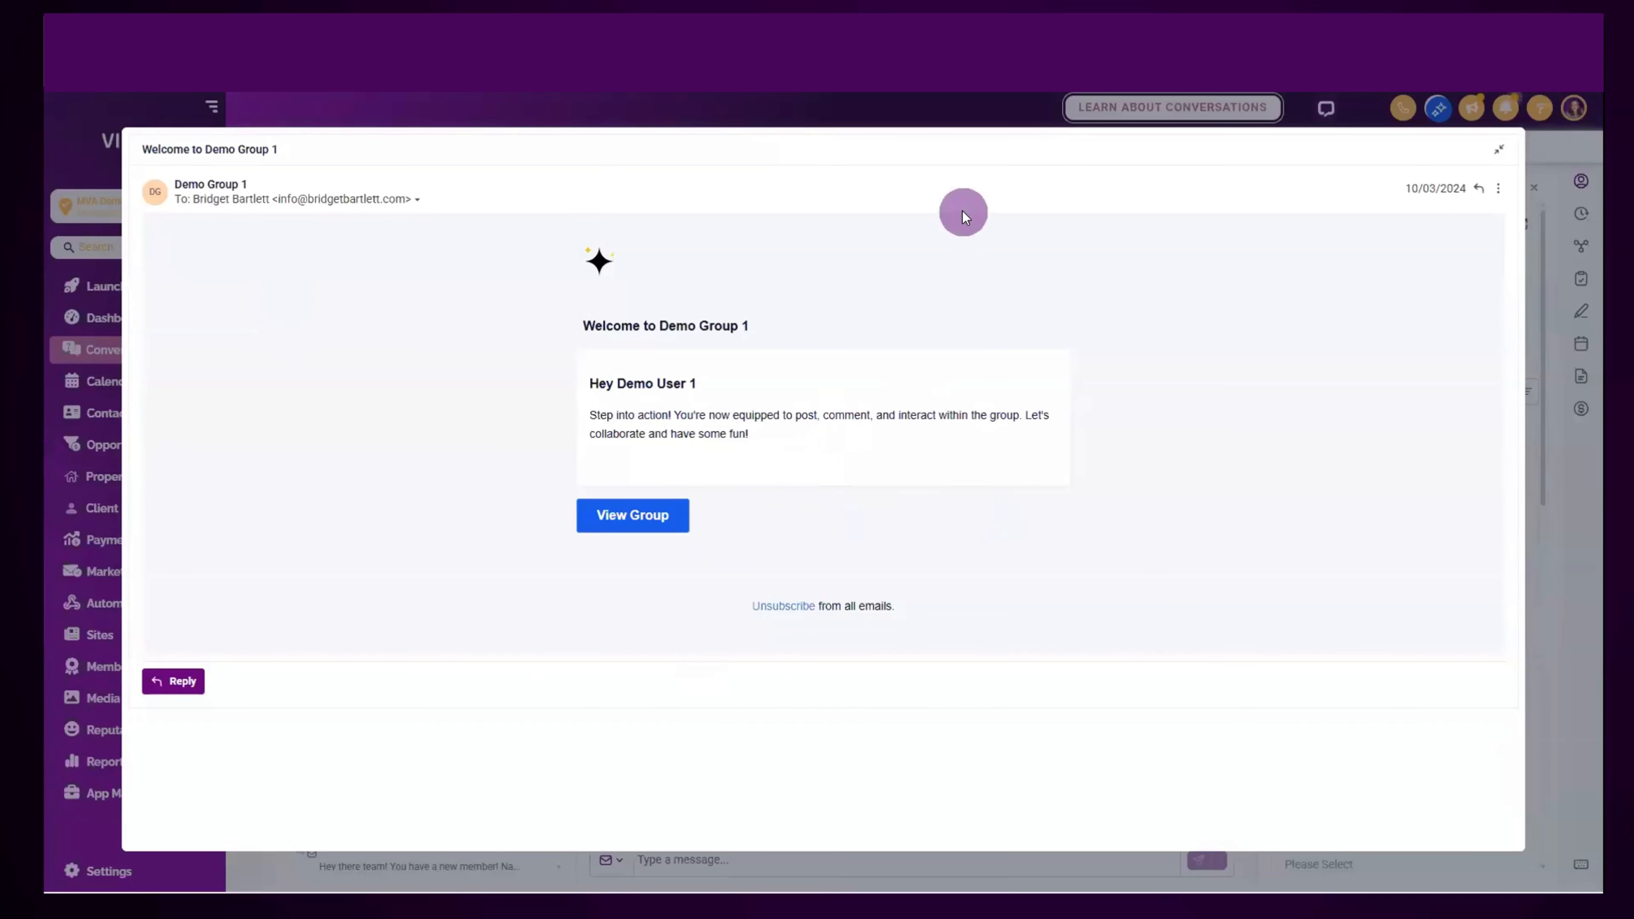
{"action": "left_click", "coordinate": [1504, 145]}
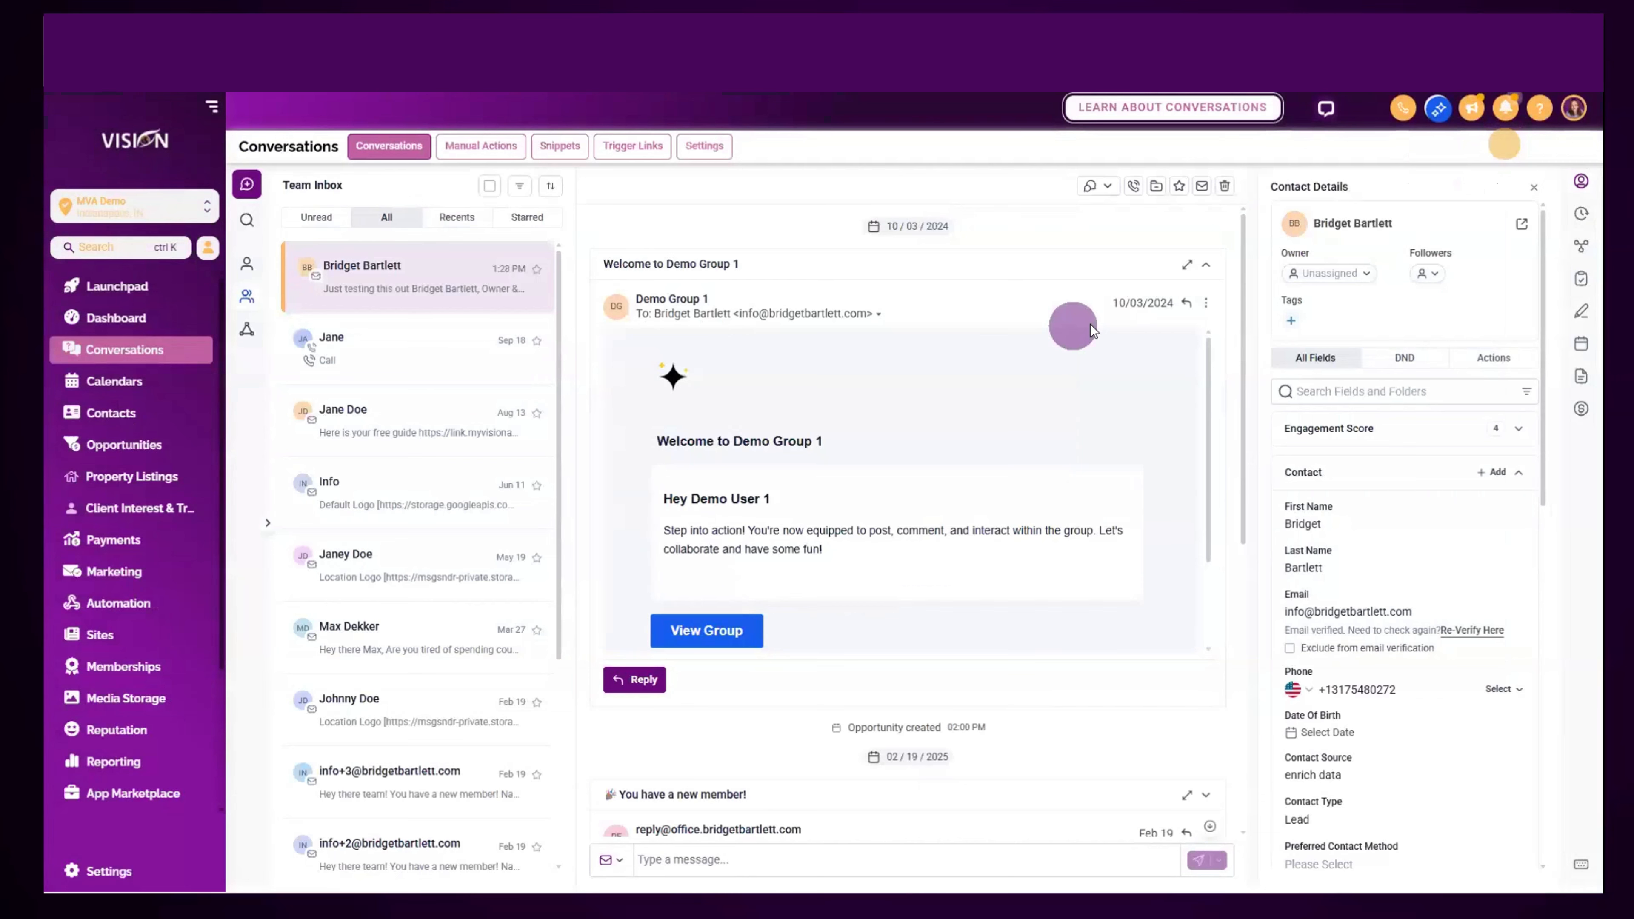
- Open the details of the "Welcome to Demo Group 1" email and look through the messages that follow it
{"action": "left_click", "coordinate": [1209, 308]}
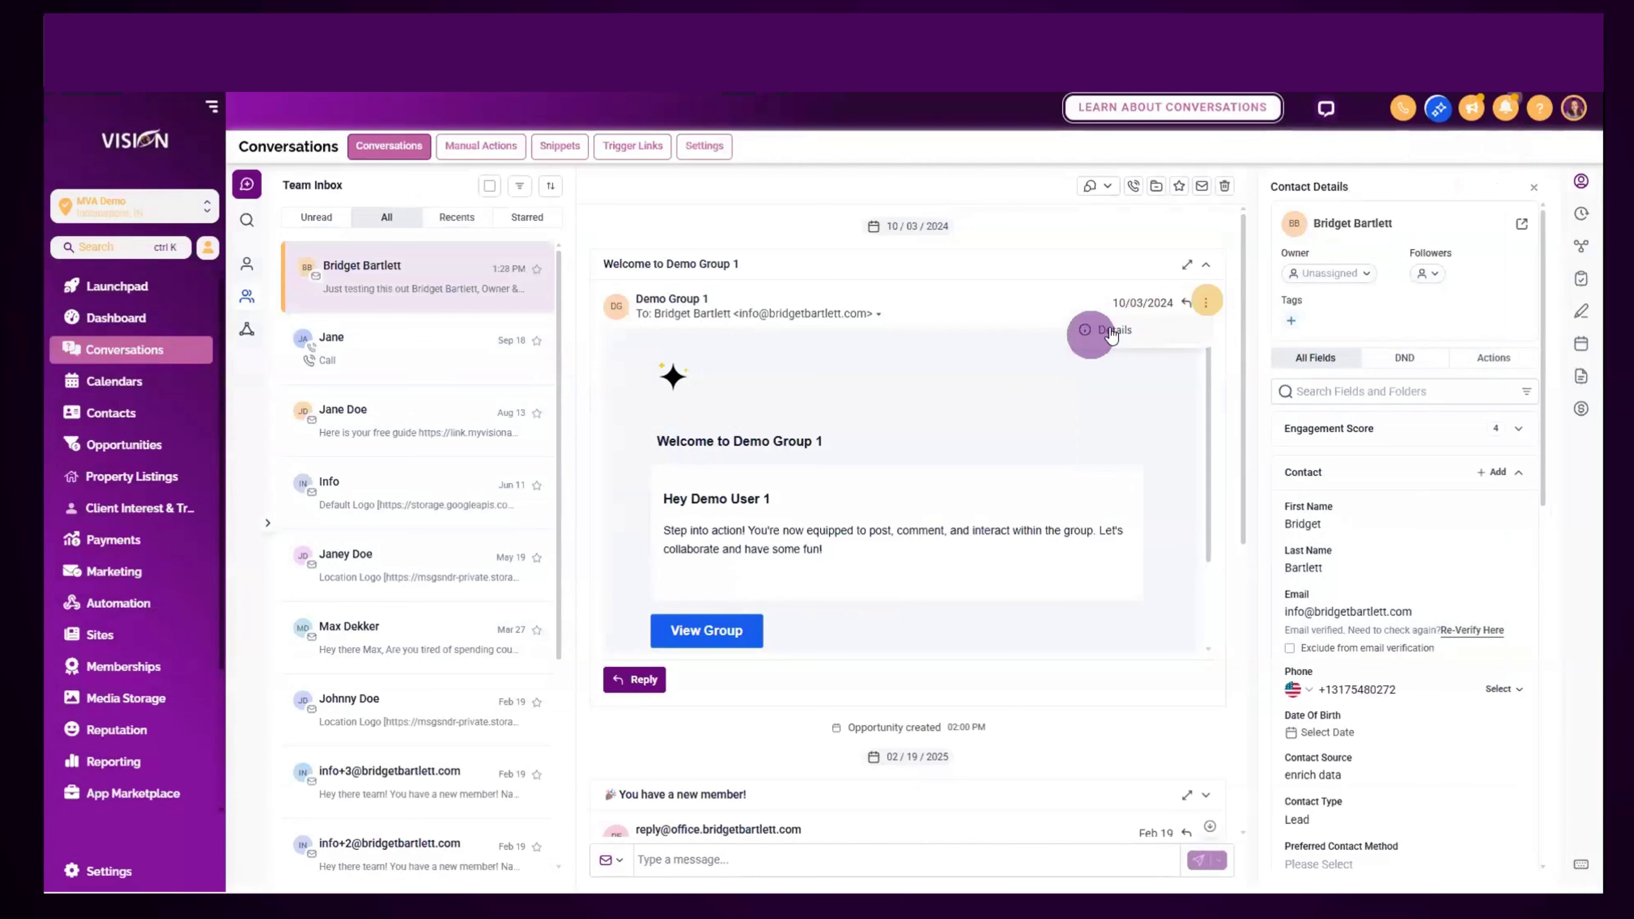
{"action": "left_click", "coordinate": [1105, 330]}
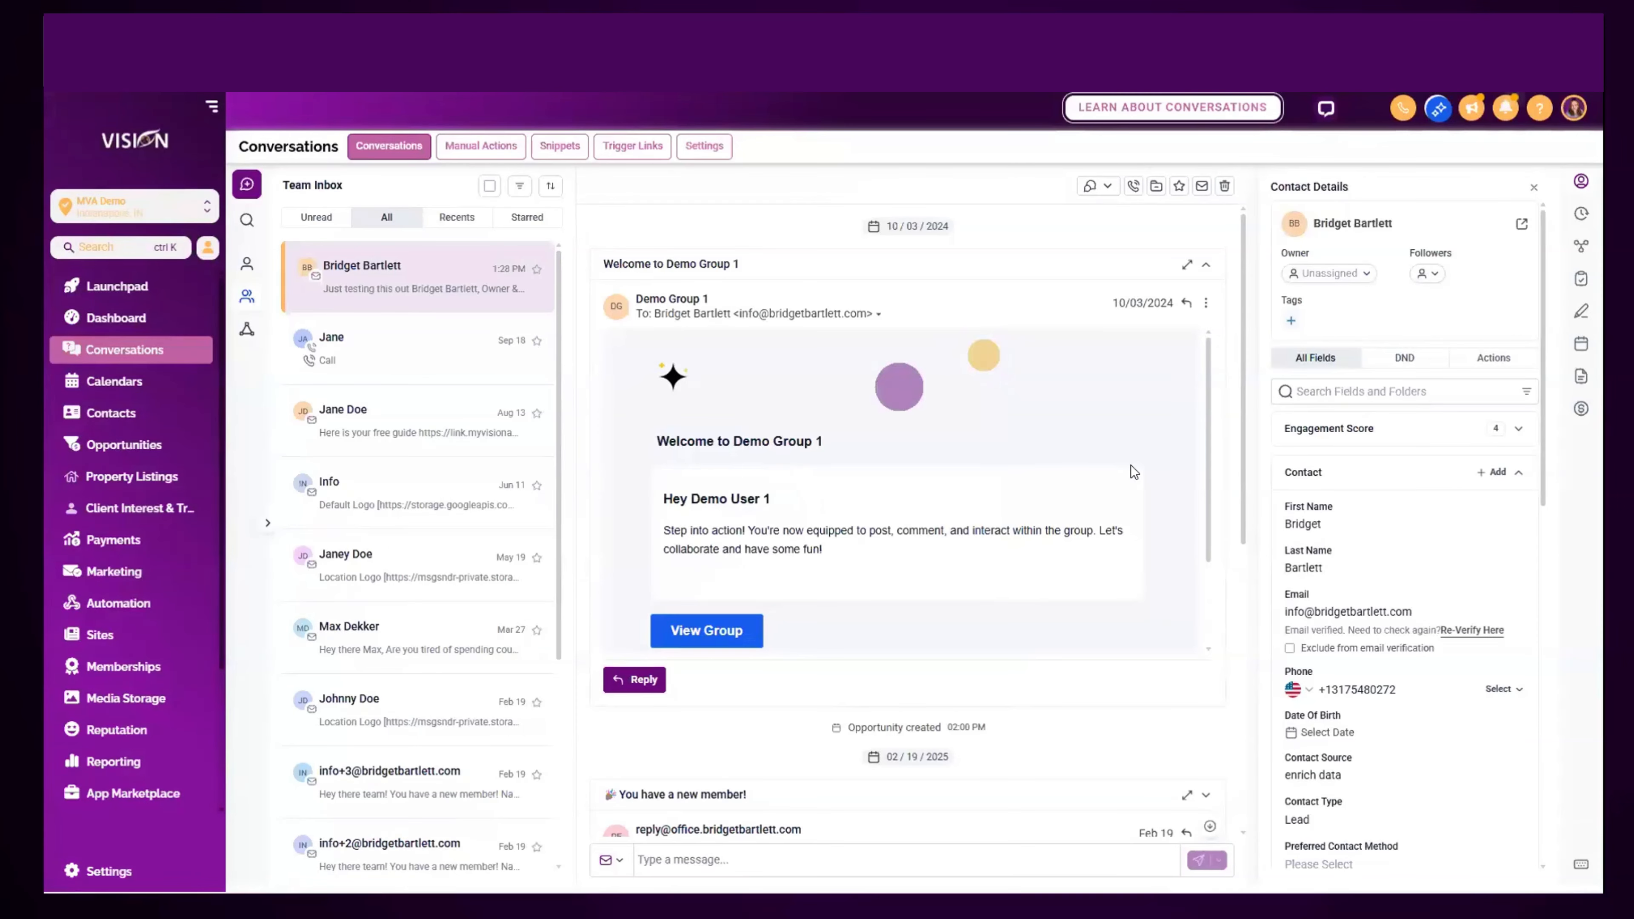
{"action": "scroll", "coordinate": [1131, 465], "scroll_direction": "down", "scroll_amount": 10}
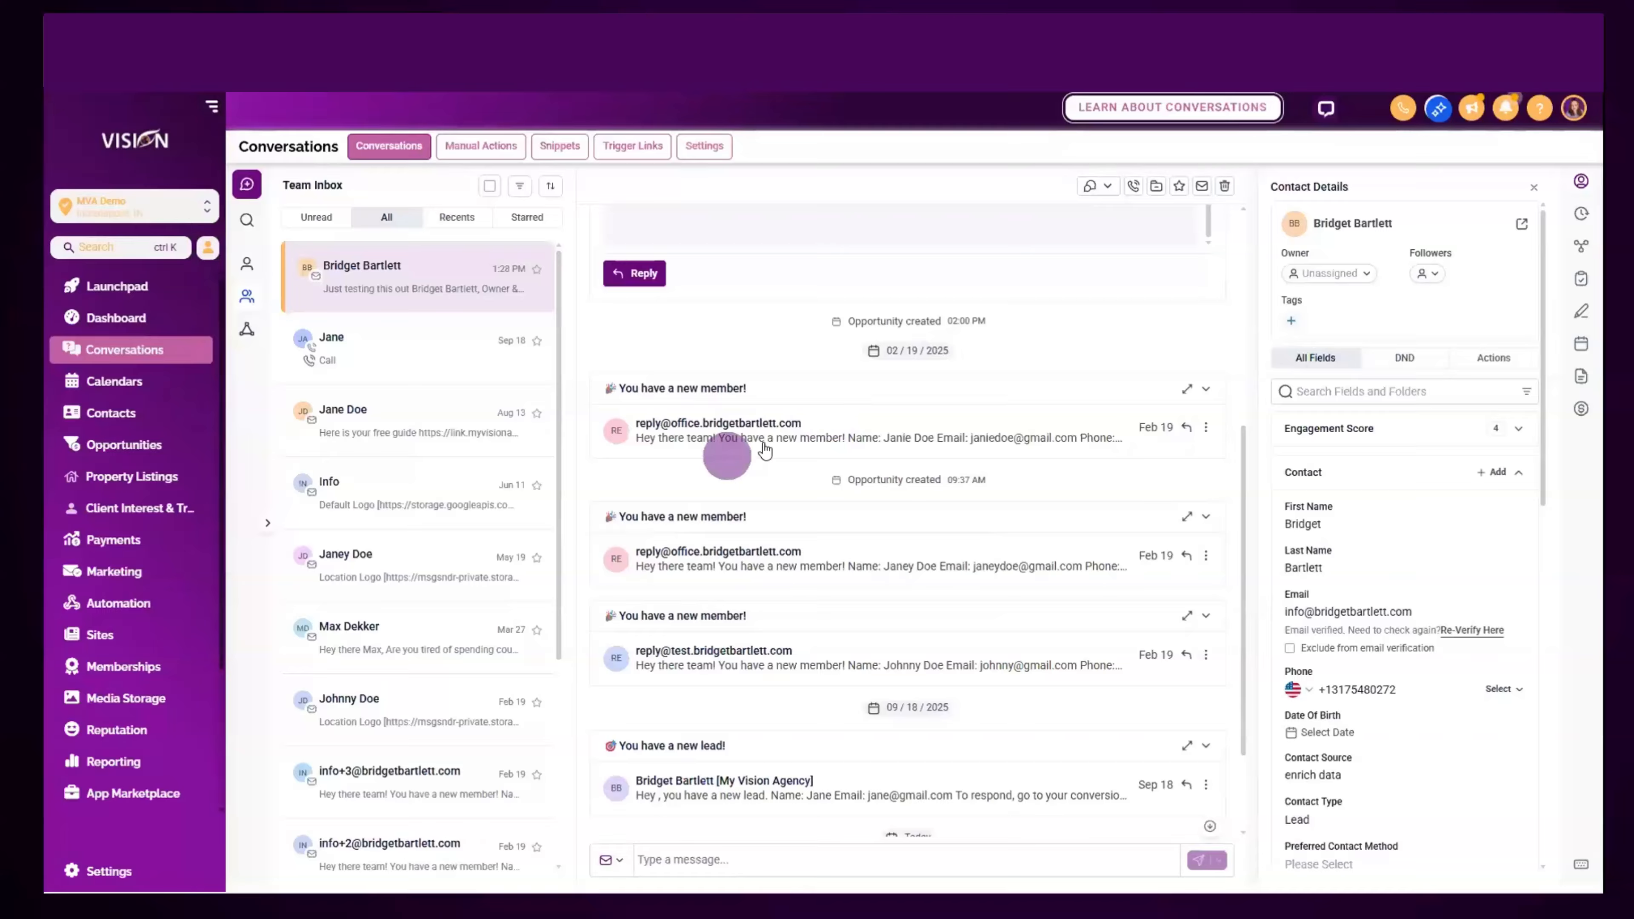
- Look through the latest messages in the conversation and highlight the "Opportunity created" entry above the second new-member email
{"action": "scroll", "coordinate": [836, 481], "scroll_direction": "down", "scroll_amount": 2}
{"action": "scroll", "coordinate": [851, 483], "scroll_direction": "down", "scroll_amount": 2}
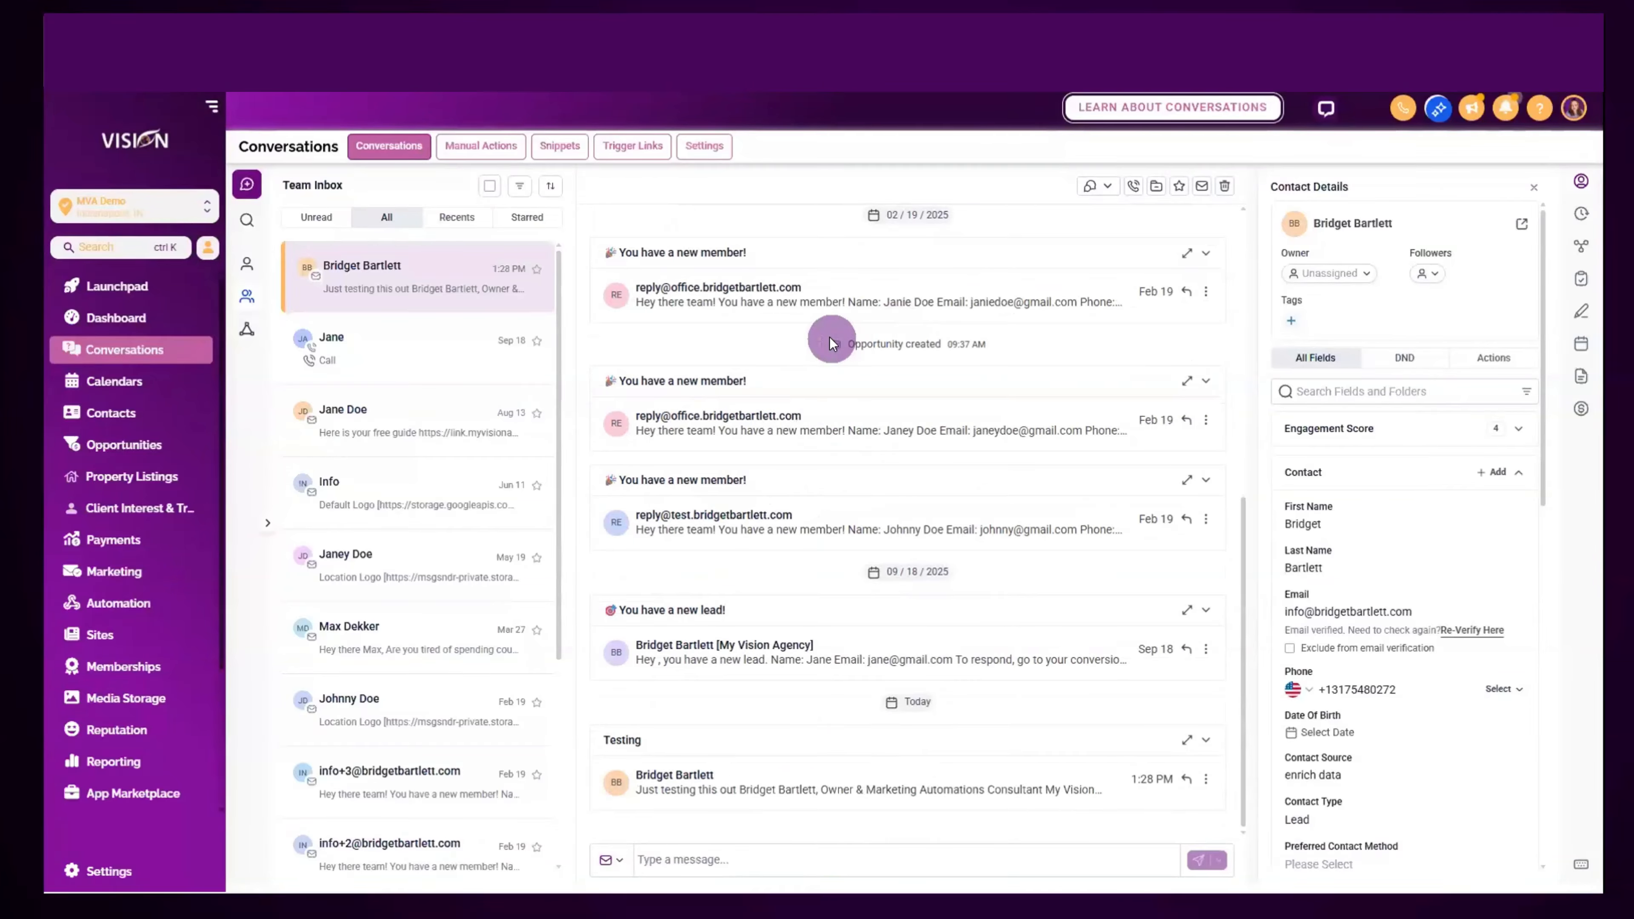
{"action": "left_click_drag", "start_coordinate": [830, 337], "coordinate": [1012, 349]}
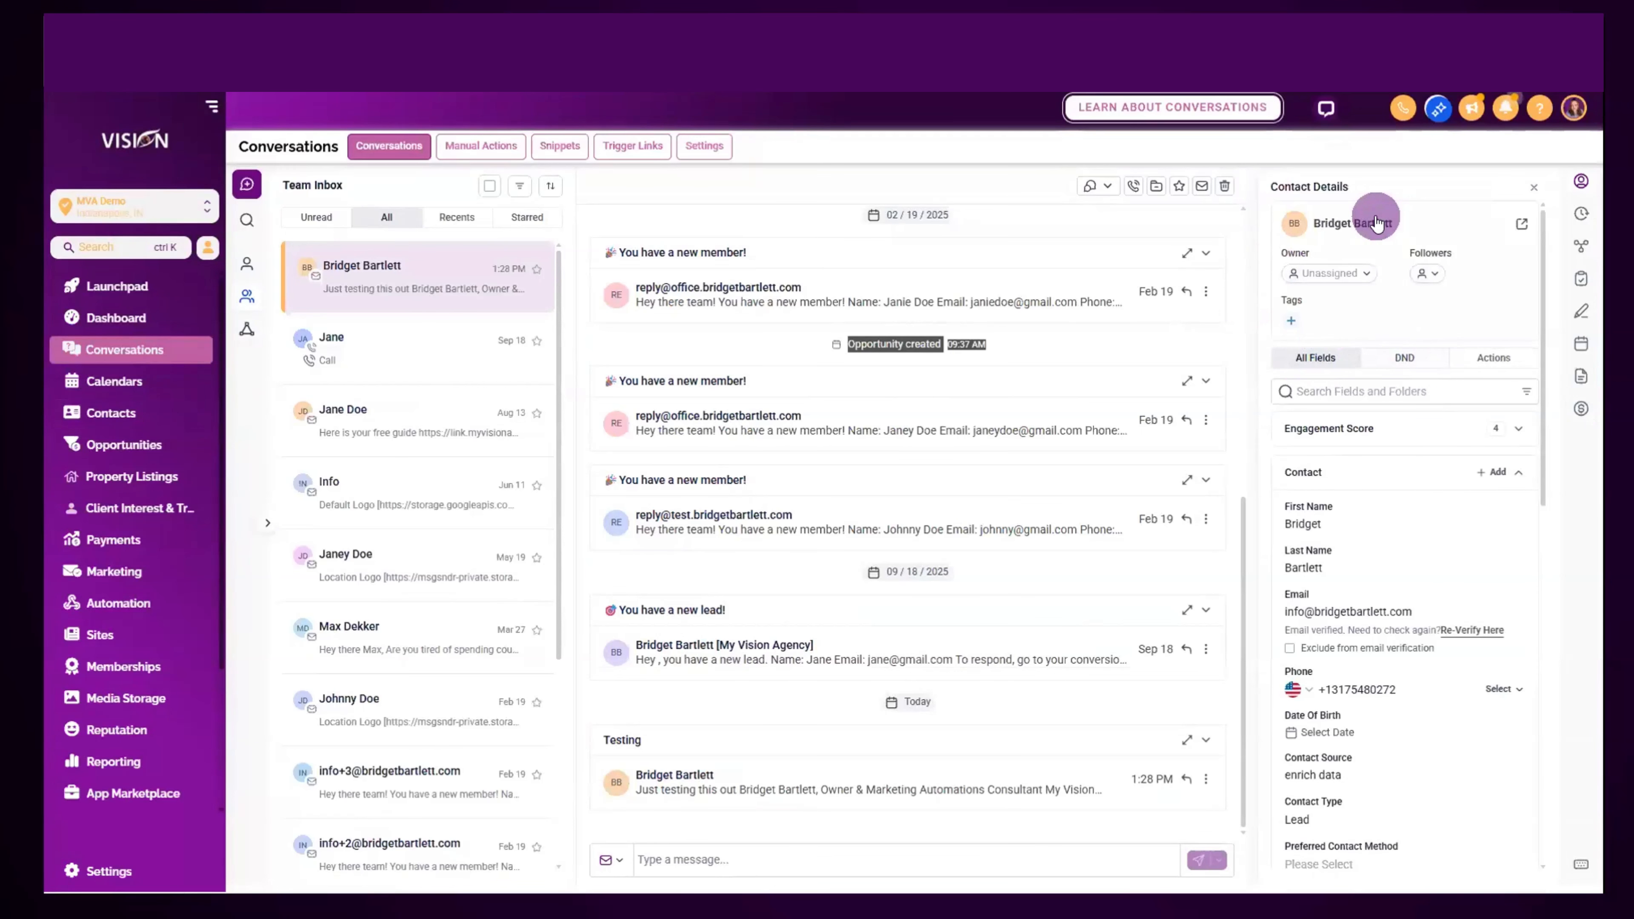
- View the users available as the contact's owner and followers, leaving both lists without a selection
{"action": "left_click", "coordinate": [1343, 276]}
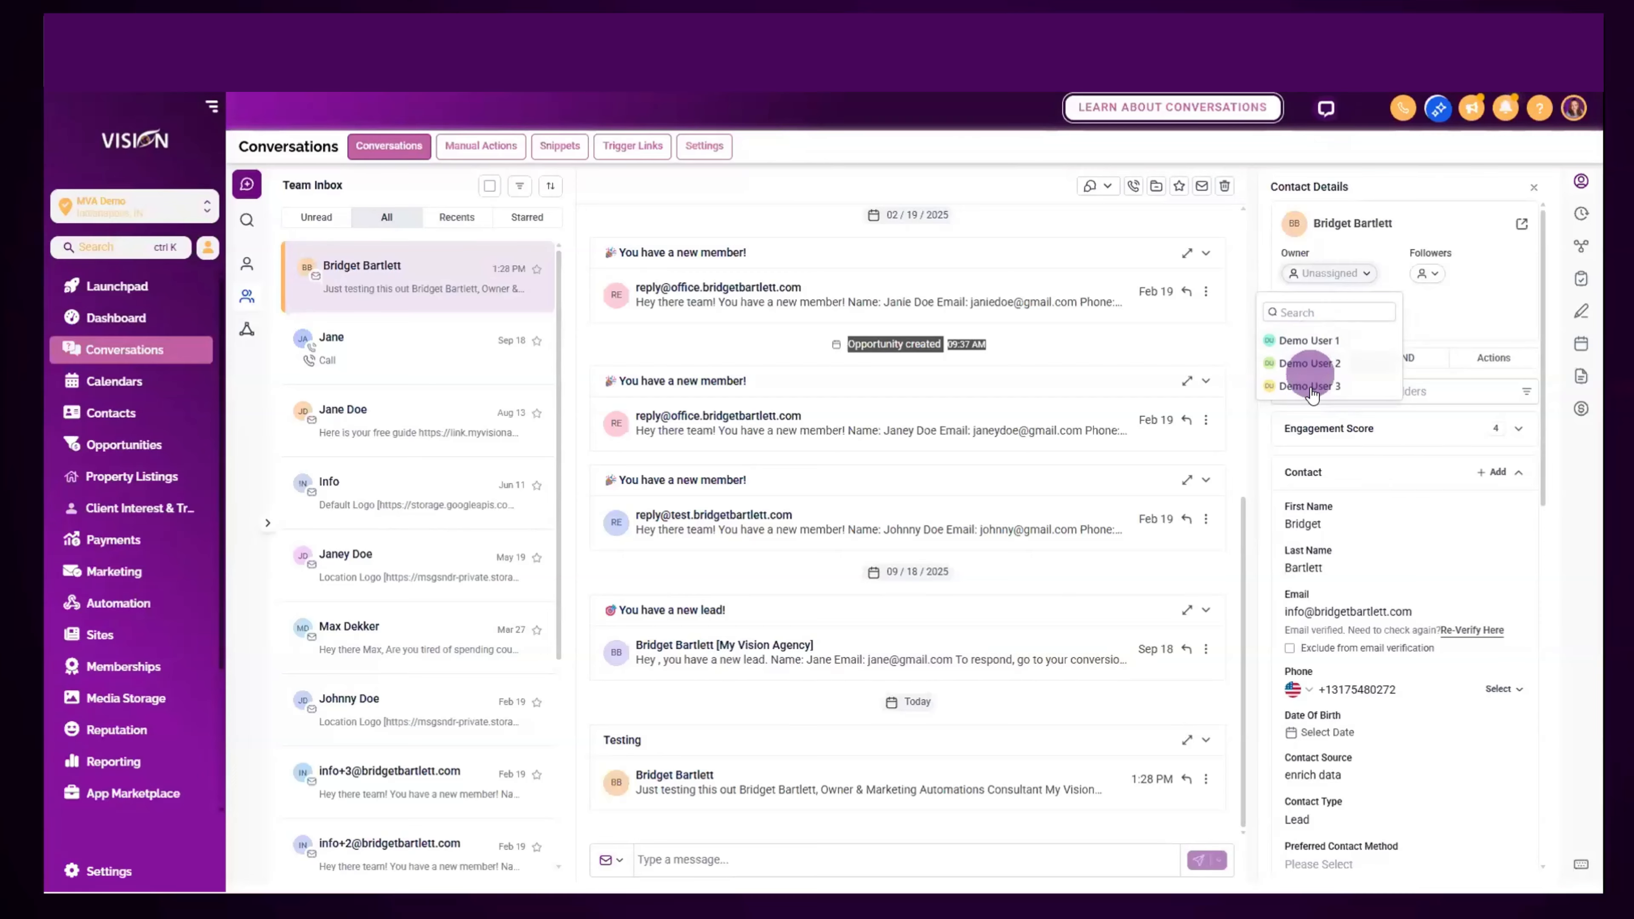
{"action": "left_click", "coordinate": [1482, 308]}
{"action": "left_click", "coordinate": [1434, 280]}
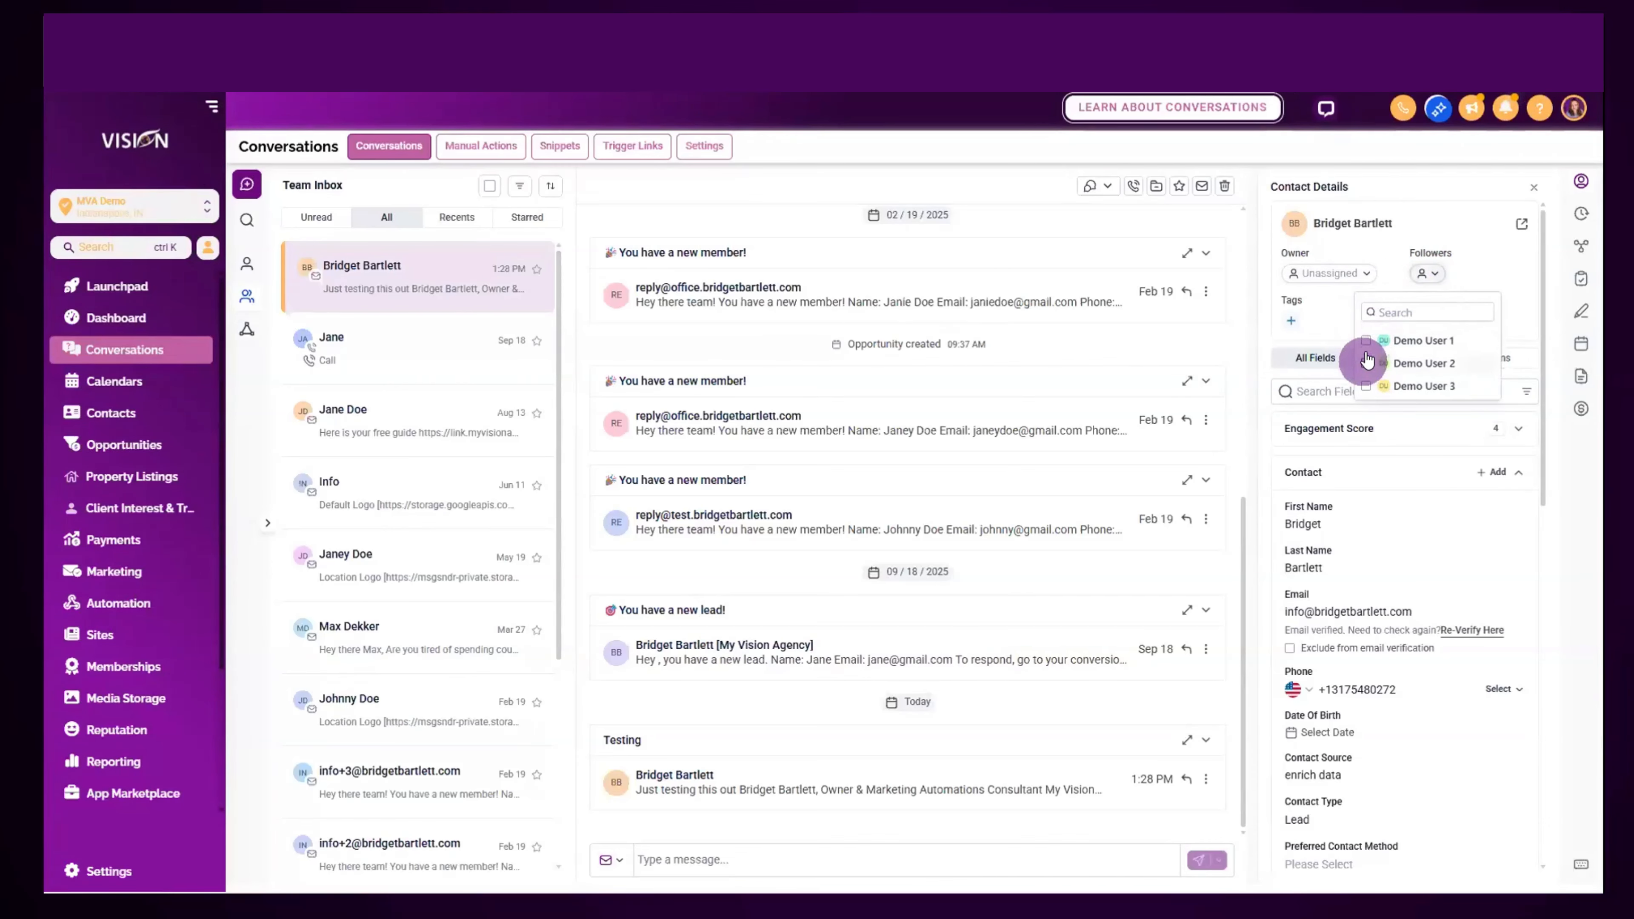
{"action": "left_click", "coordinate": [1476, 261]}
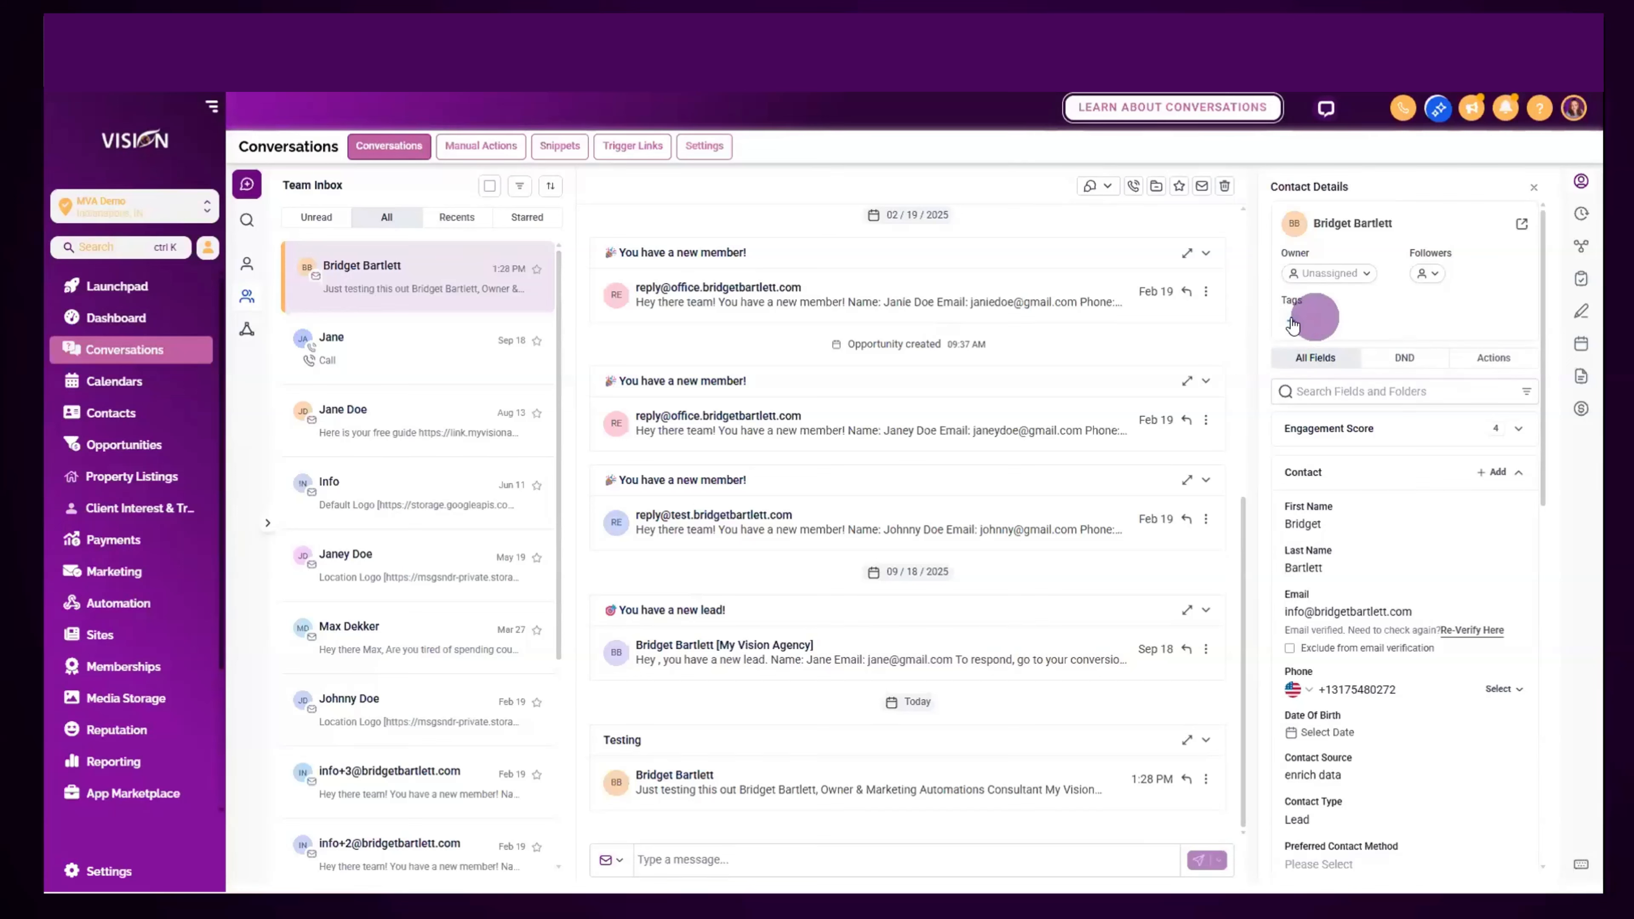
- Add the "$55 plan" and "$60 plan" tags to the contact and remove the "$55 plan" tag again
{"action": "left_click", "coordinate": [1295, 322]}
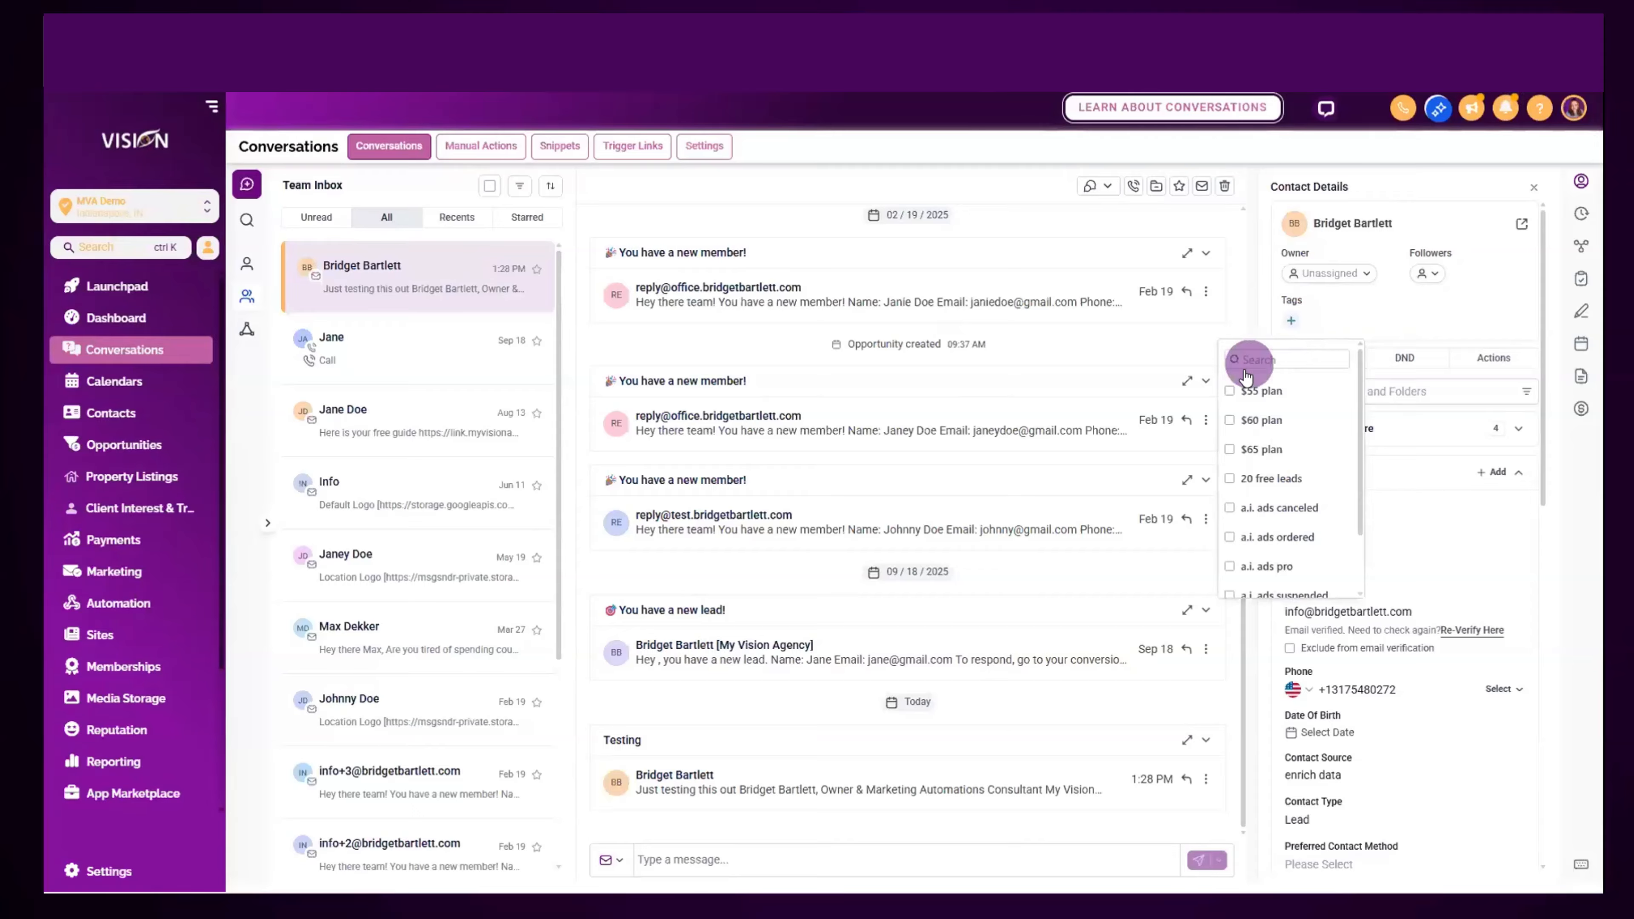
{"action": "left_click", "coordinate": [1230, 390]}
{"action": "left_click", "coordinate": [1229, 420]}
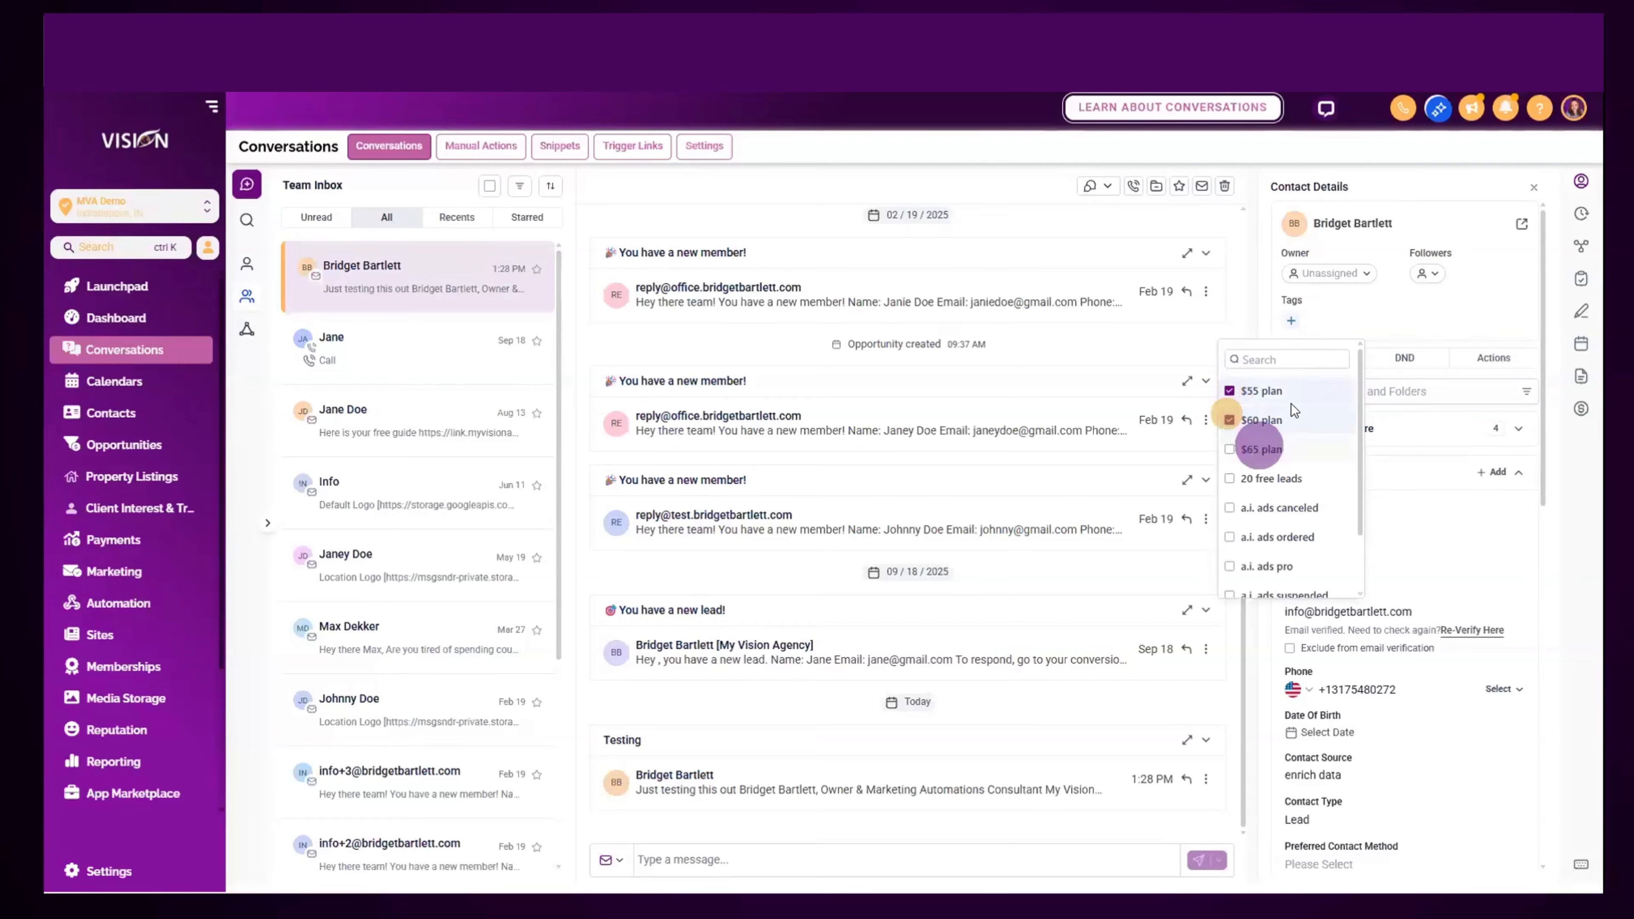
{"action": "left_click", "coordinate": [1421, 343]}
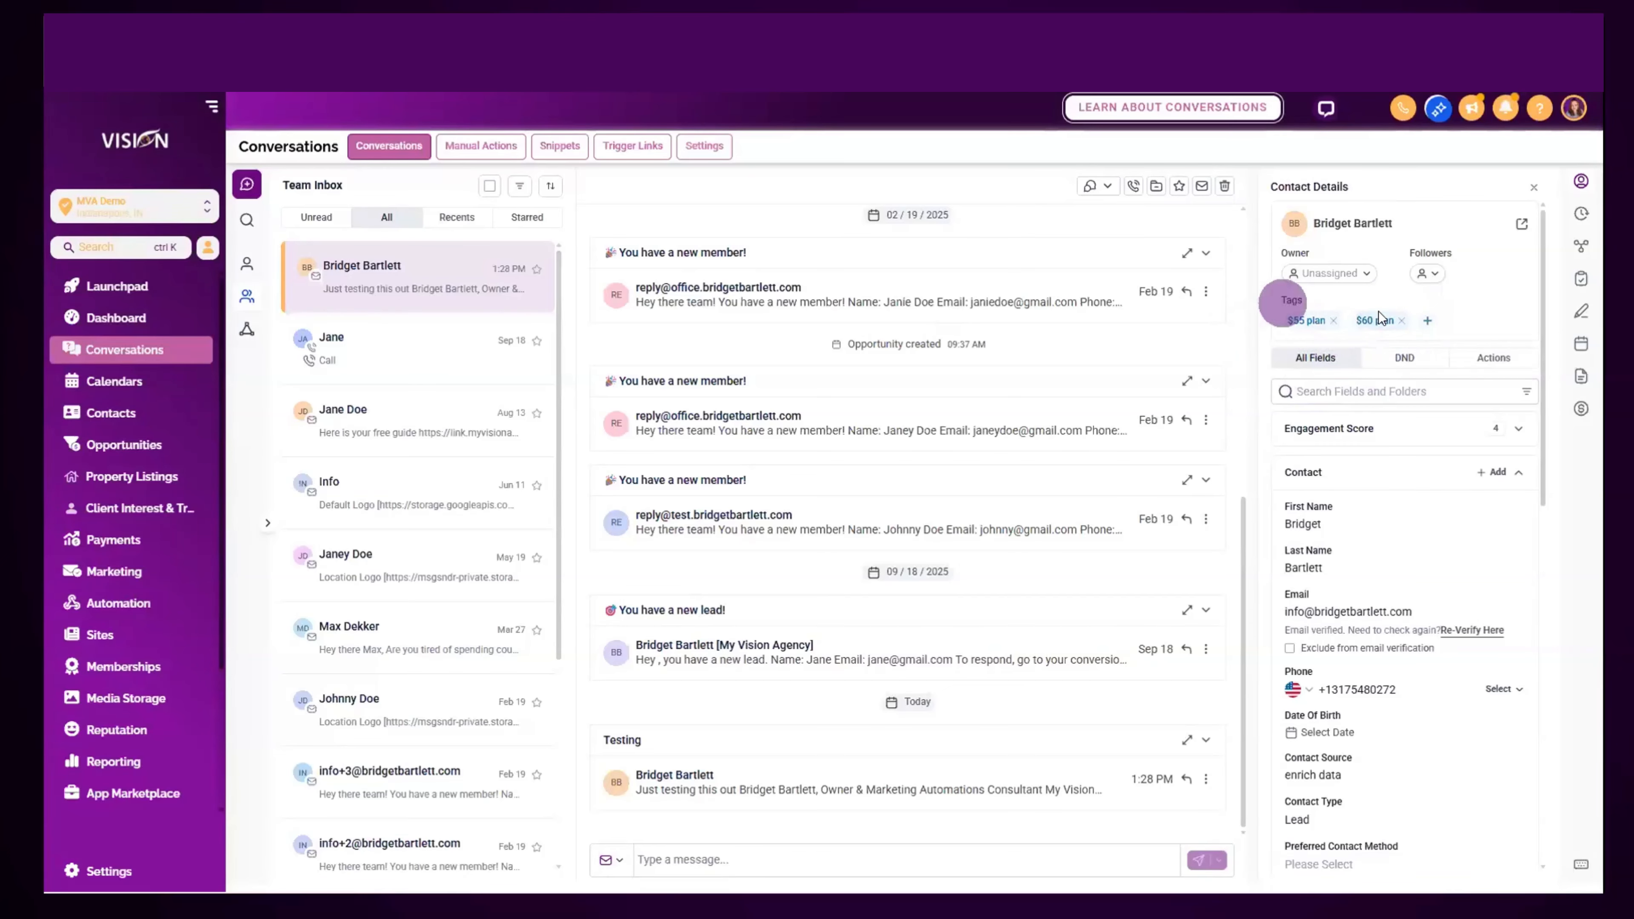
{"action": "left_click", "coordinate": [1337, 322]}
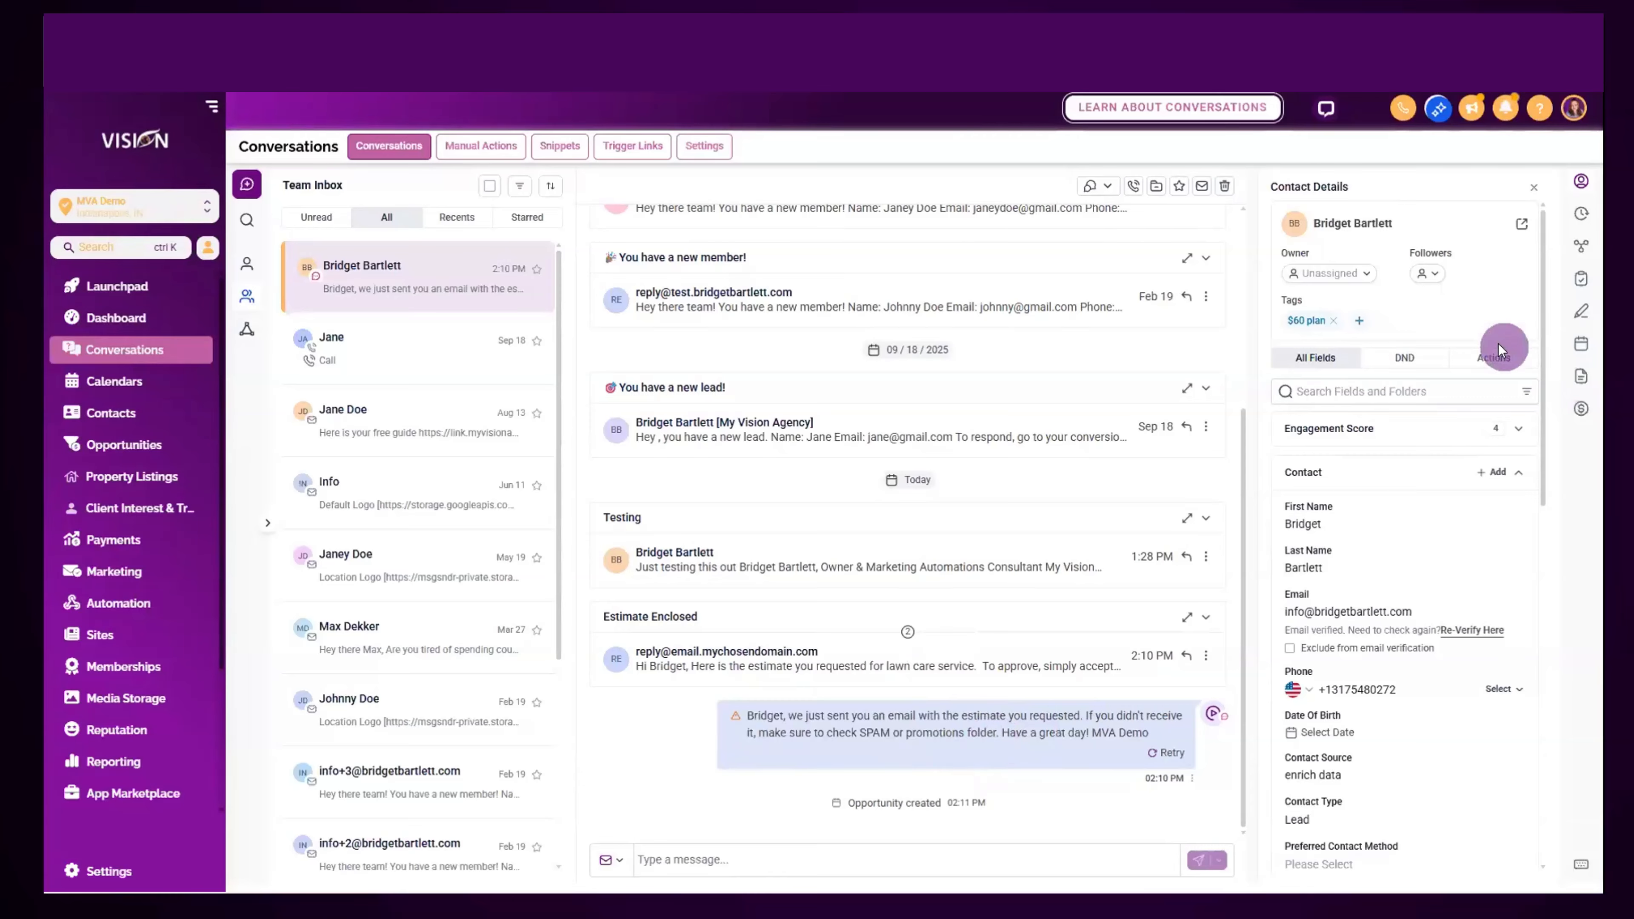
- Expand the contact's Engagement Score section, inspect its points adjustment, and cancel without saving
{"action": "scroll", "coordinate": [1365, 379], "scroll_direction": "down", "scroll_amount": 3}
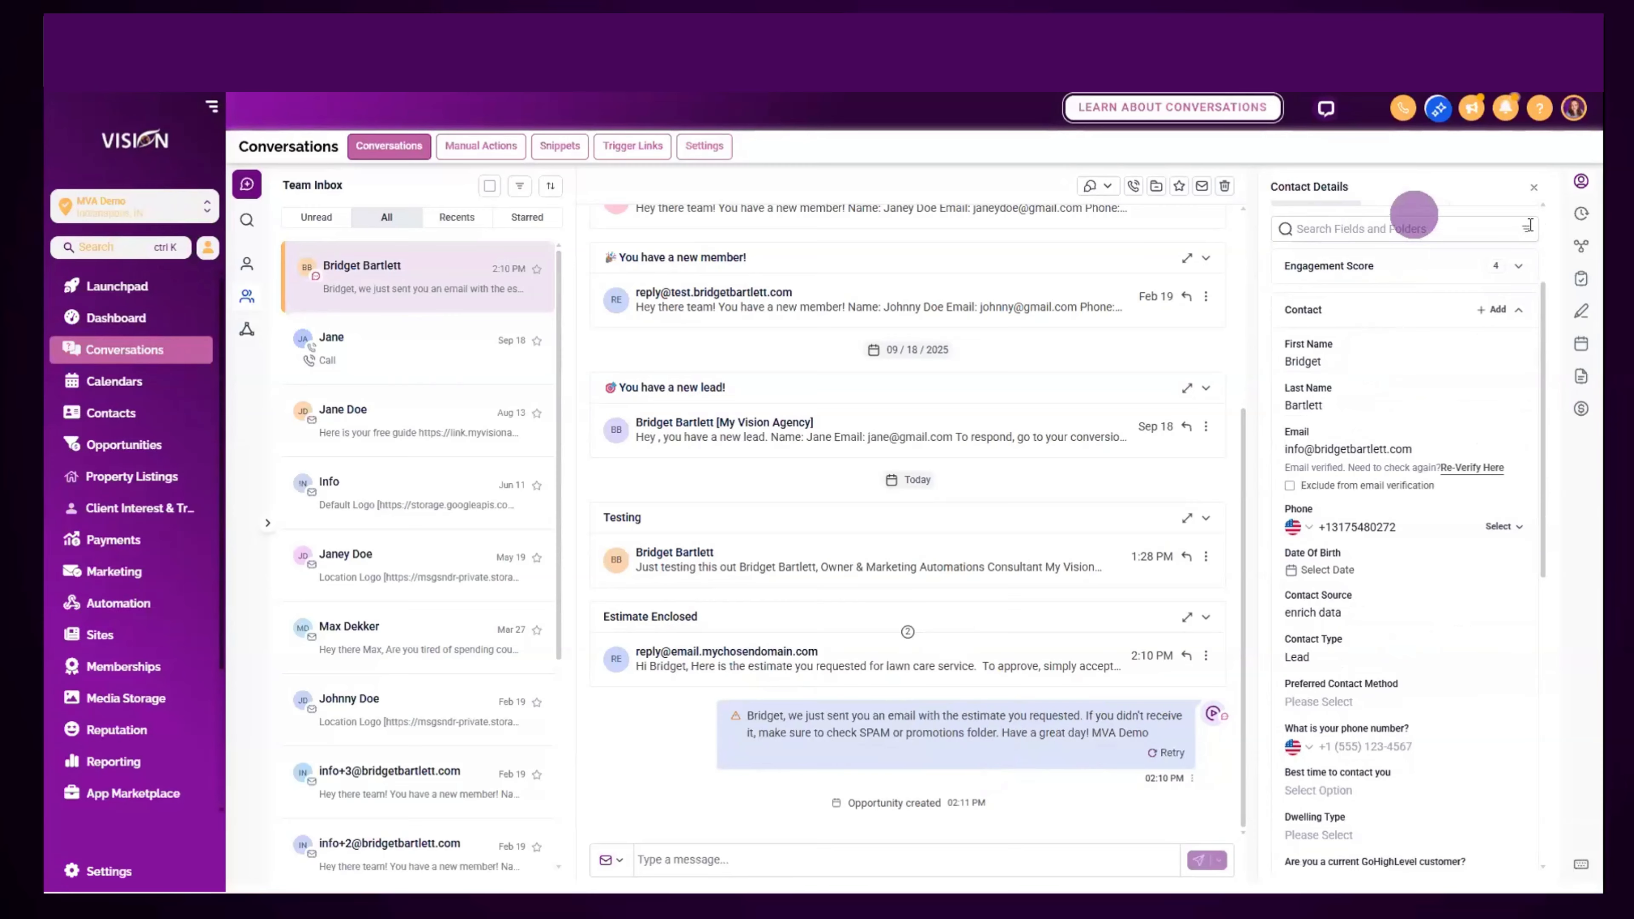
{"action": "left_click", "coordinate": [1522, 267]}
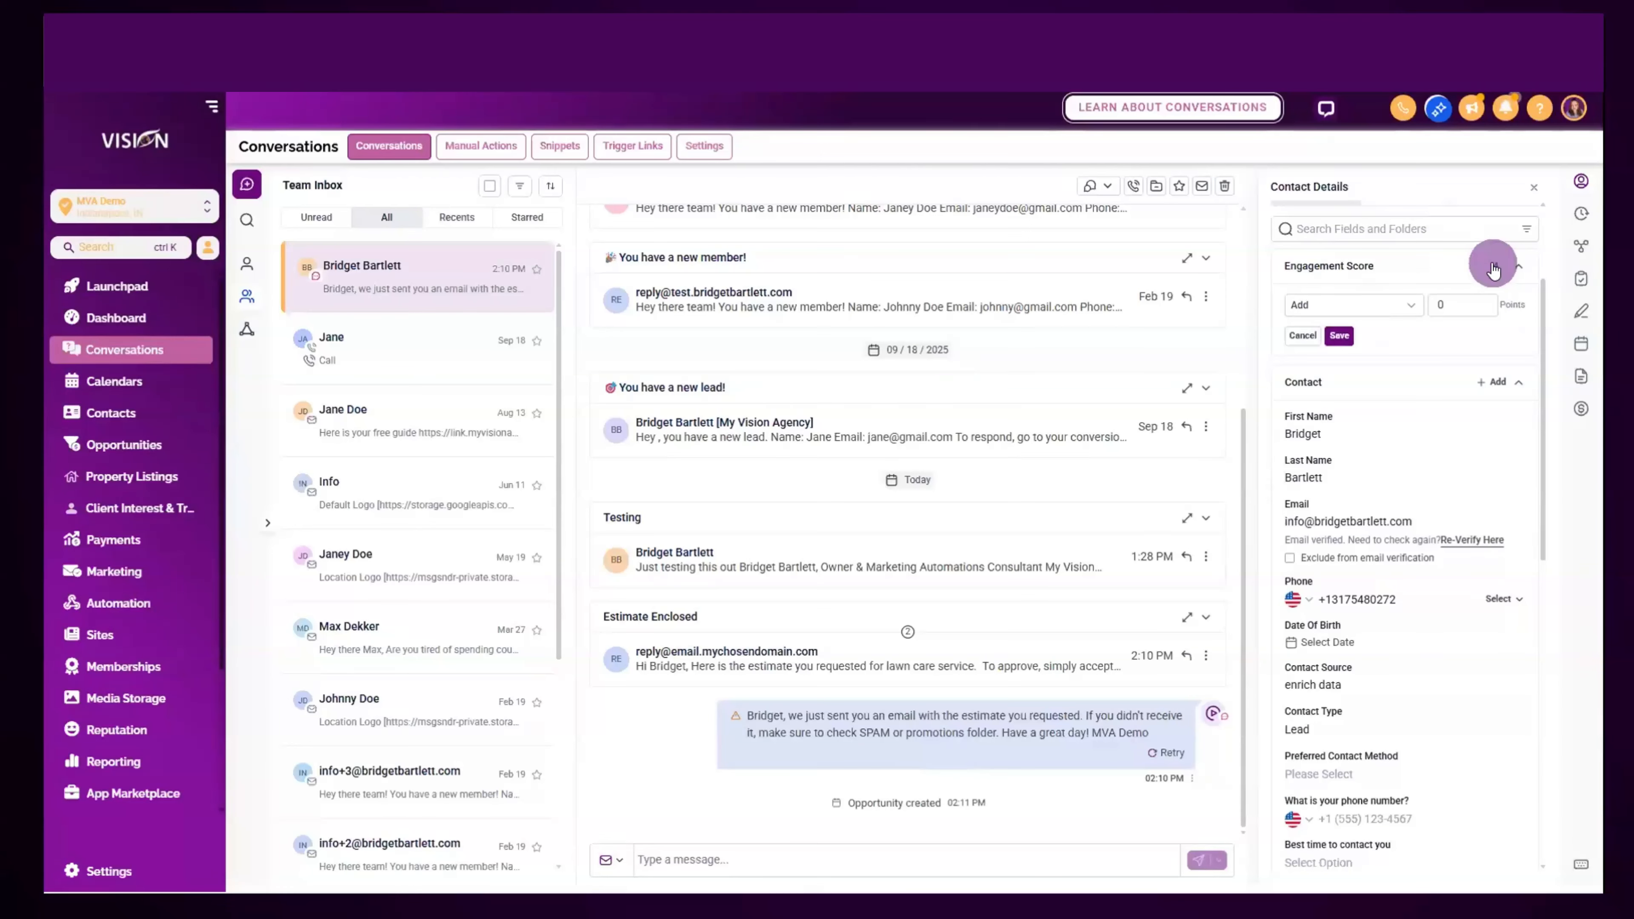
{"action": "left_click", "coordinate": [1453, 303]}
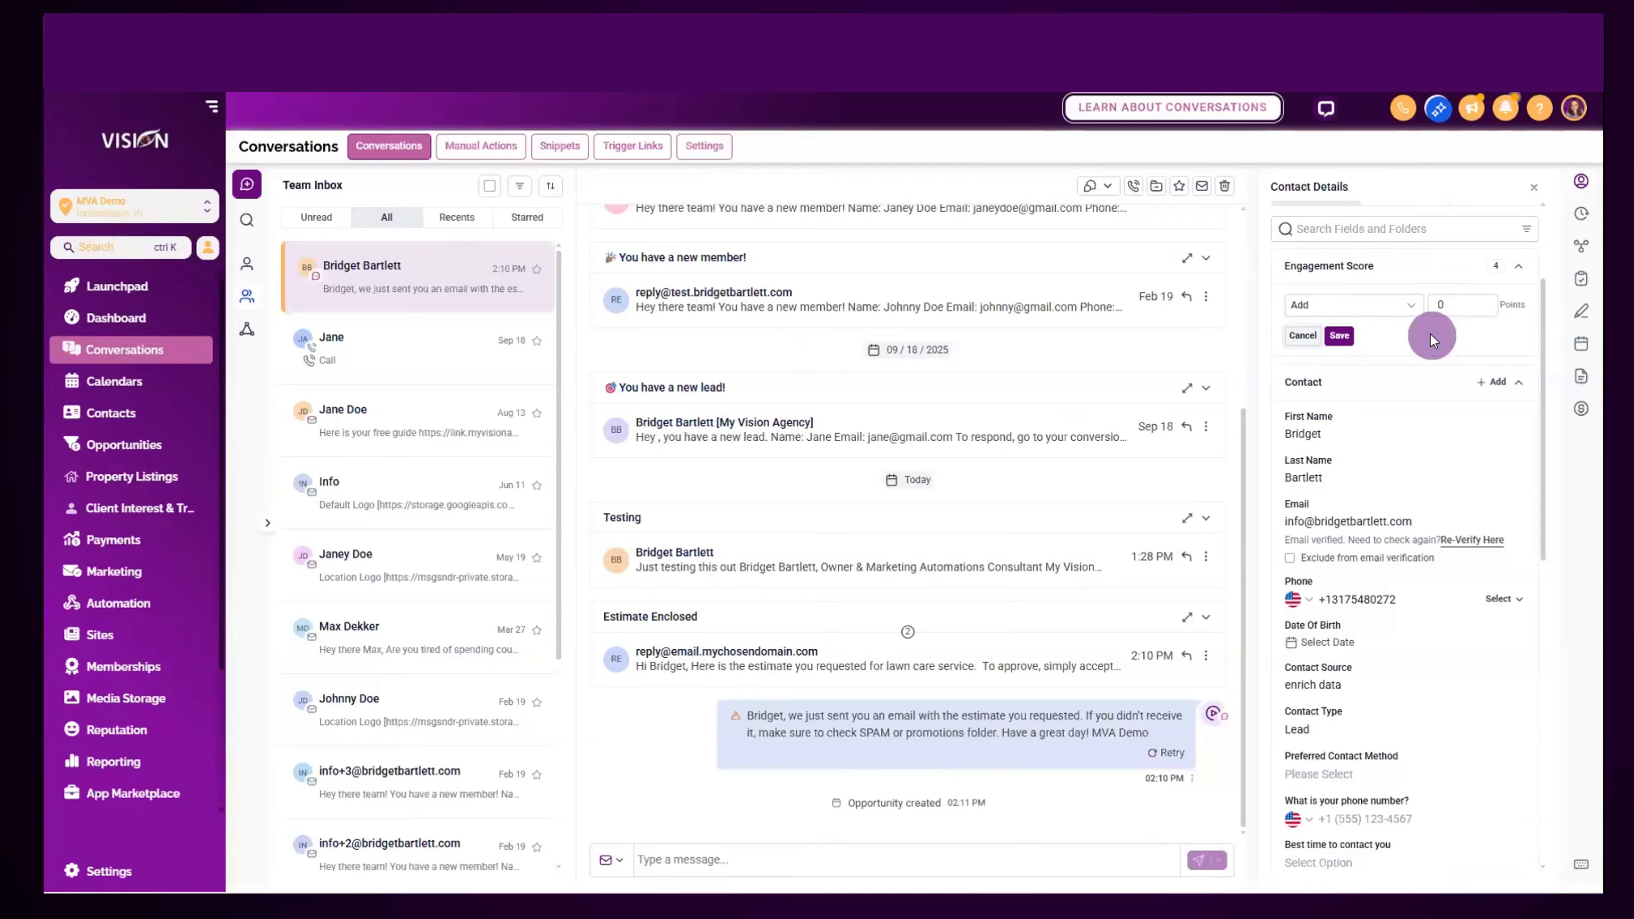
{"action": "left_click", "coordinate": [1306, 338]}
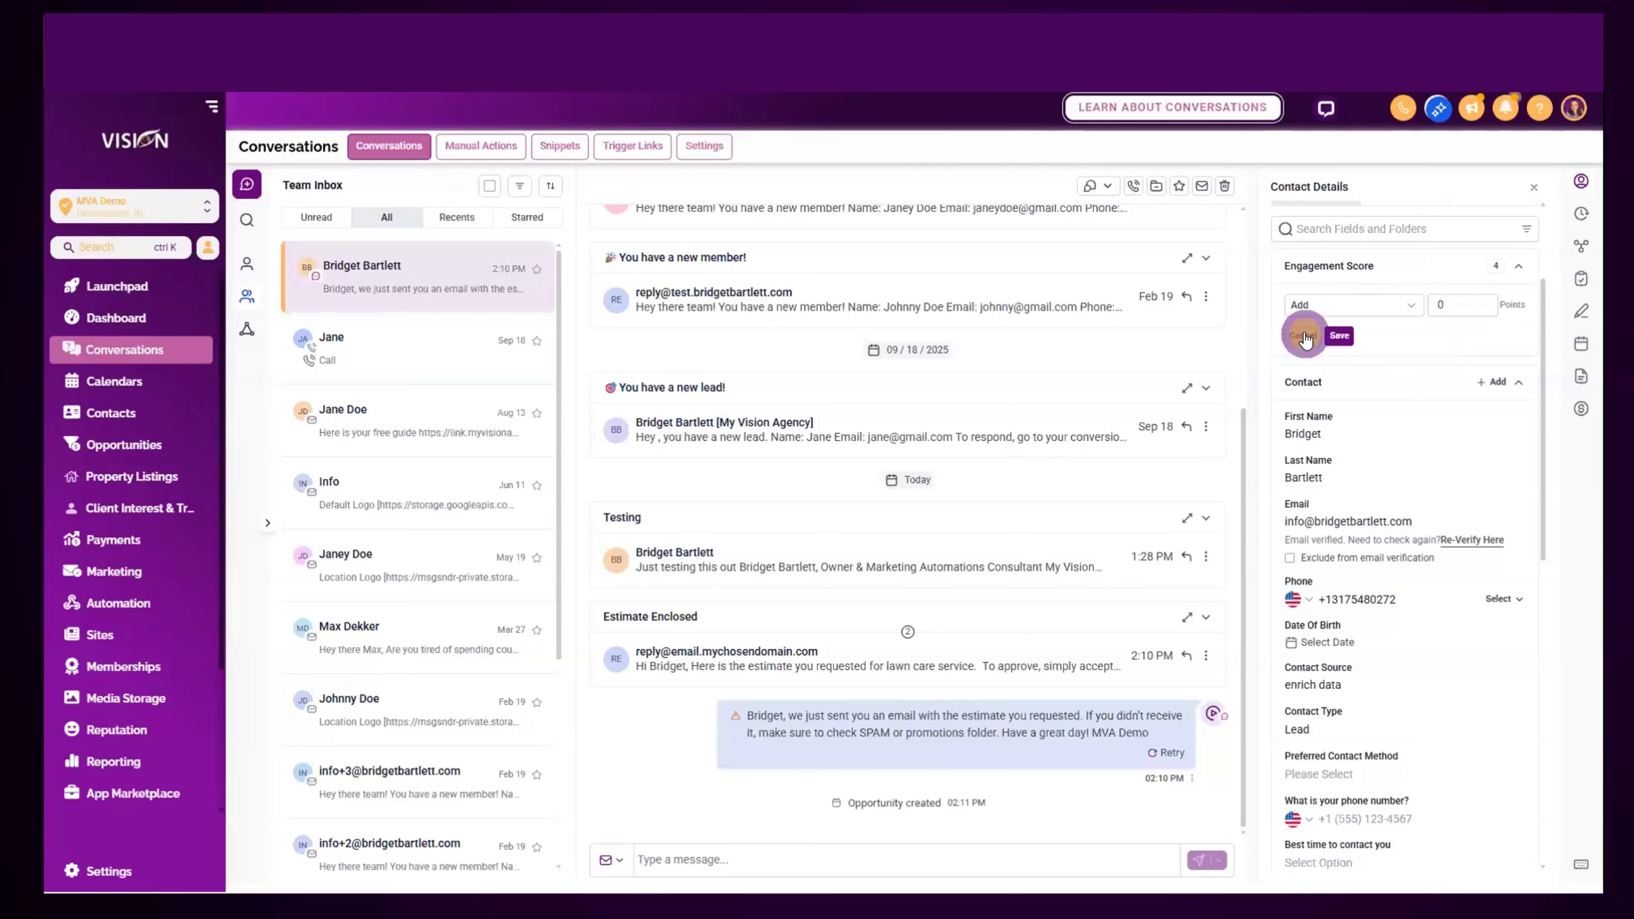
- View the choices for adding contact information in the Contact section and check the email field
{"action": "scroll", "coordinate": [1390, 438], "scroll_direction": "down", "scroll_amount": 2}
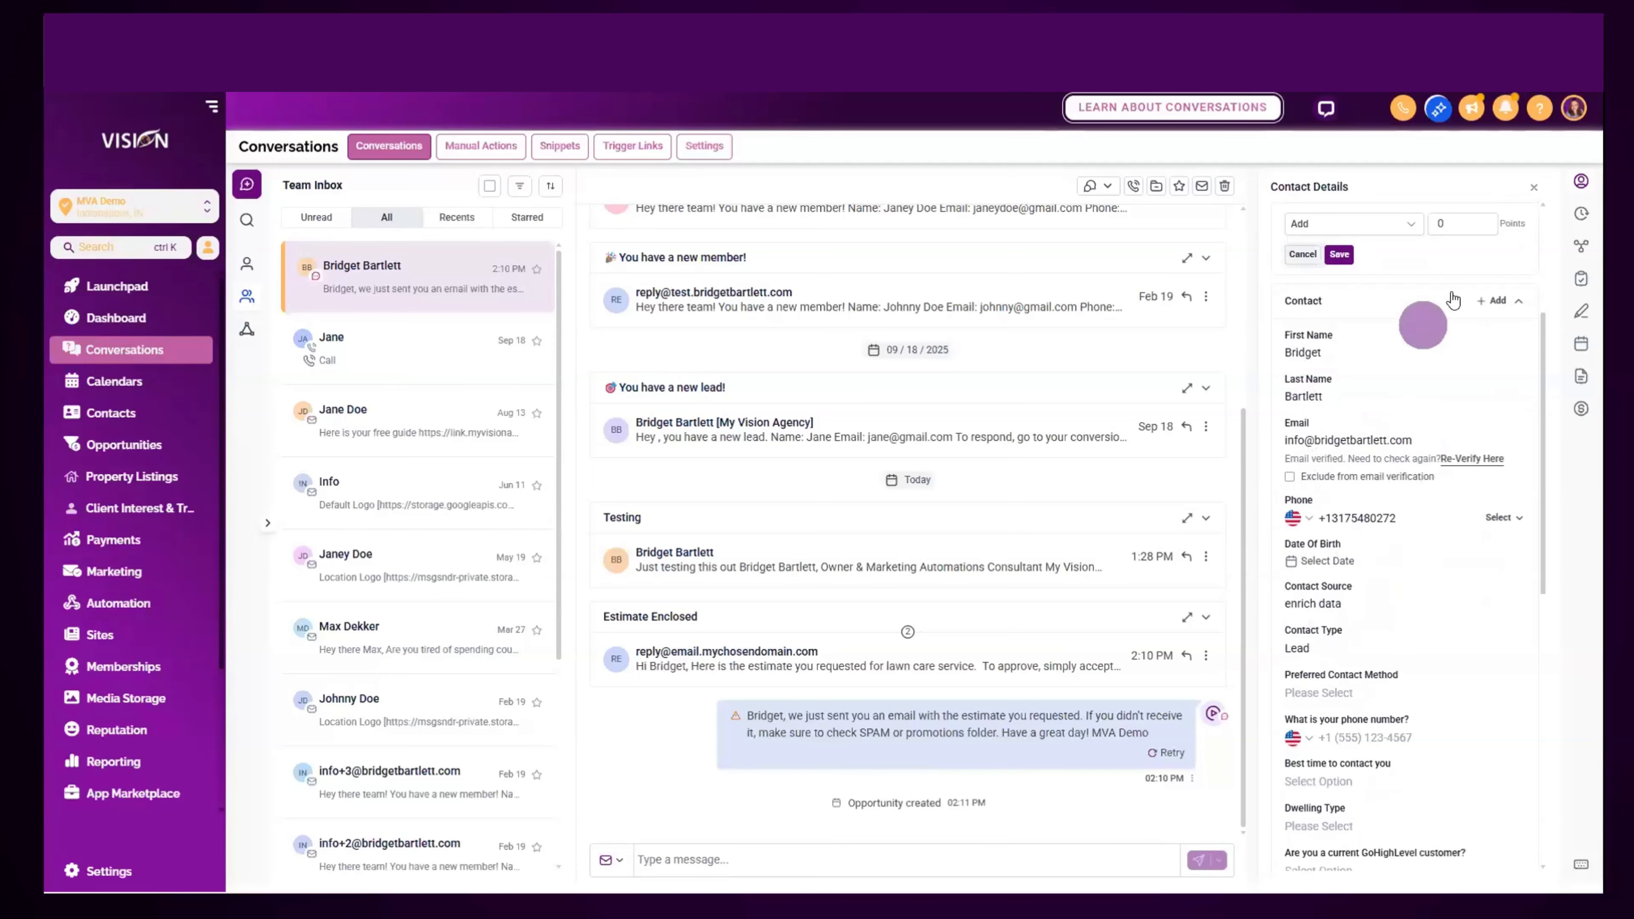
{"action": "left_click", "coordinate": [1488, 303]}
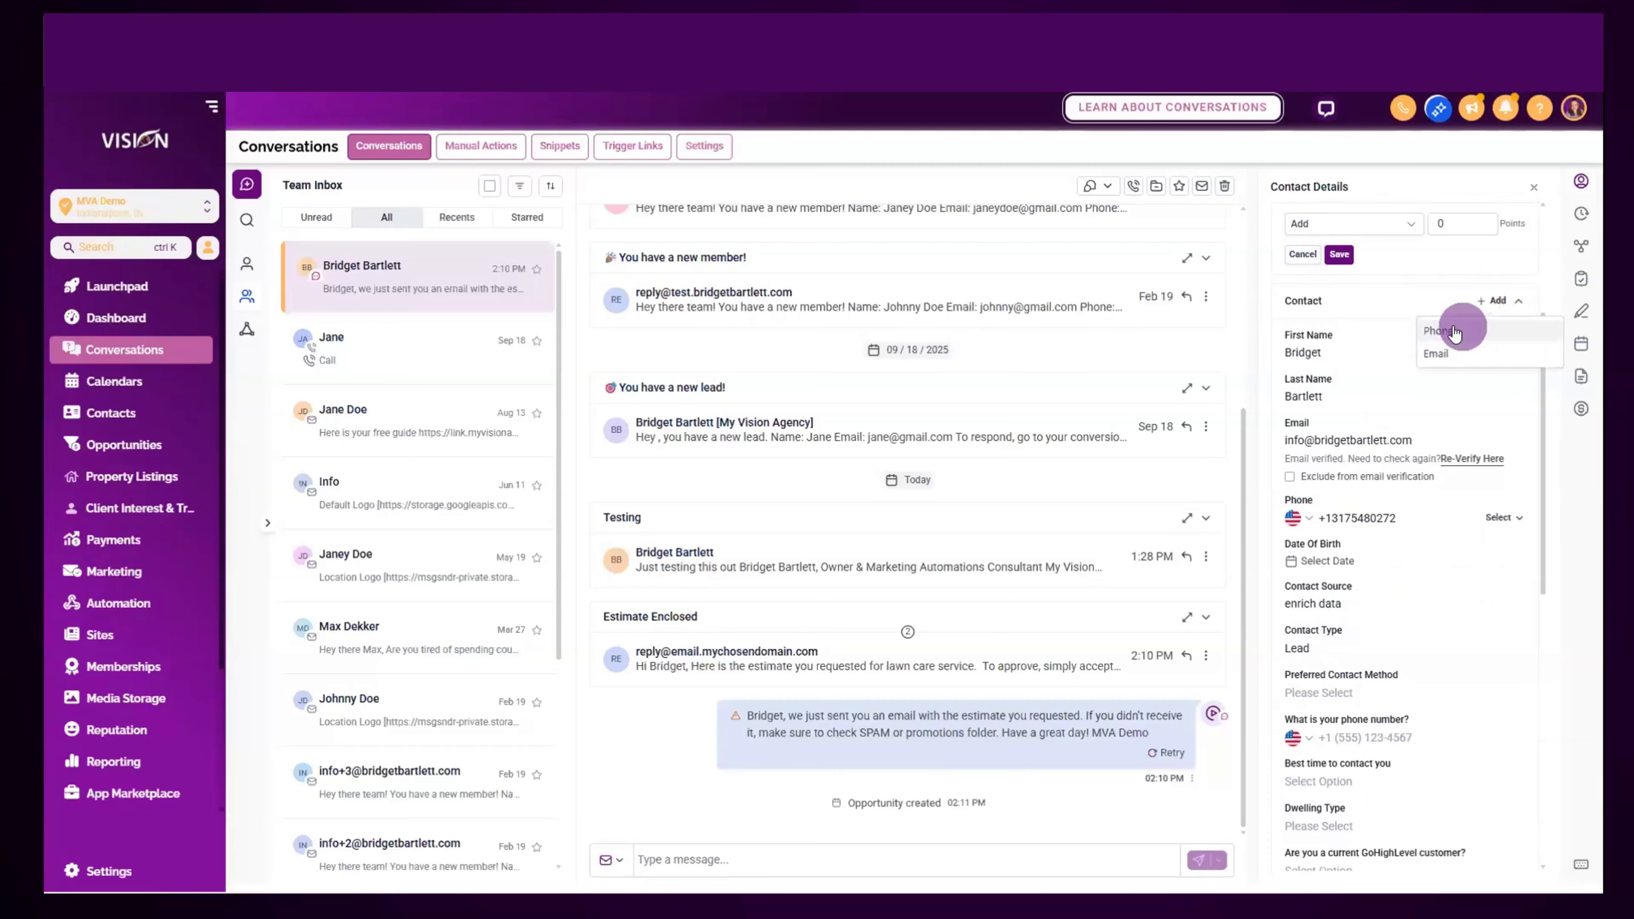
{"action": "left_click", "coordinate": [1377, 283]}
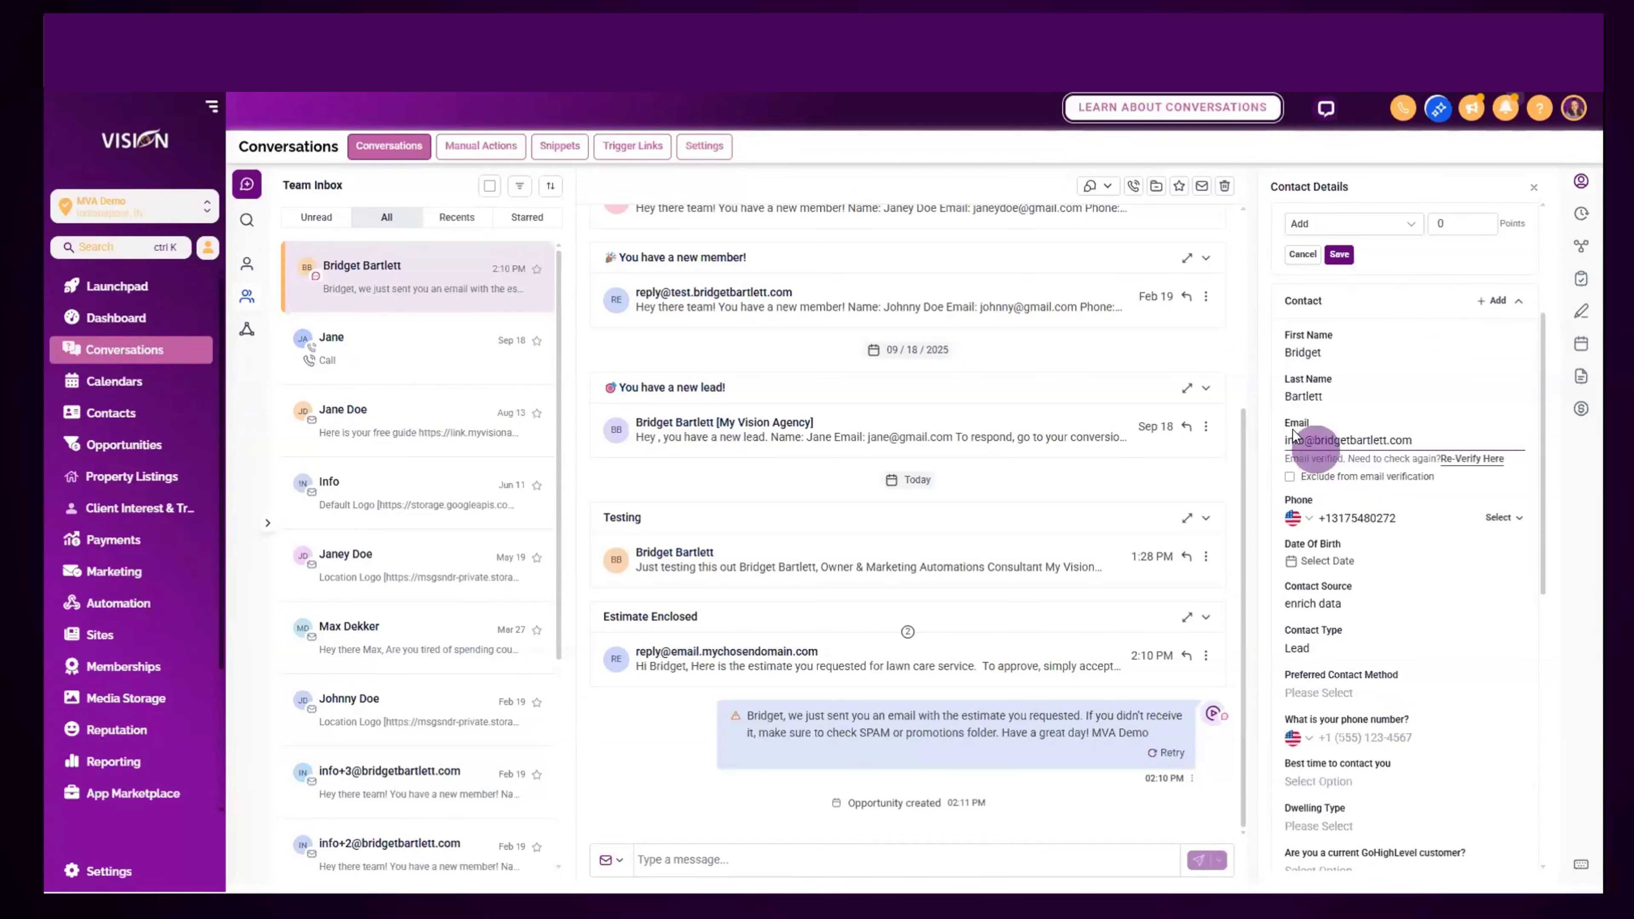
{"action": "left_click", "coordinate": [1362, 451]}
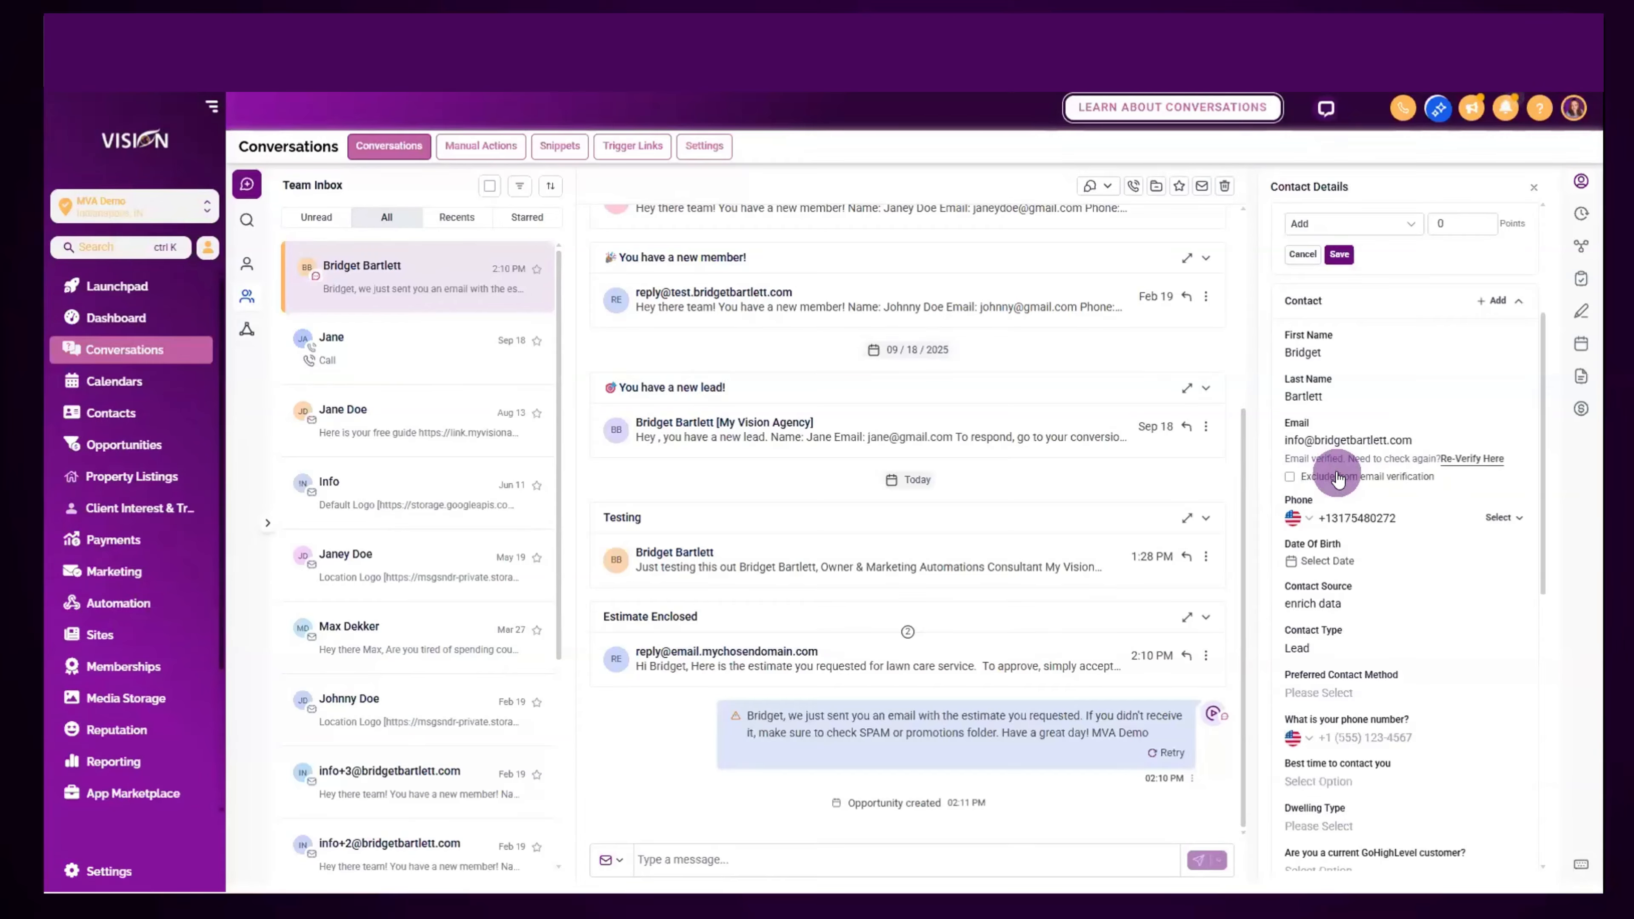
- Review the contact's phone field and its number type options, and close the list without choosing one
{"action": "left_click", "coordinate": [1390, 520]}
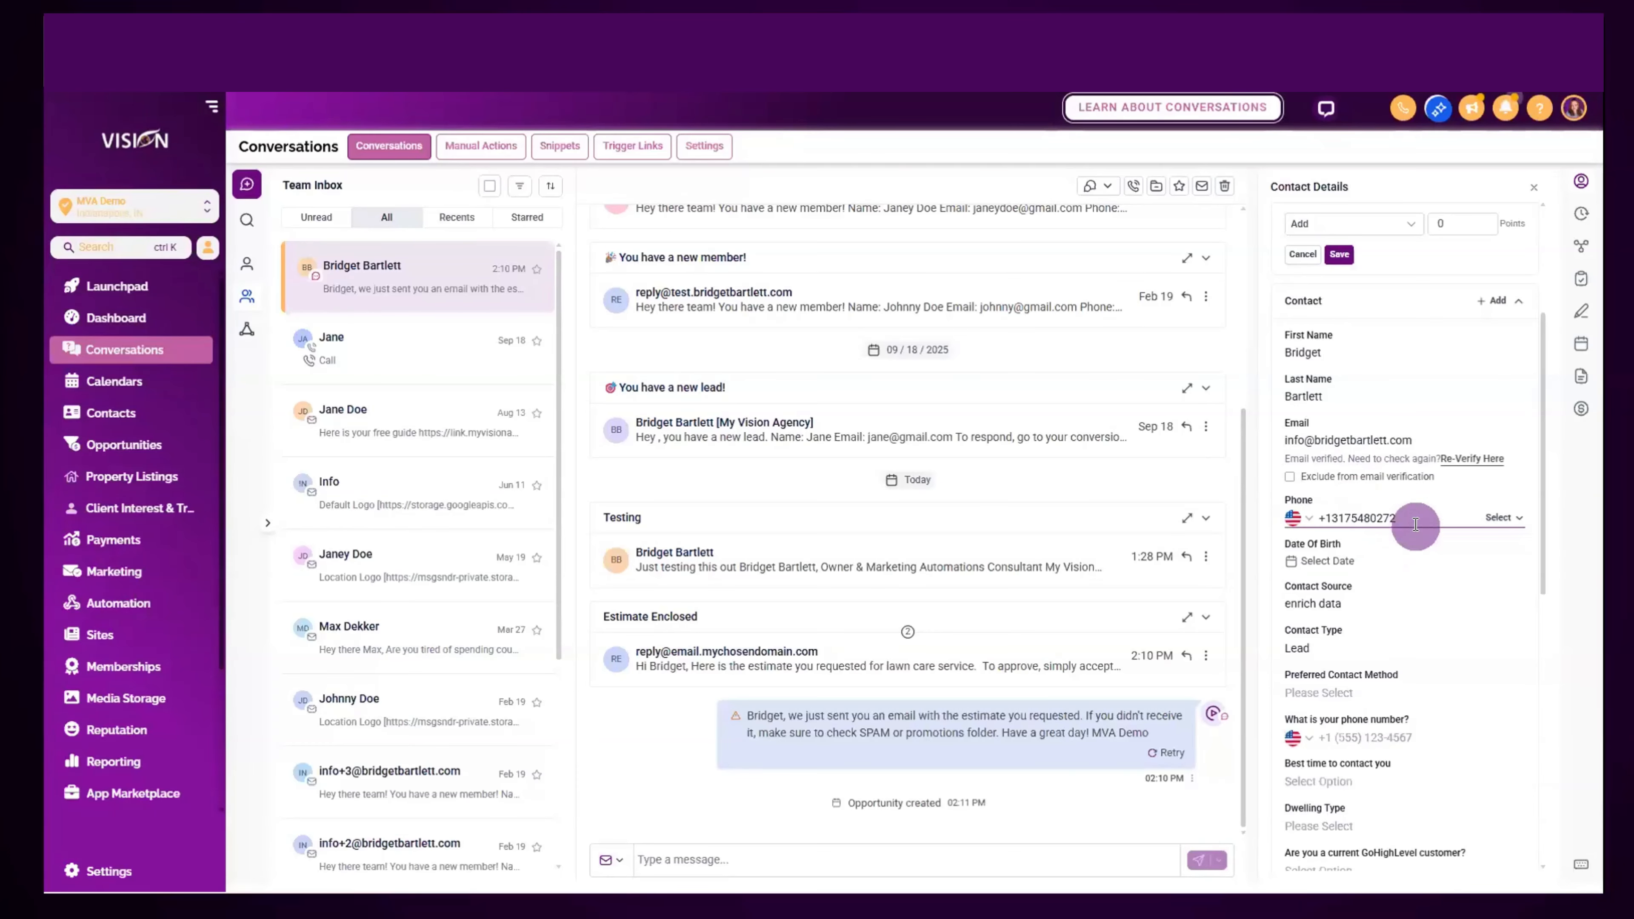
{"action": "scroll", "coordinate": [1416, 525], "scroll_direction": "down", "scroll_amount": 4}
{"action": "left_click", "coordinate": [1506, 274]}
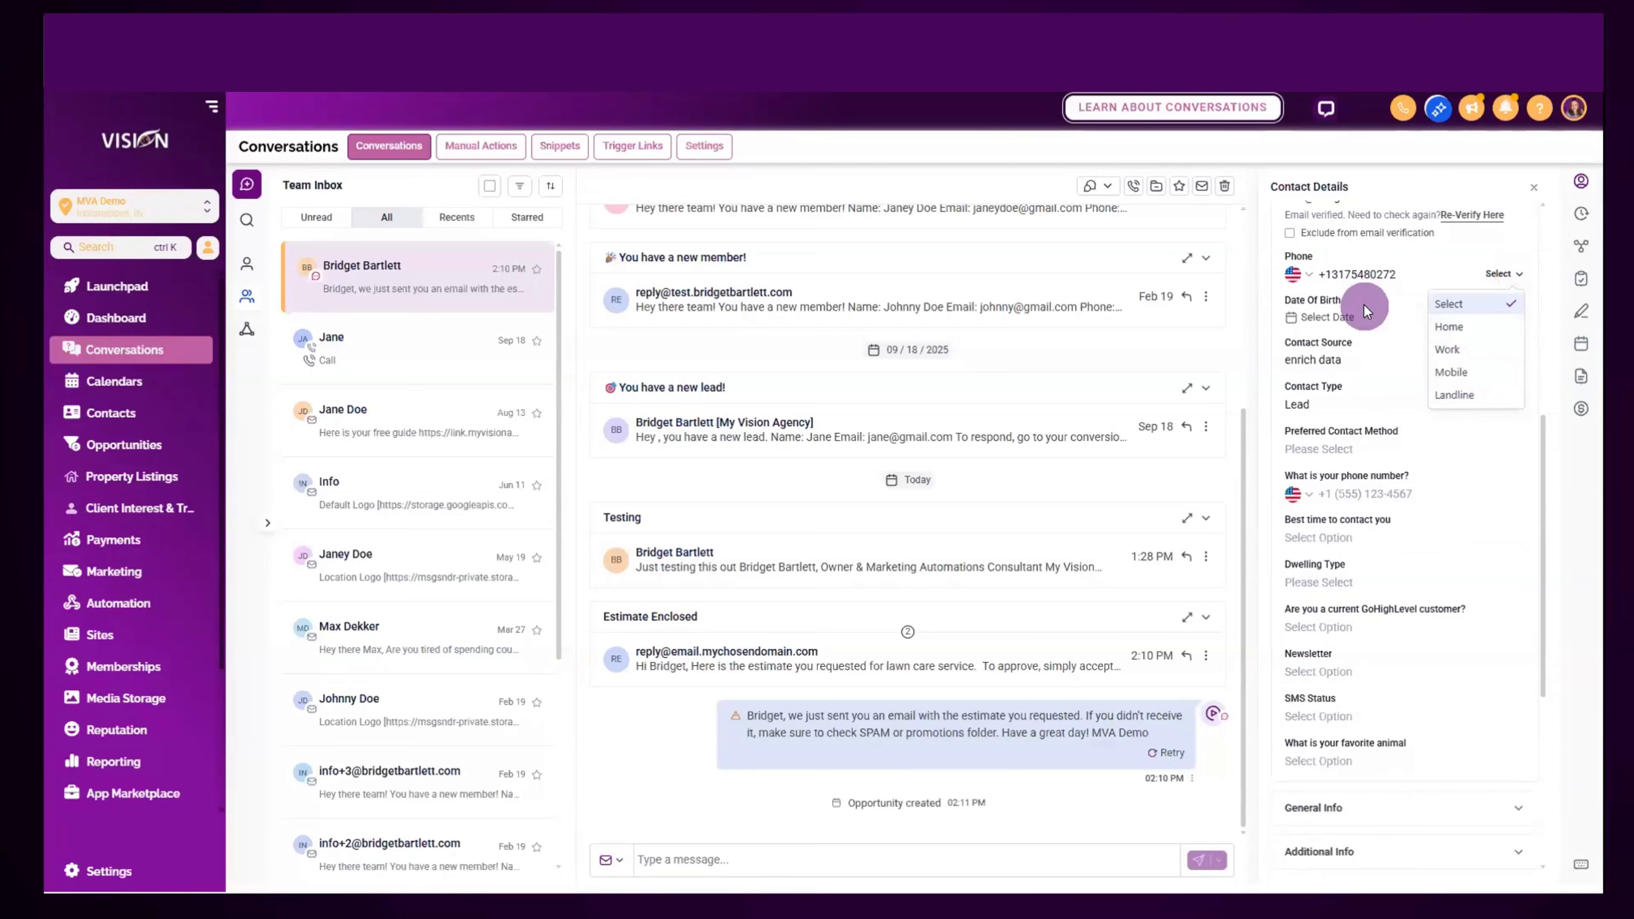
{"action": "scroll", "coordinate": [1363, 303], "scroll_direction": "up", "scroll_amount": 5}
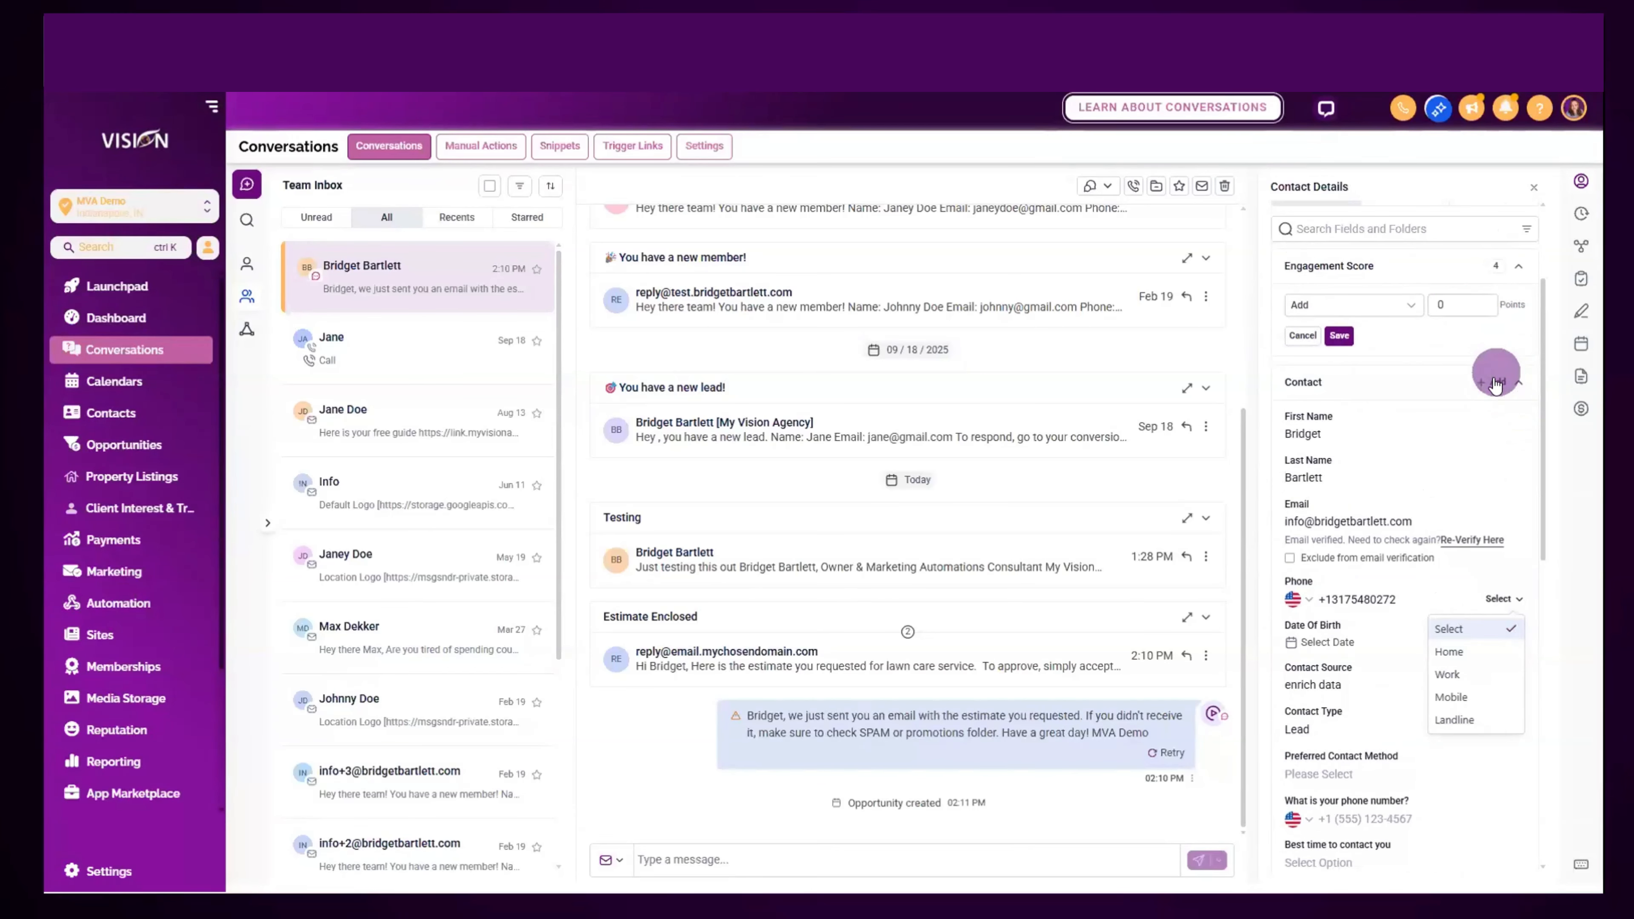
{"action": "scroll", "coordinate": [1306, 618], "scroll_direction": "down", "scroll_amount": 4}
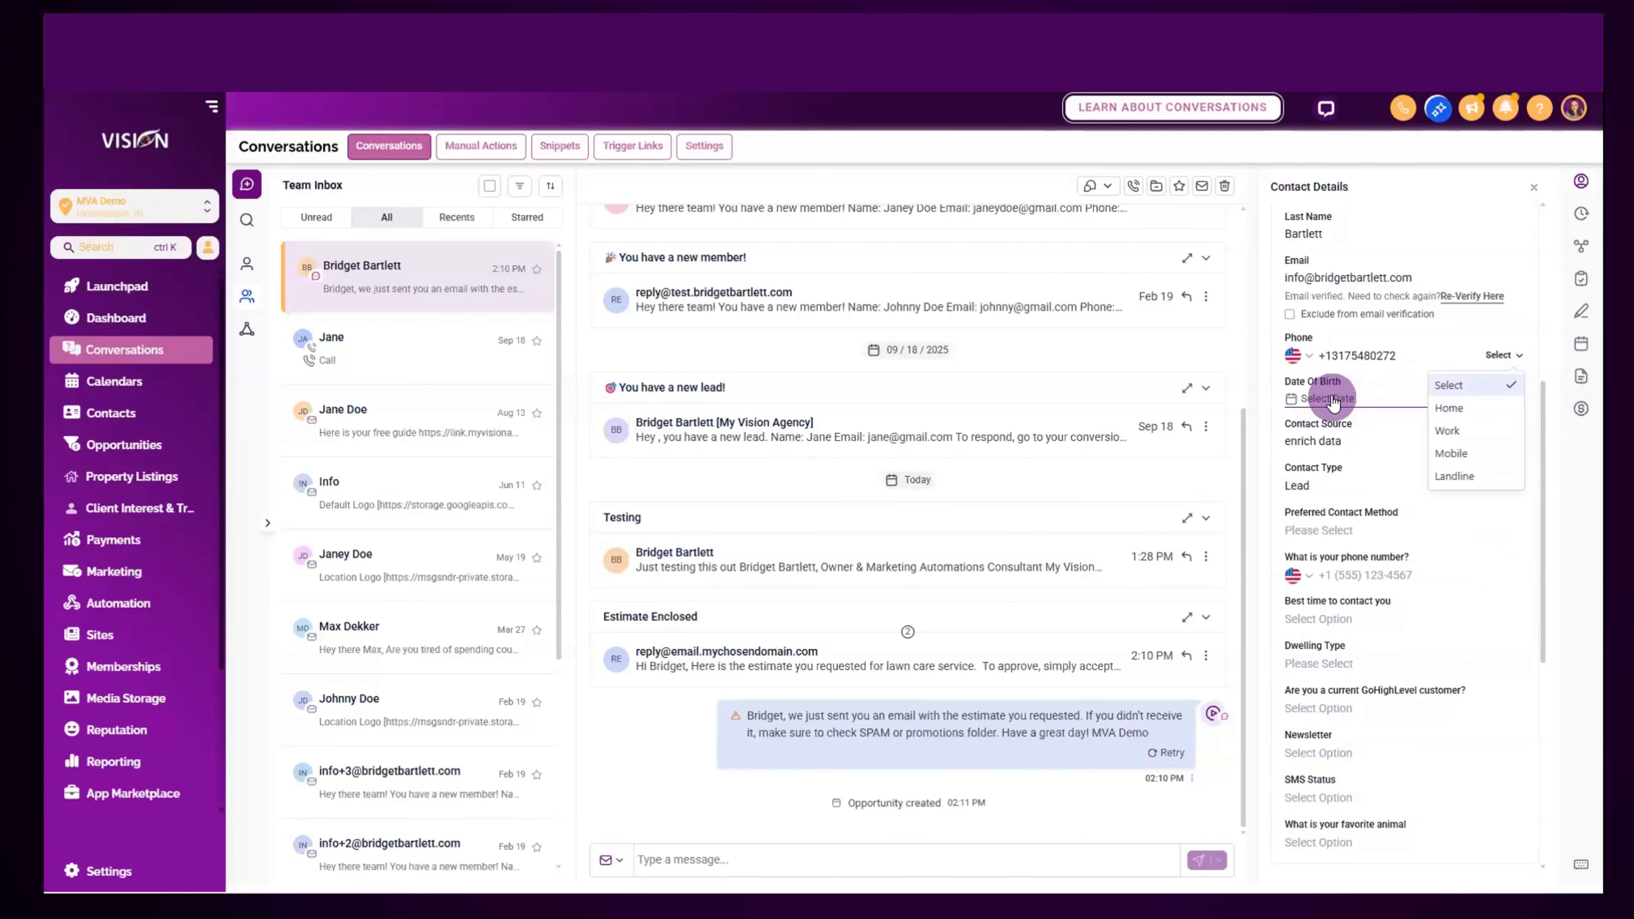
{"action": "left_click", "coordinate": [1368, 369]}
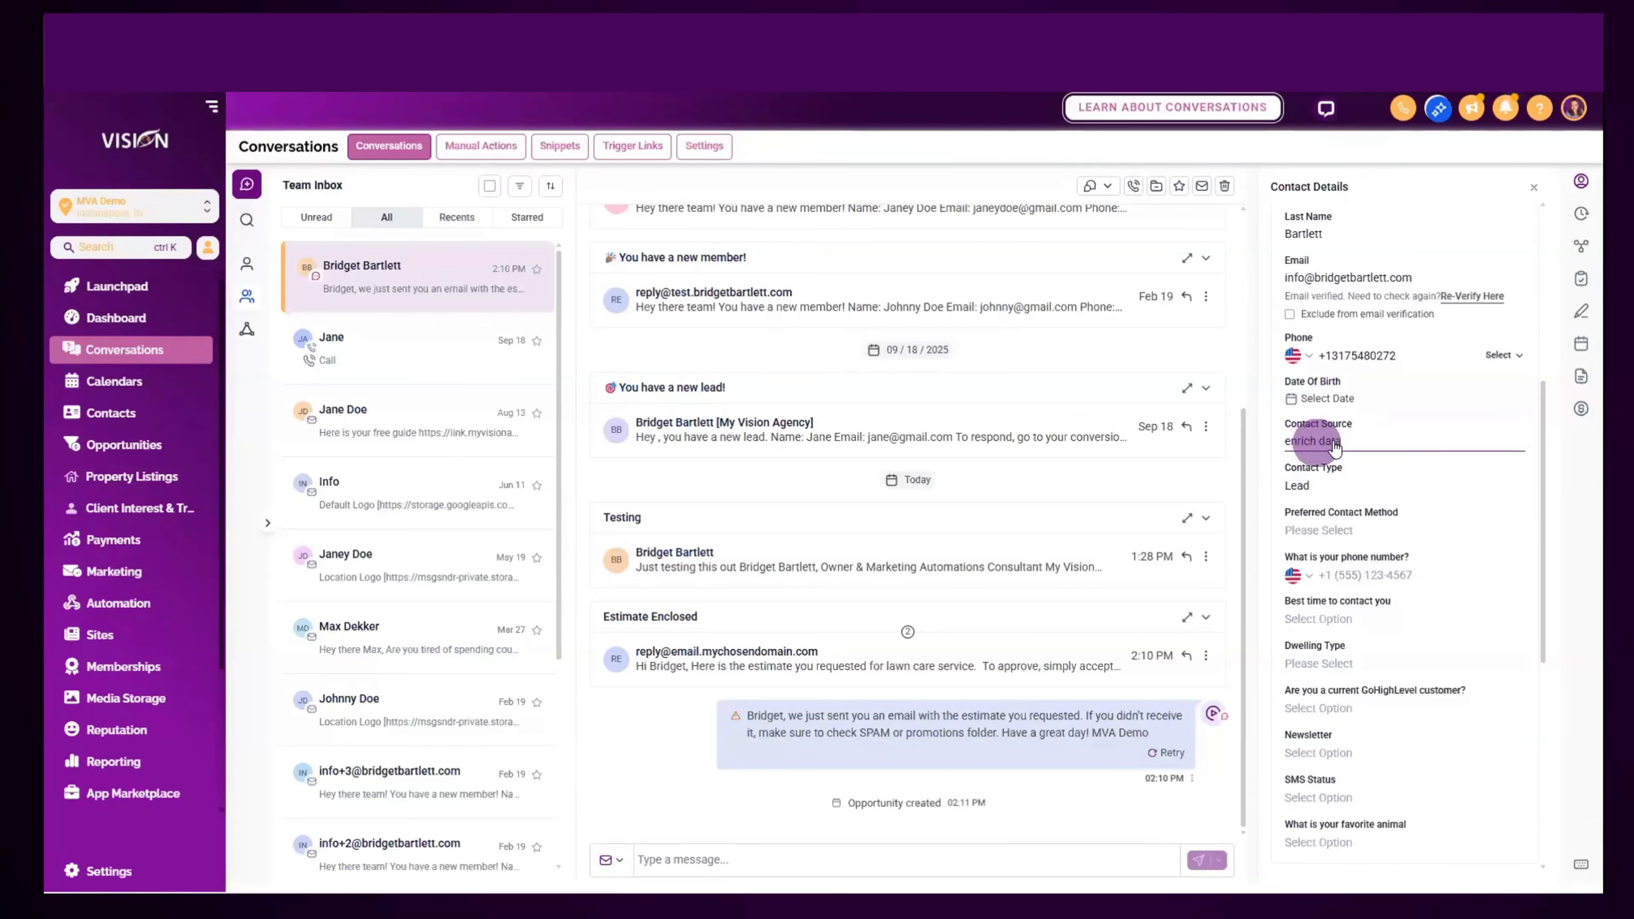
- Review the contact source and type fields and view the Preferred Contact Method options without selecting any
{"action": "scroll", "coordinate": [1351, 460], "scroll_direction": "down", "scroll_amount": 1}
{"action": "scroll", "coordinate": [1351, 463], "scroll_direction": "down", "scroll_amount": 1}
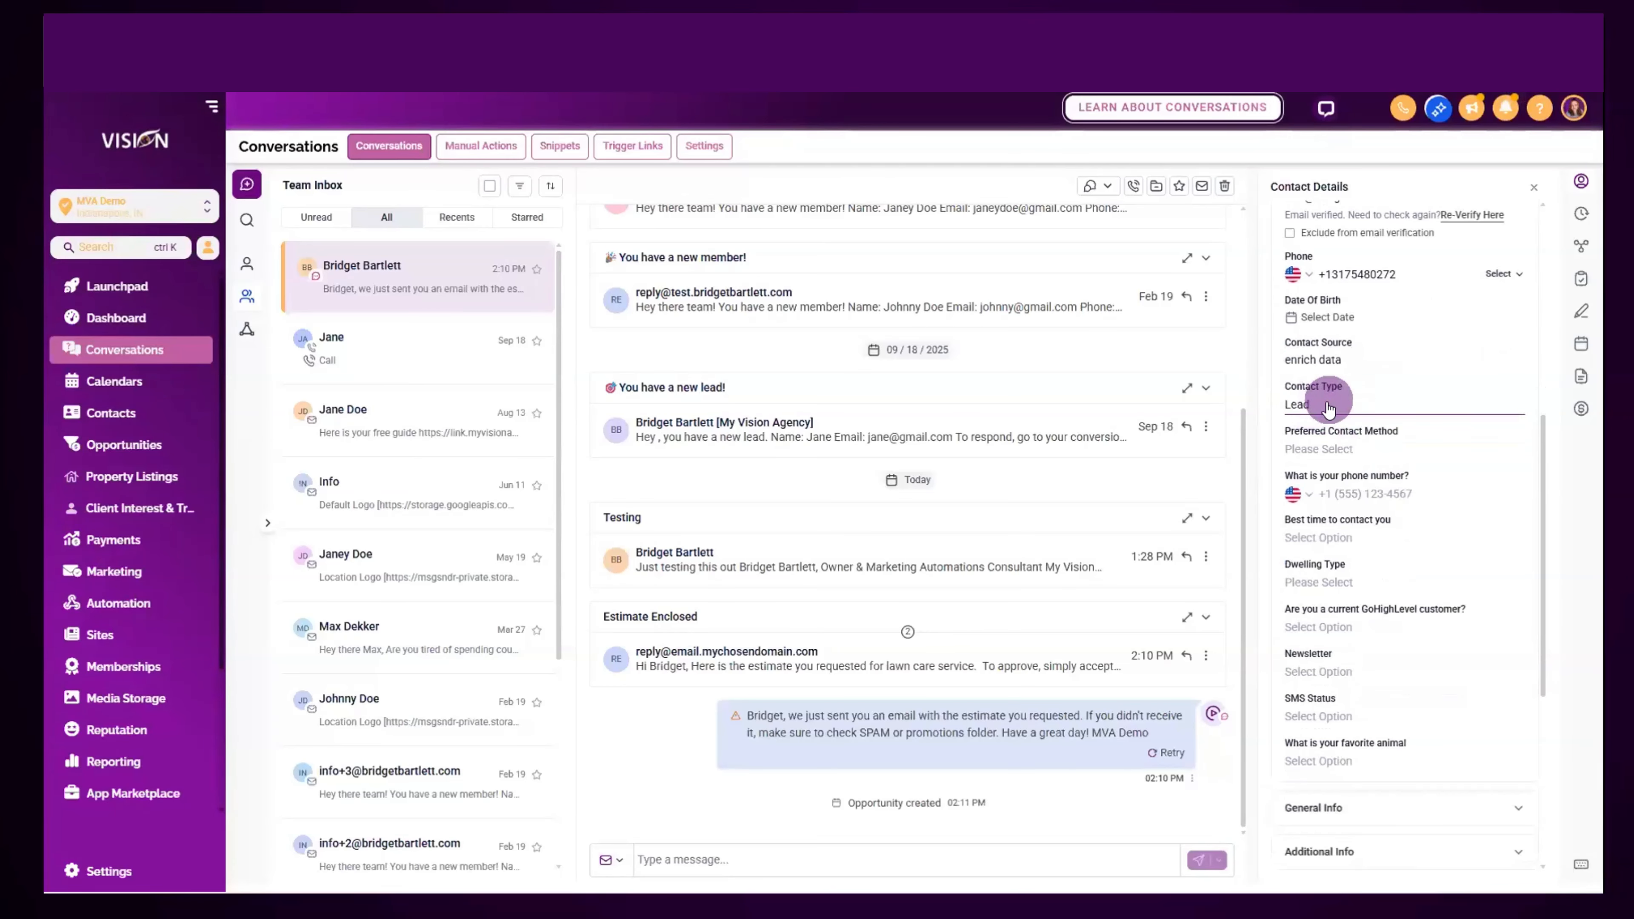
{"action": "left_click", "coordinate": [1338, 451]}
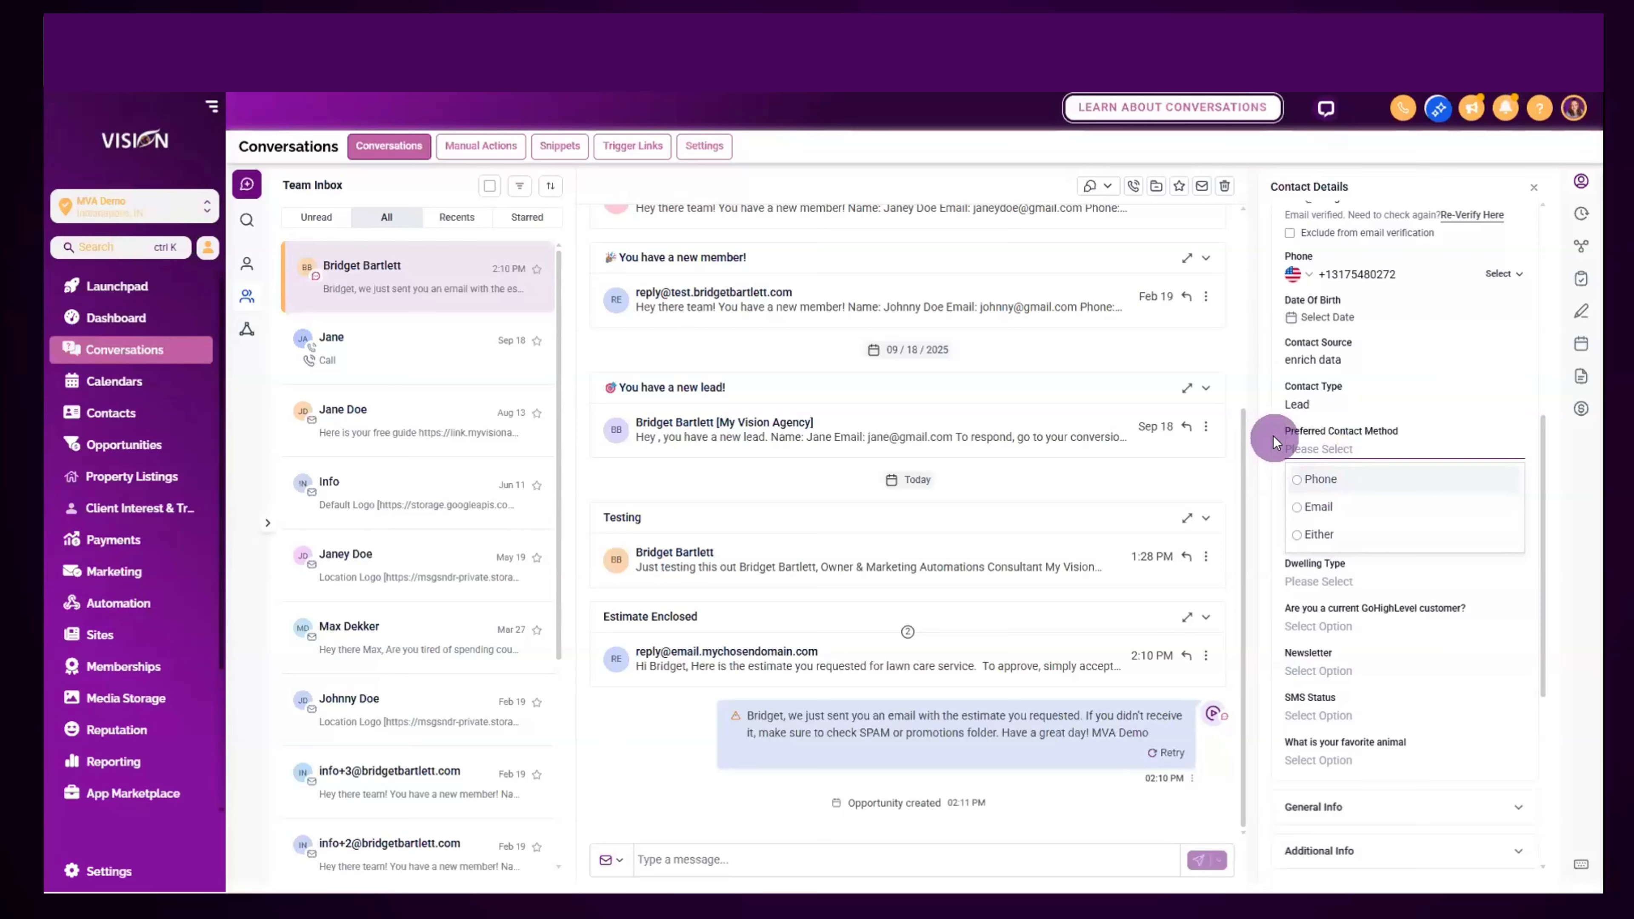
{"action": "left_click", "coordinate": [1277, 410]}
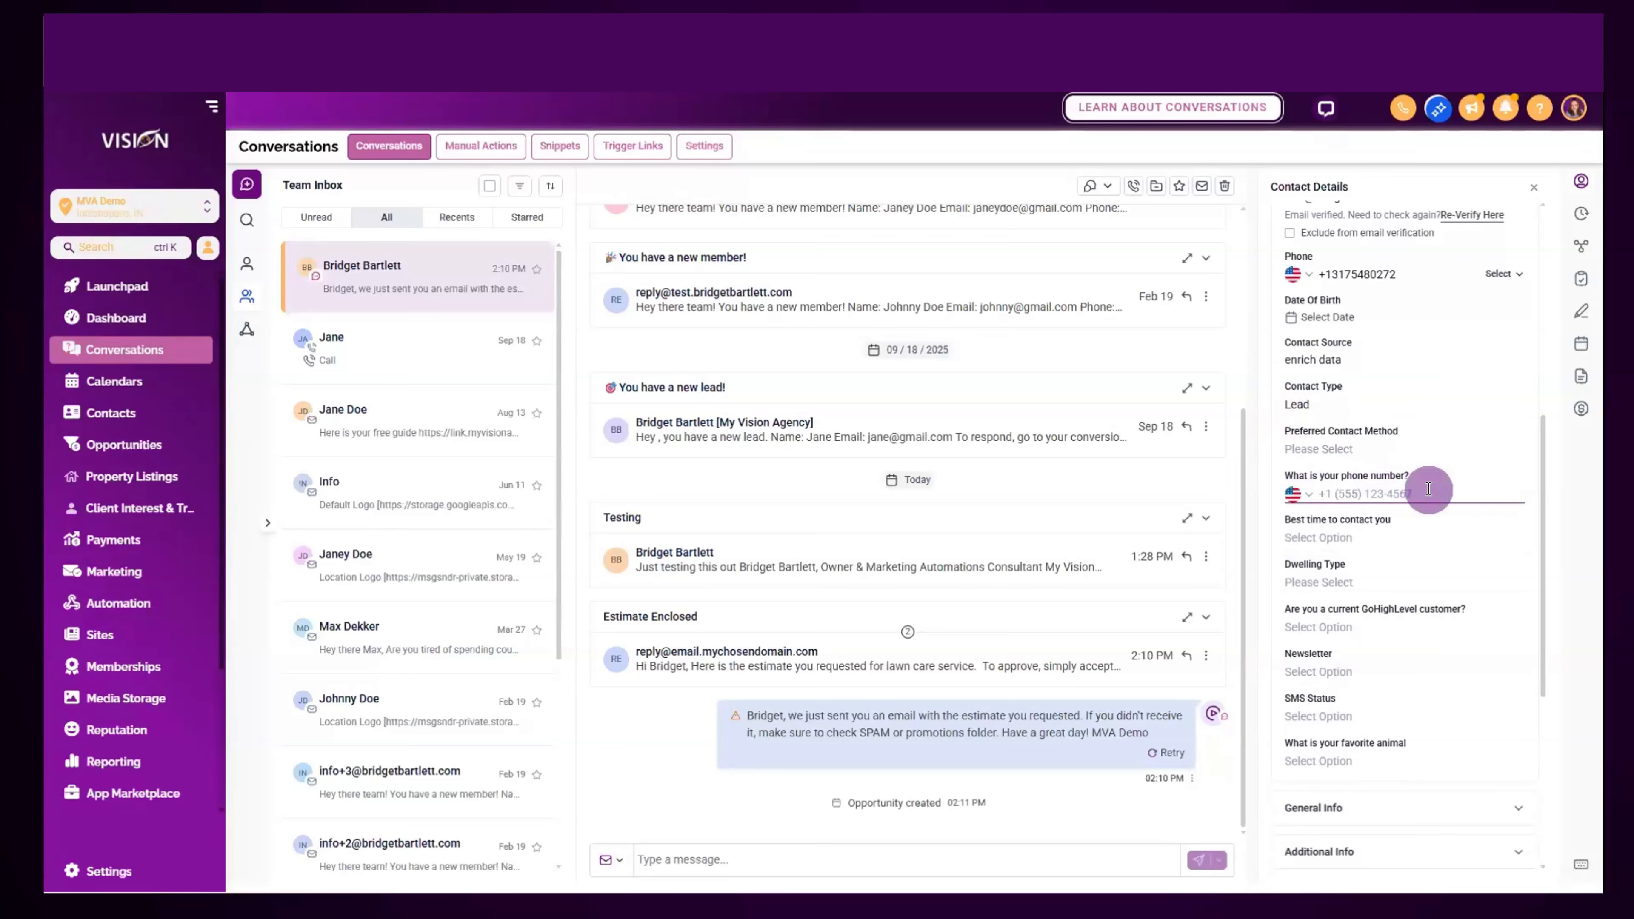
- Look through the remaining contact fields and folders and expand the General Info section
{"action": "scroll", "coordinate": [1425, 488], "scroll_direction": "down", "scroll_amount": 3}
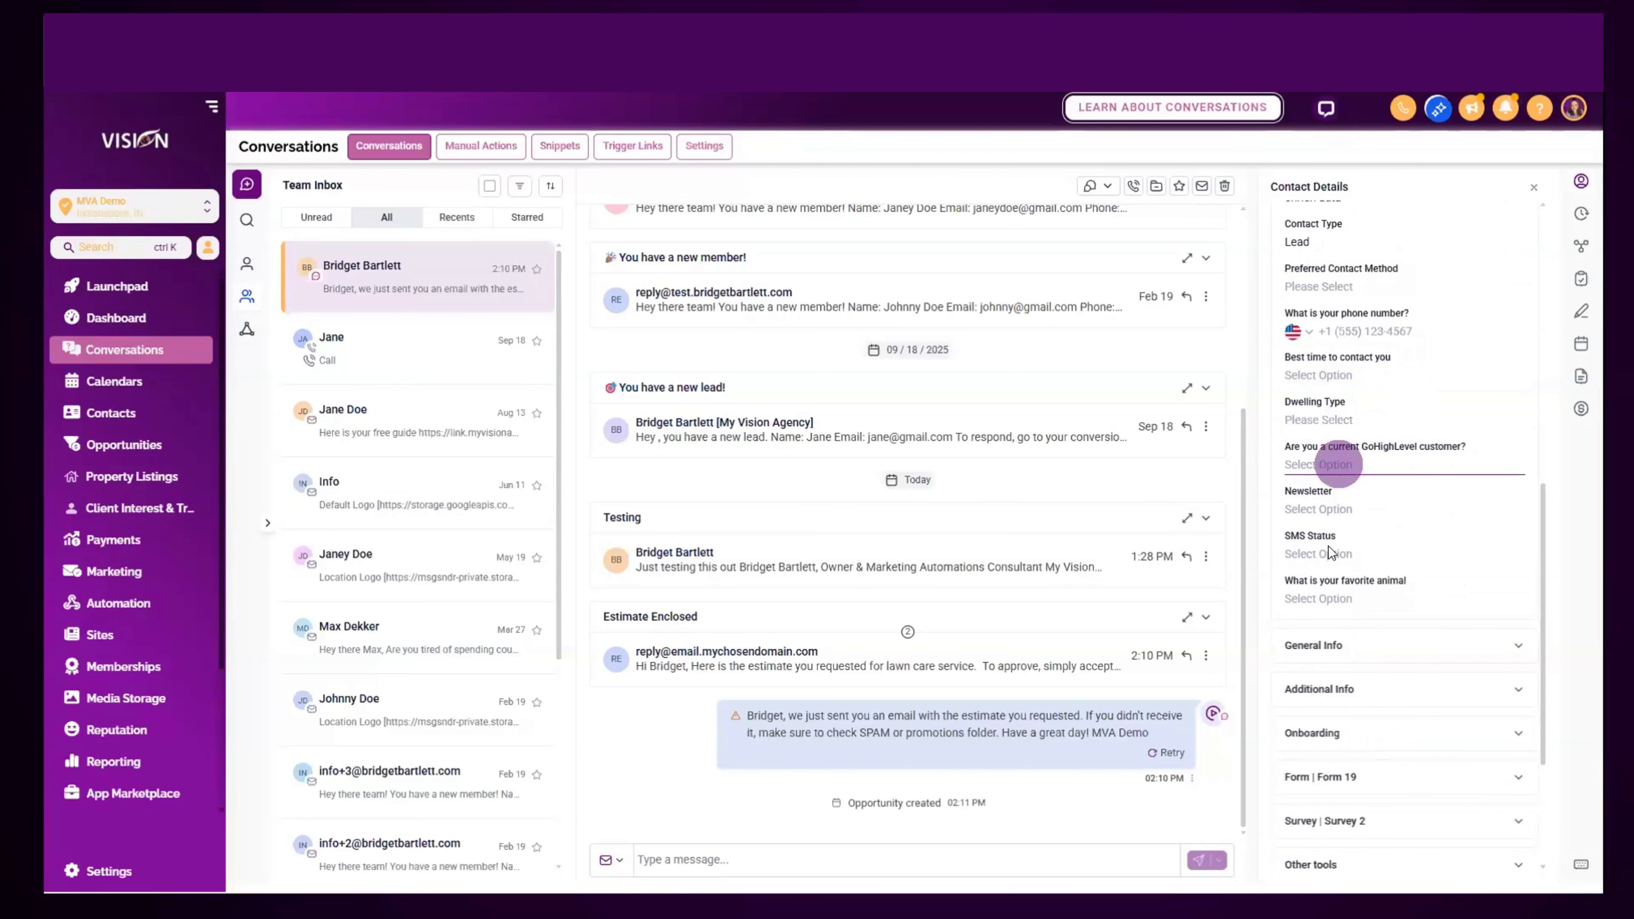
{"action": "scroll", "coordinate": [1325, 554], "scroll_direction": "down", "scroll_amount": 3}
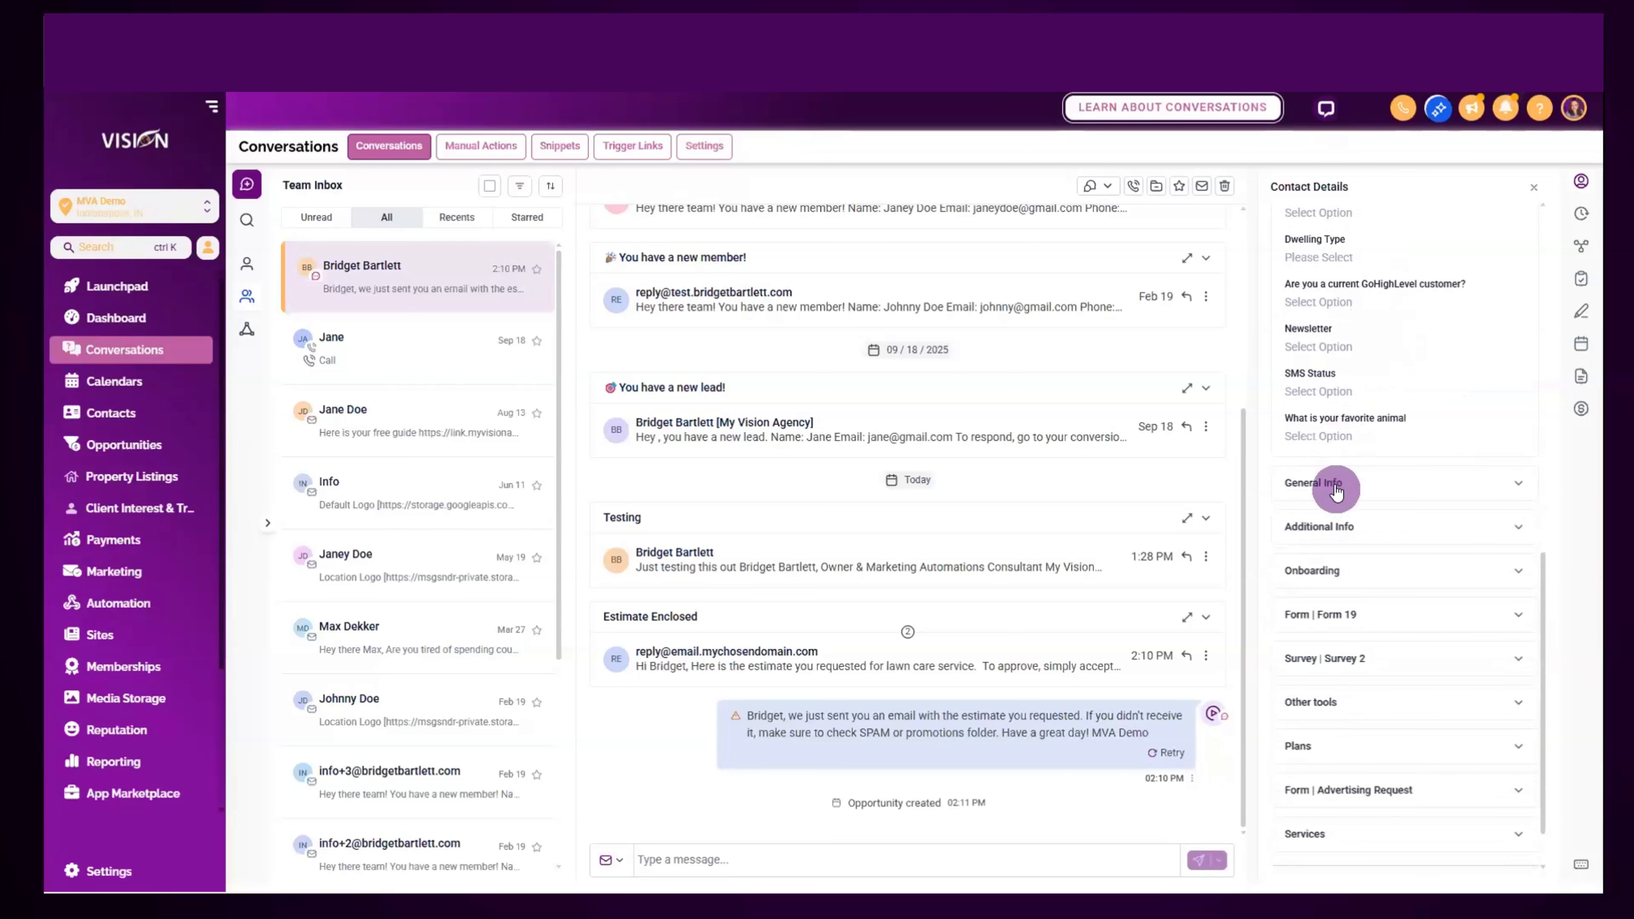
{"action": "left_click", "coordinate": [1336, 489]}
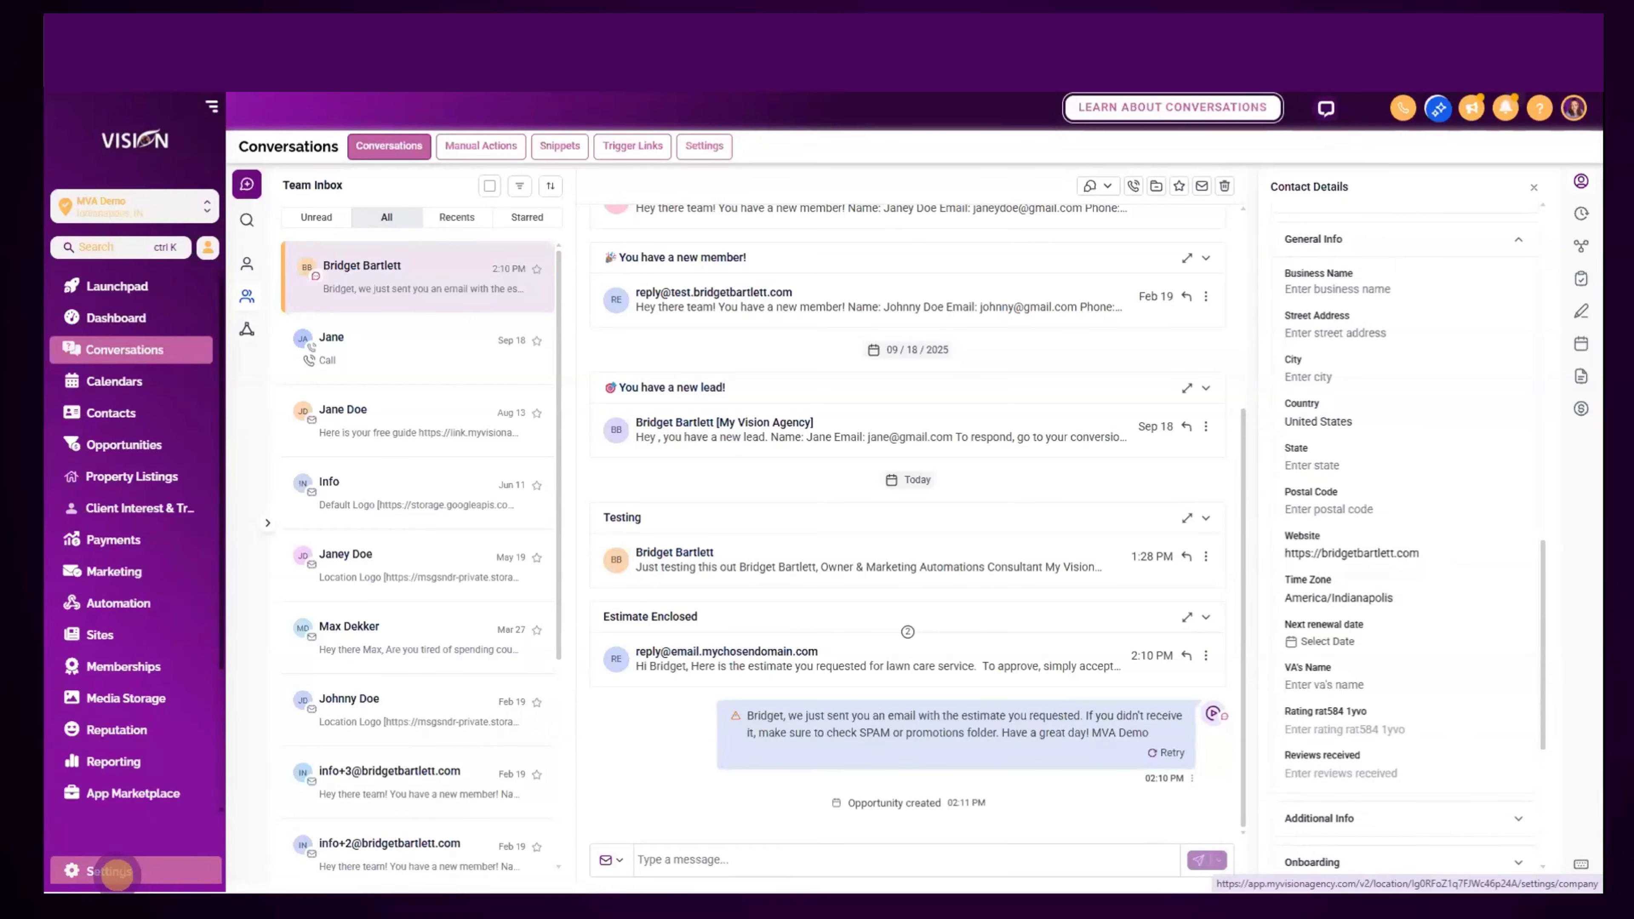
- Open the Custom Fields settings, view the fields inside the Contact folder, and return to the folder list
{"action": "left_click", "coordinate": [150, 667]}
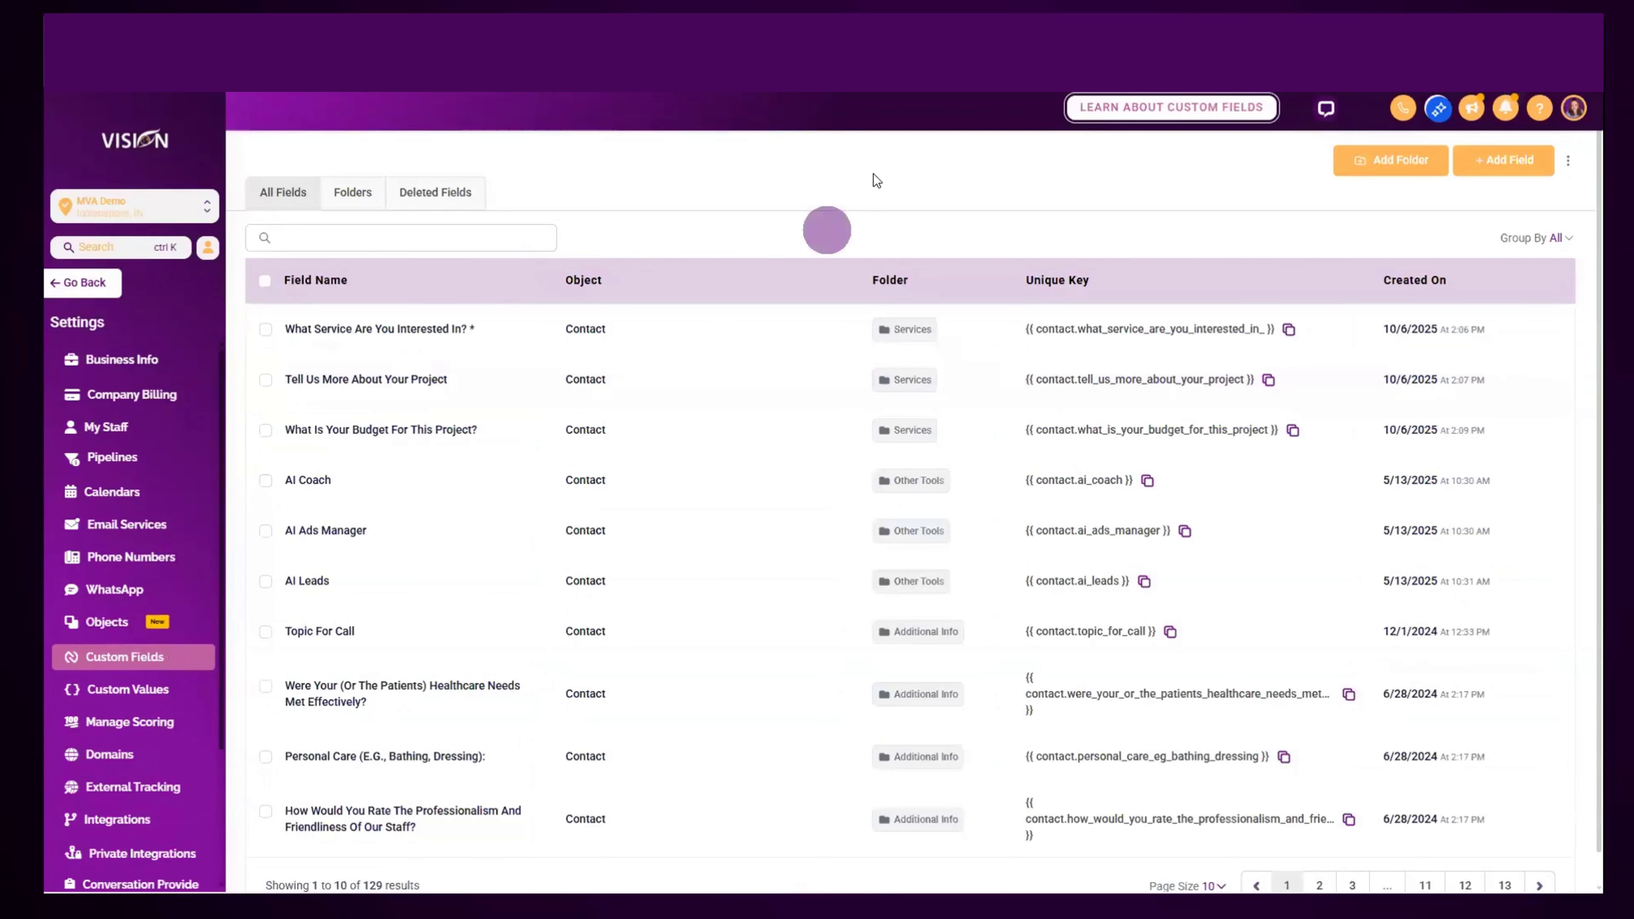
{"action": "left_click", "coordinate": [353, 192]}
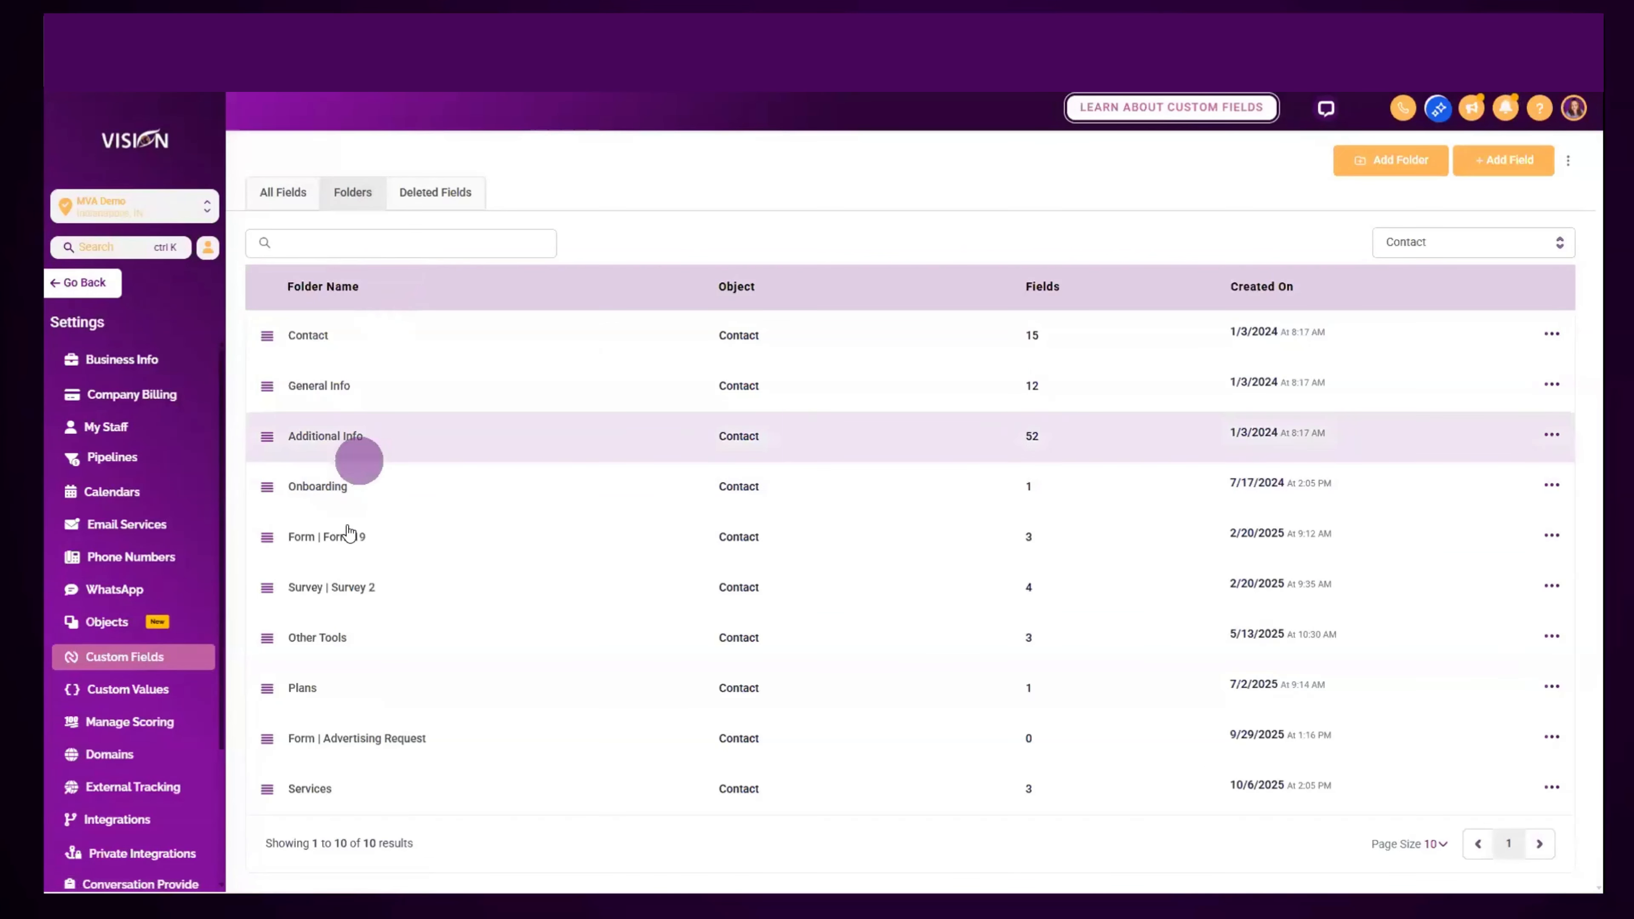
{"action": "left_click", "coordinate": [303, 336]}
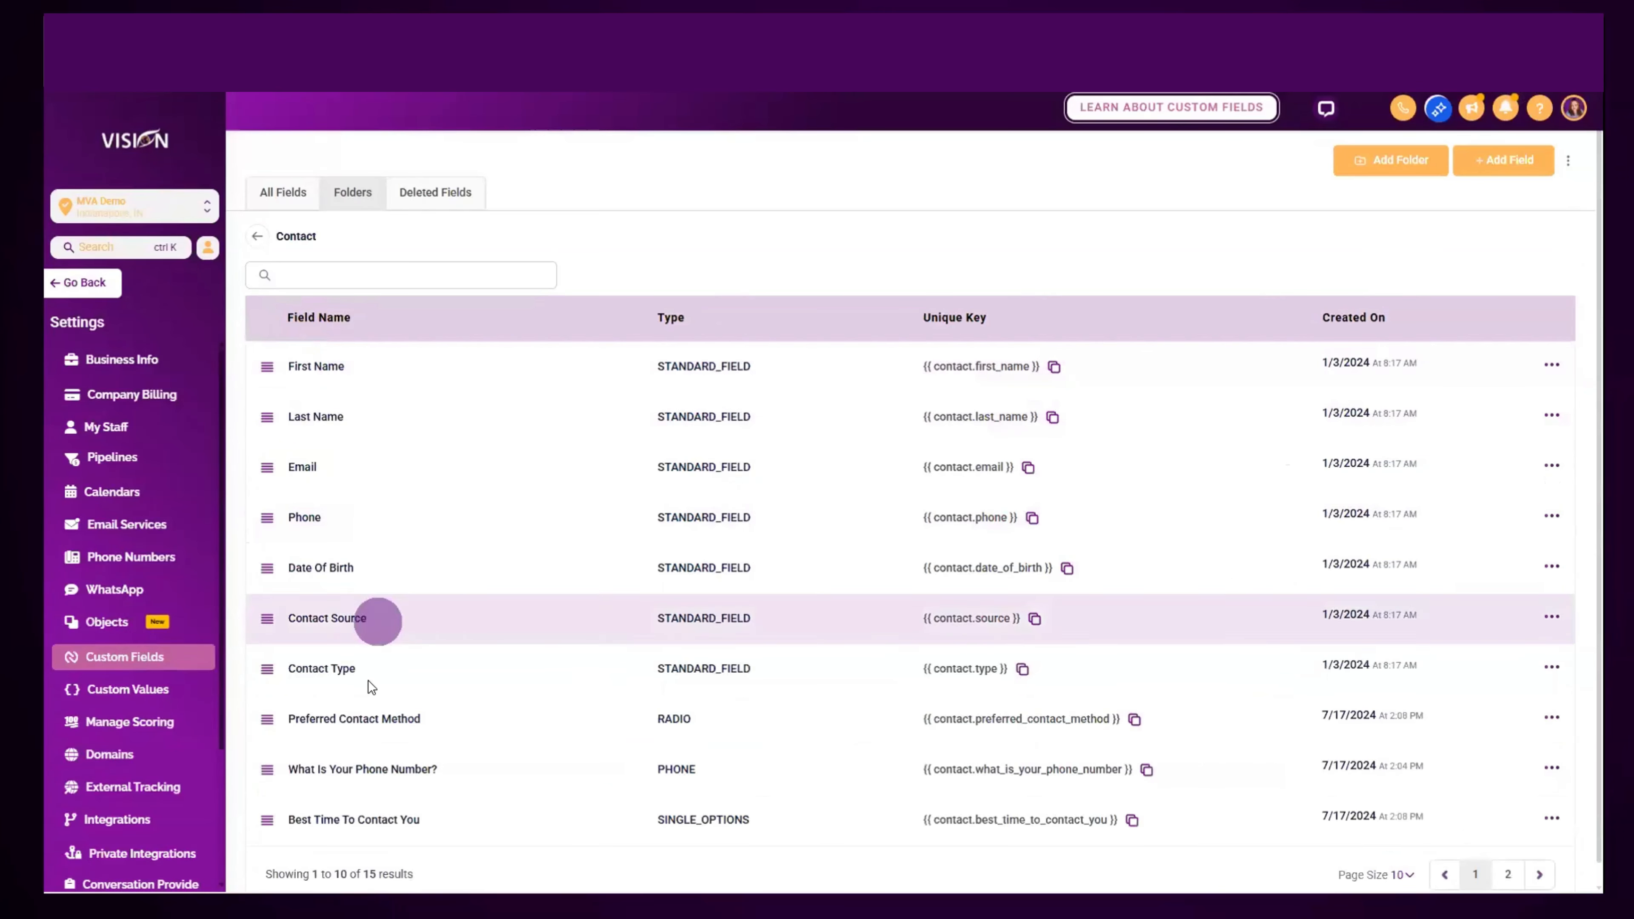
{"action": "left_click", "coordinate": [258, 235]}
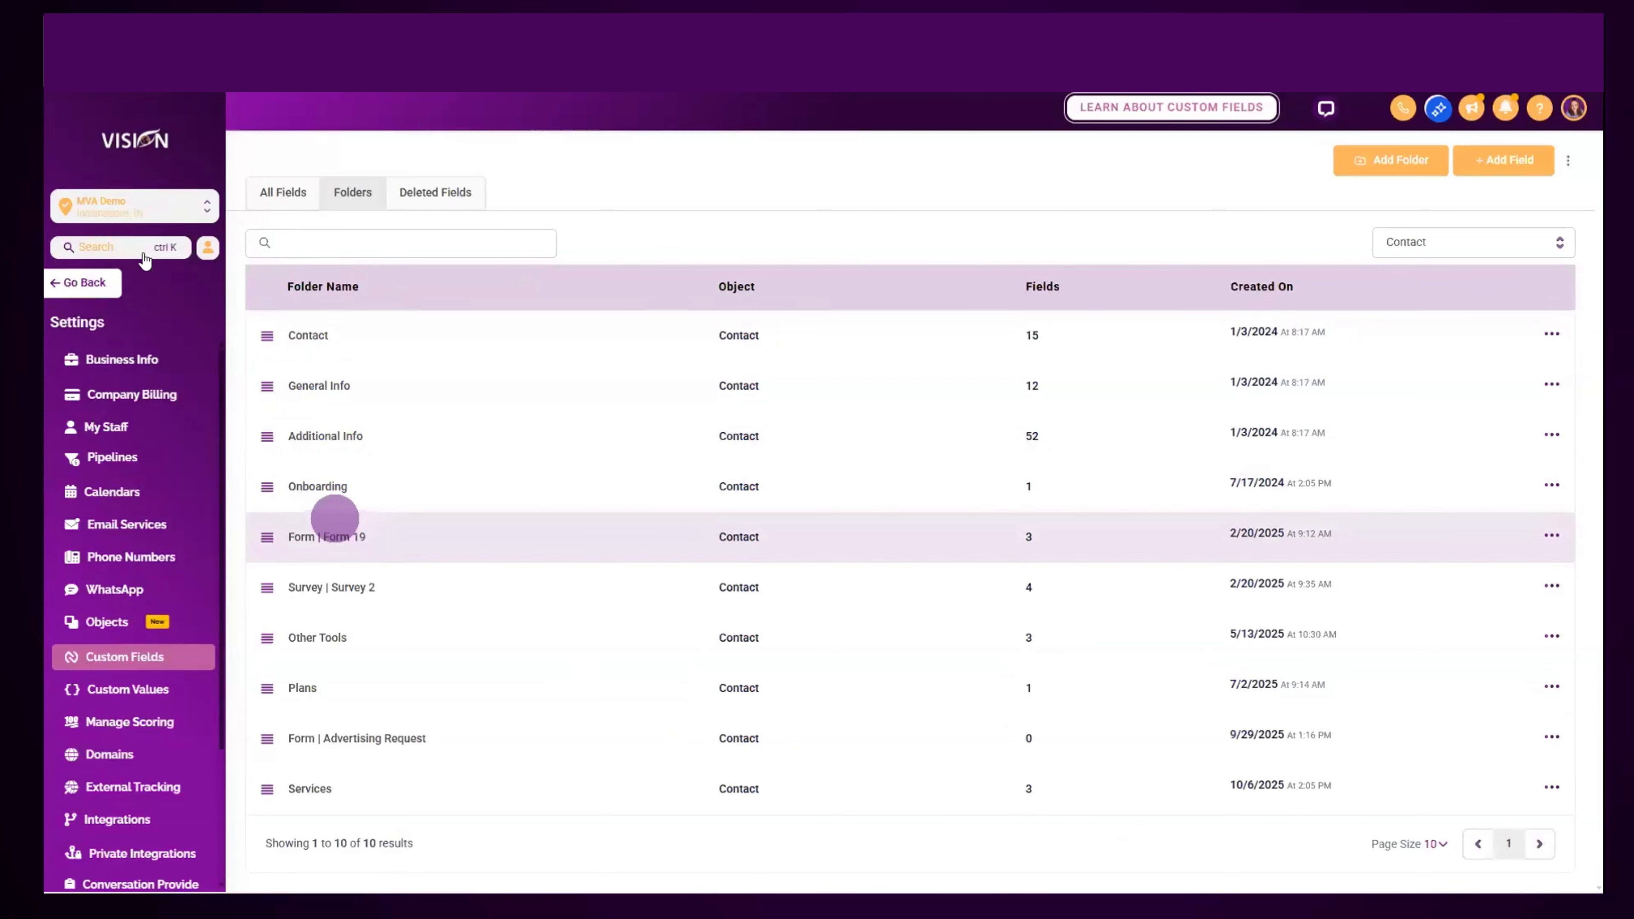
- Leave the settings, return to the conversation, and look over the contact's details
{"action": "key", "text": "alt+Left"}
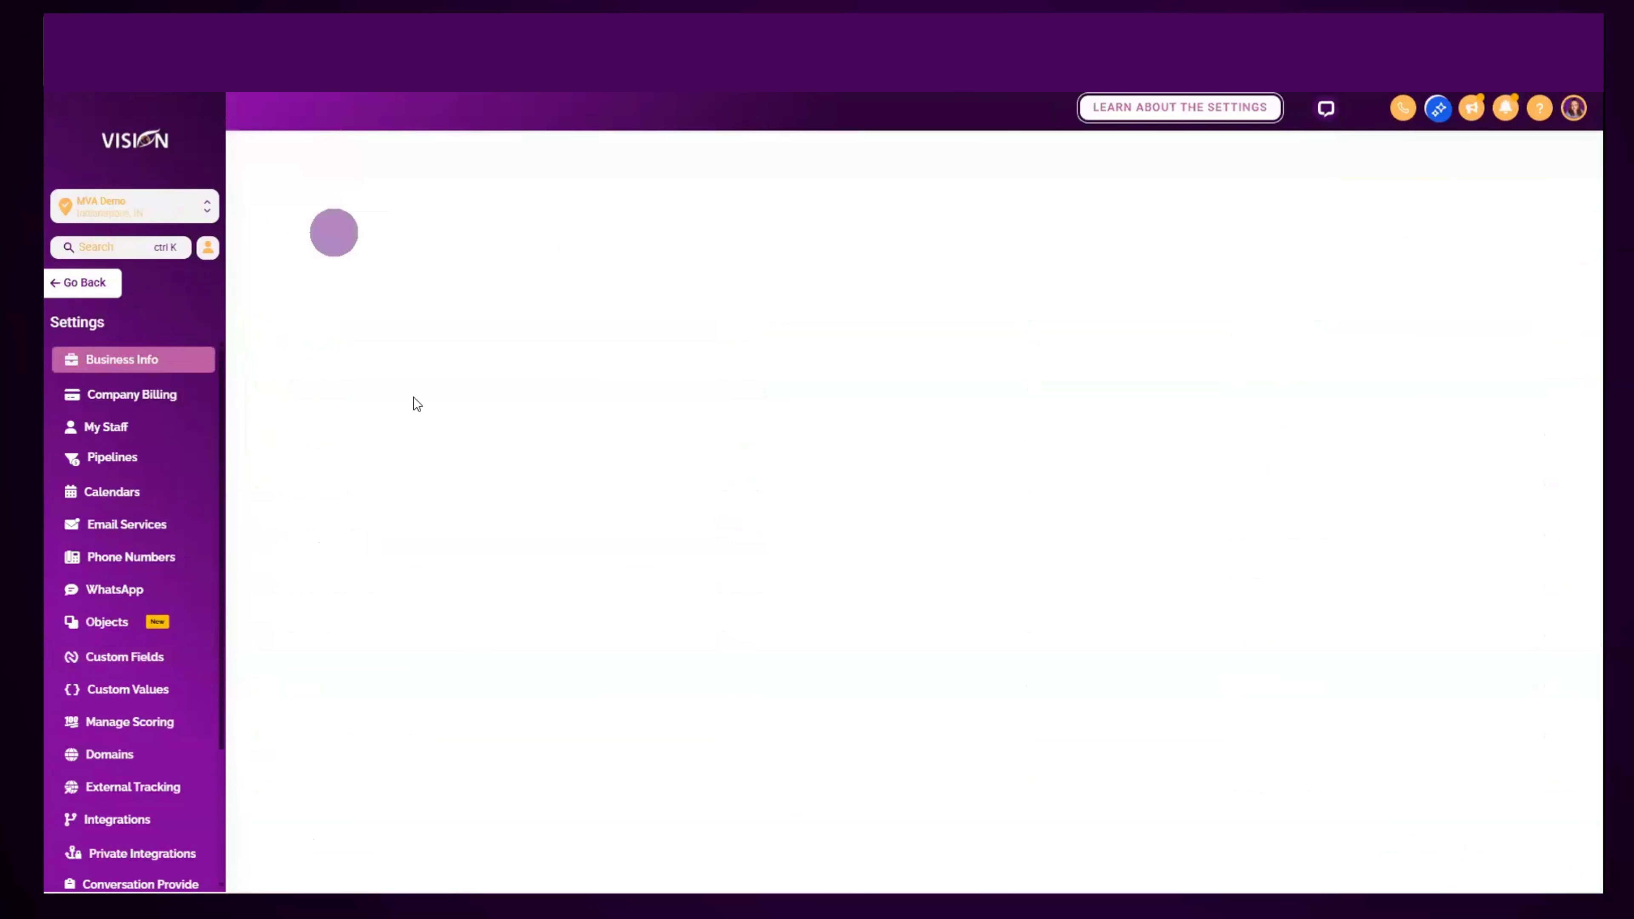
{"action": "left_click", "coordinate": [97, 282]}
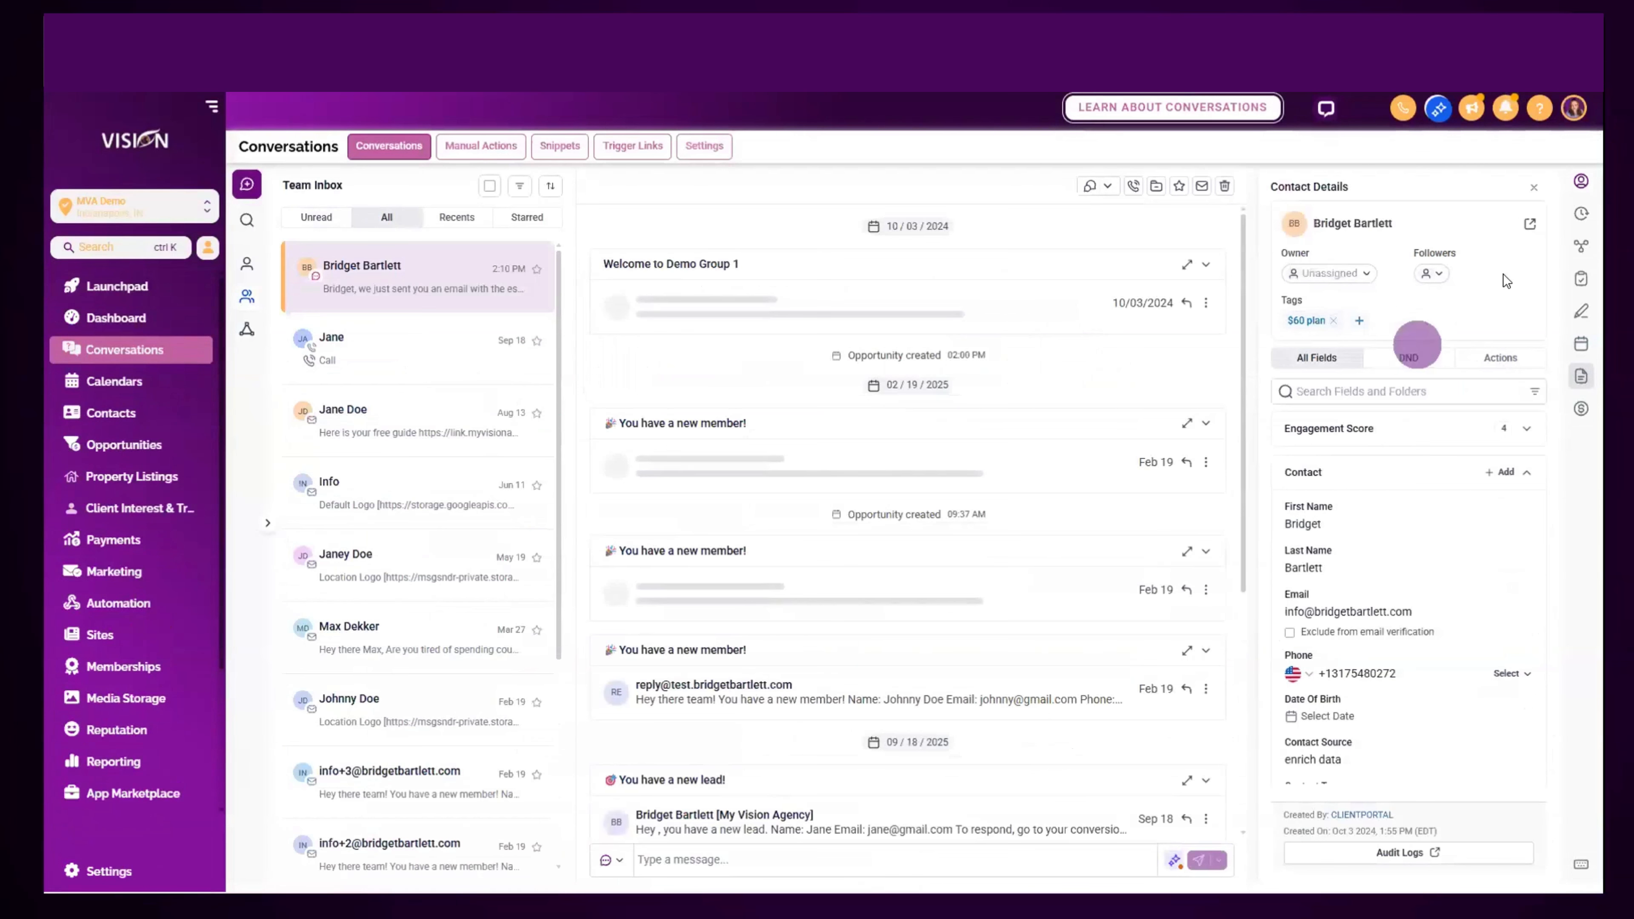
{"action": "scroll", "coordinate": [1421, 507], "scroll_direction": "down", "scroll_amount": 3}
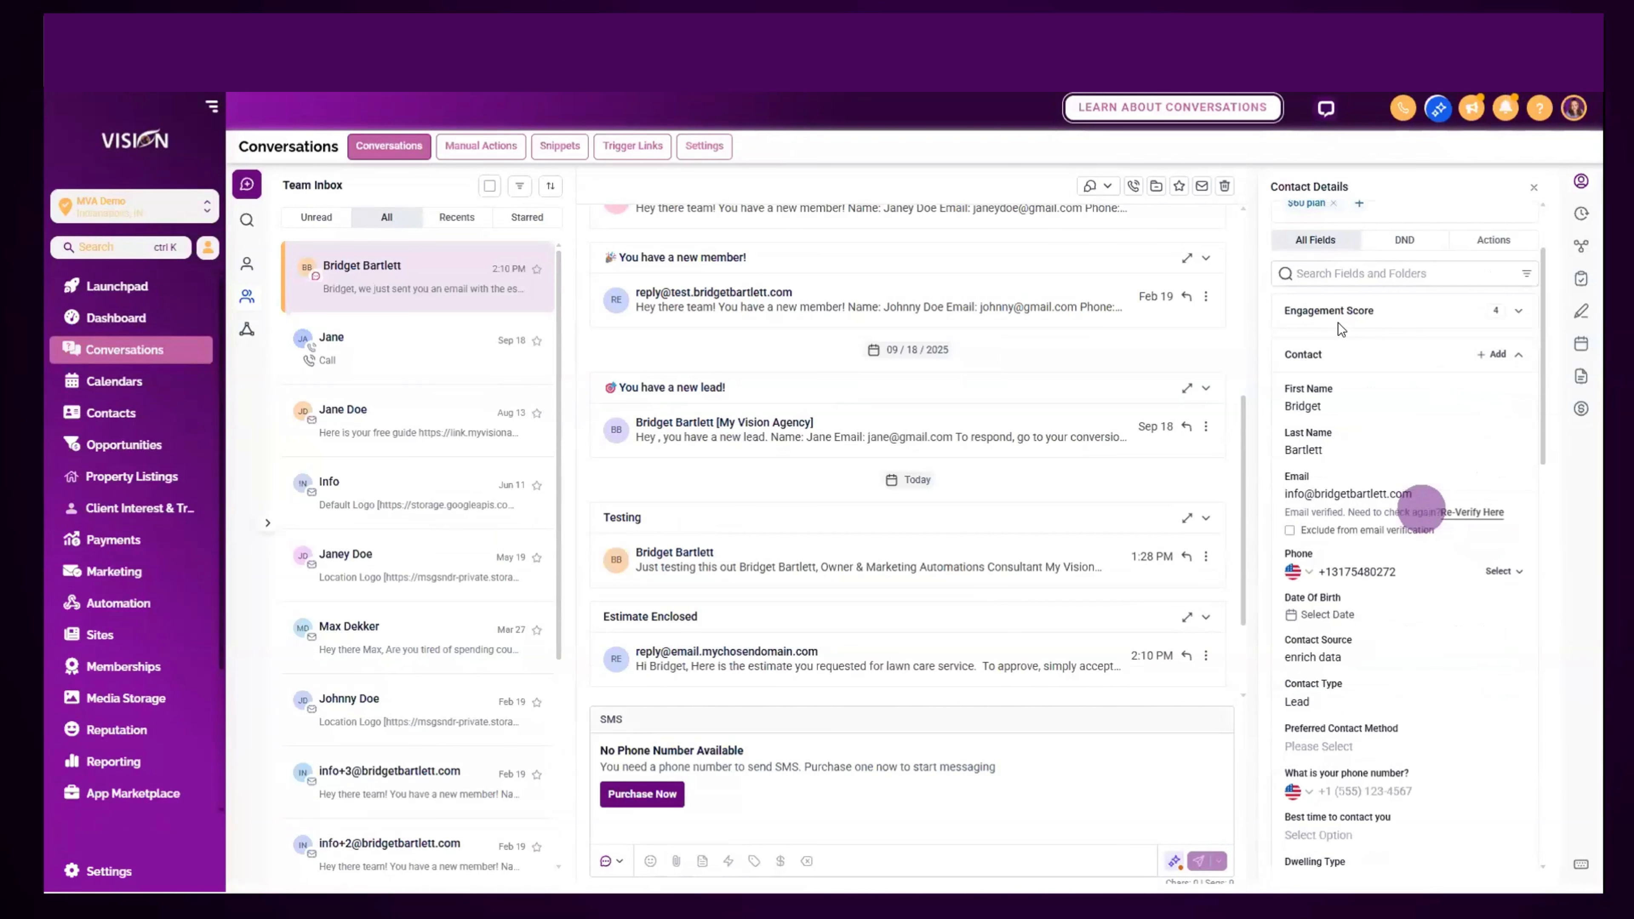
- Collapse the Contact and General Info sections and view the contact's DND channel options
{"action": "left_click", "coordinate": [1519, 311]}
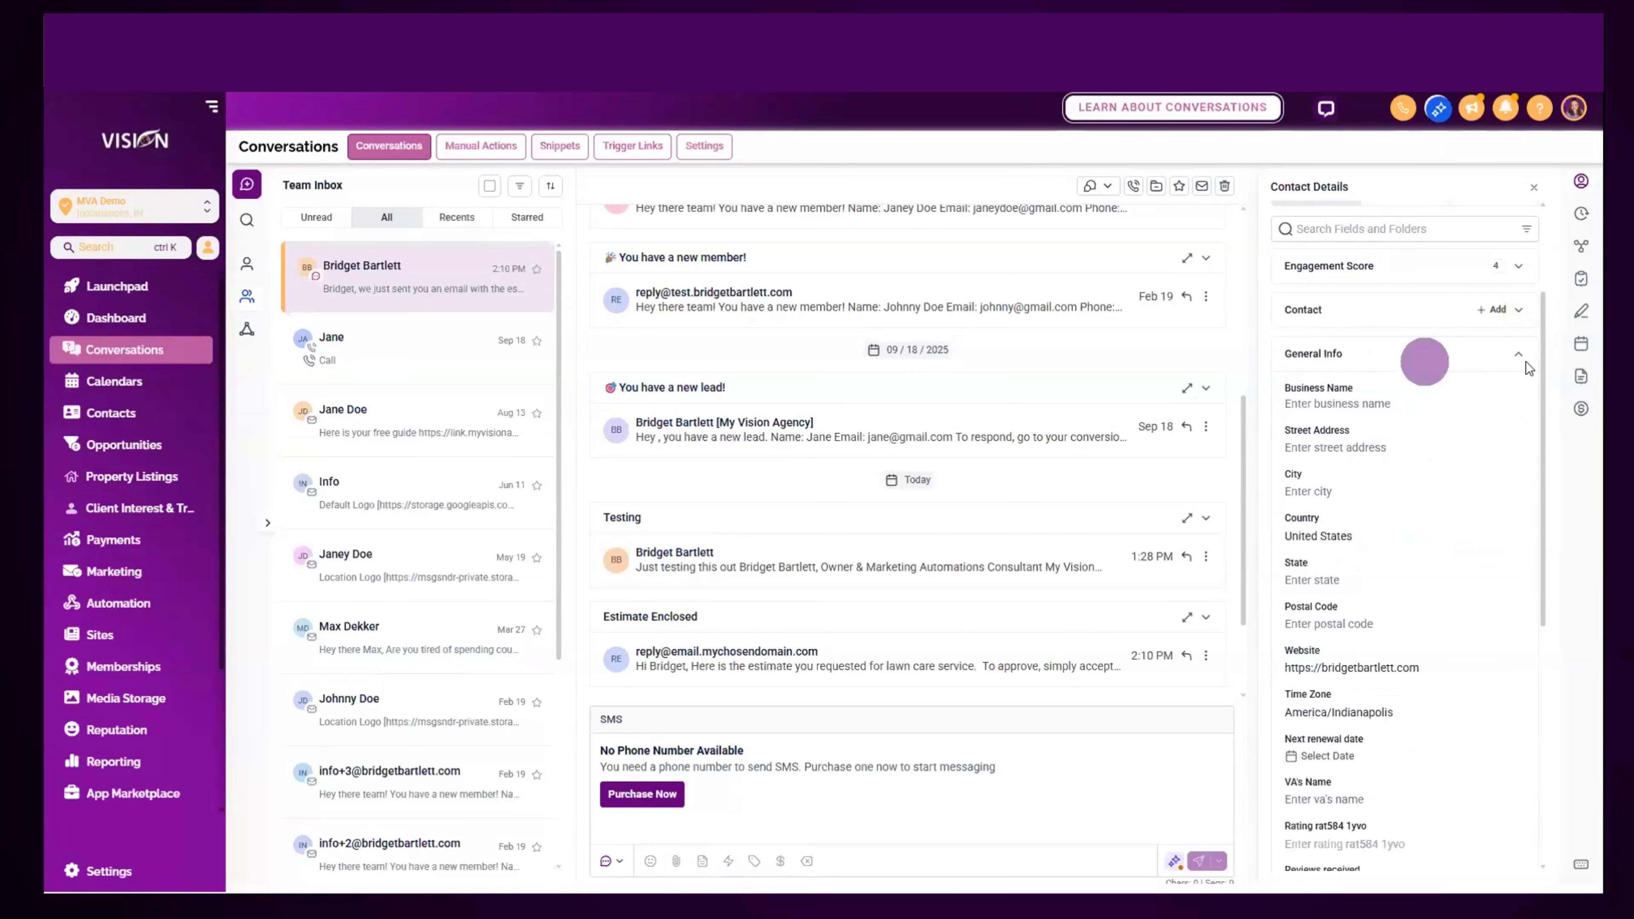
{"action": "left_click", "coordinate": [1522, 351]}
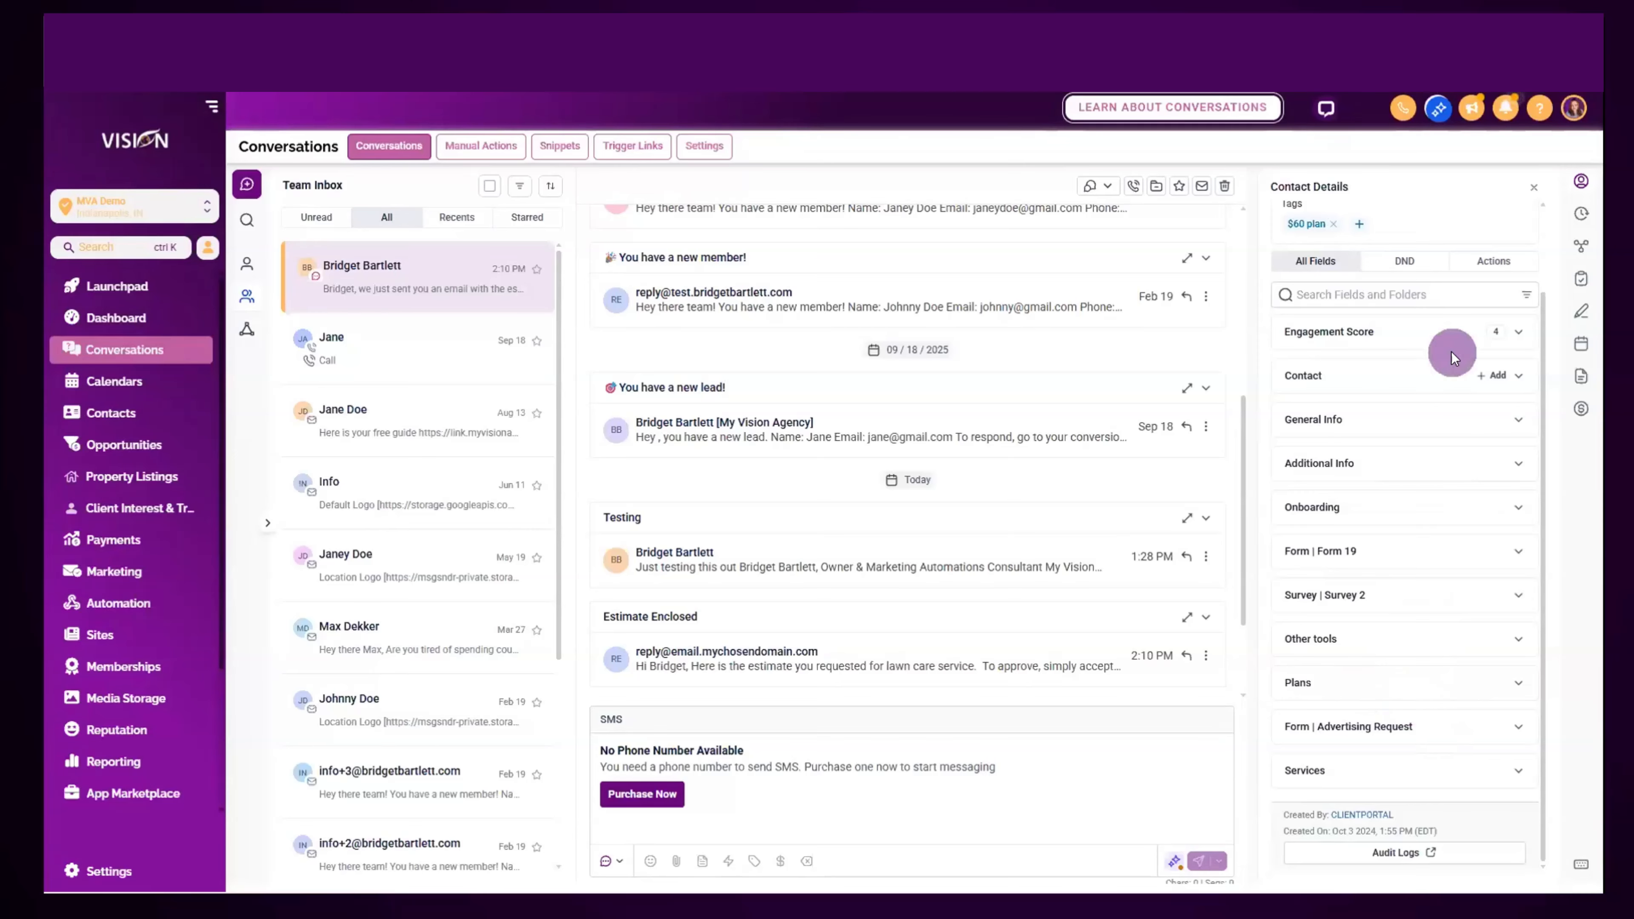
{"action": "left_click", "coordinate": [1404, 261]}
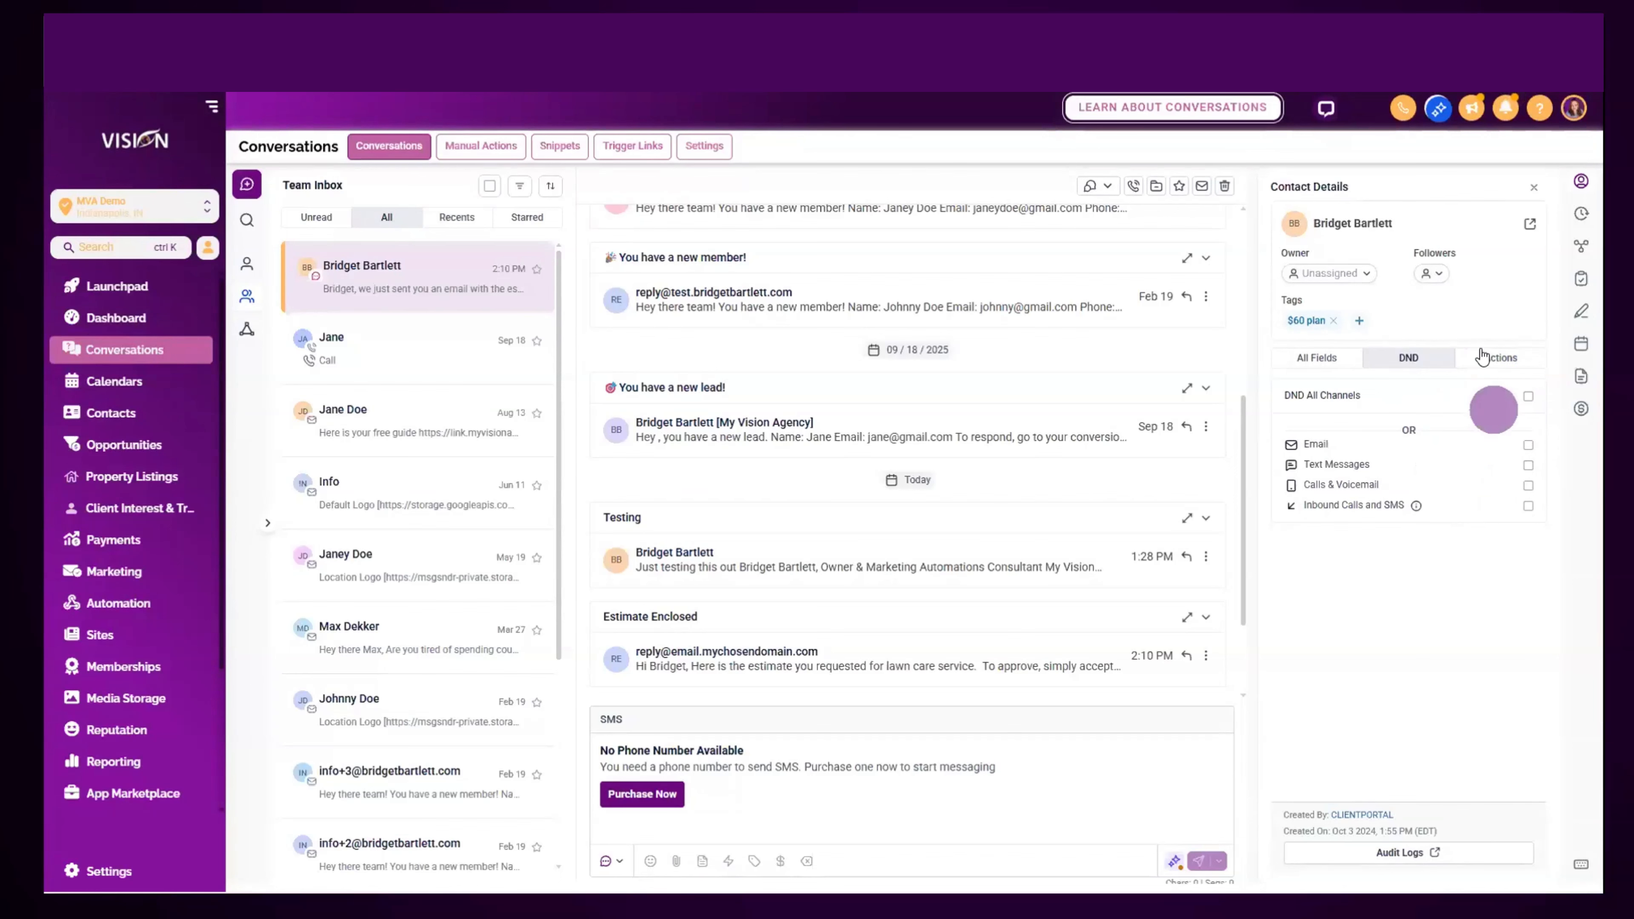
- View the contact's workflow actions and the Add to Automation form, closing the form without adding anything
{"action": "left_click", "coordinate": [1492, 372]}
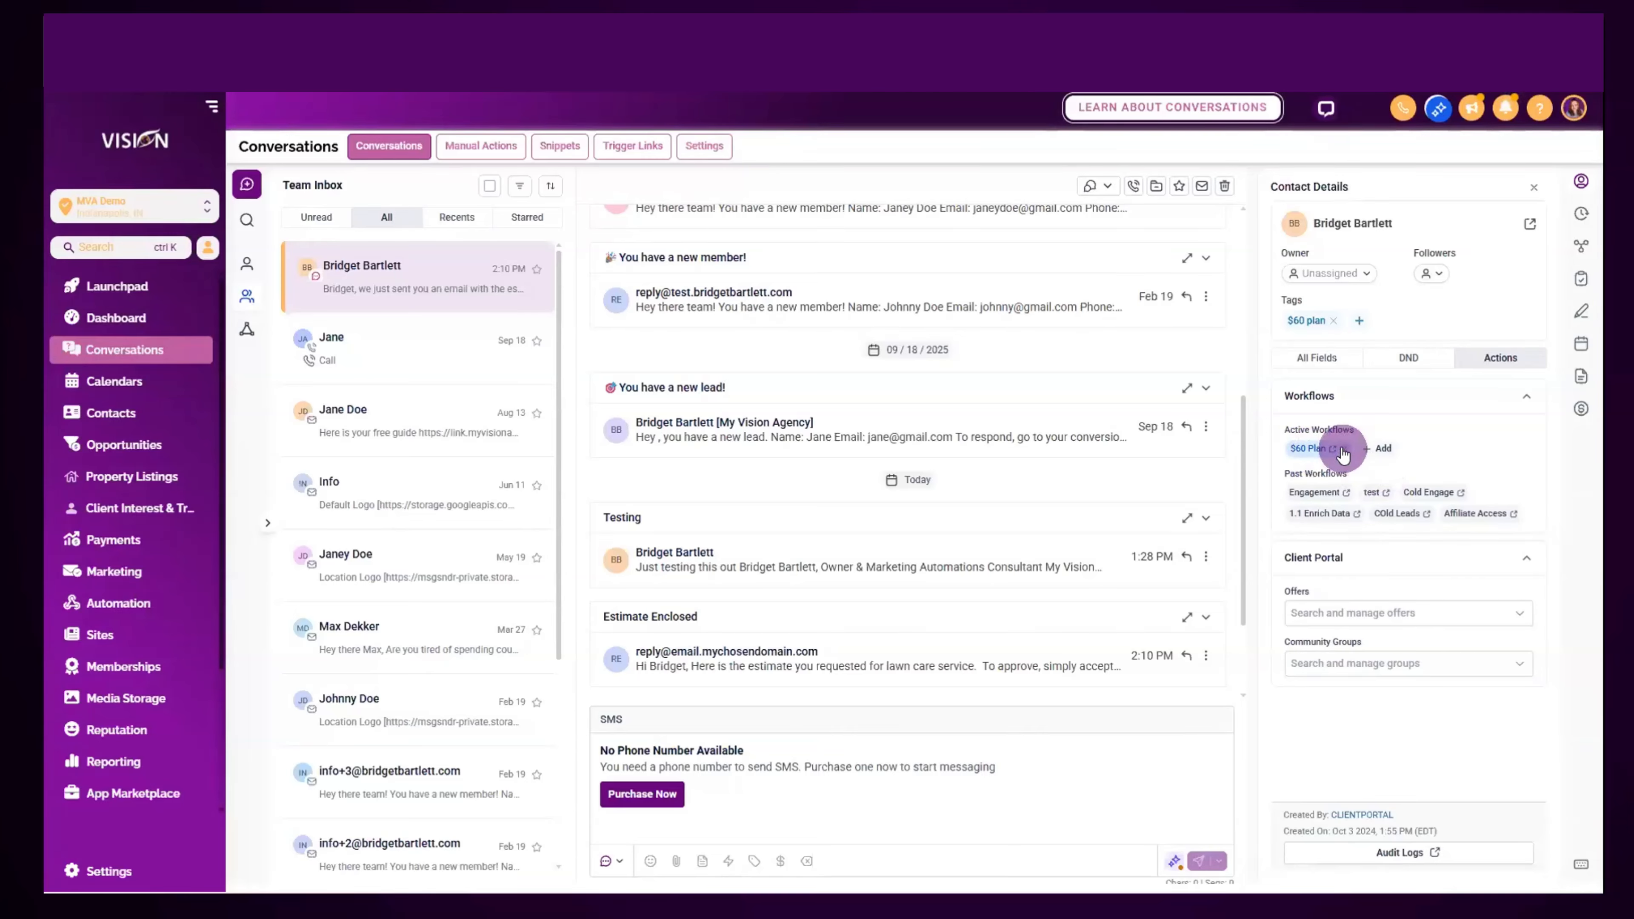
{"action": "left_click", "coordinate": [1381, 447]}
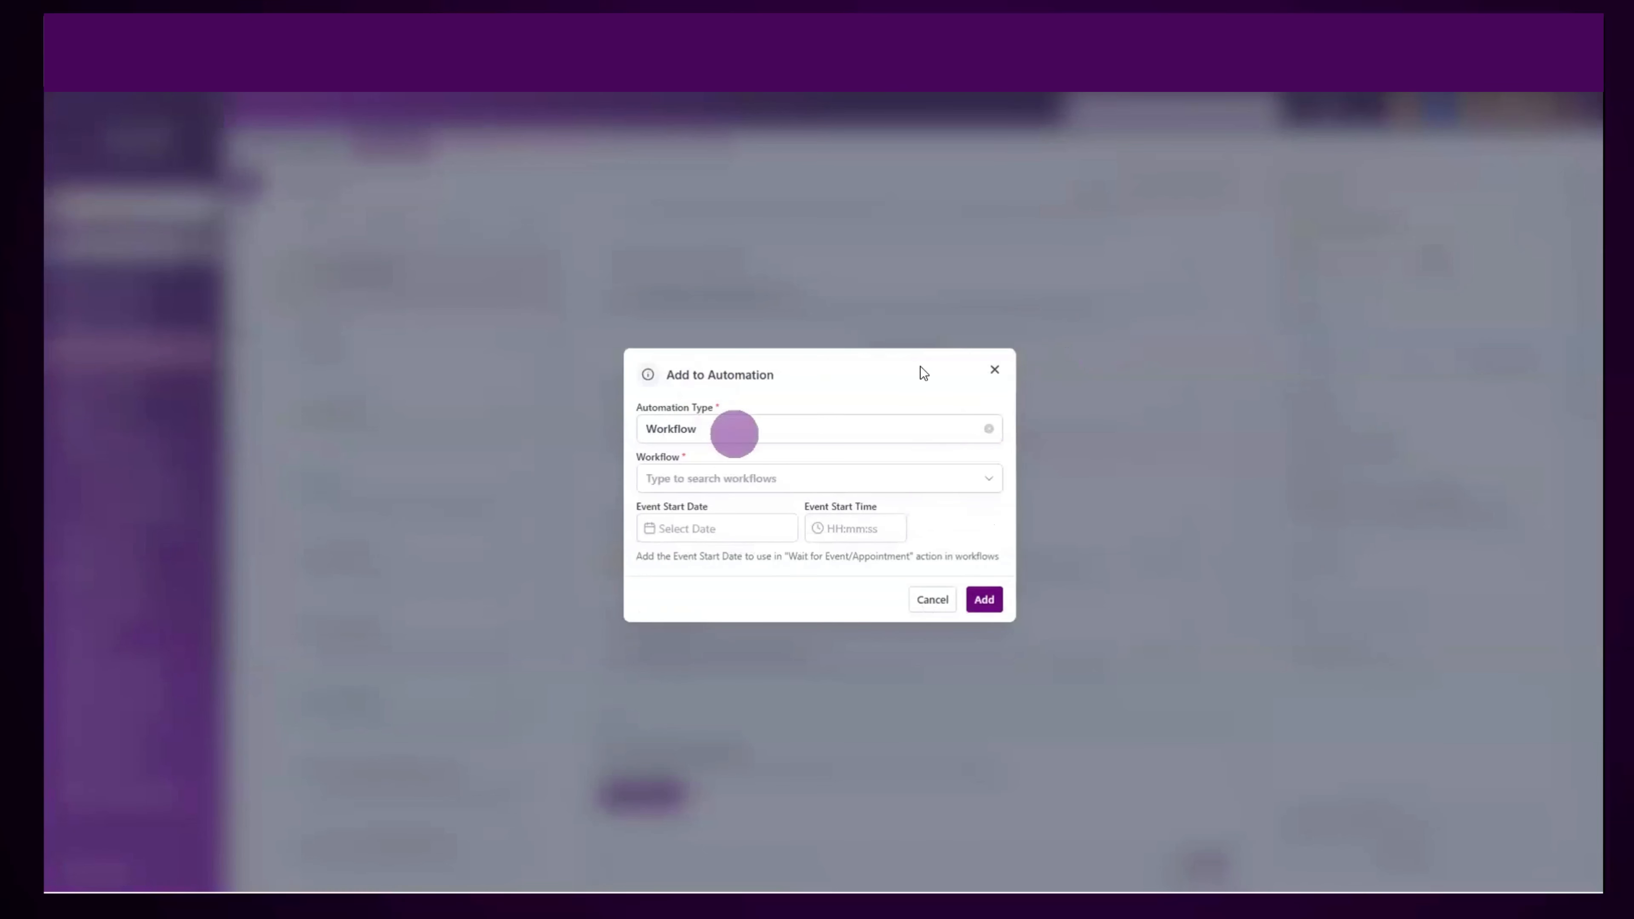
{"action": "left_click", "coordinate": [993, 370]}
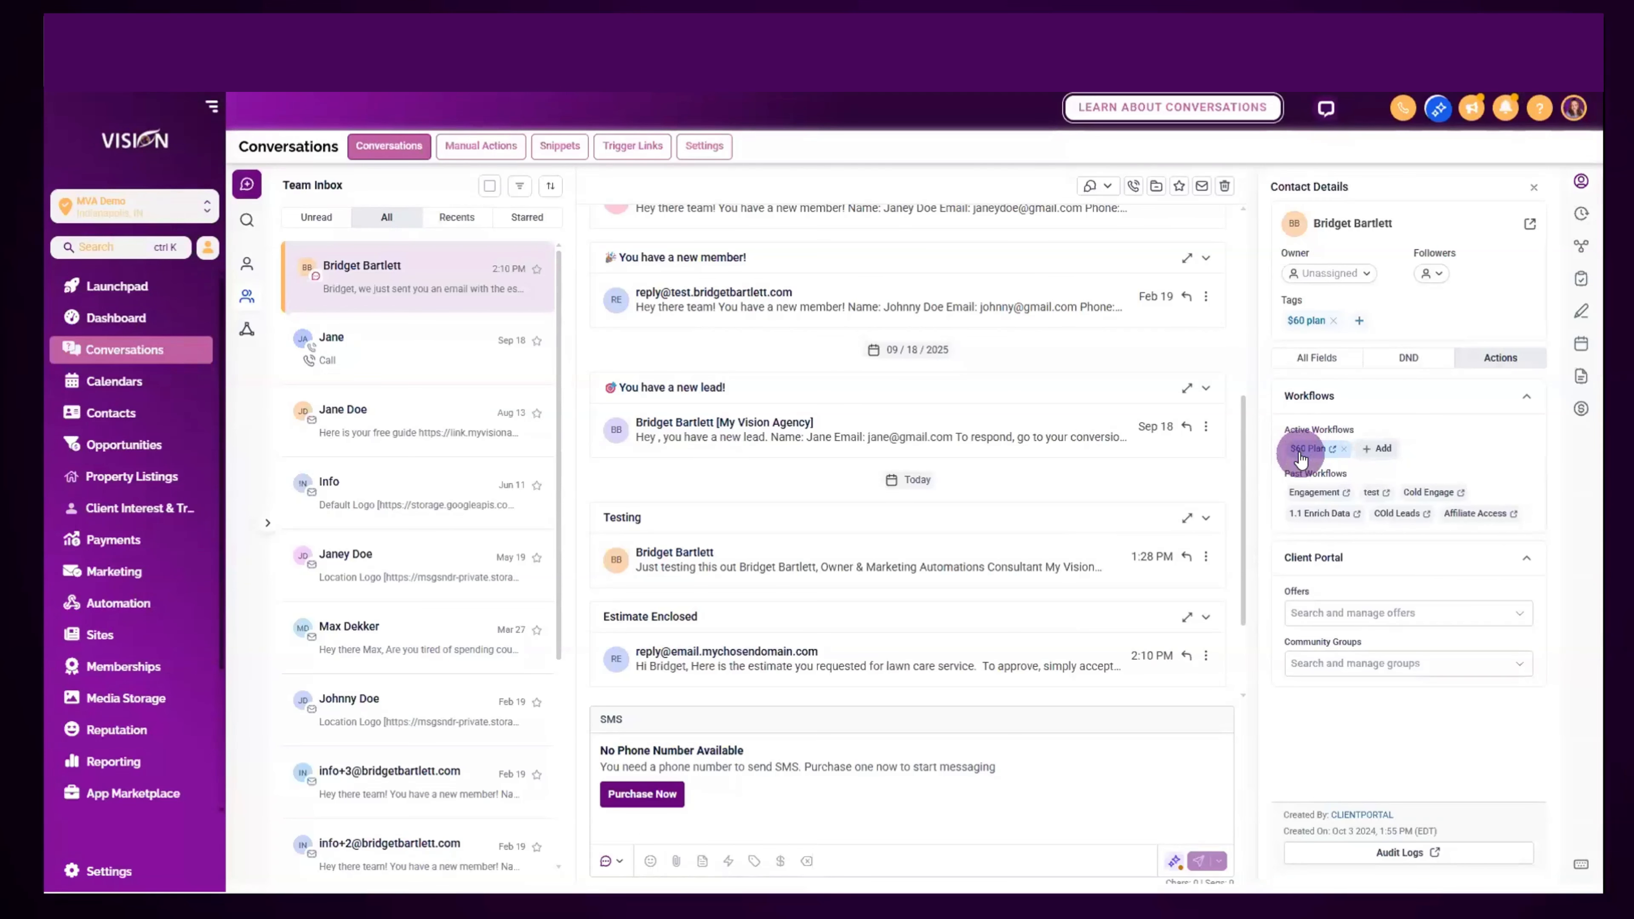
- Open the active $60 Plan workflow from the contact and review its execution logs, builder and enrollment history
{"action": "left_click", "coordinate": [1333, 447]}
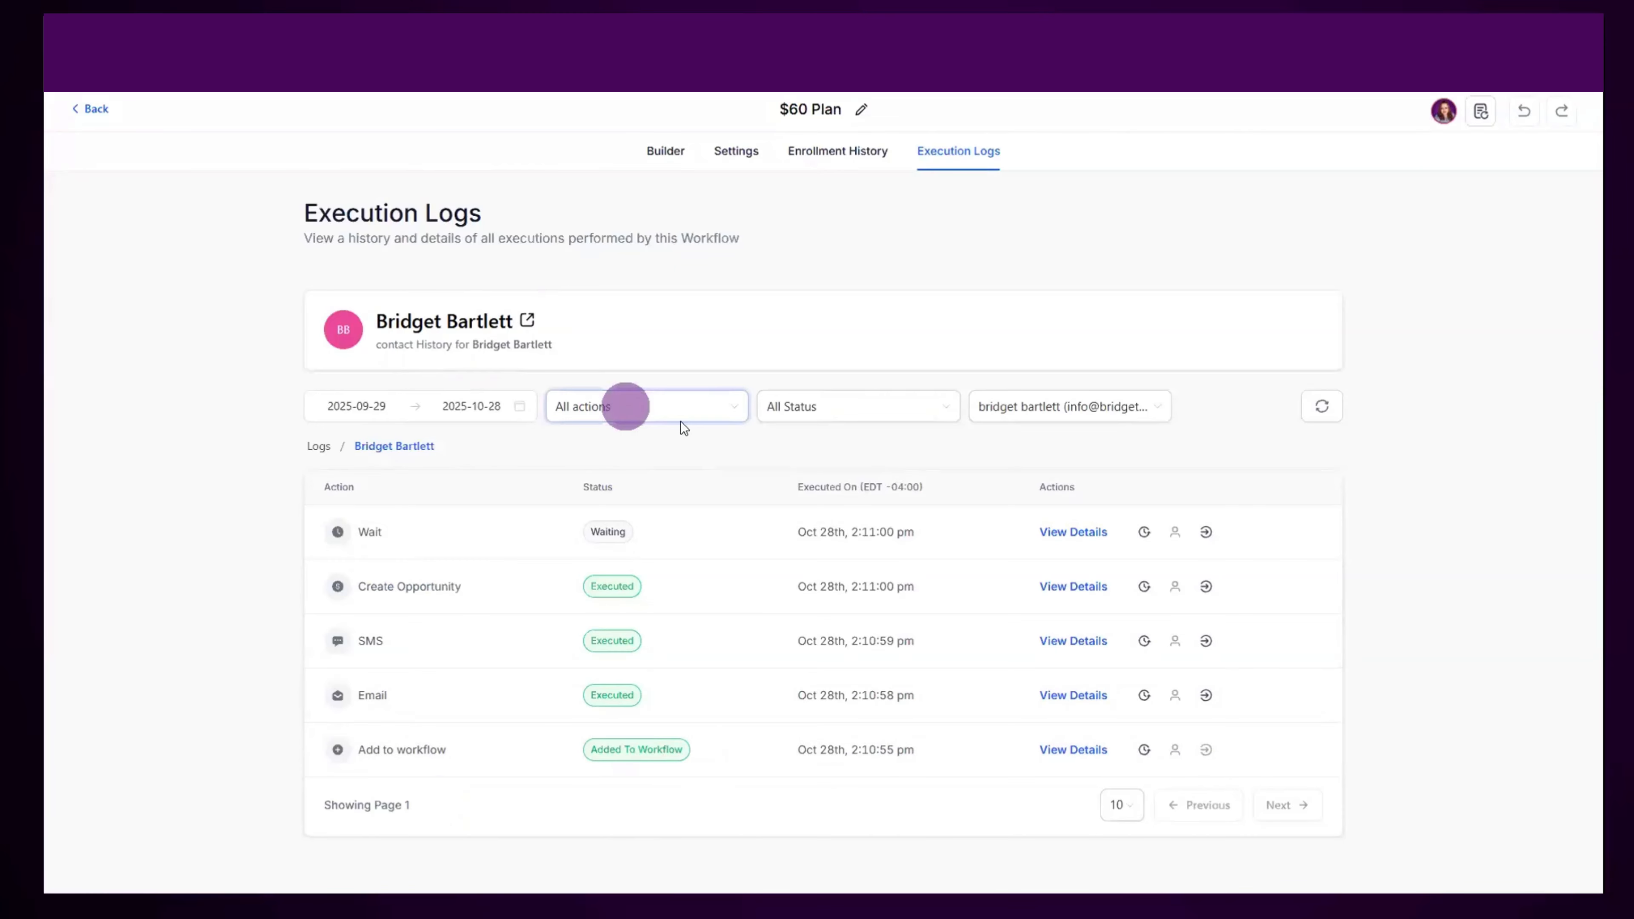
{"action": "left_click", "coordinate": [683, 158]}
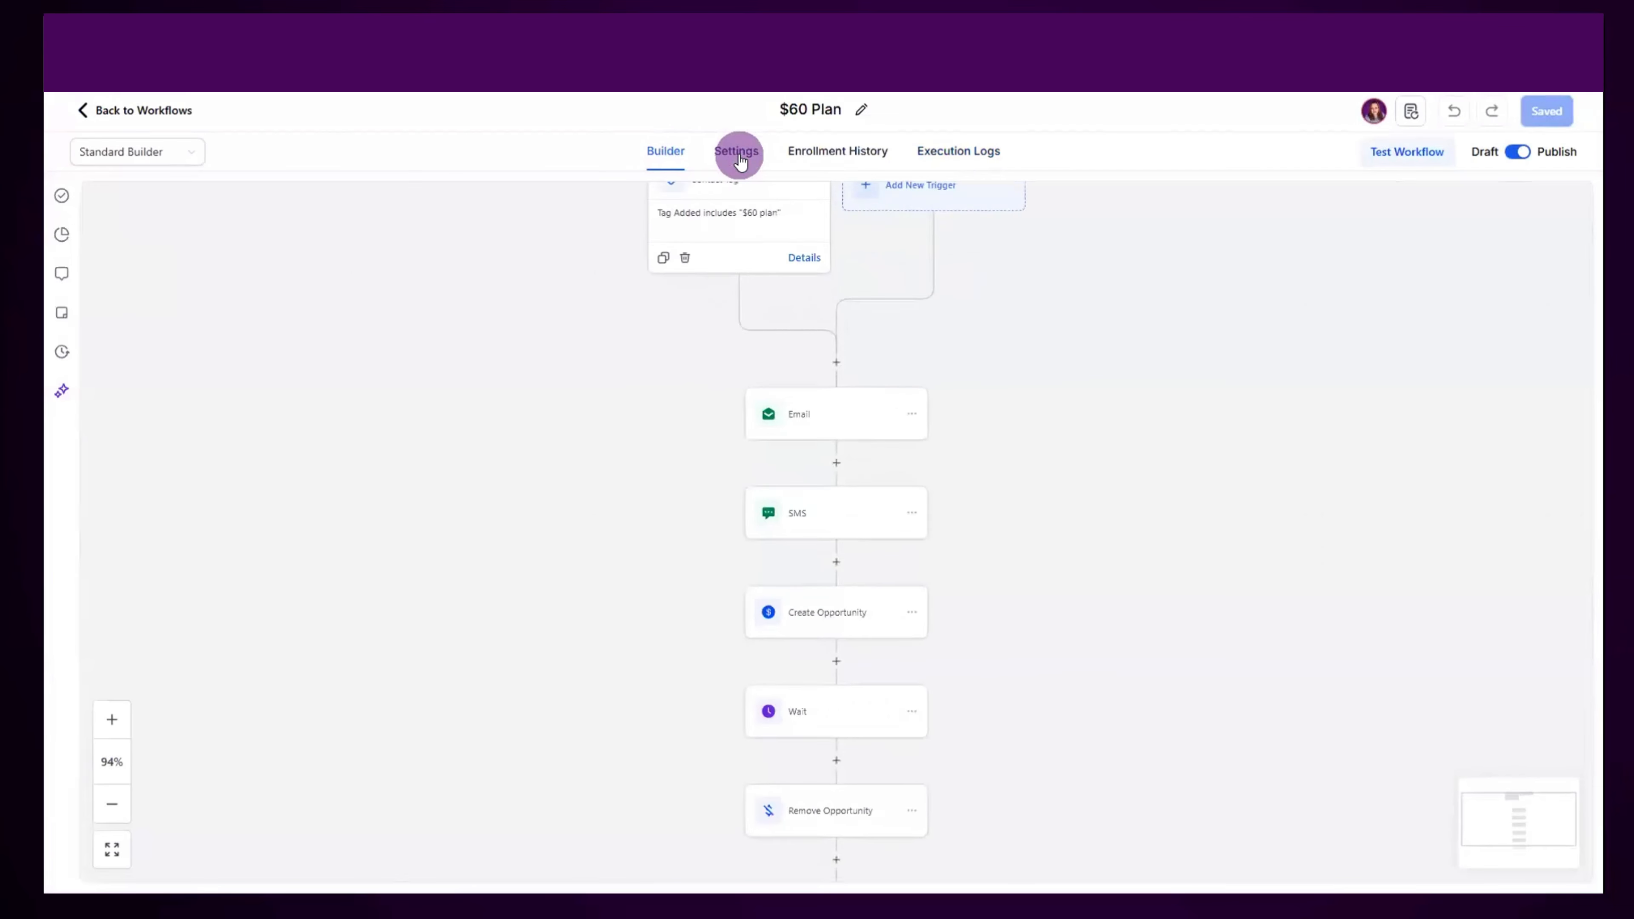
{"action": "left_click", "coordinate": [876, 162]}
{"action": "left_click", "coordinate": [965, 154]}
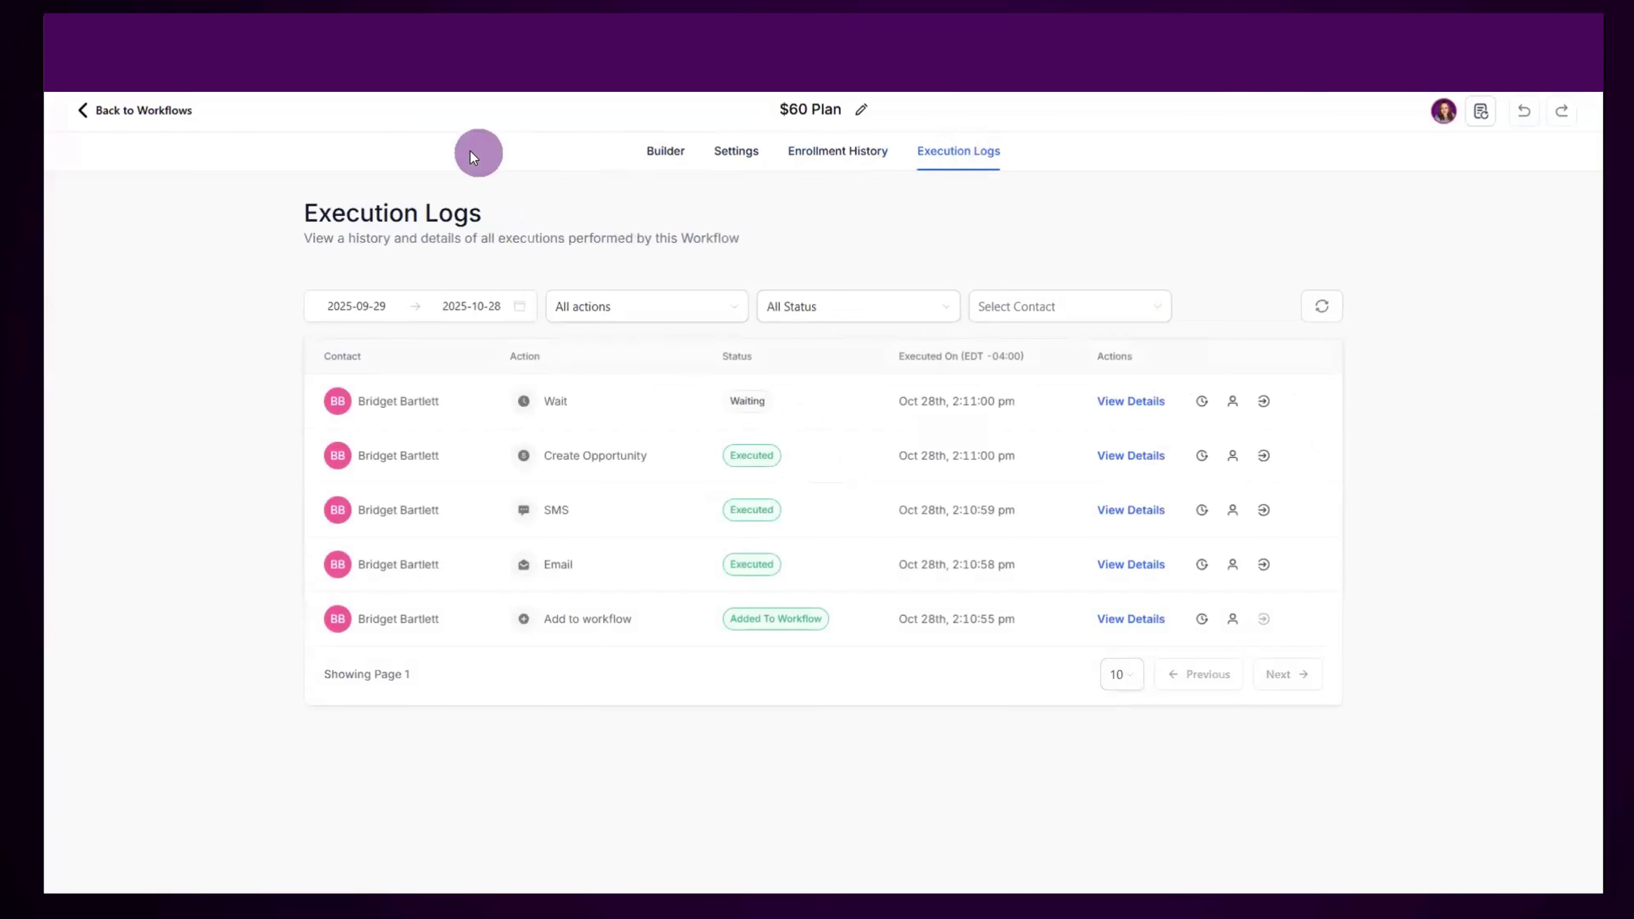
{"action": "left_click", "coordinate": [1207, 427]}
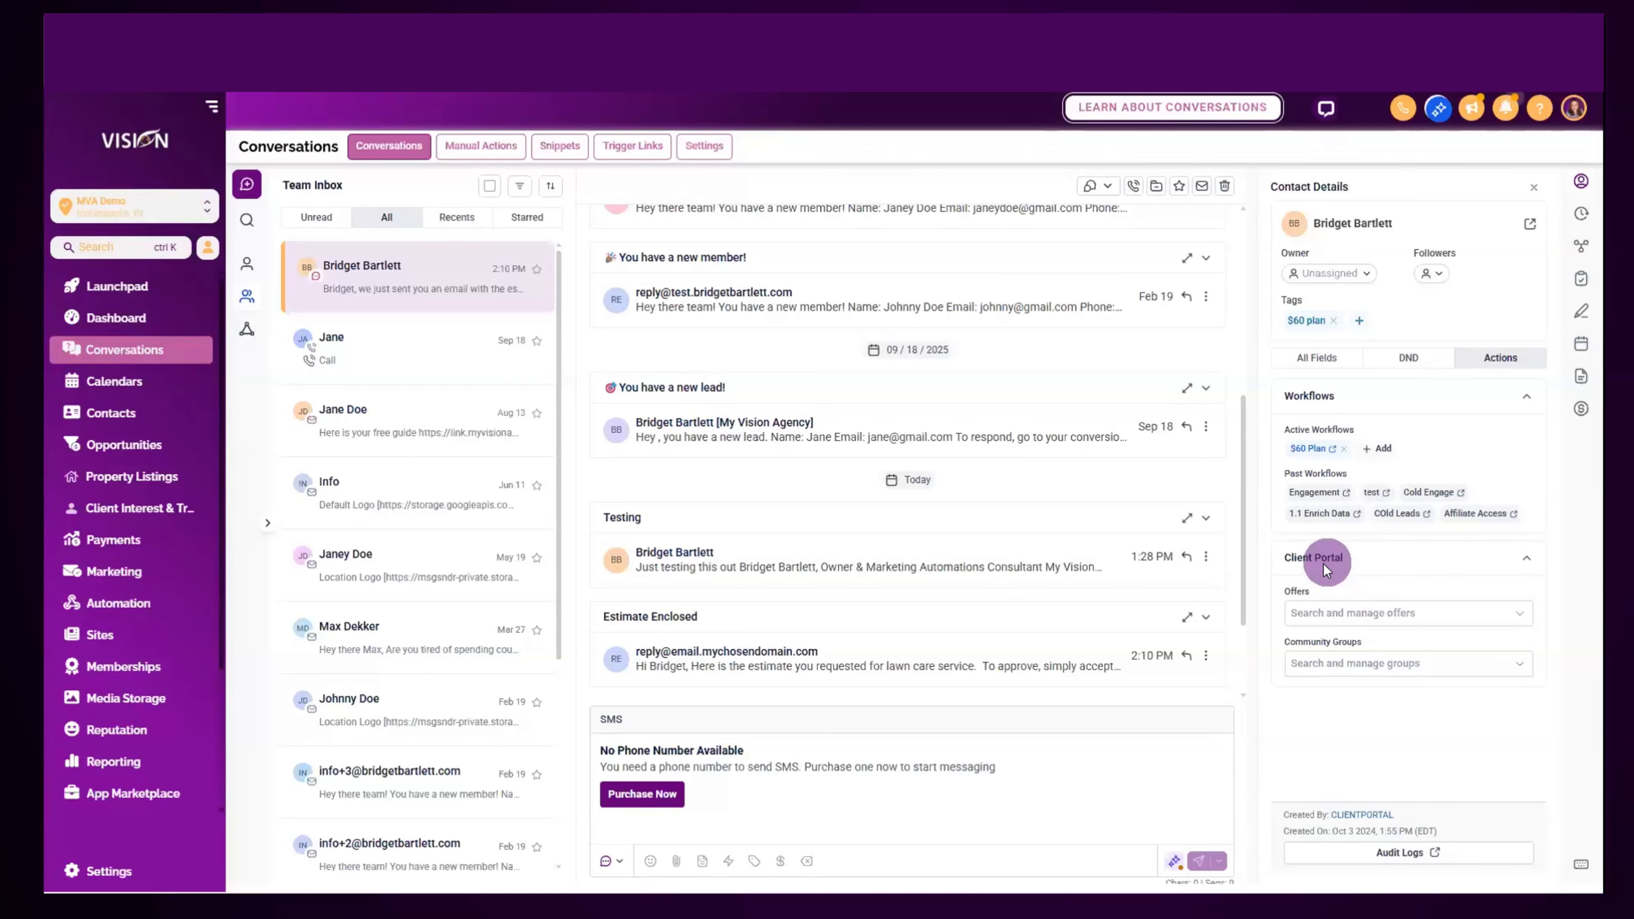
- Grant the contact the Demo 1 offer in the client portal and view the New Offer Access Granted email in full
{"action": "left_click", "coordinate": [1321, 618]}
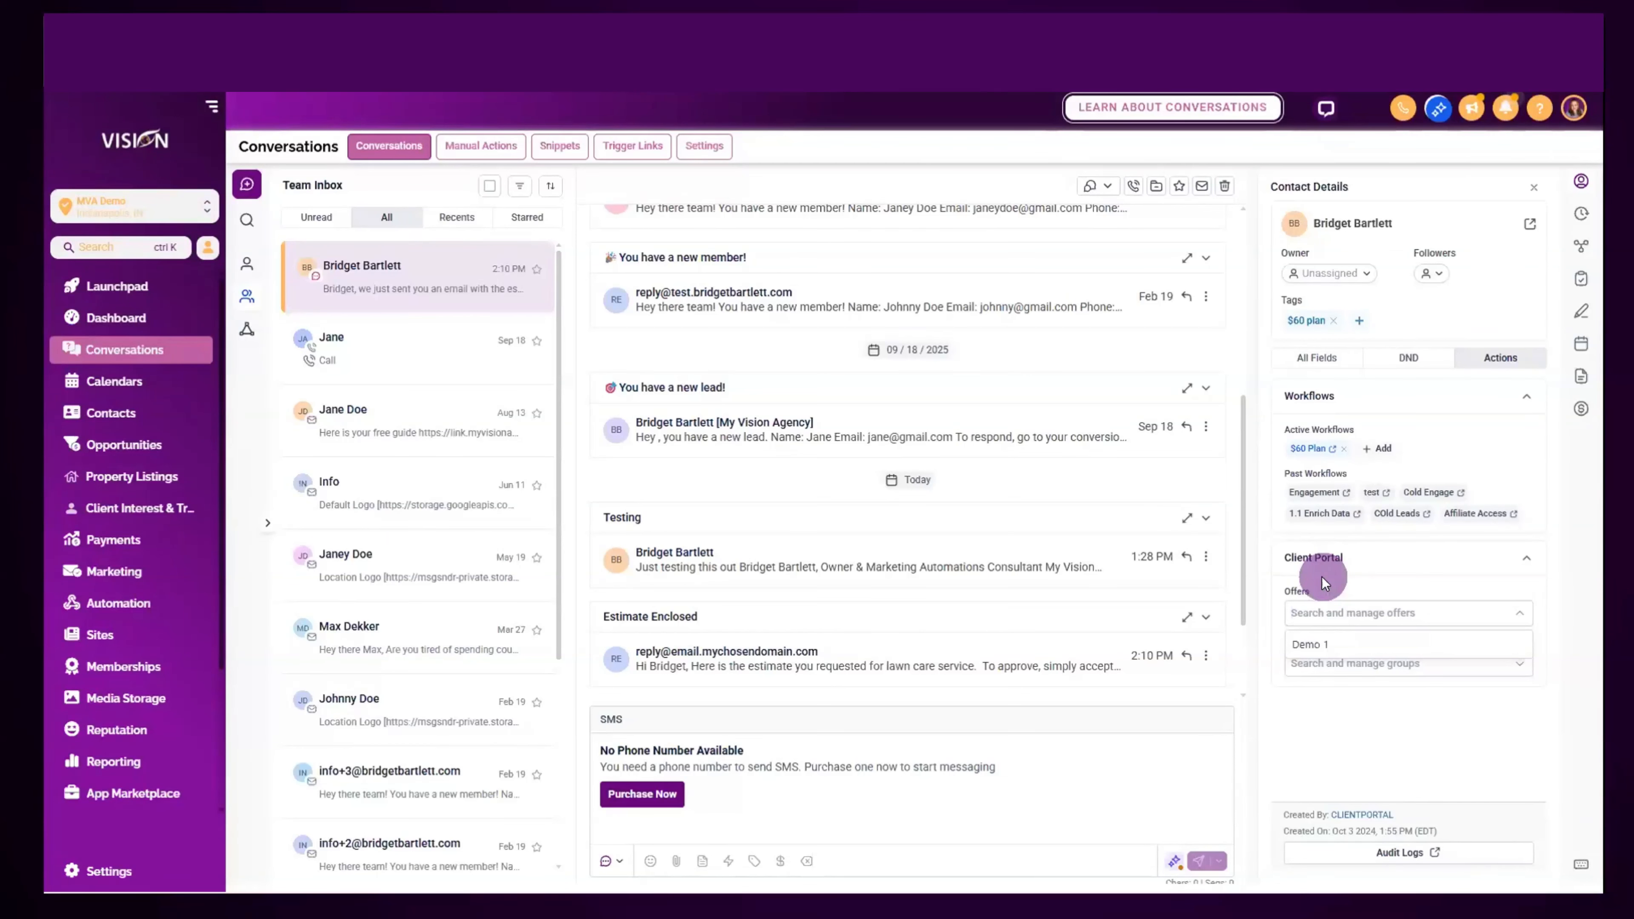
{"action": "left_click", "coordinate": [1335, 662]}
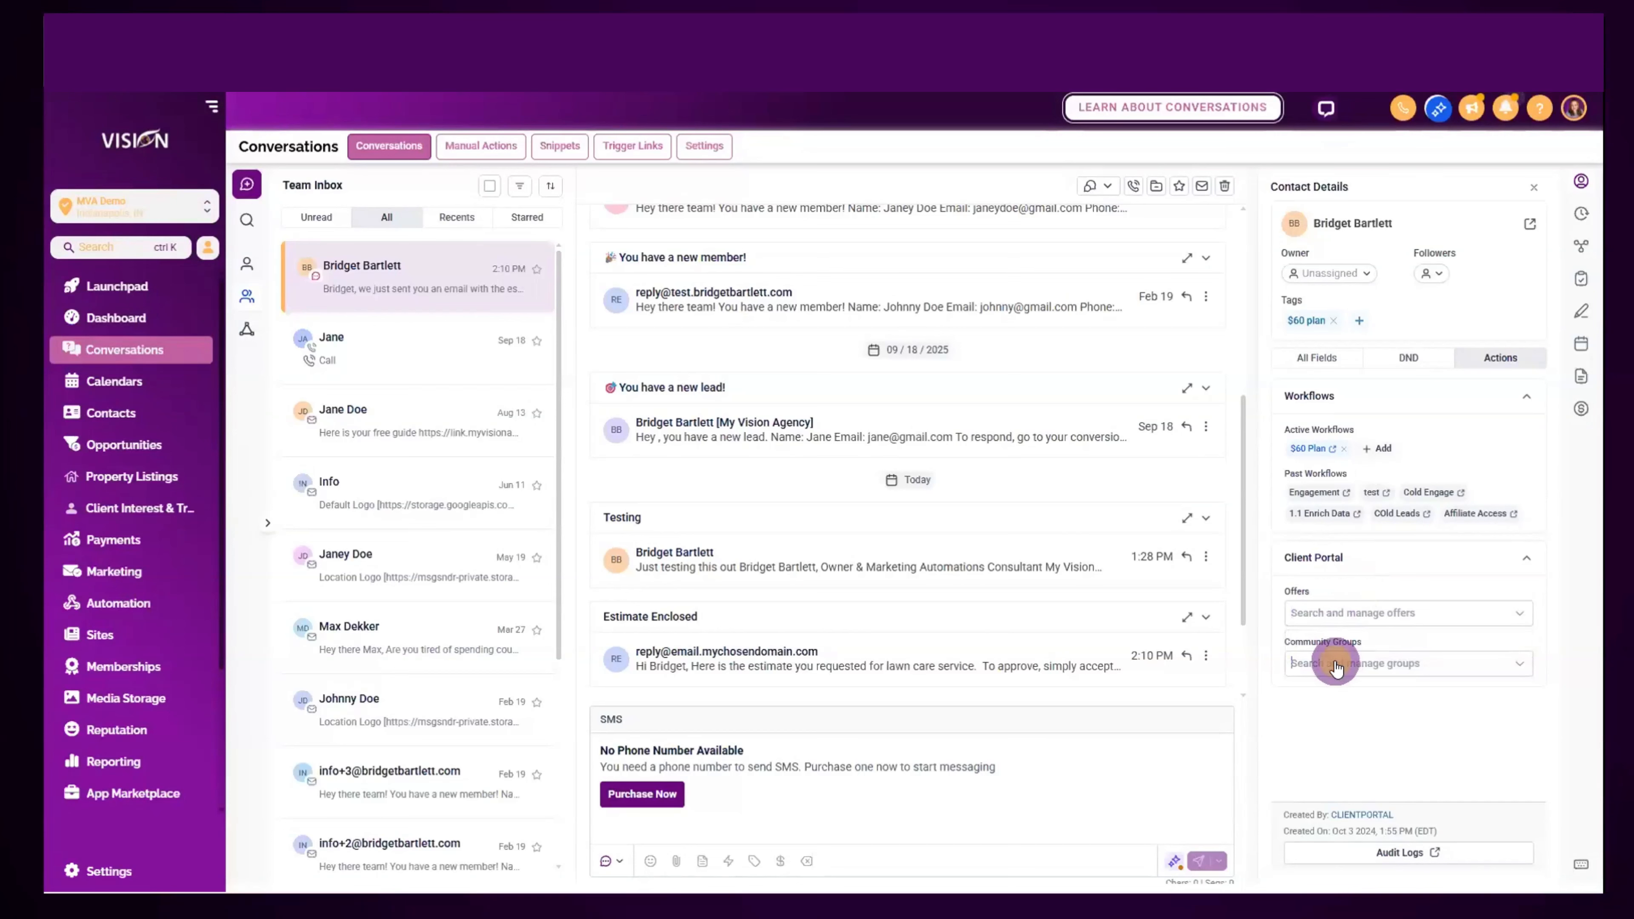
{"action": "left_click", "coordinate": [1313, 575]}
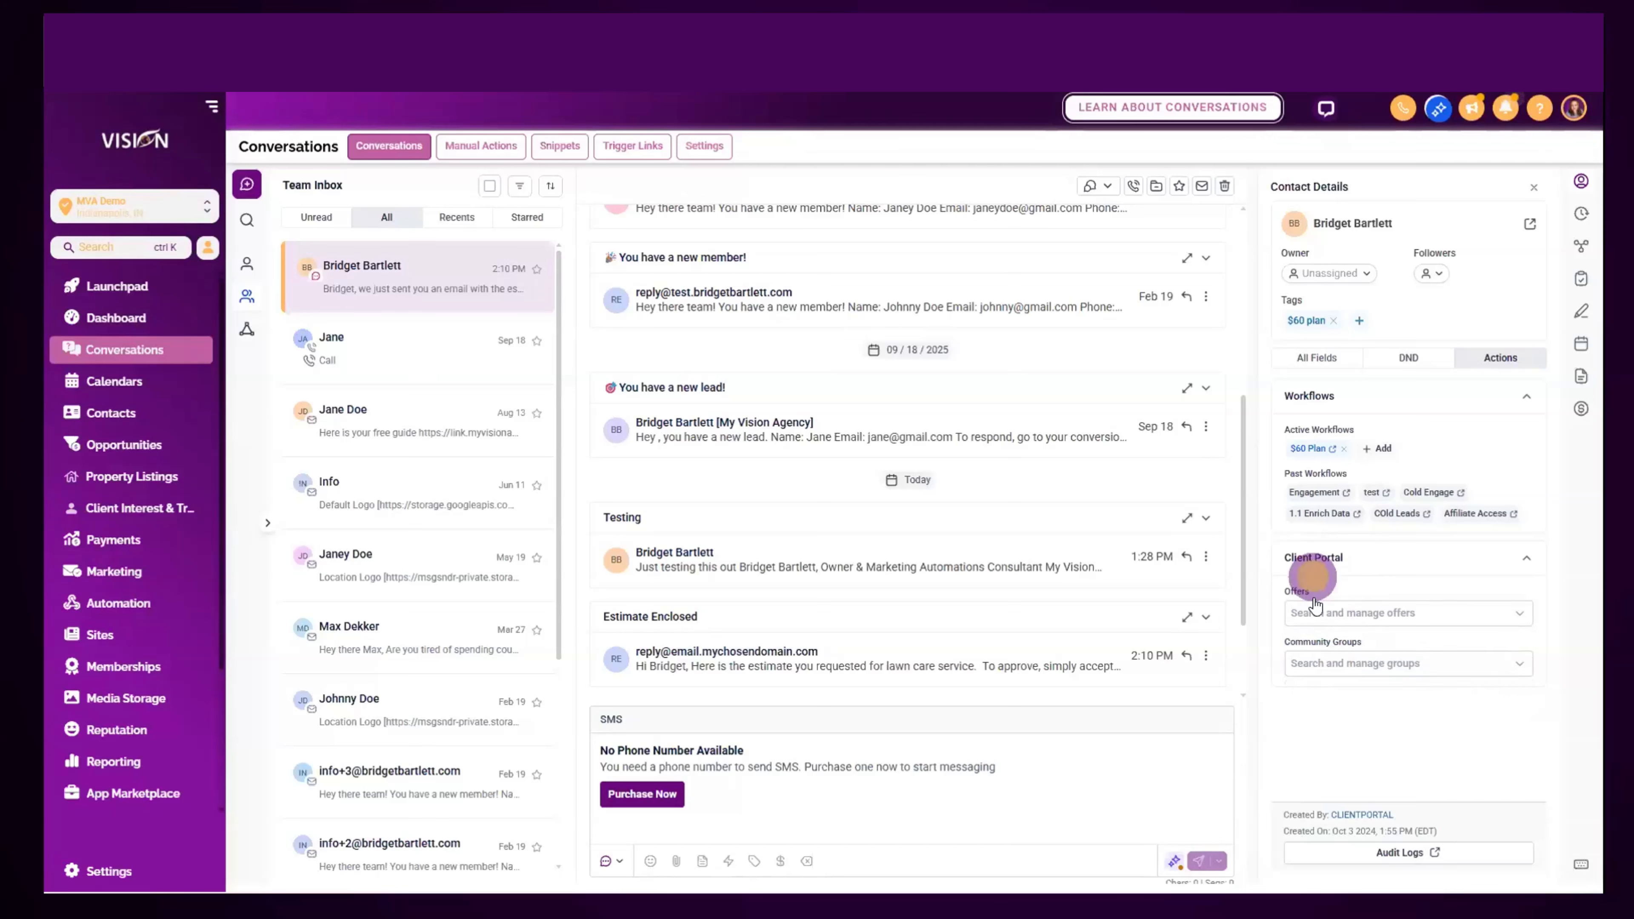
{"action": "left_click", "coordinate": [1331, 613]}
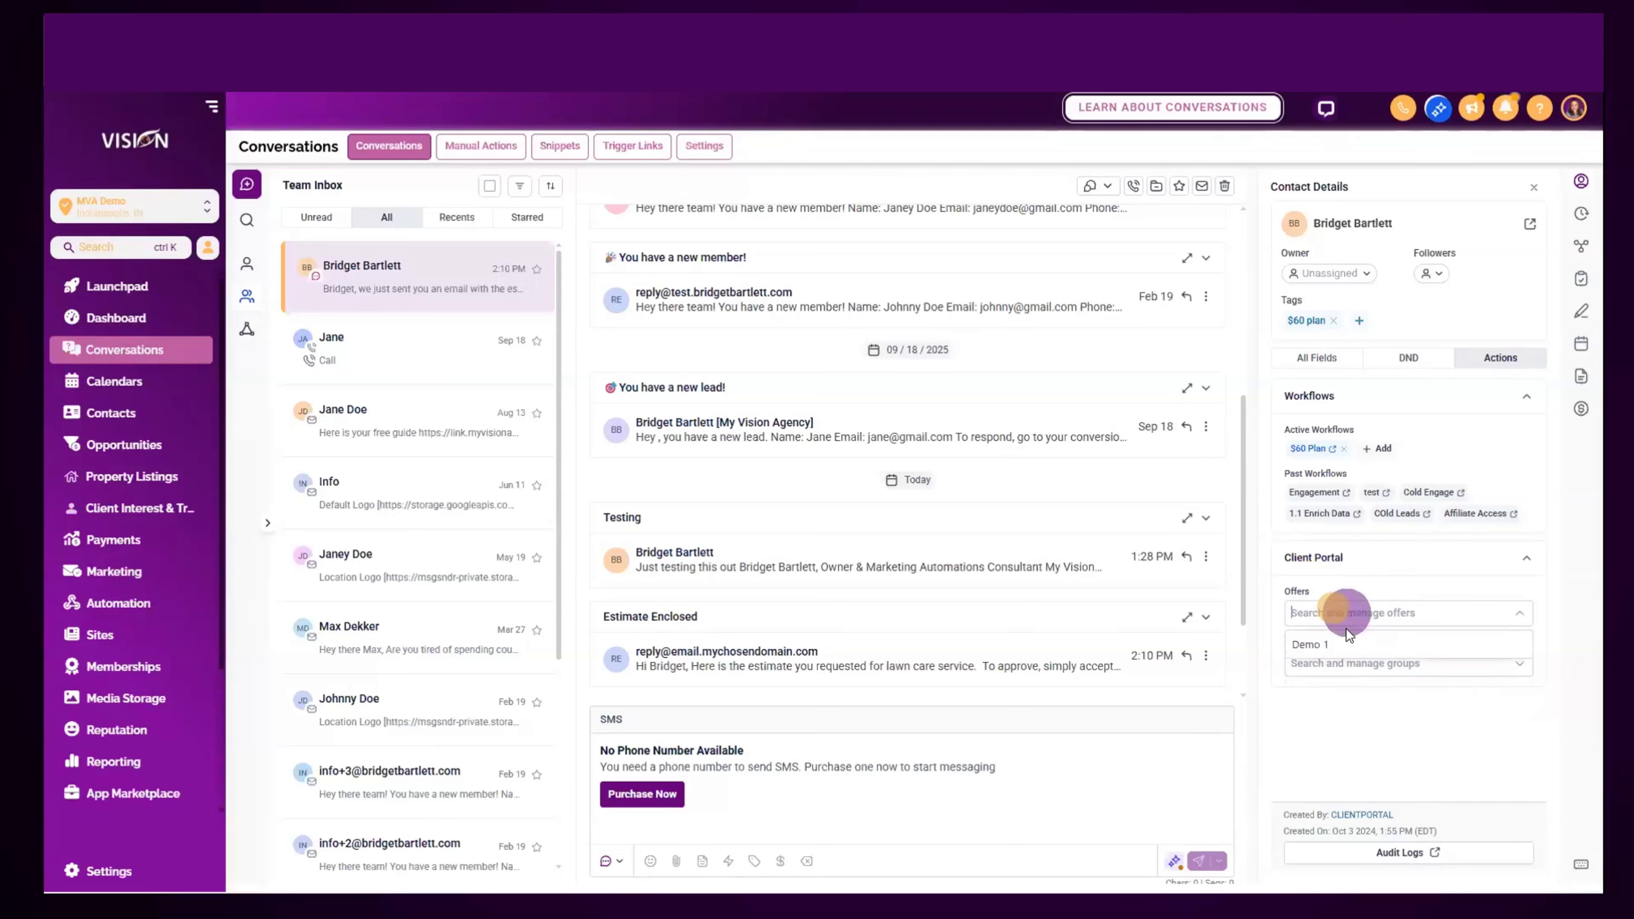
{"action": "left_click", "coordinate": [1313, 644]}
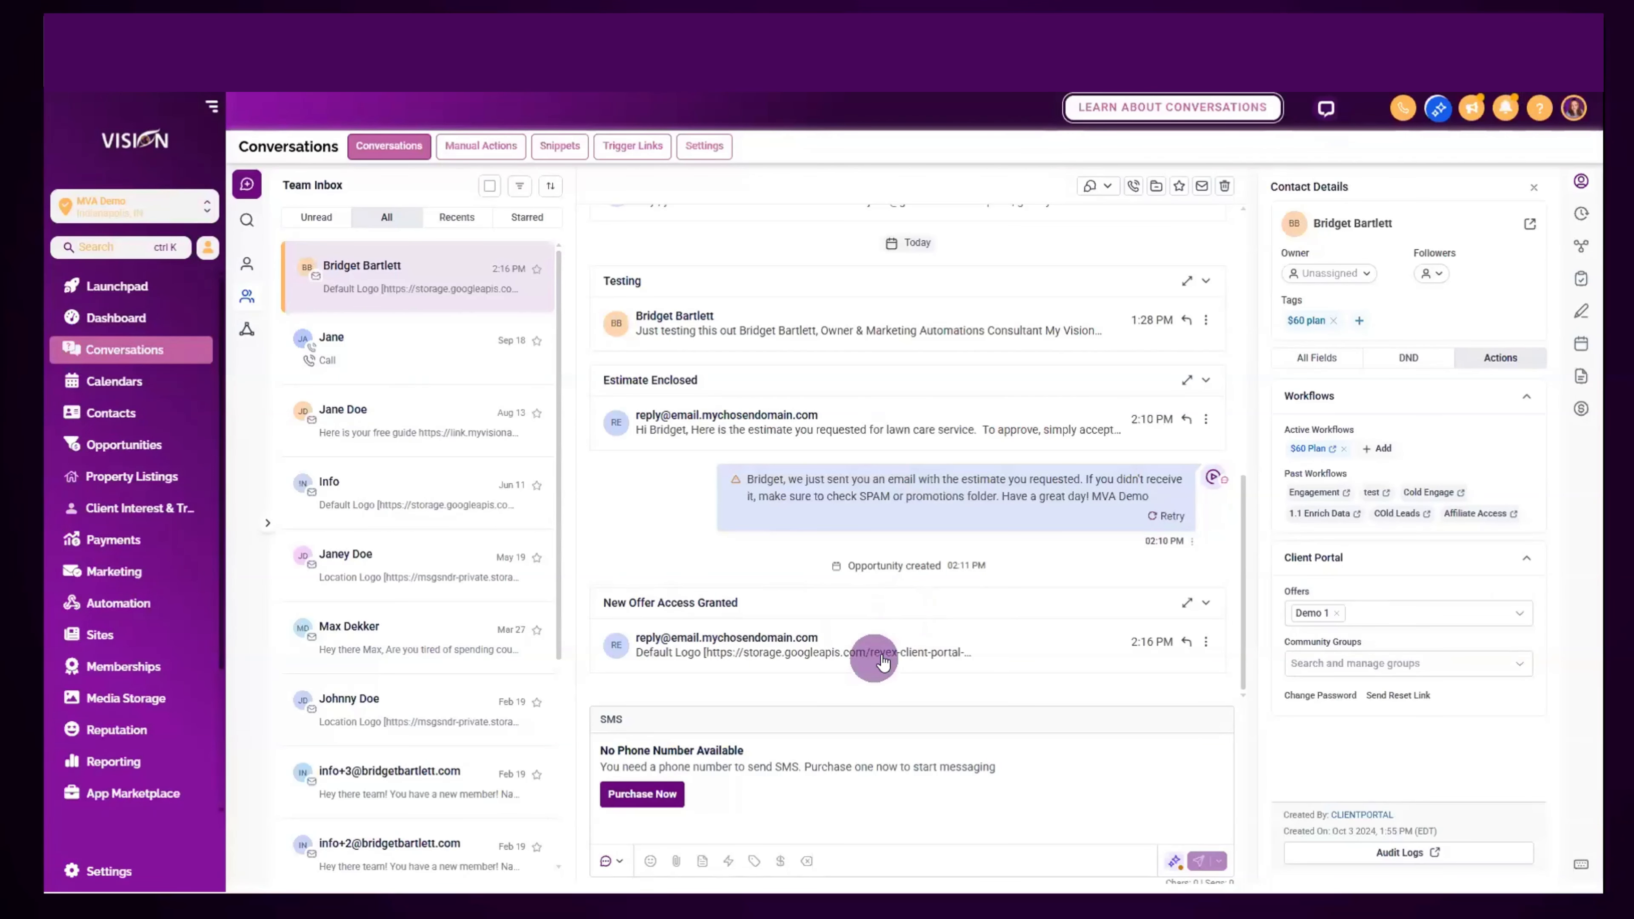
{"action": "left_click", "coordinate": [1187, 603]}
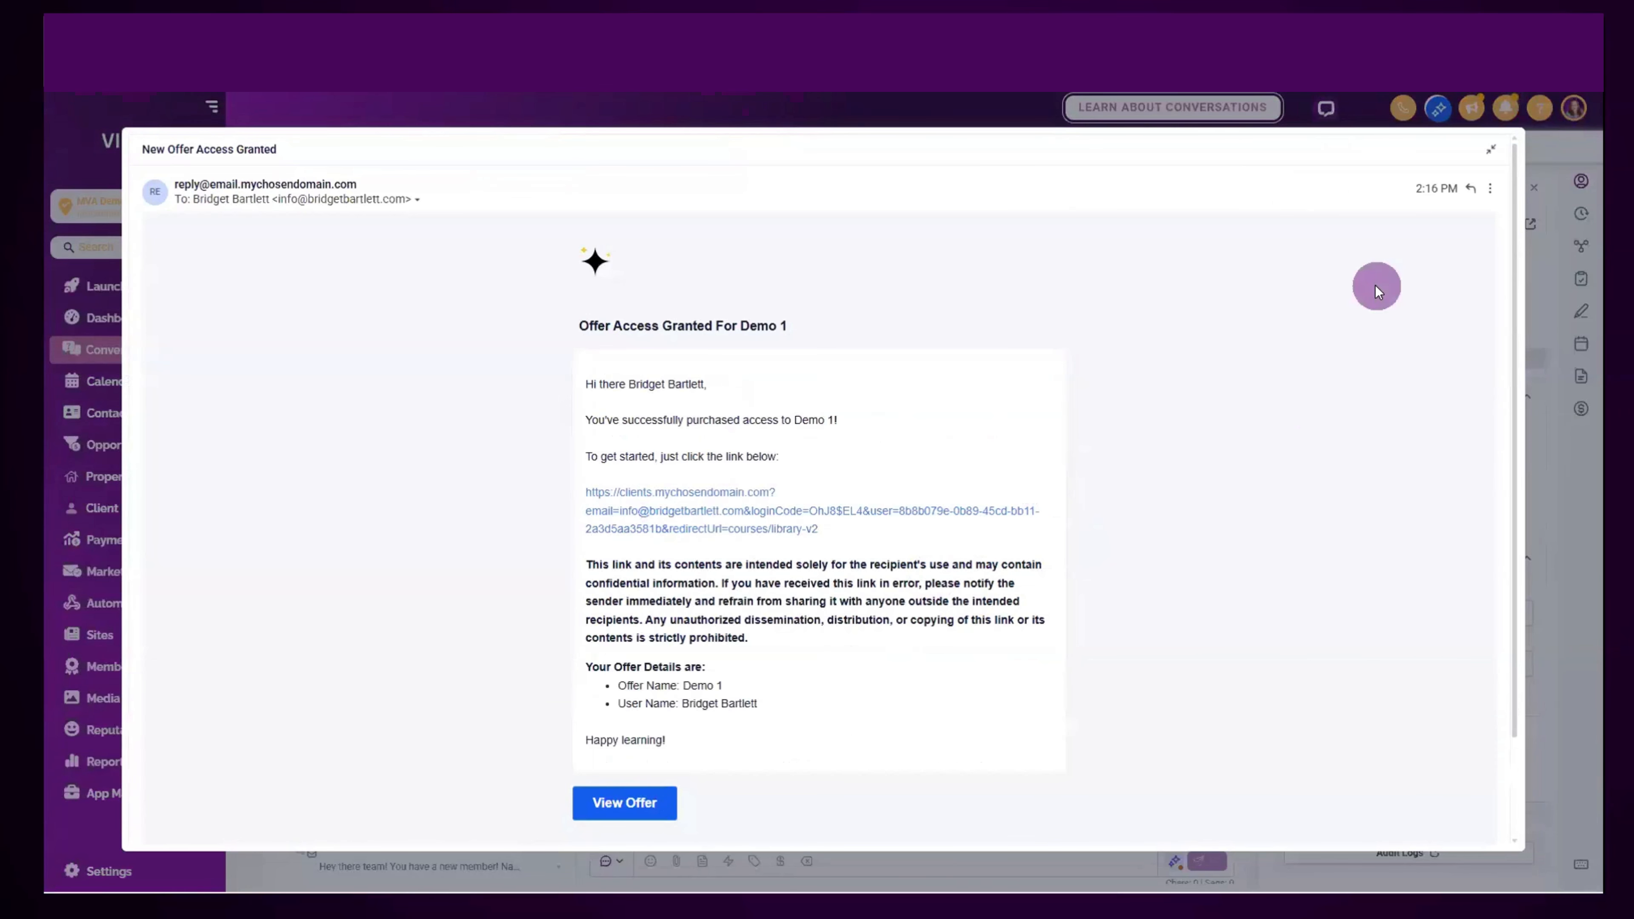
{"action": "left_click", "coordinate": [1499, 149]}
- Add the contact to the Demo 1 community group in the client portal
{"action": "left_click", "coordinate": [1361, 667]}
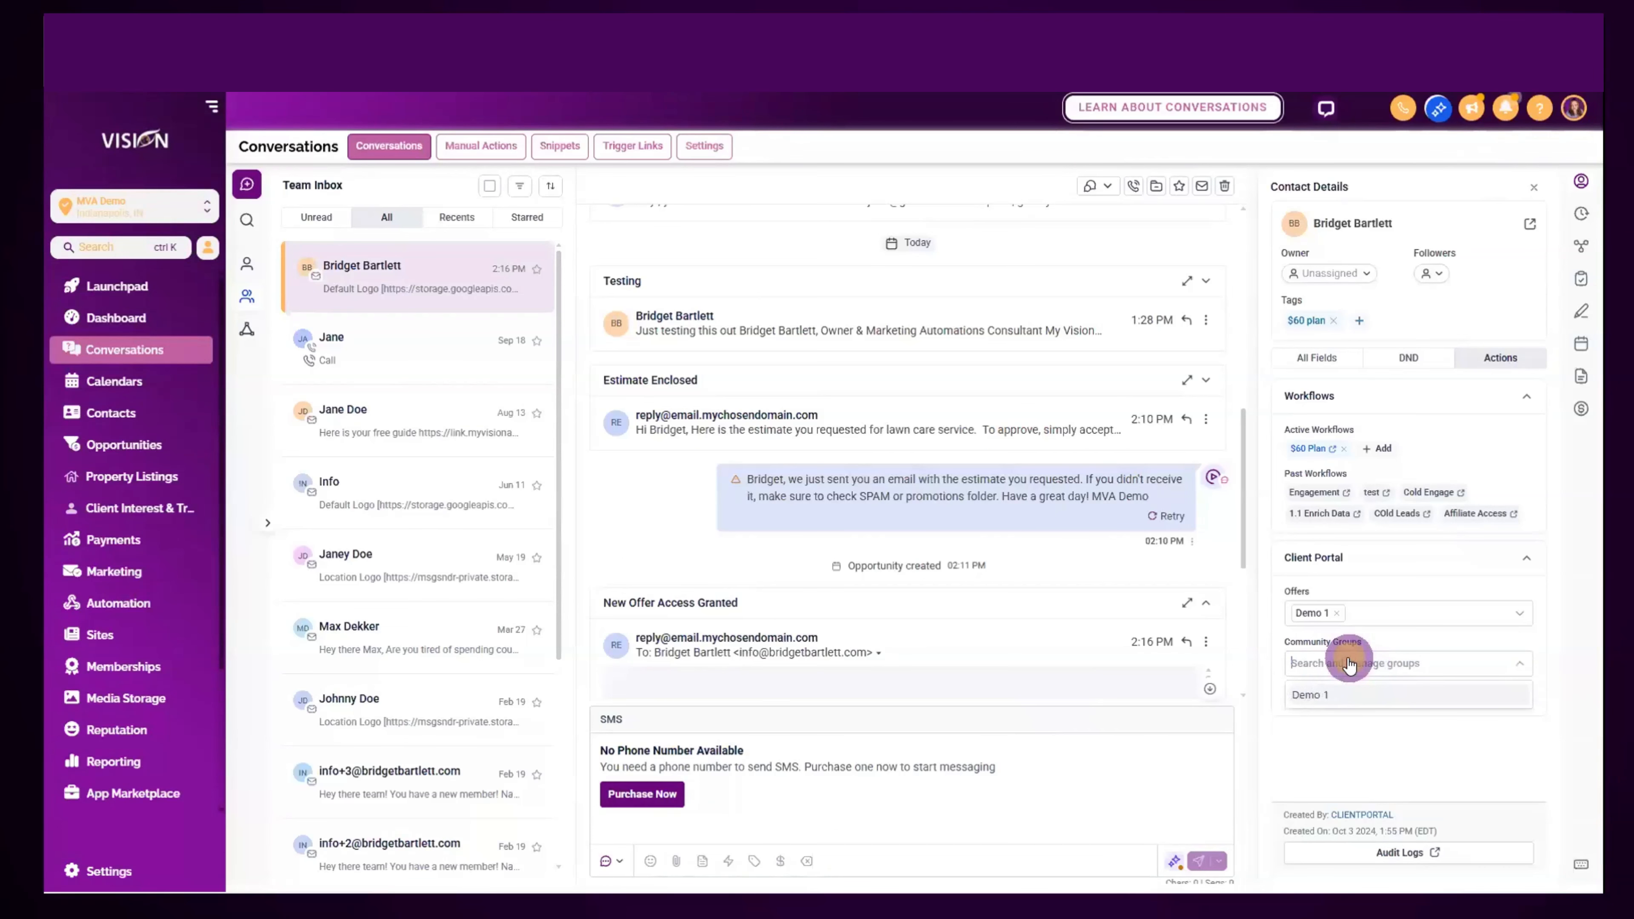
{"action": "left_click", "coordinate": [1316, 696]}
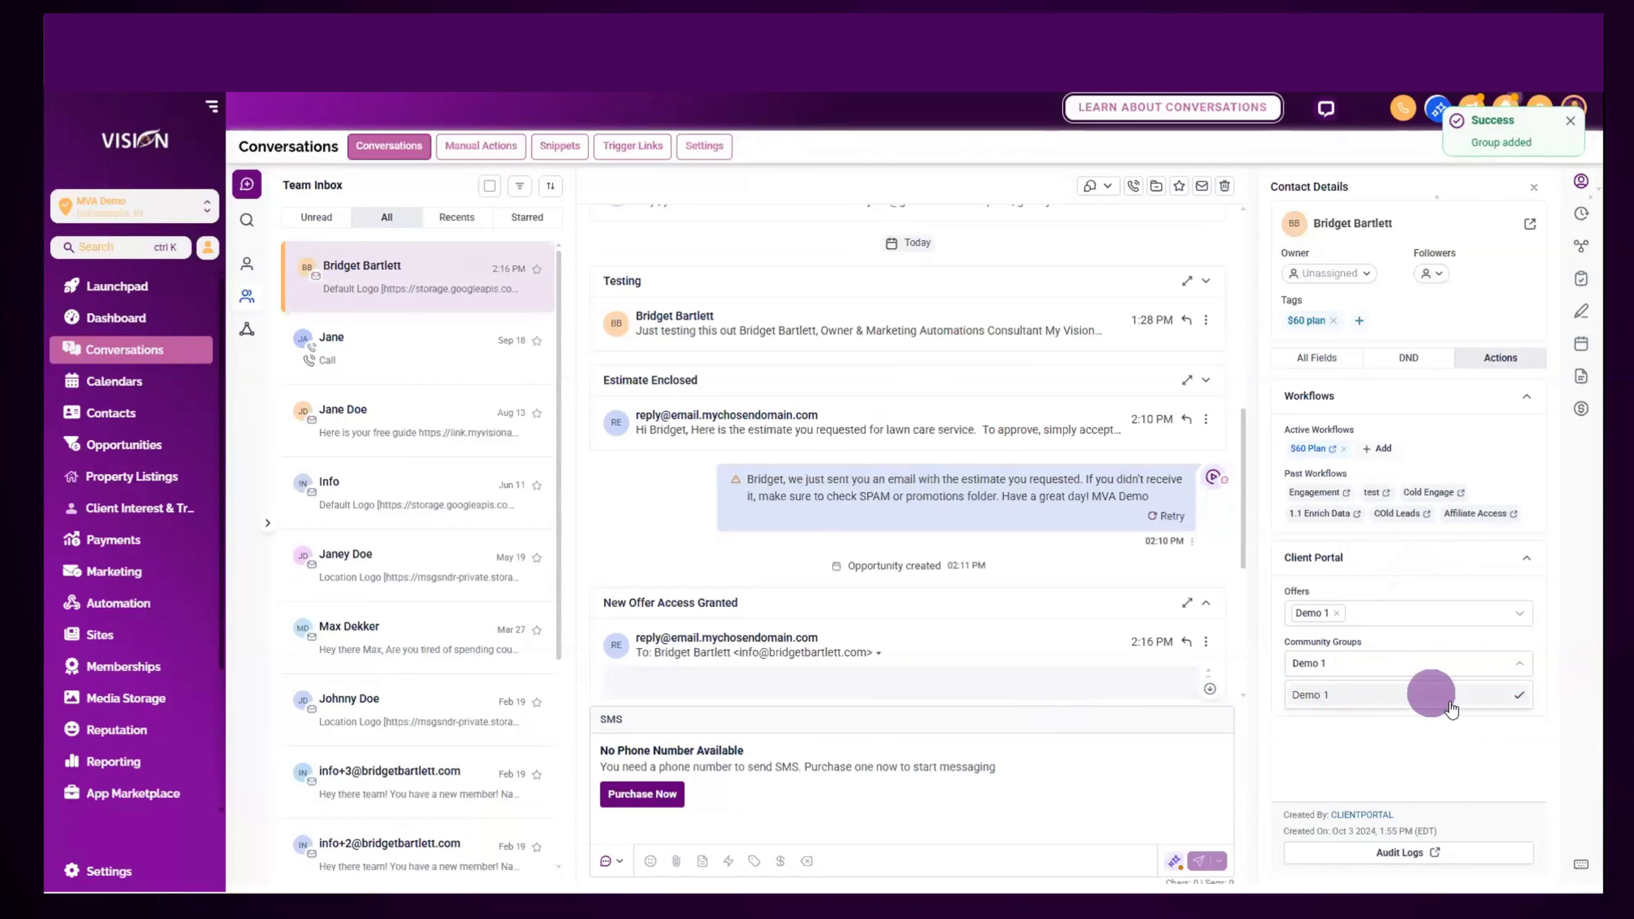
{"action": "left_click", "coordinate": [1396, 695]}
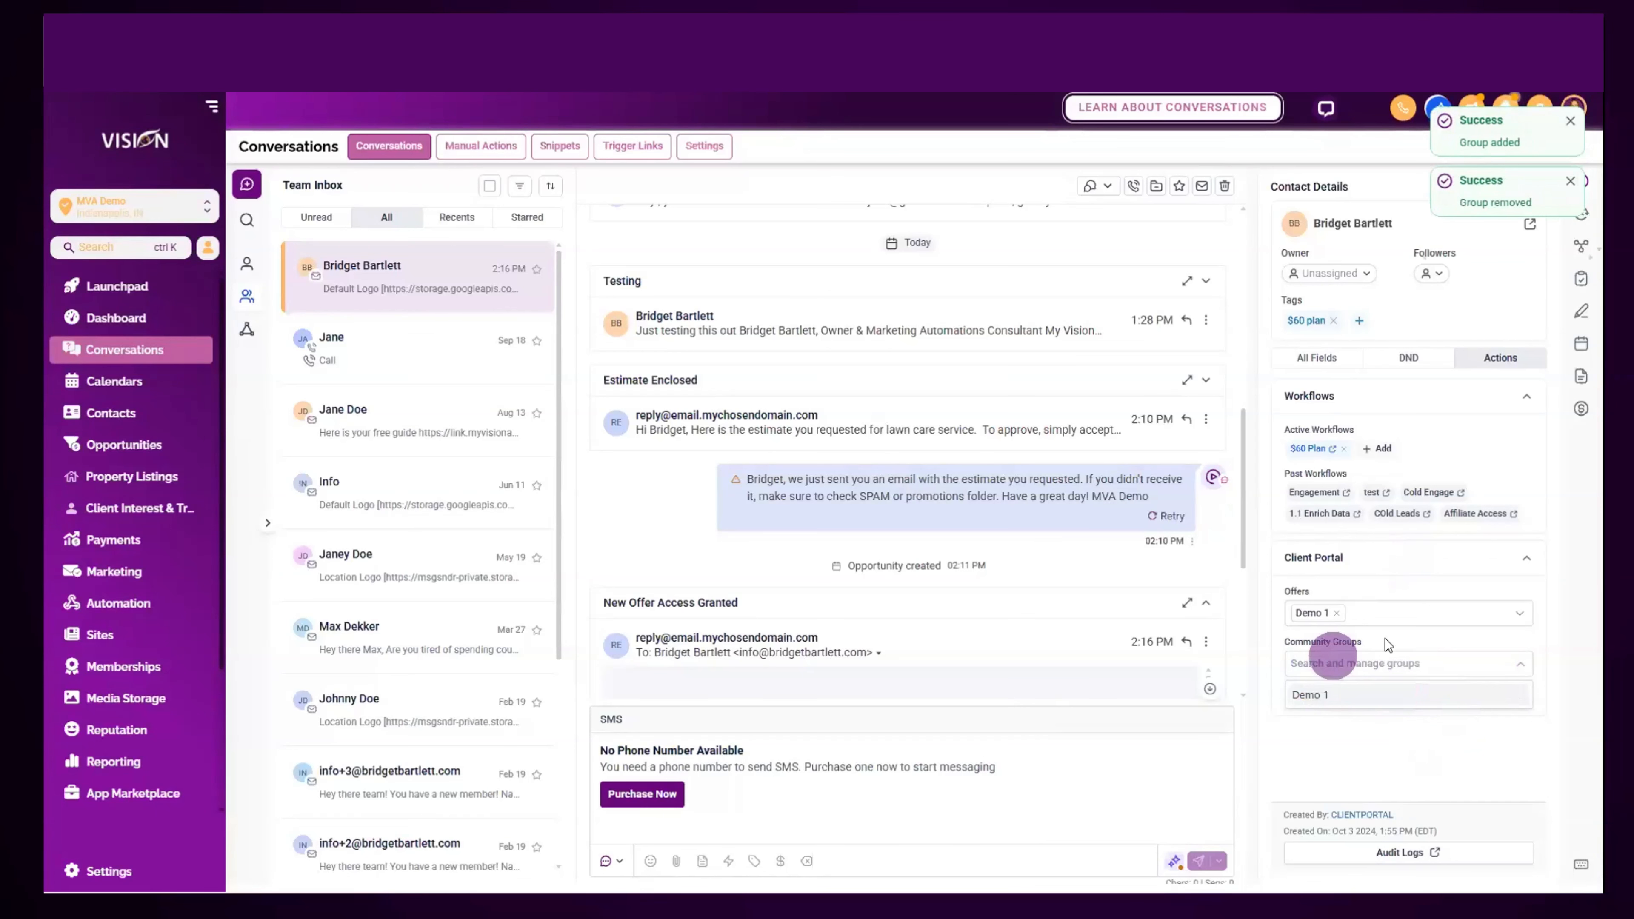
{"action": "left_click", "coordinate": [1544, 618]}
{"action": "left_click", "coordinate": [1313, 663]}
{"action": "left_click", "coordinate": [1312, 695]}
{"action": "left_click", "coordinate": [1397, 767]}
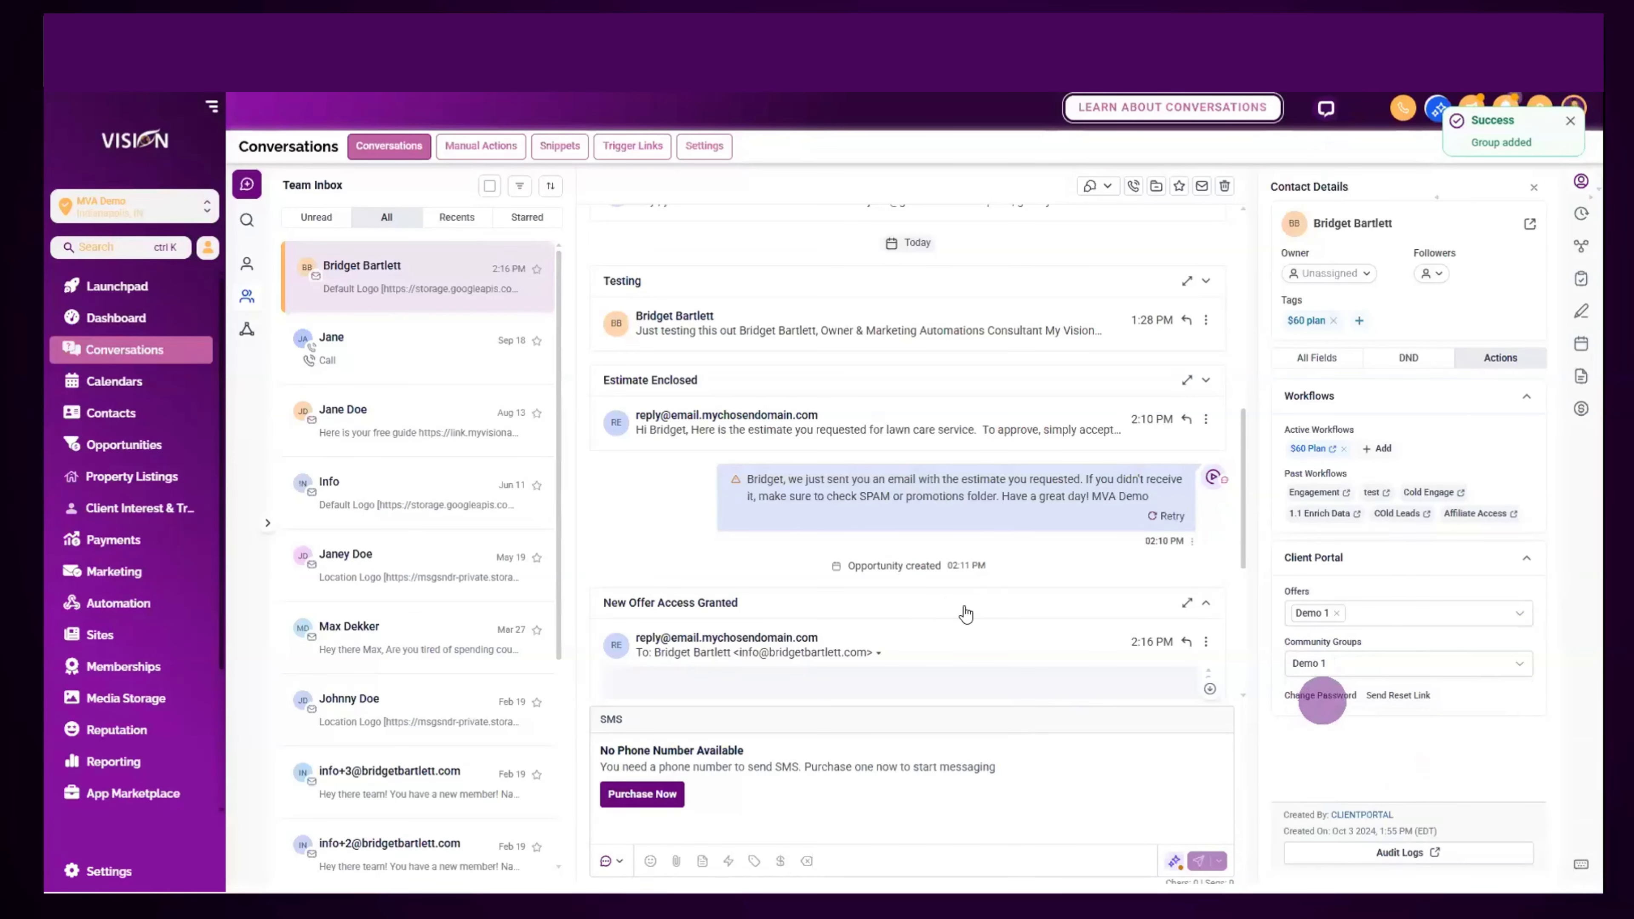
- Look over the offer access email in the thread and the Change Password form, closing the form without entering a password
{"action": "scroll", "coordinate": [966, 613], "scroll_direction": "down", "scroll_amount": 3}
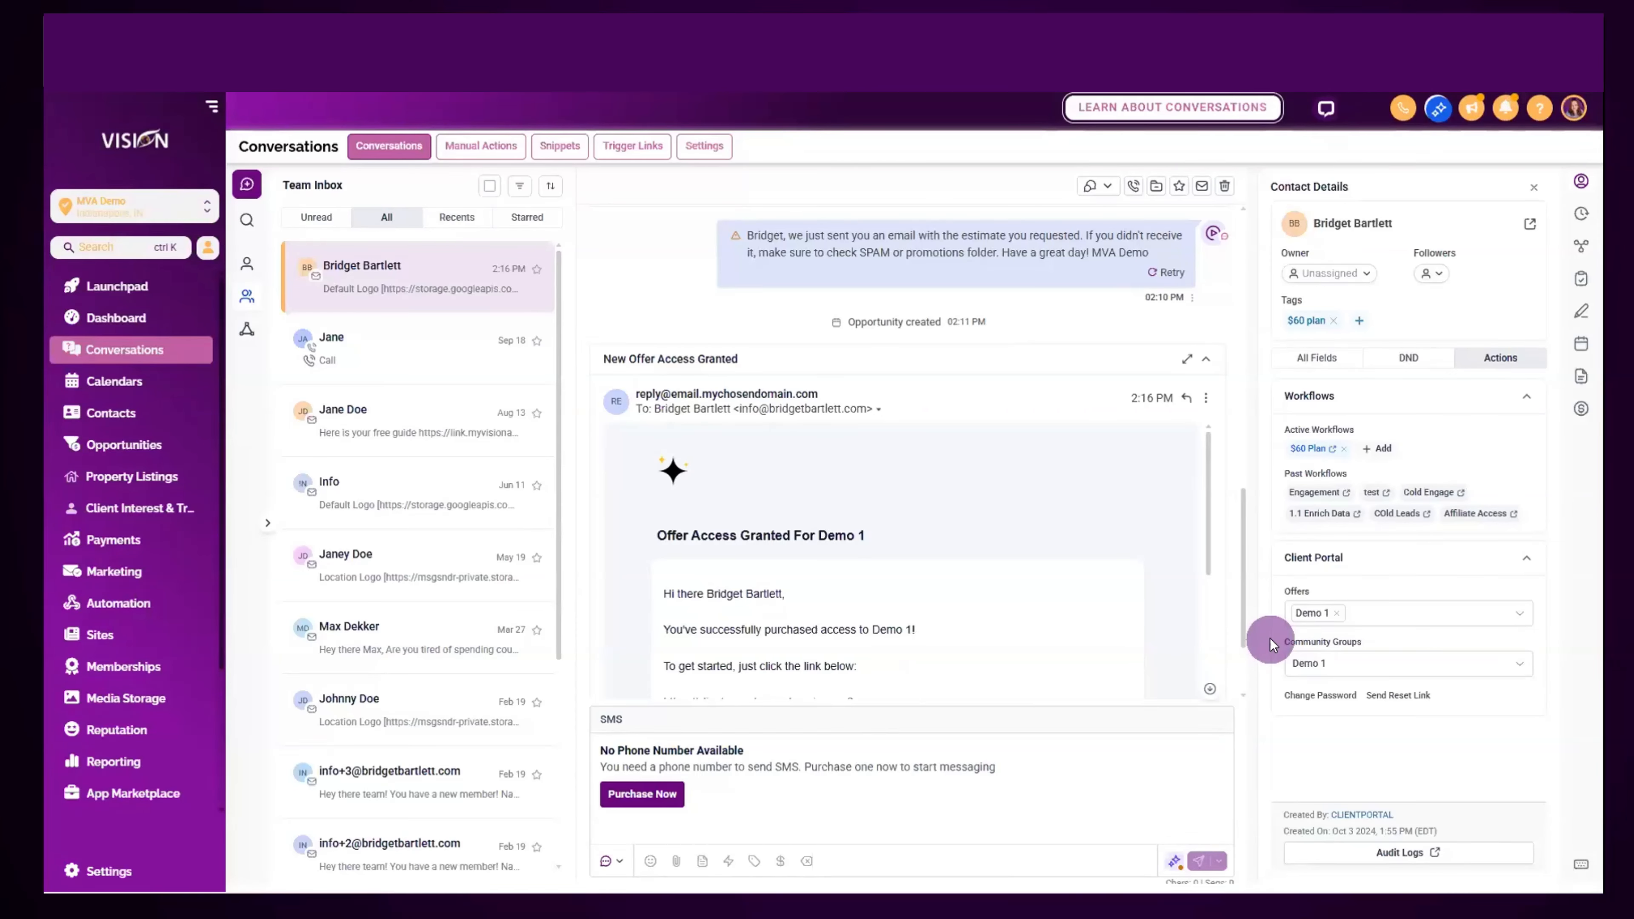
{"action": "left_click", "coordinate": [1321, 696]}
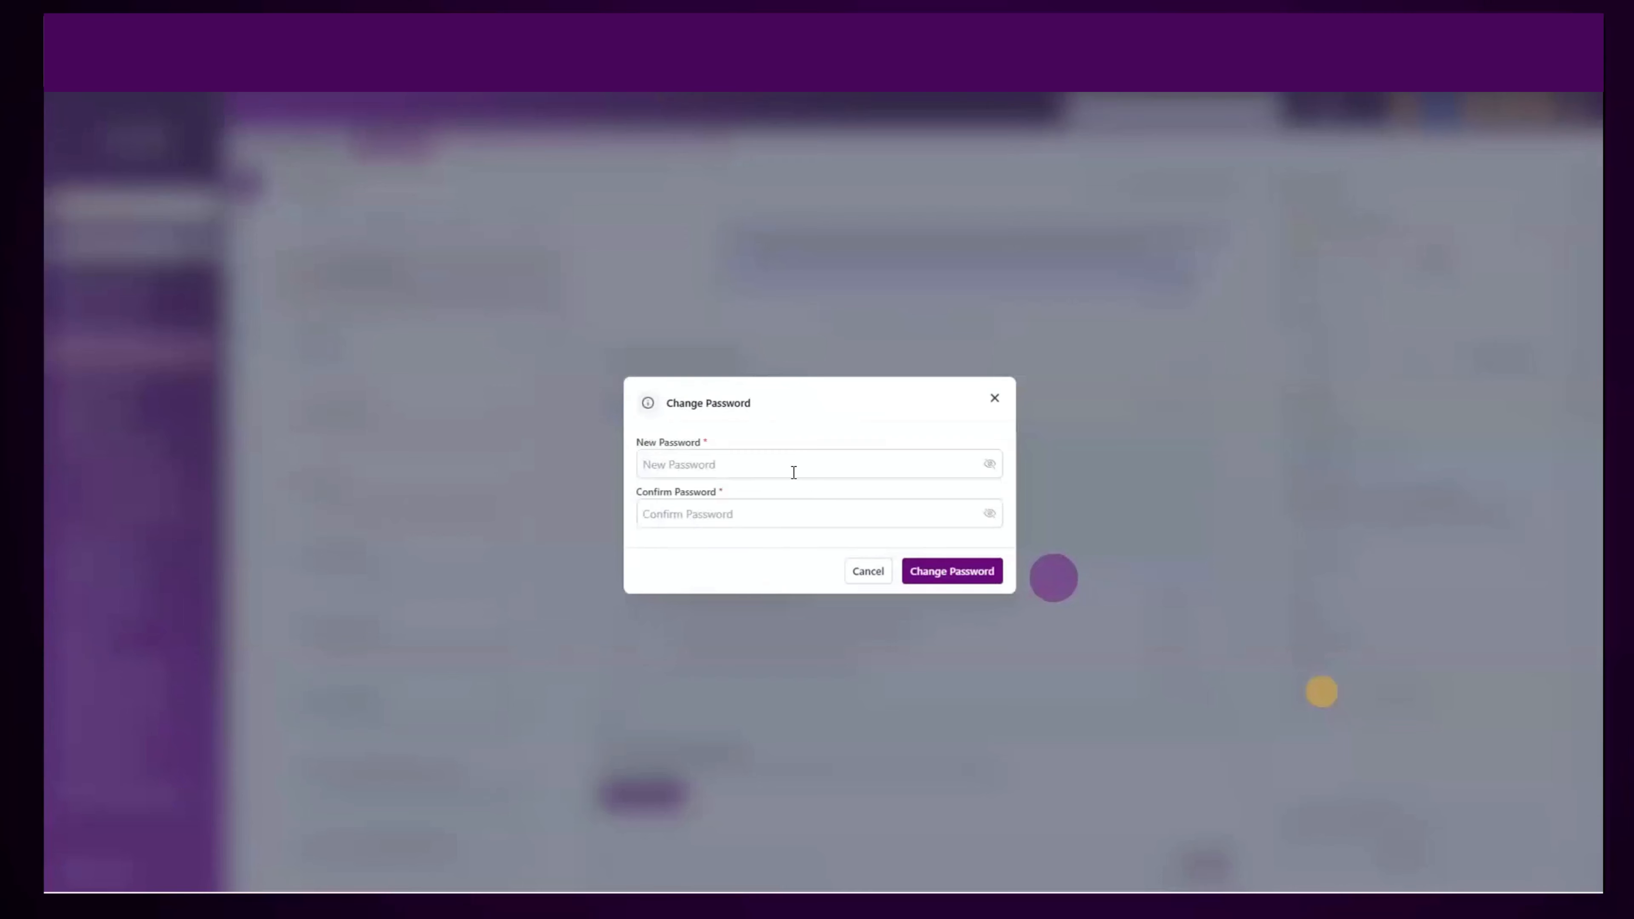
{"action": "left_click", "coordinate": [996, 400]}
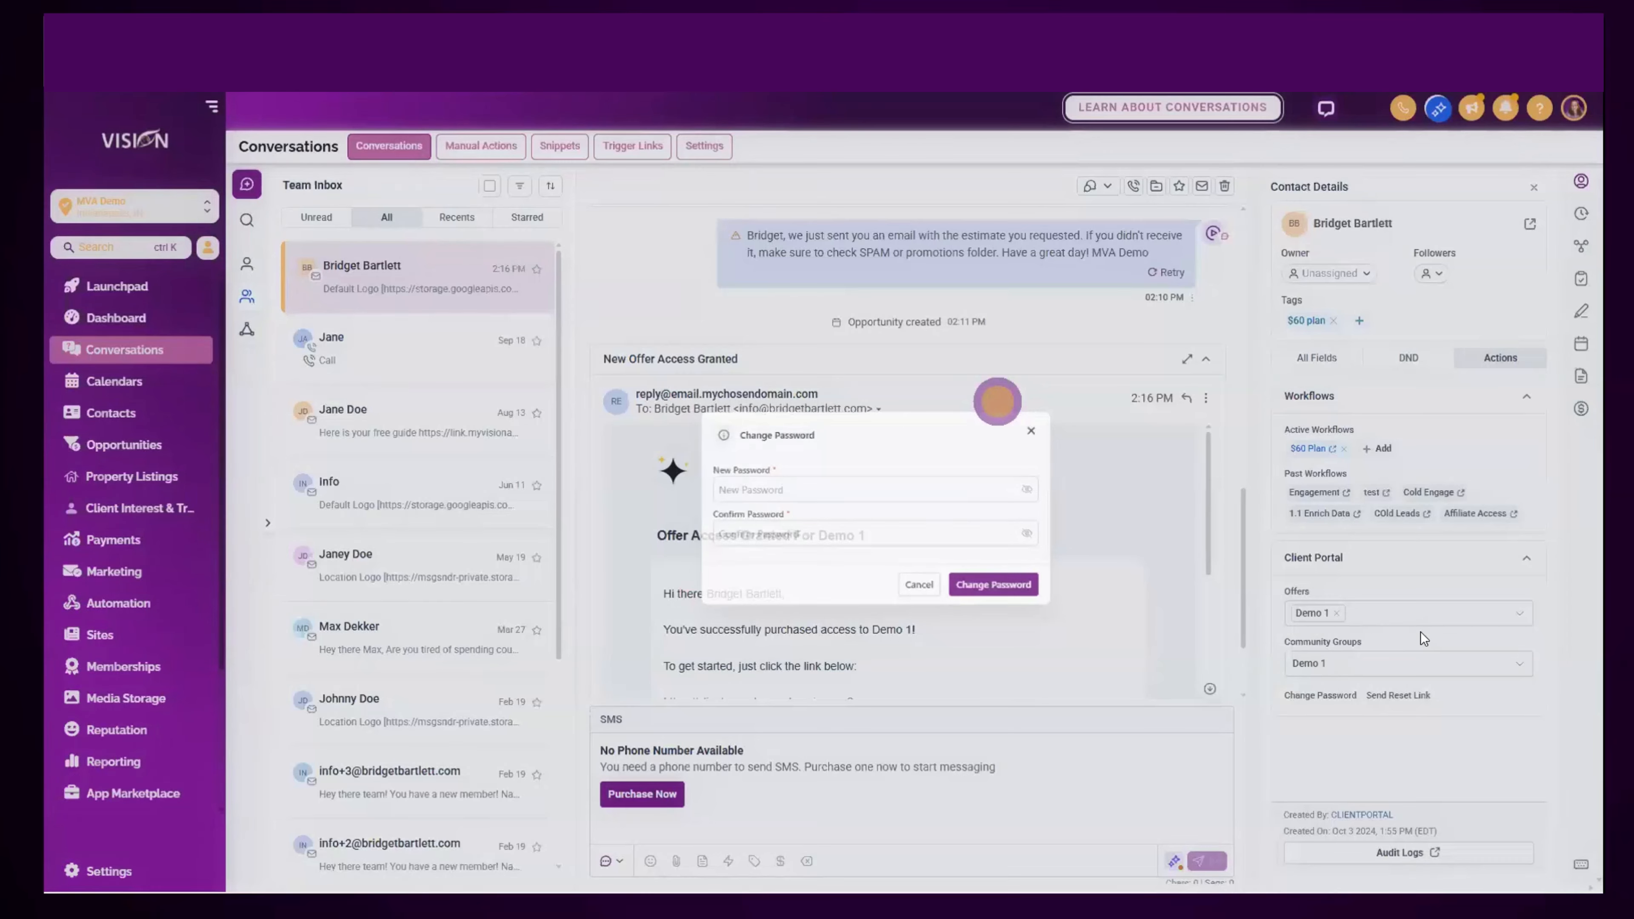
{"action": "left_click", "coordinate": [1510, 718]}
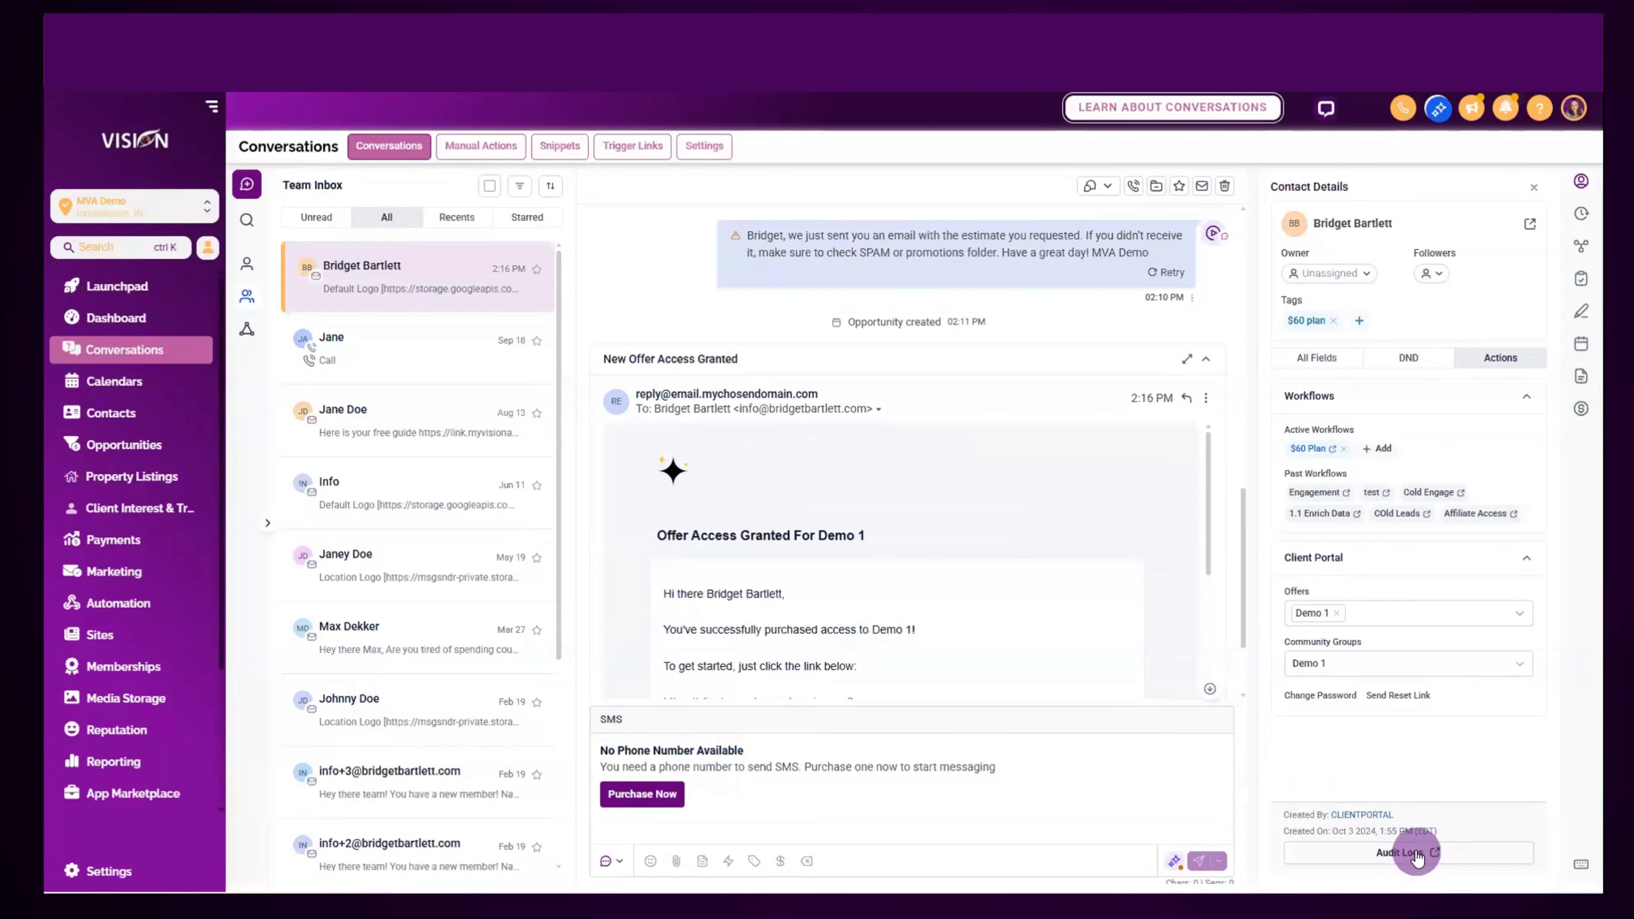
- Review the contact's audit logs and return to the conversation
{"action": "left_click", "coordinate": [1403, 853]}
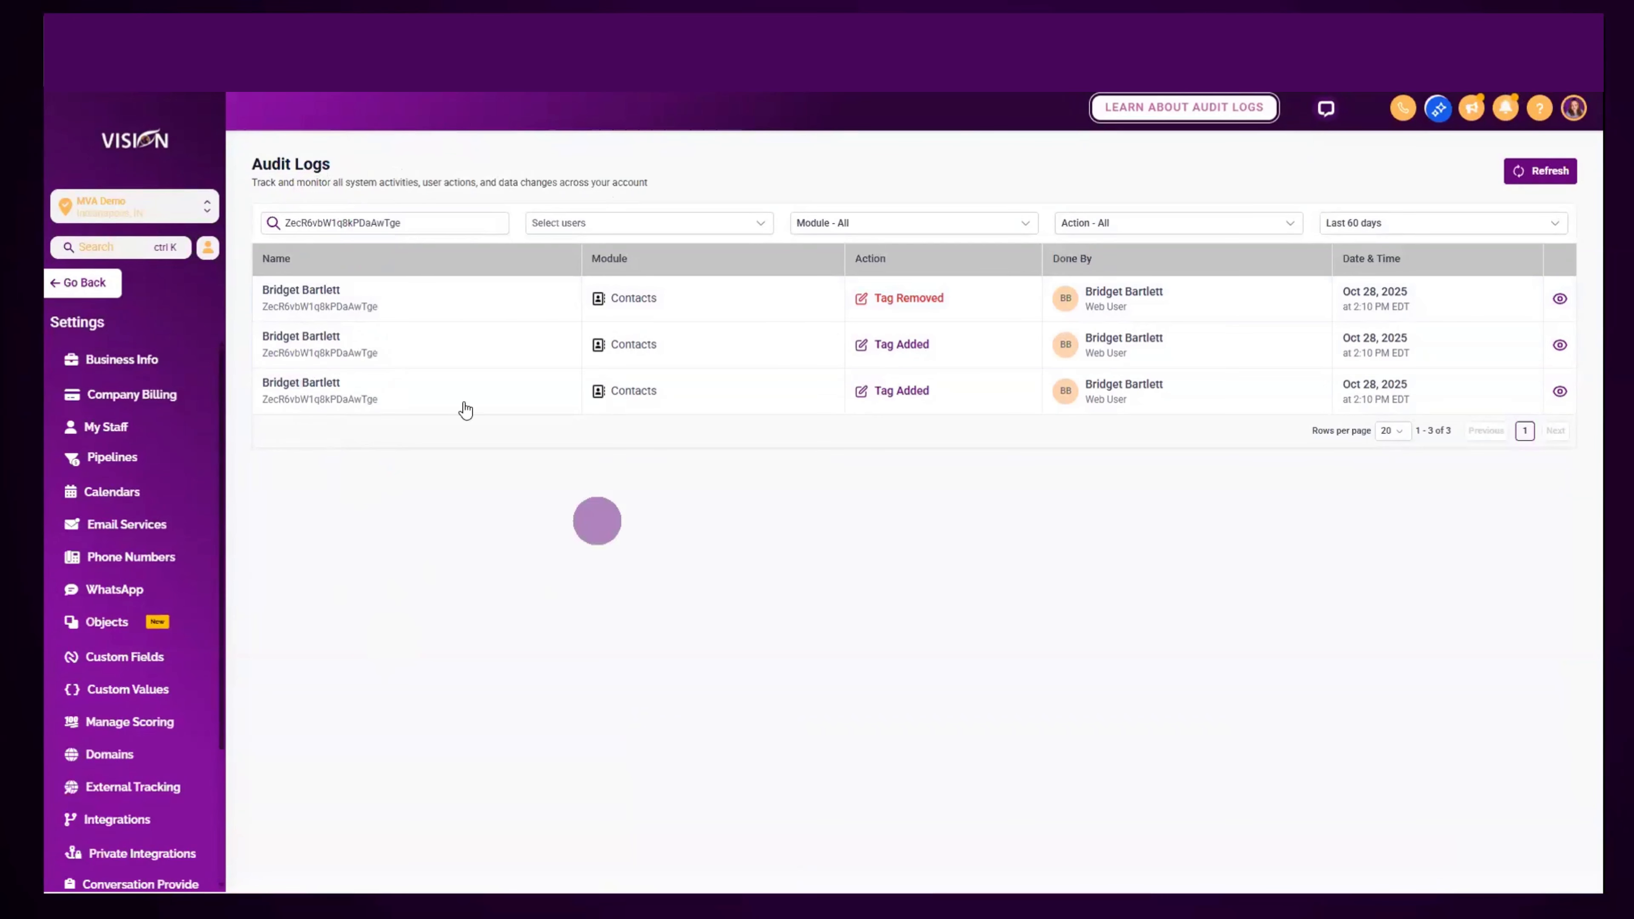
{"action": "key", "text": "ctrl+shift+Tab"}
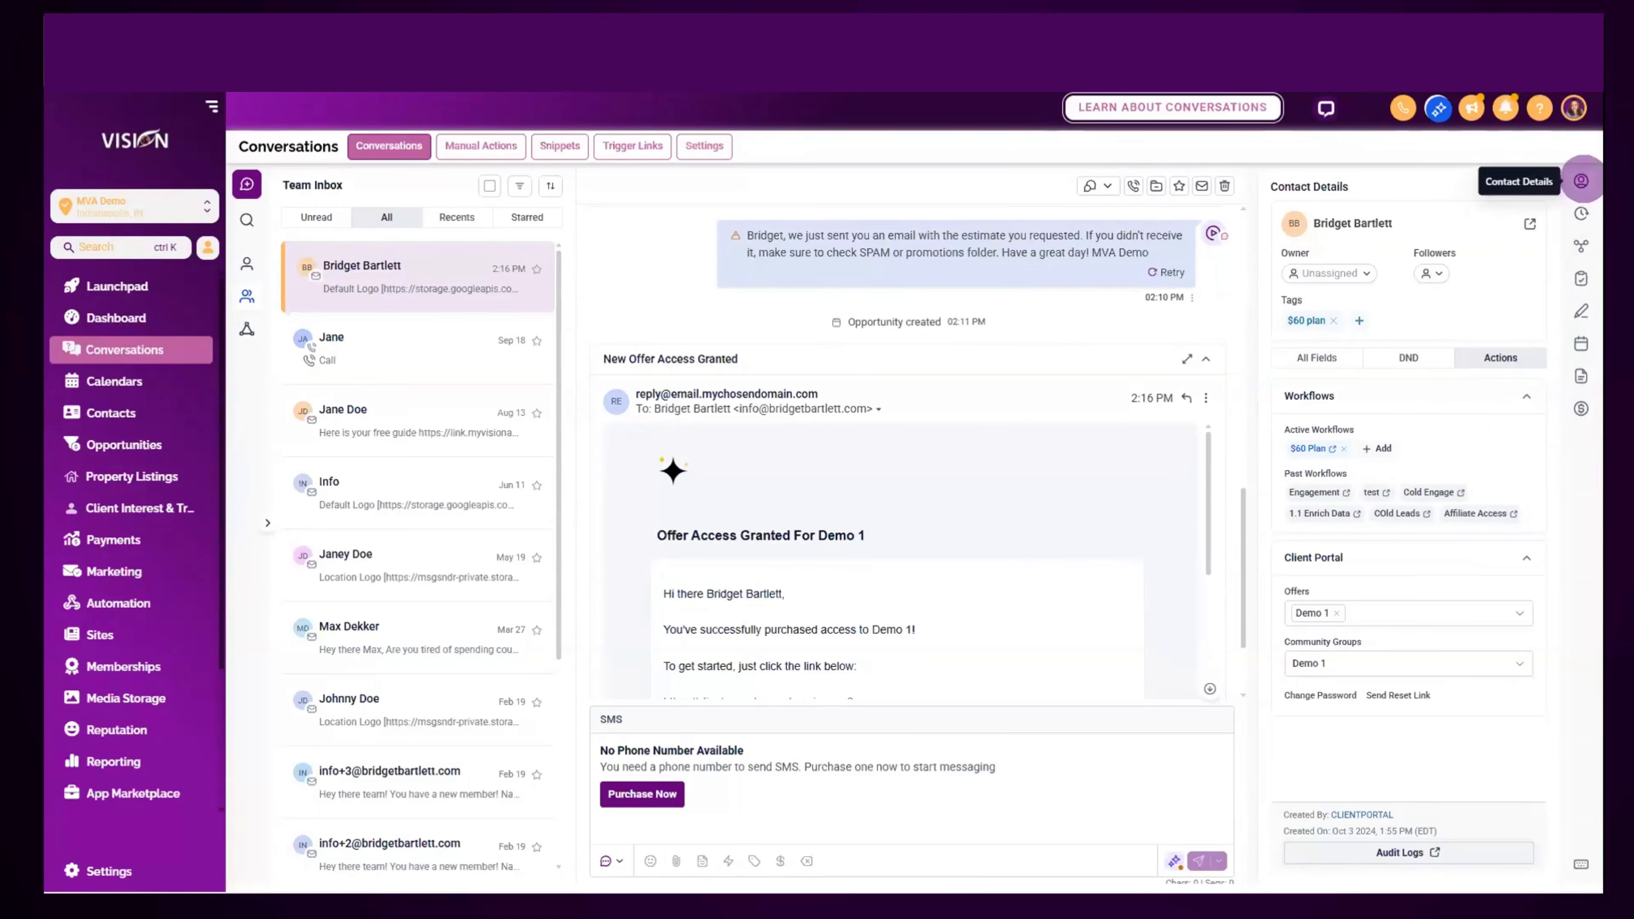
- Review the contact's activity history, open the page of the most recent form submission, and return to the conversation
{"action": "left_click", "coordinate": [1581, 222]}
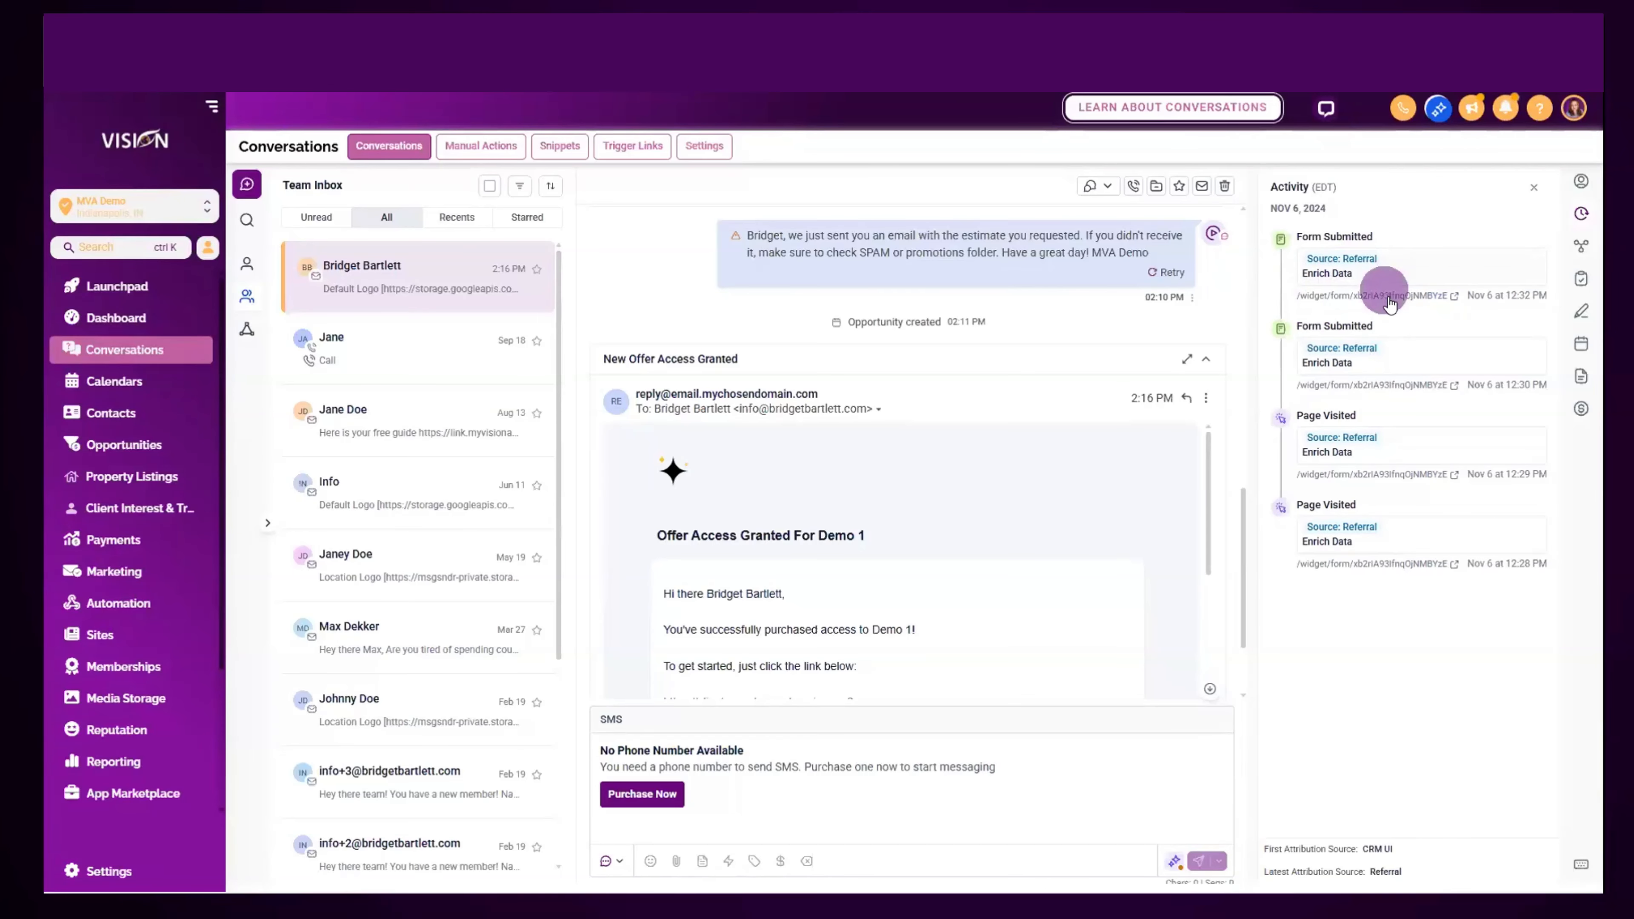
{"action": "left_click", "coordinate": [1438, 287]}
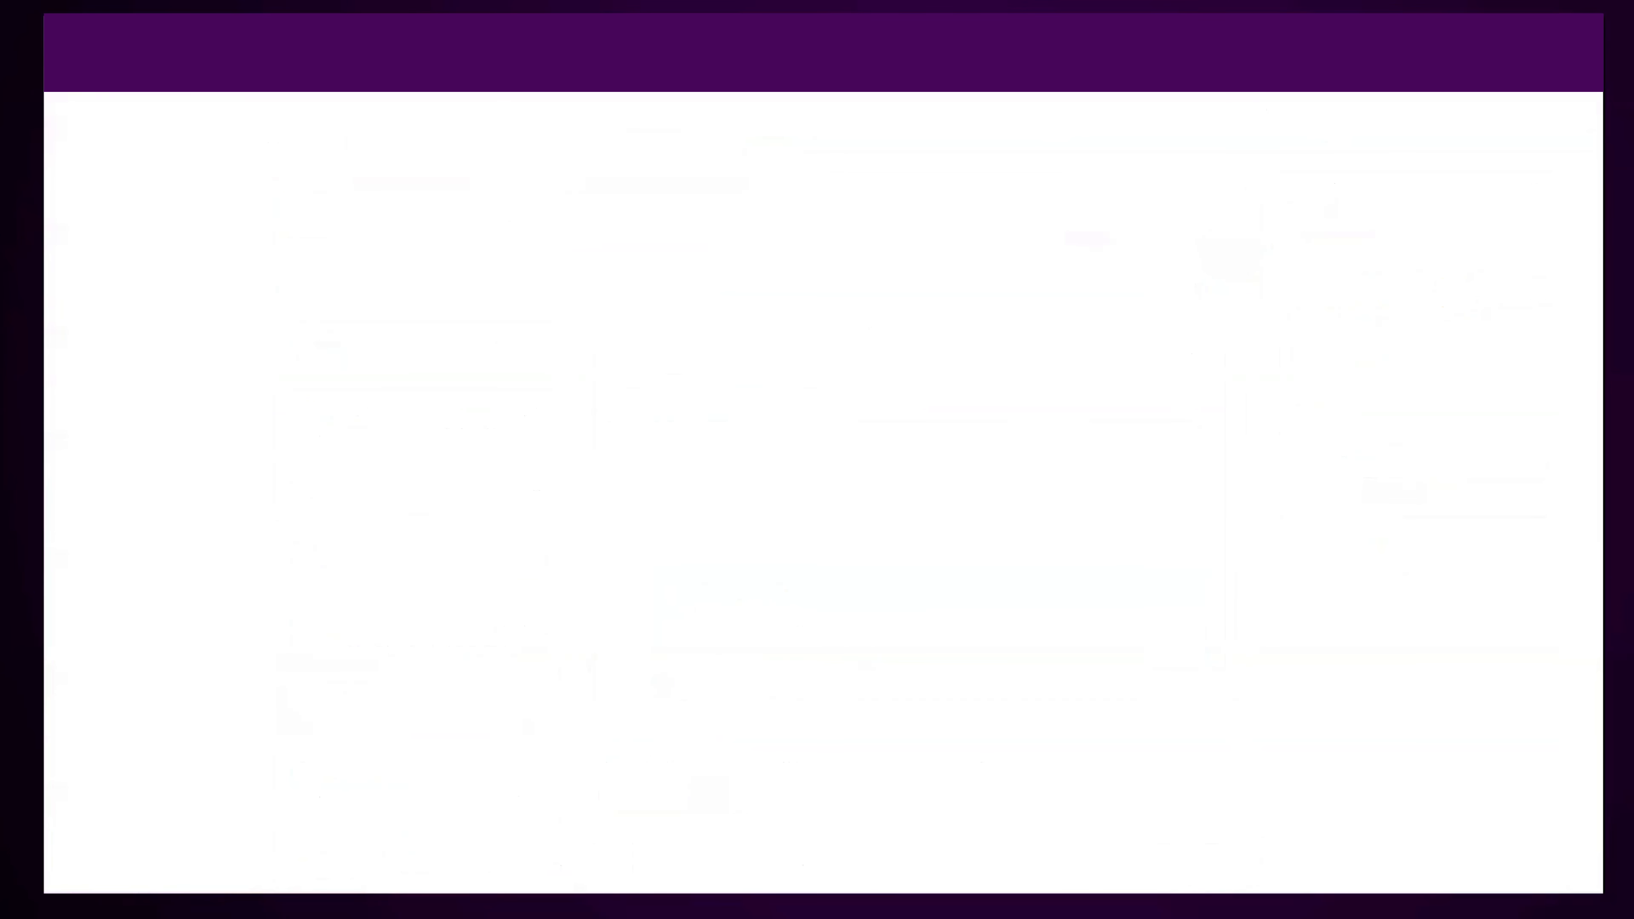
{"action": "left_click", "coordinate": [322, 29]}
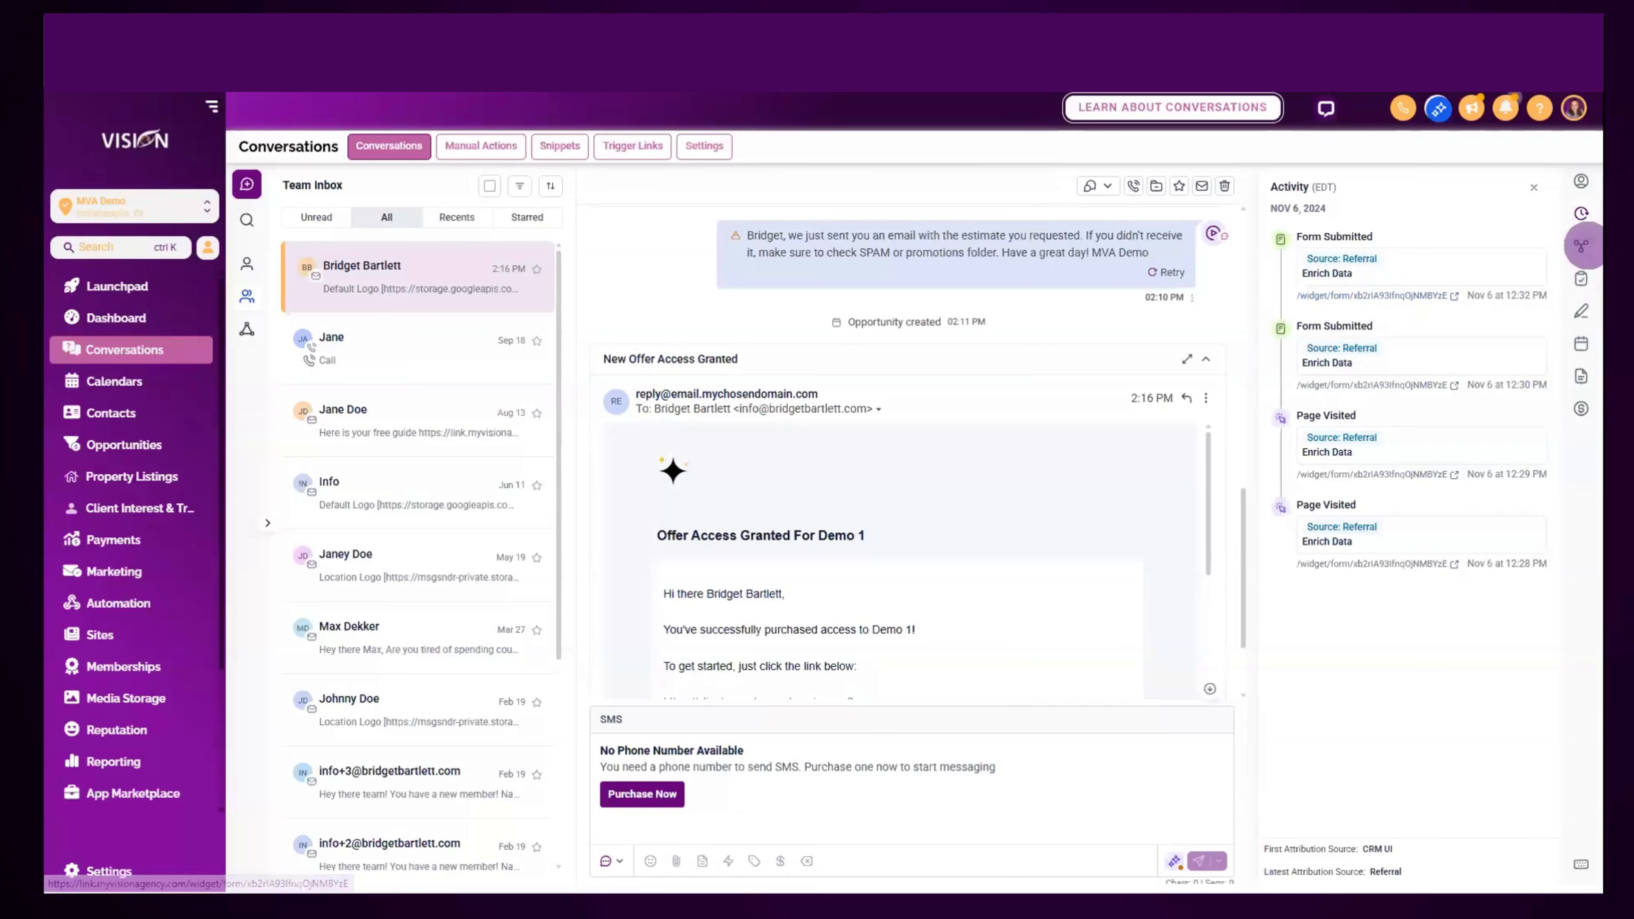
- Review the contact's associations and view the add options for opportunities, companies and property listings without choosing any
{"action": "left_click", "coordinate": [1583, 246]}
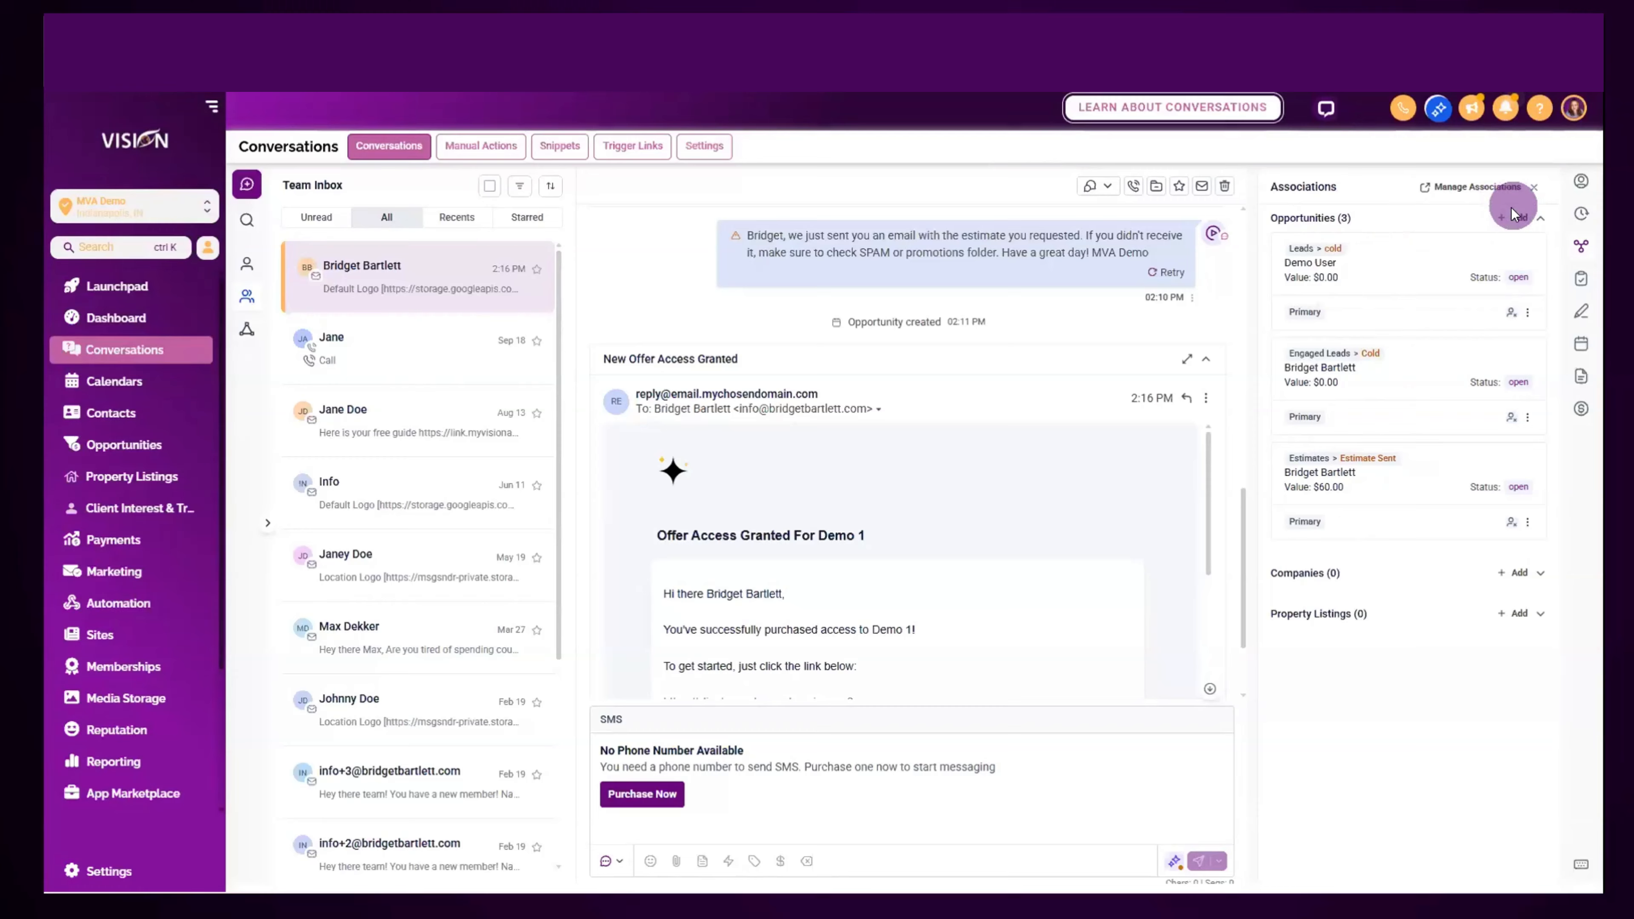
{"action": "left_click", "coordinate": [1513, 219]}
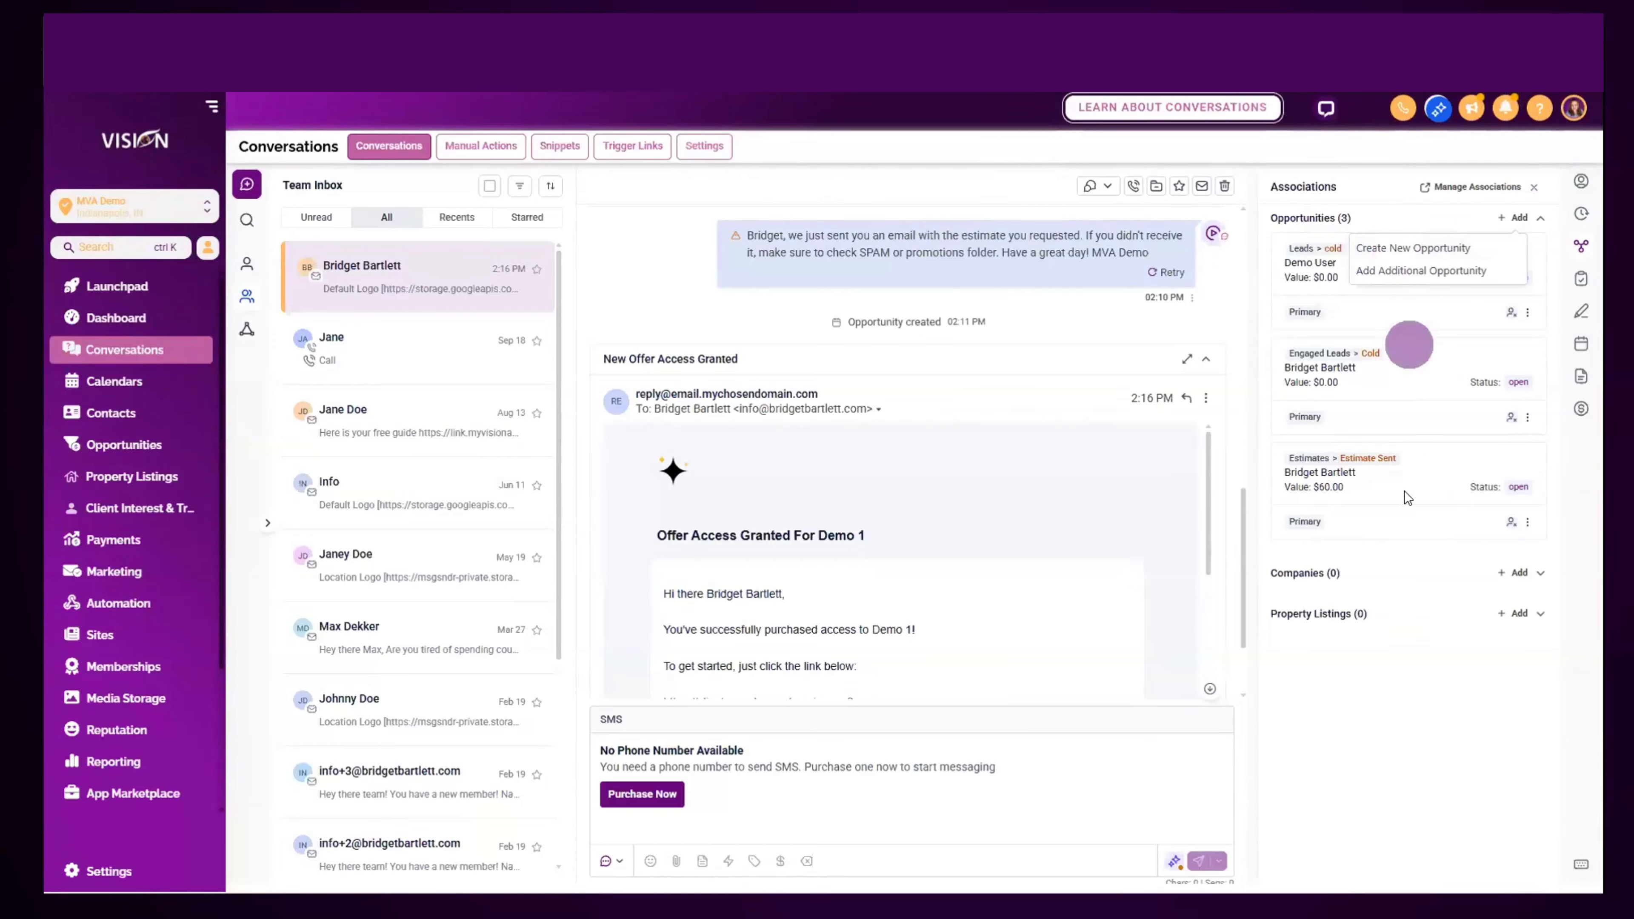
{"action": "left_click", "coordinate": [1520, 572]}
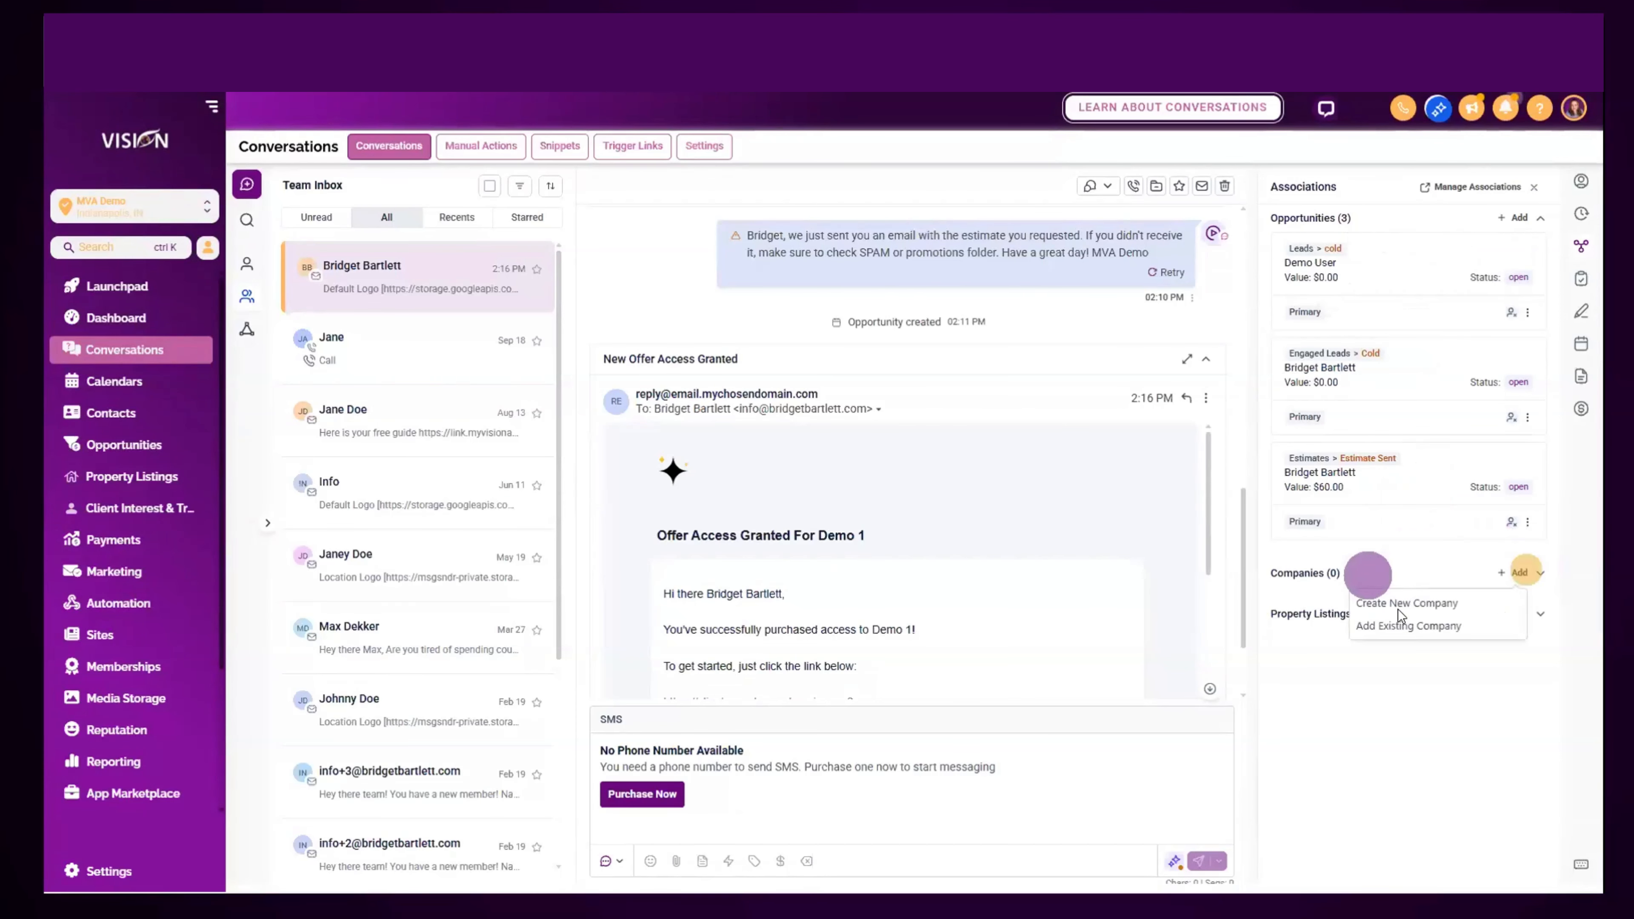
{"action": "left_click", "coordinate": [1403, 688]}
{"action": "left_click", "coordinate": [1522, 613]}
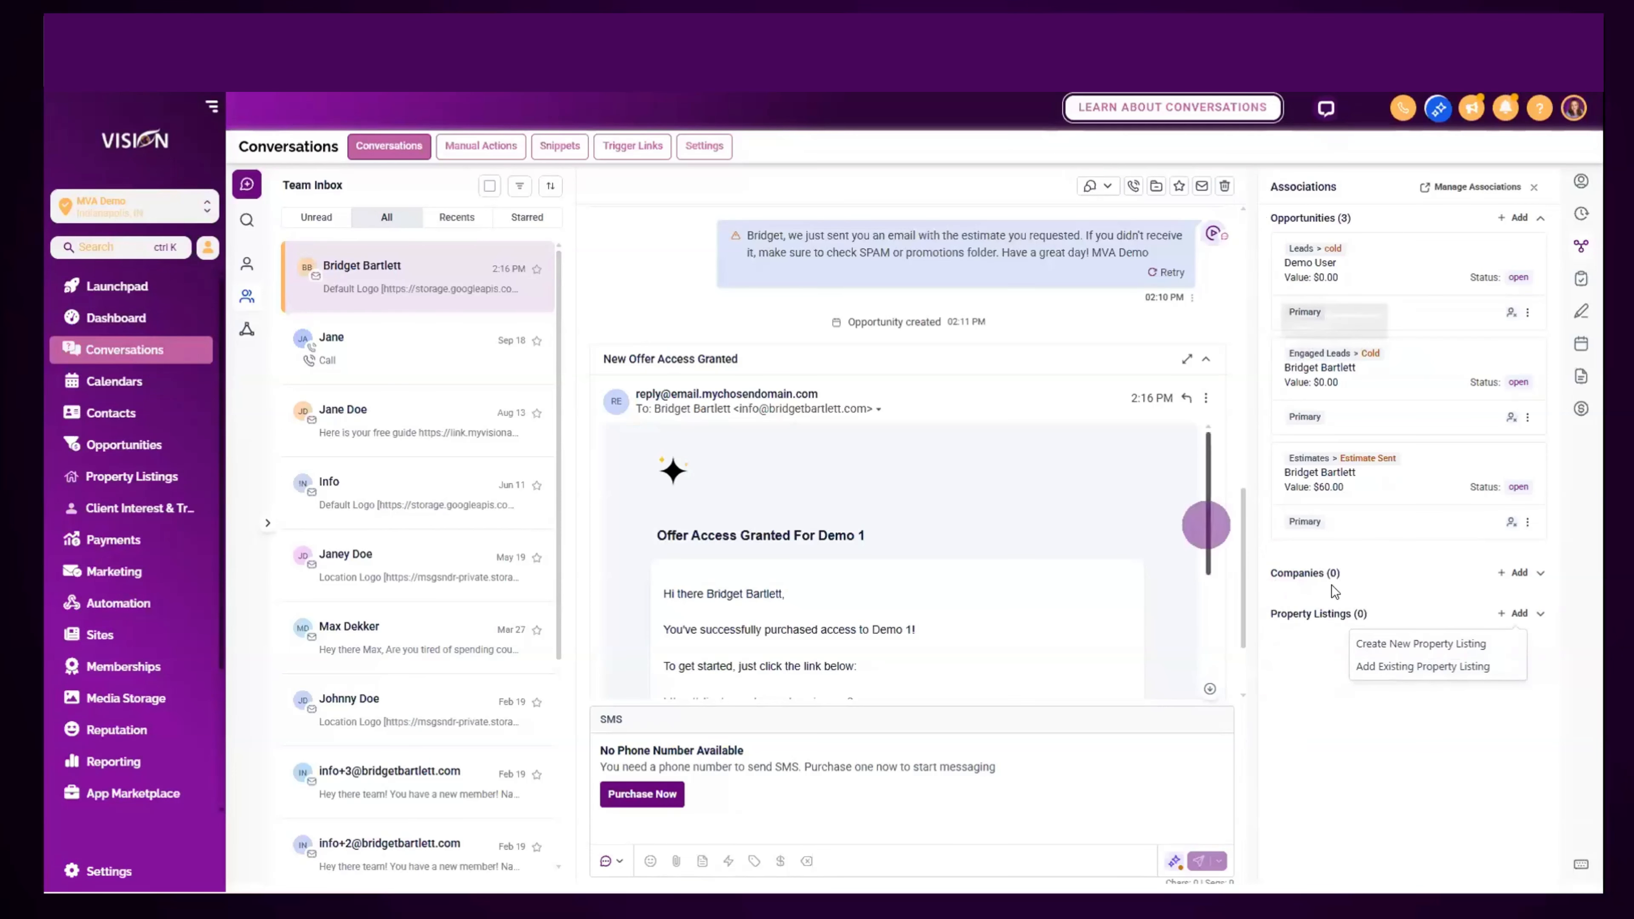
{"action": "left_click", "coordinate": [1301, 630]}
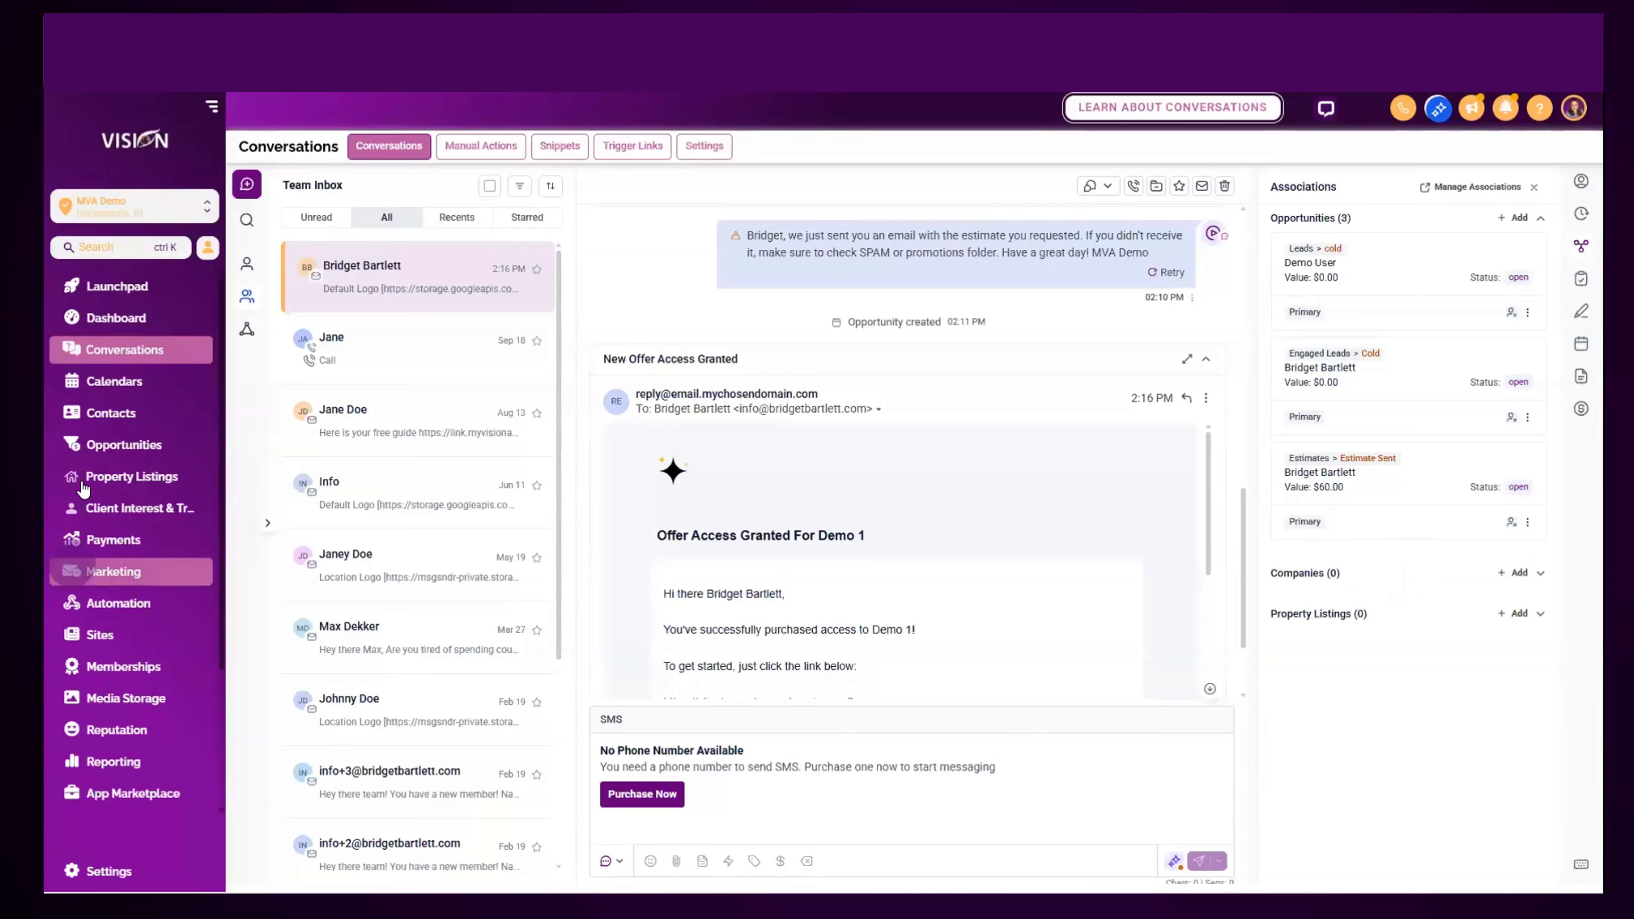
{"action": "left_click", "coordinate": [146, 479]}
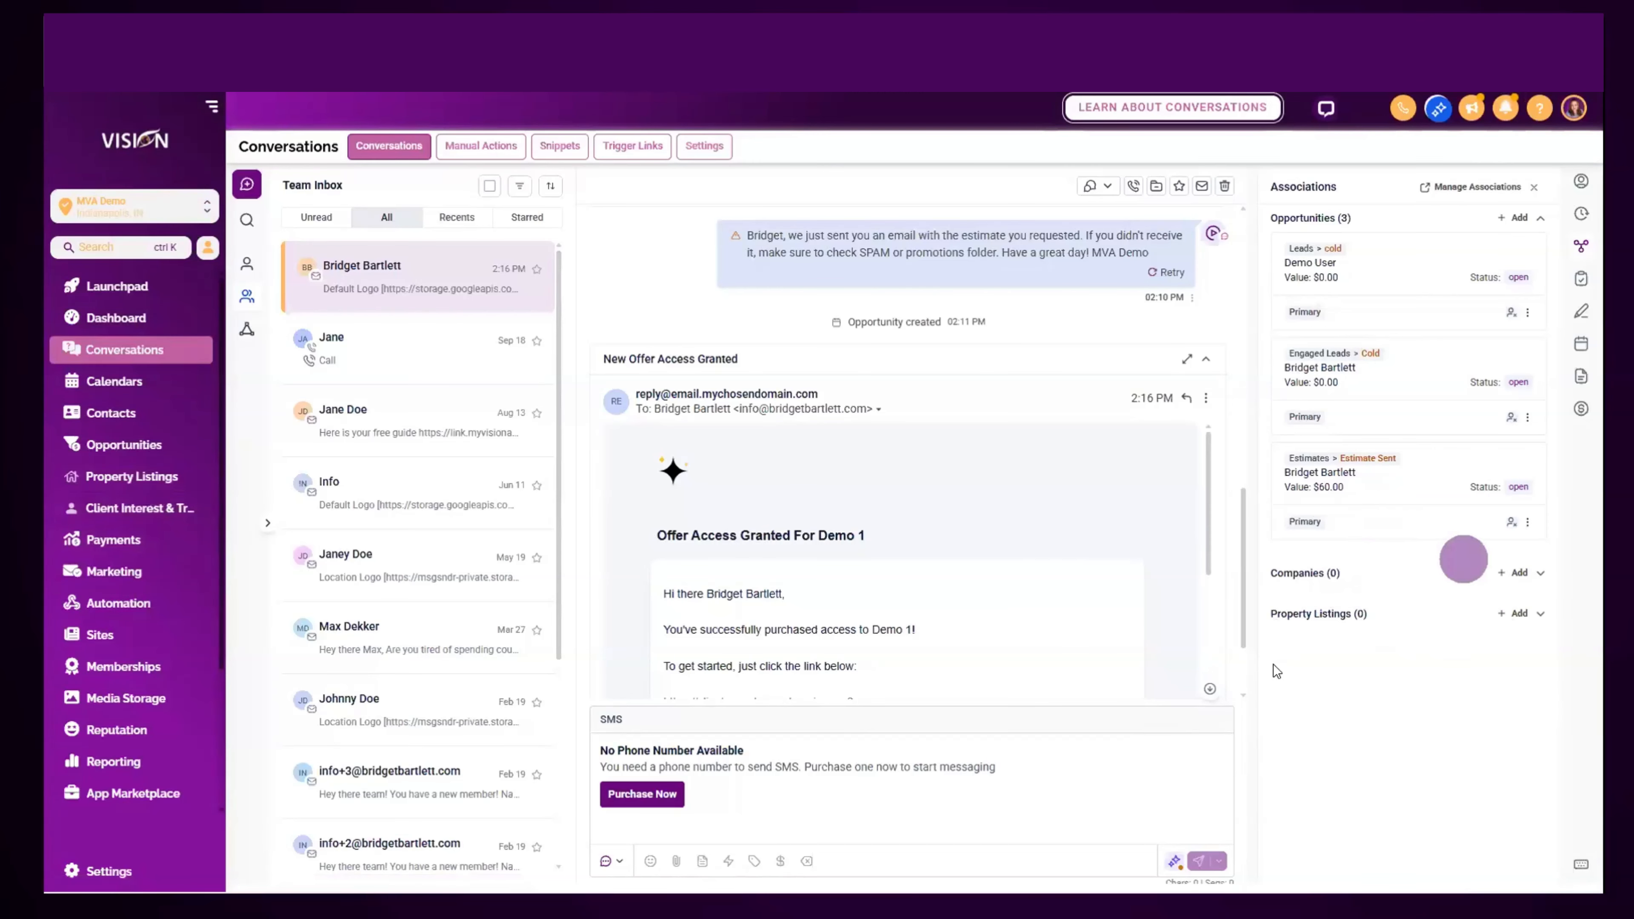
- Open a new task for the contact and review its recurring, assignee and associated object options without choosing any
{"action": "left_click", "coordinate": [1582, 283]}
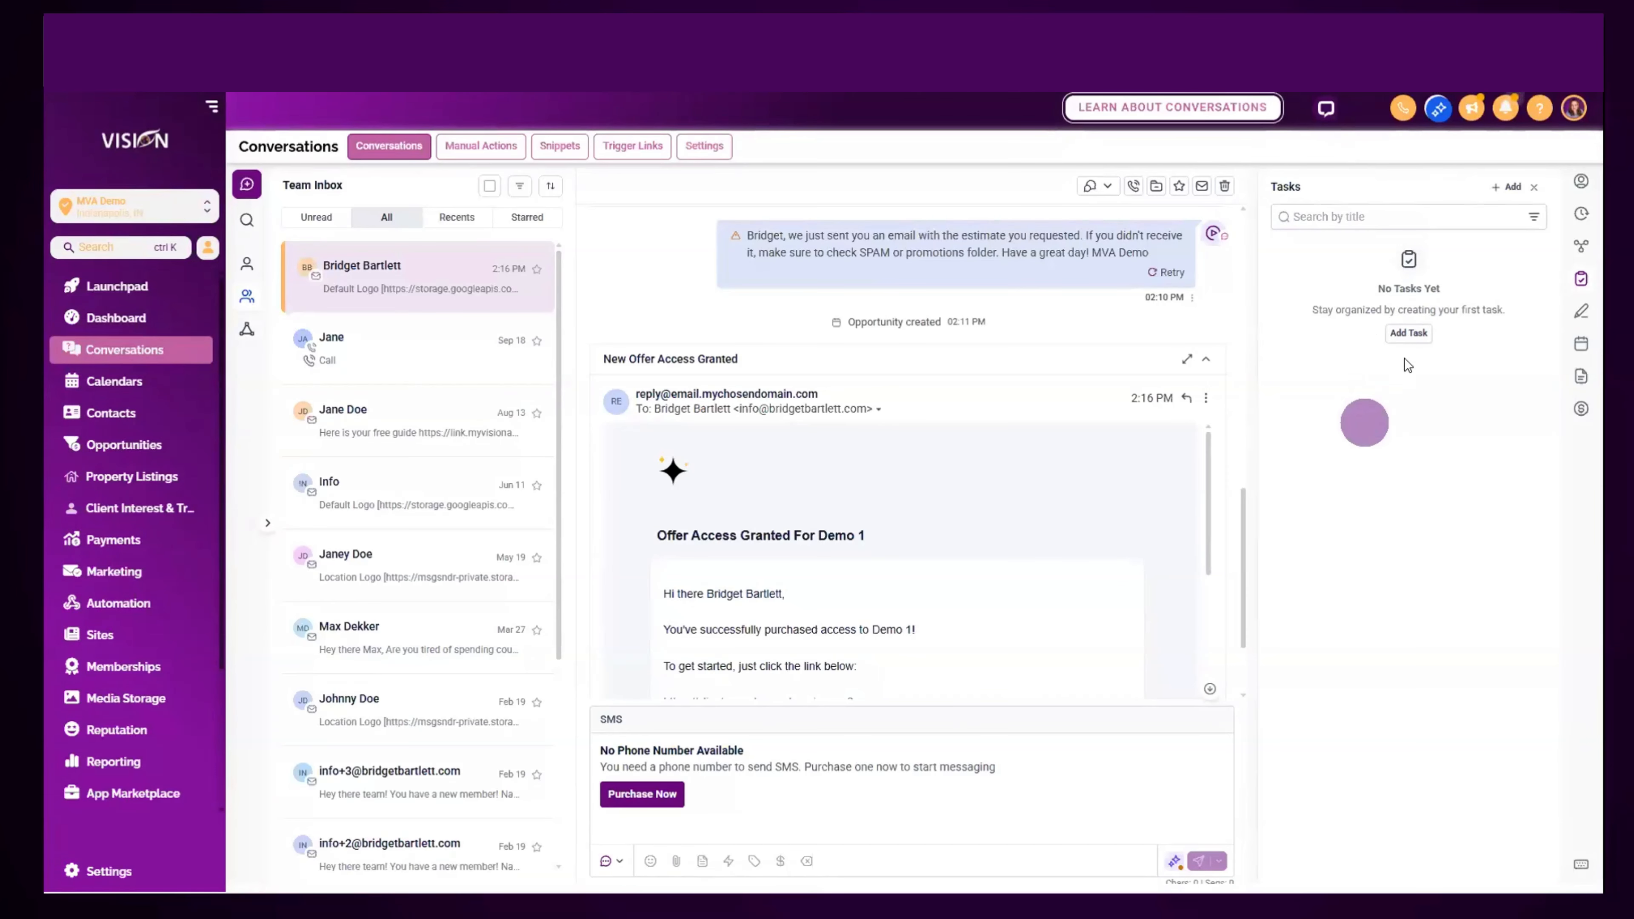
{"action": "left_click", "coordinate": [1399, 333]}
{"action": "left_click", "coordinate": [1318, 223]}
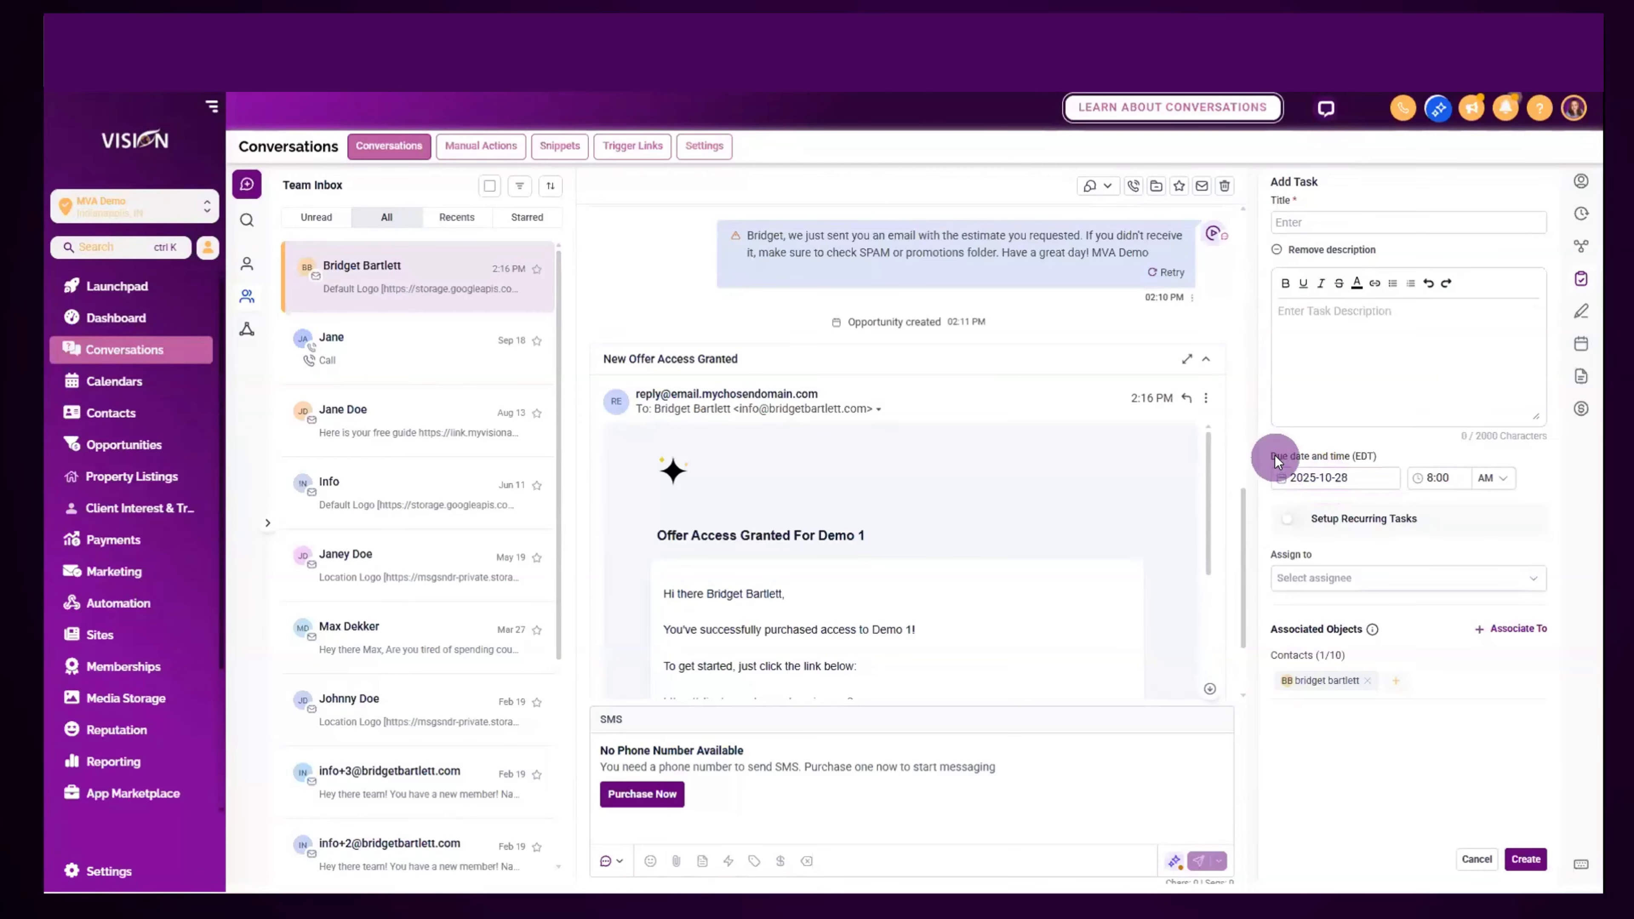
{"action": "left_click", "coordinate": [1294, 520]}
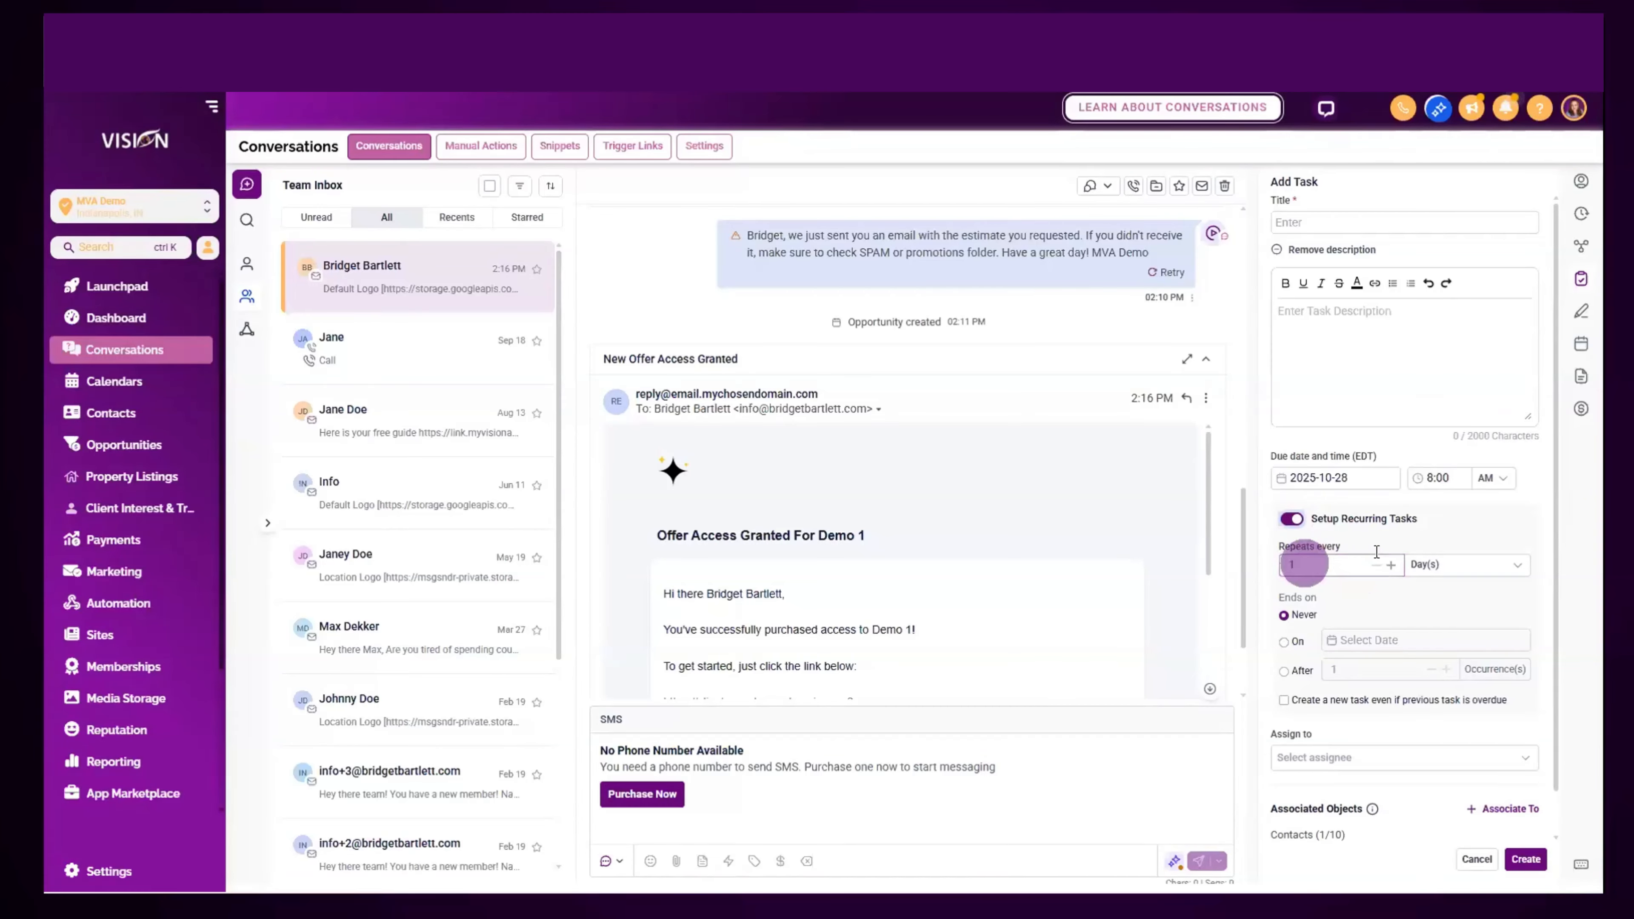
{"action": "left_click", "coordinate": [1309, 525]}
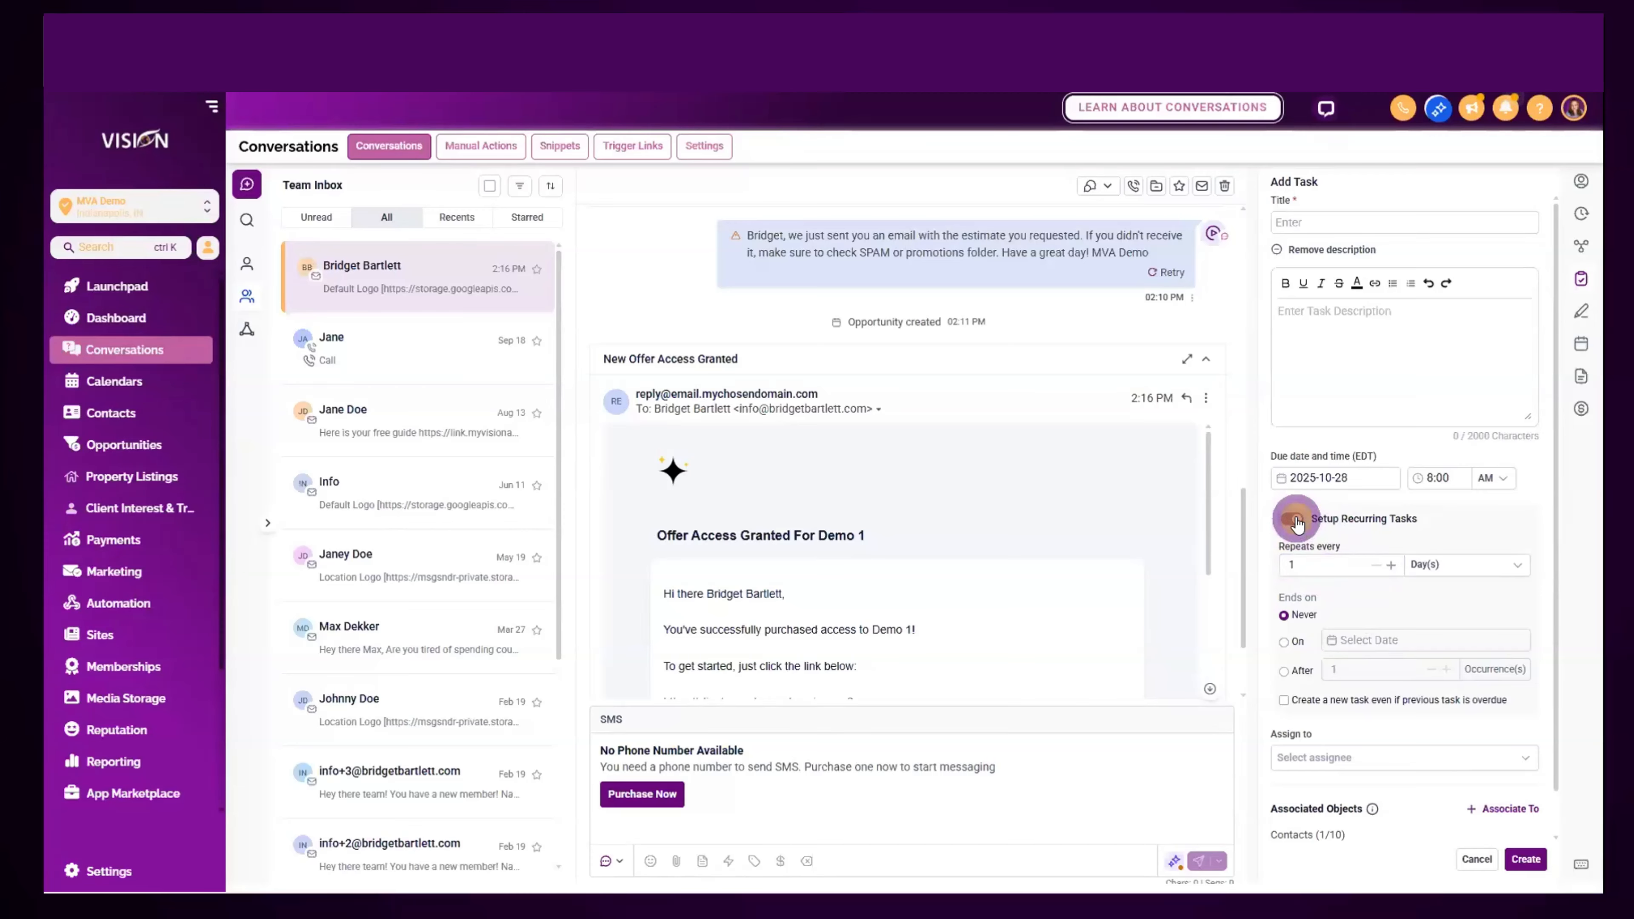
{"action": "left_click", "coordinate": [1331, 577]}
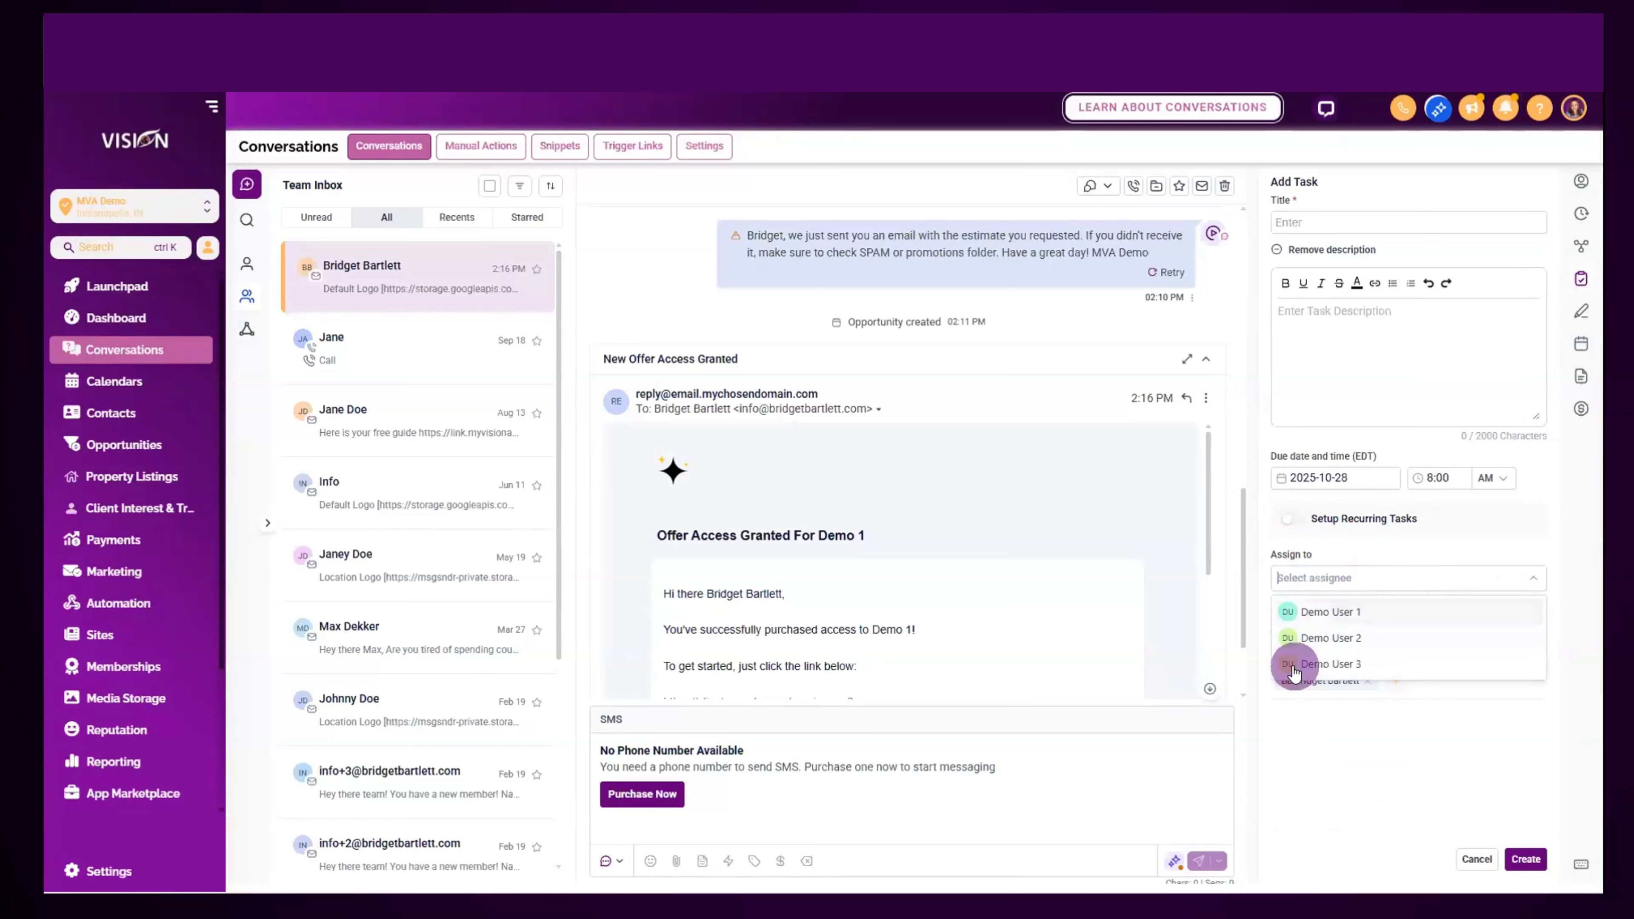
{"action": "left_click", "coordinate": [1343, 540]}
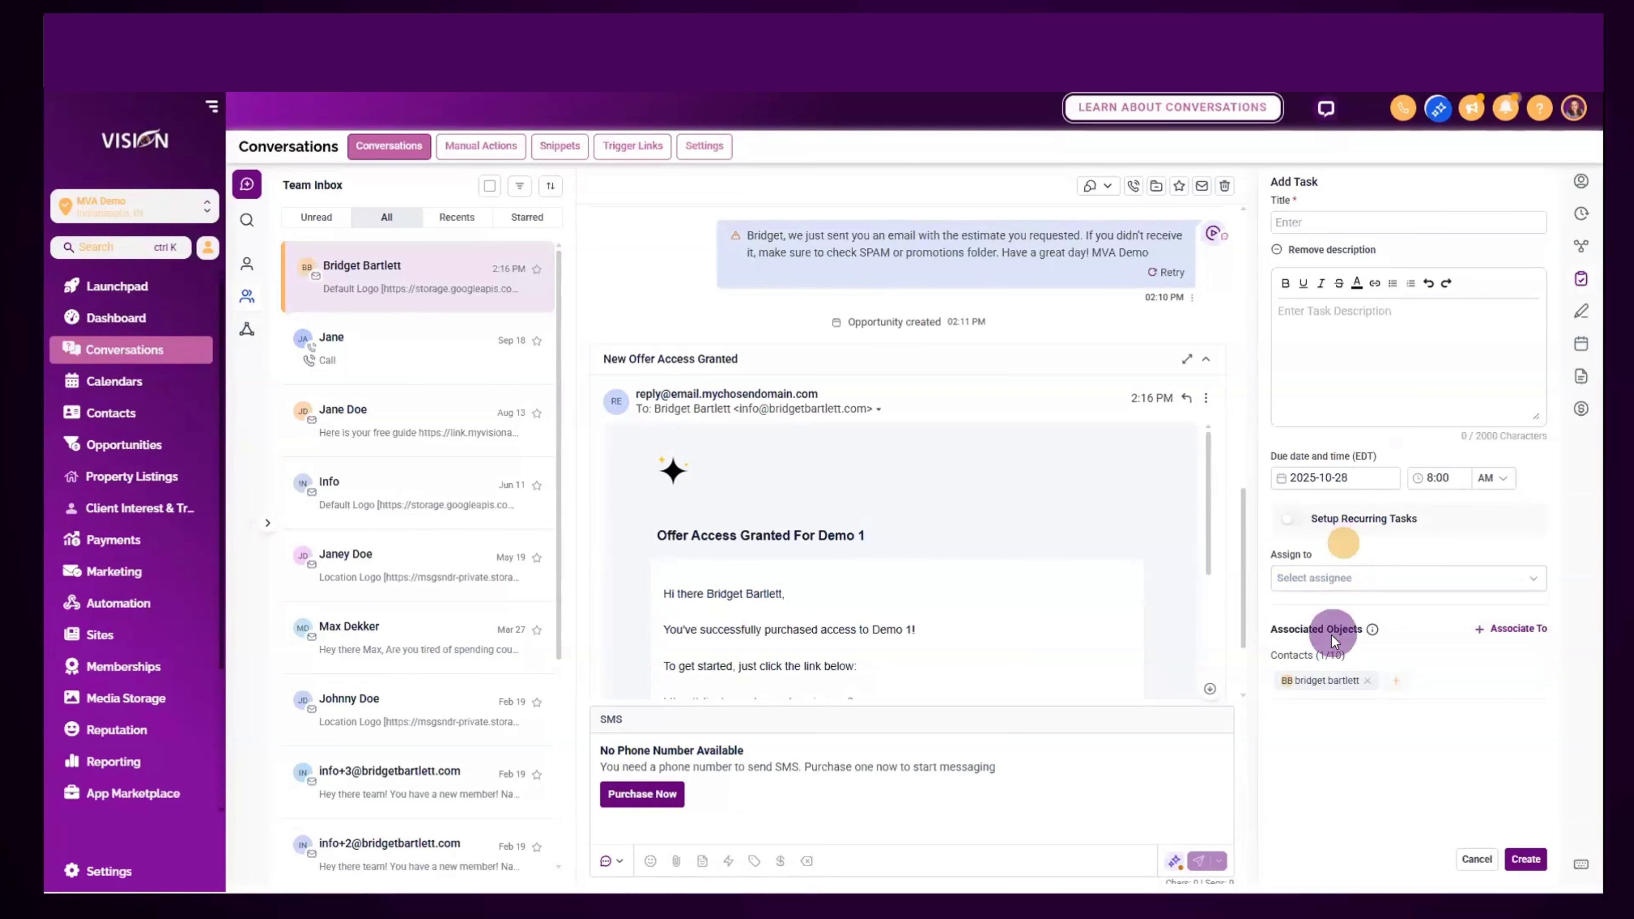
{"action": "left_click", "coordinate": [1515, 630]}
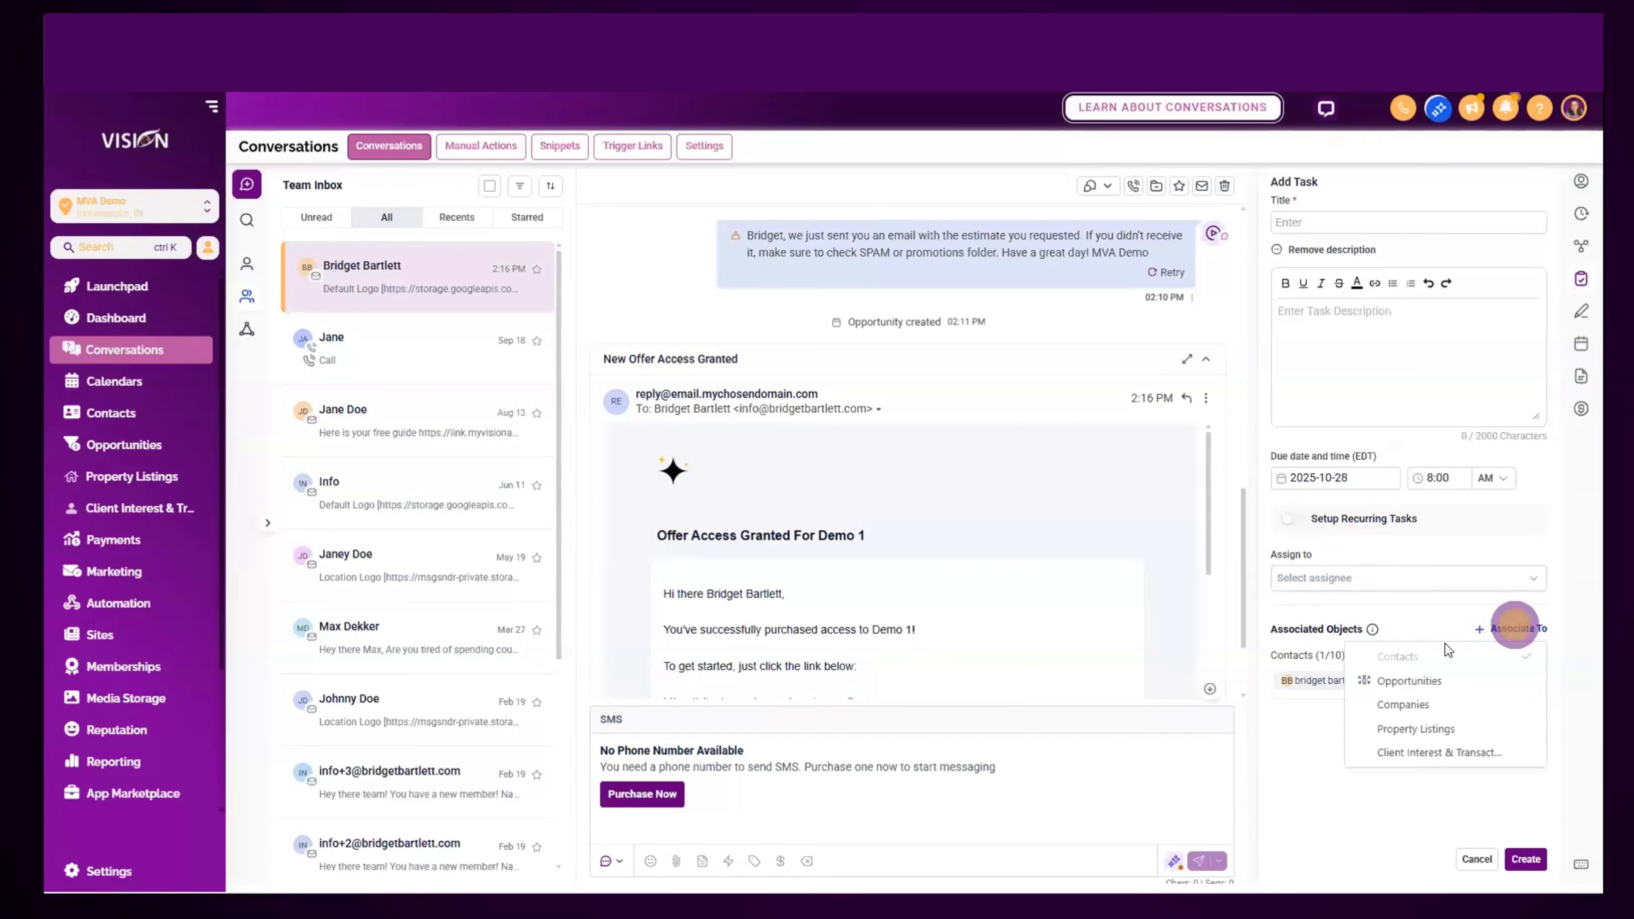
{"action": "left_click", "coordinate": [1333, 748]}
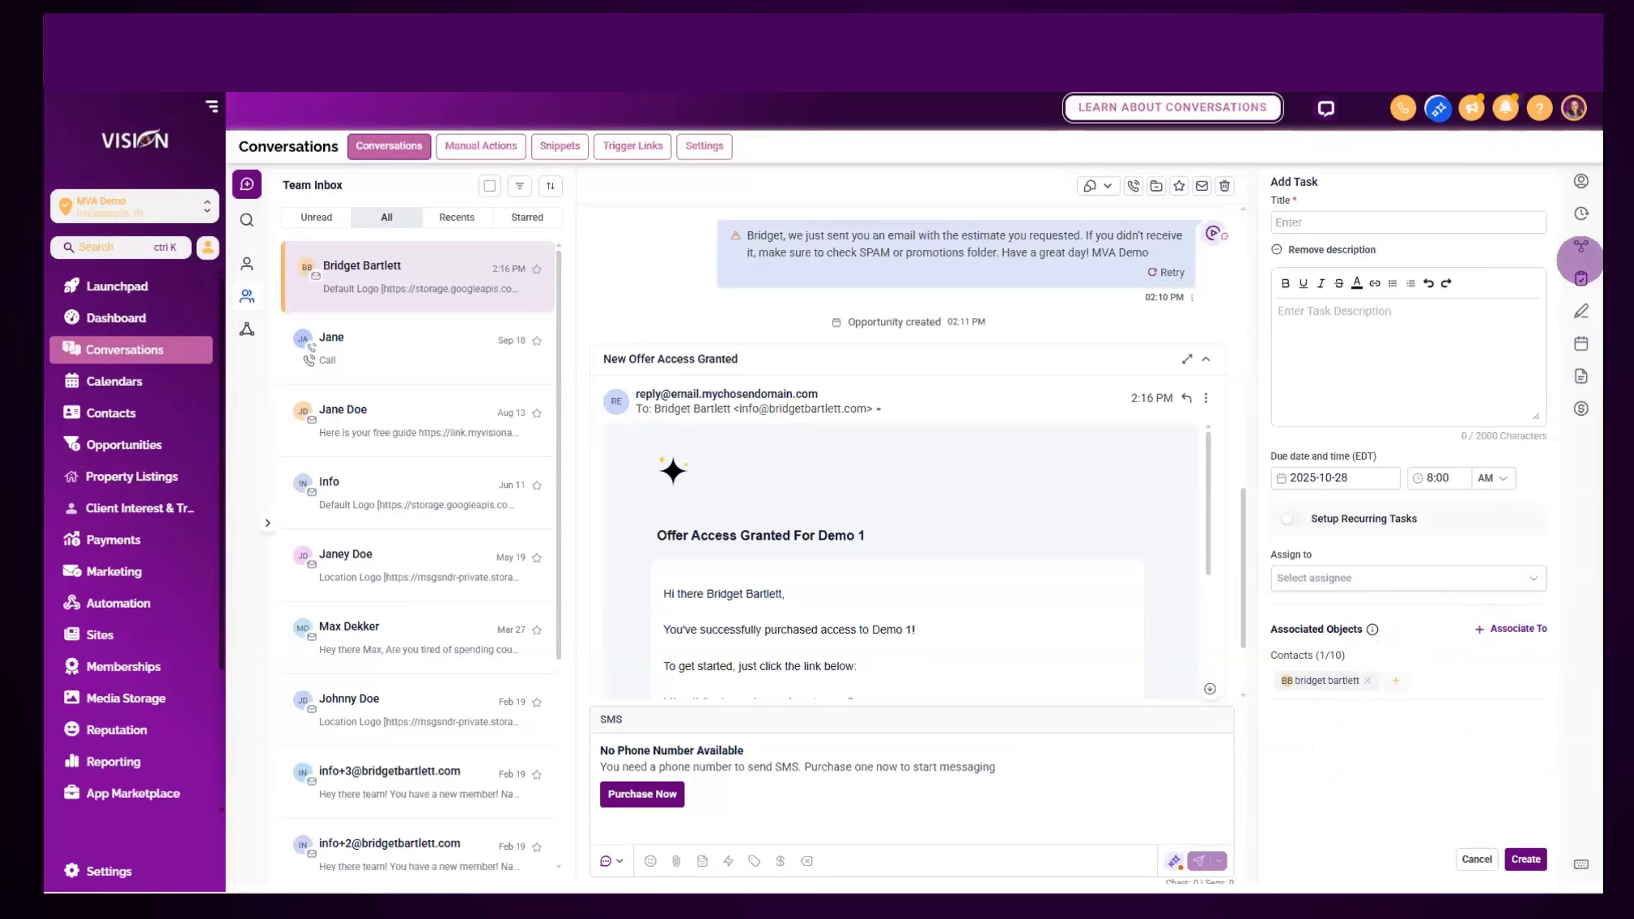
- Save a contact note reading "I gave a 10% off promo code that is good until 11/1/25" and view its edit and delete options
{"action": "left_click", "coordinate": [1581, 312]}
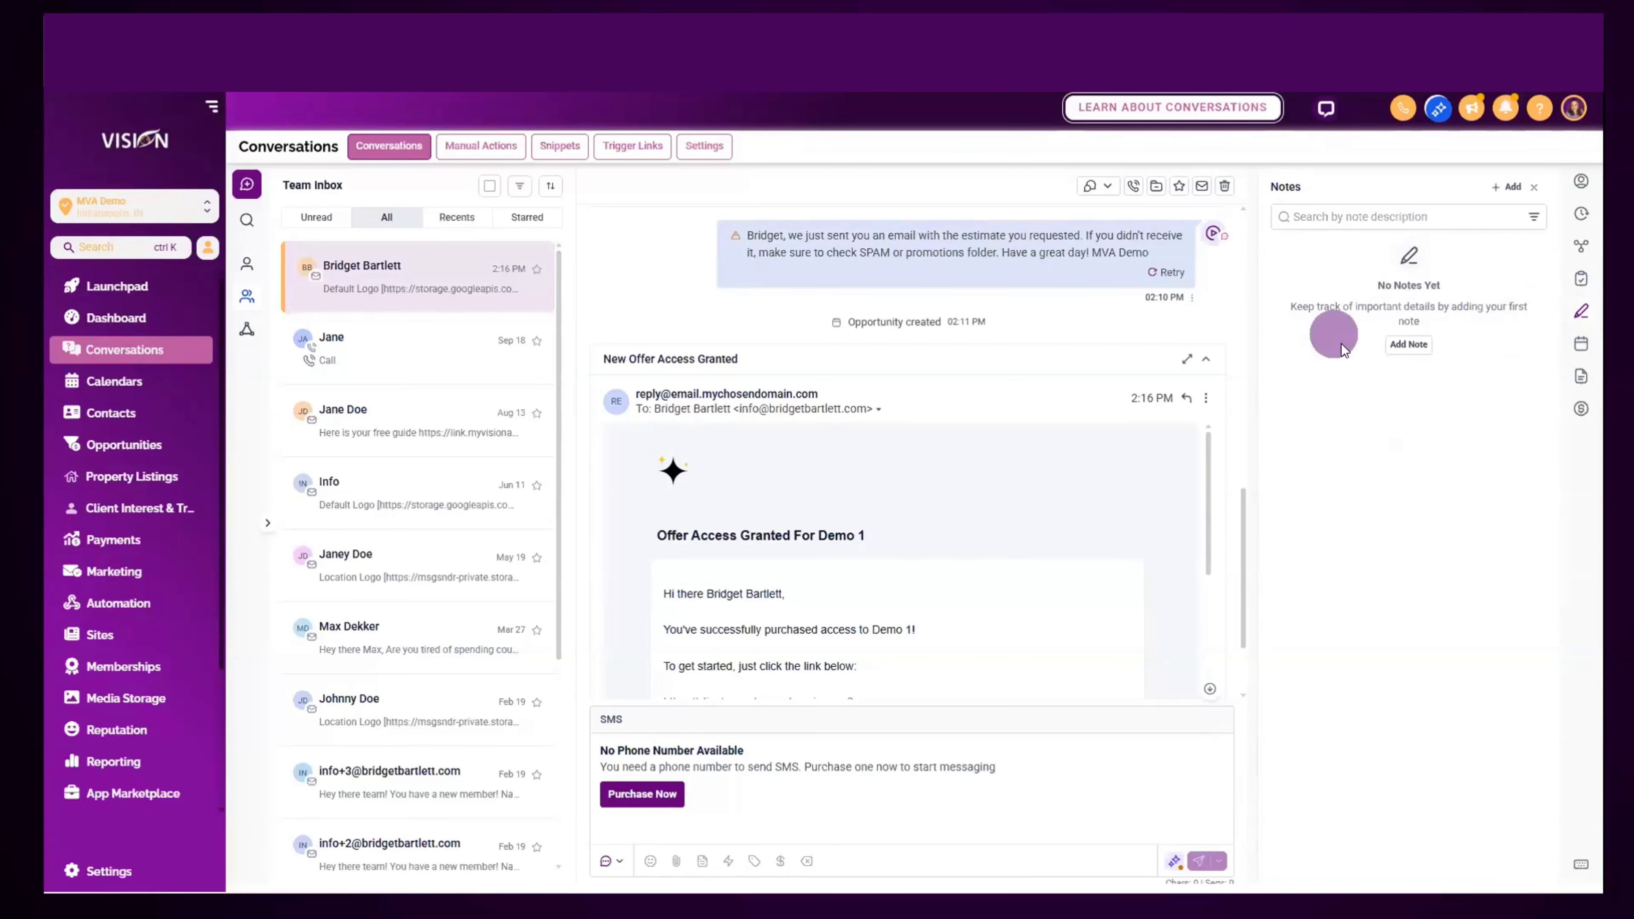
{"action": "left_click", "coordinate": [1407, 348]}
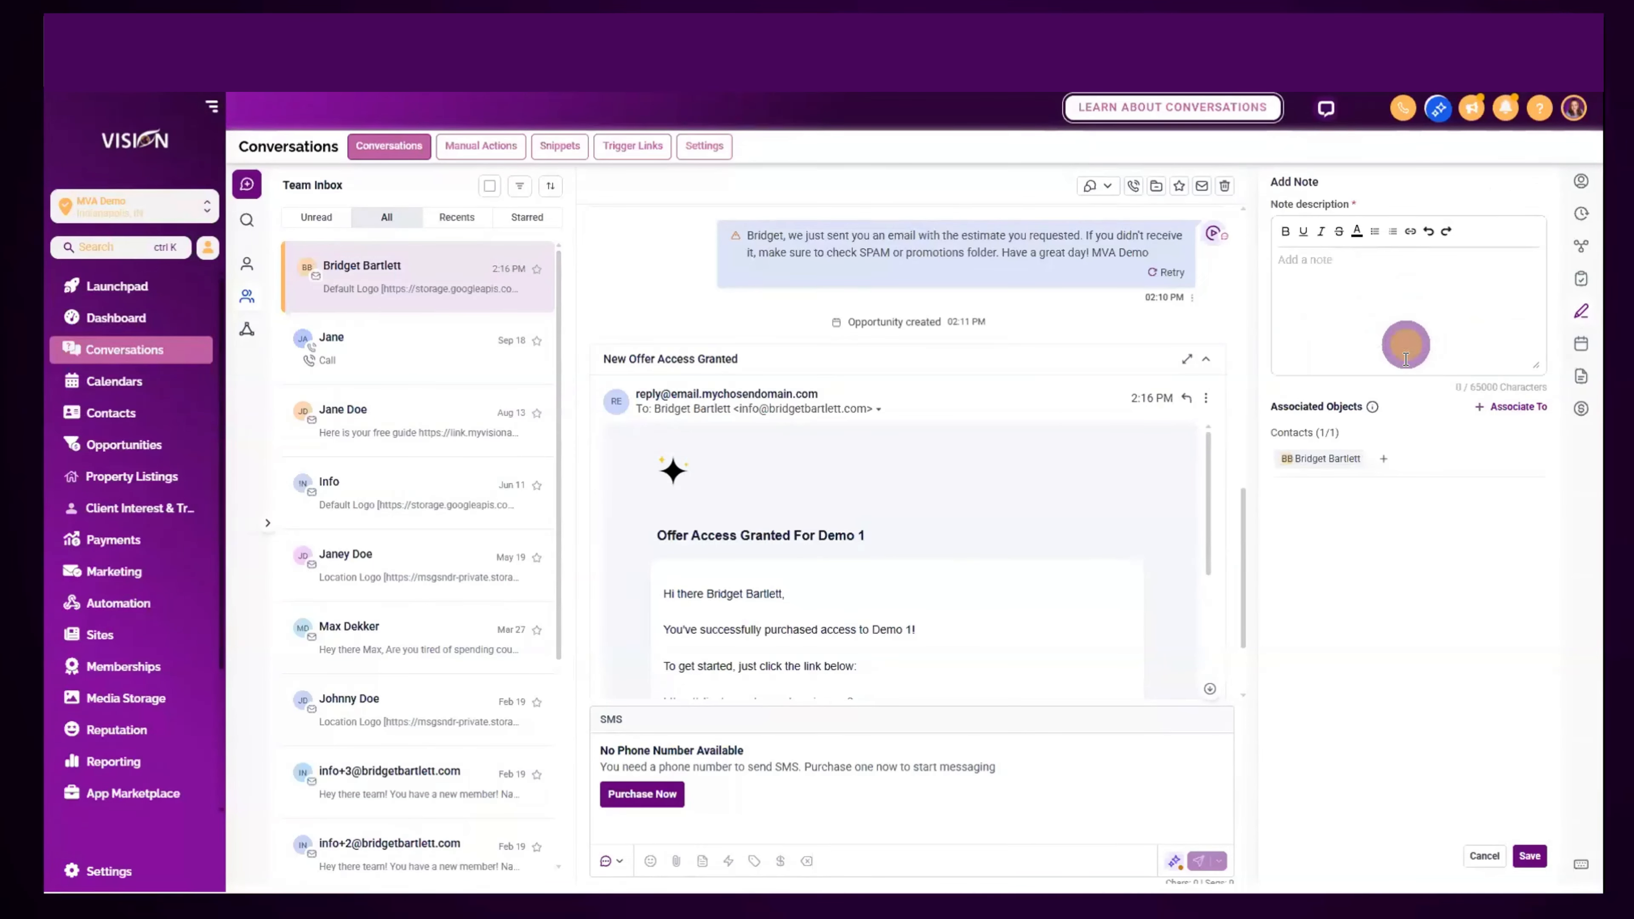
{"action": "left_click", "coordinate": [1354, 289]}
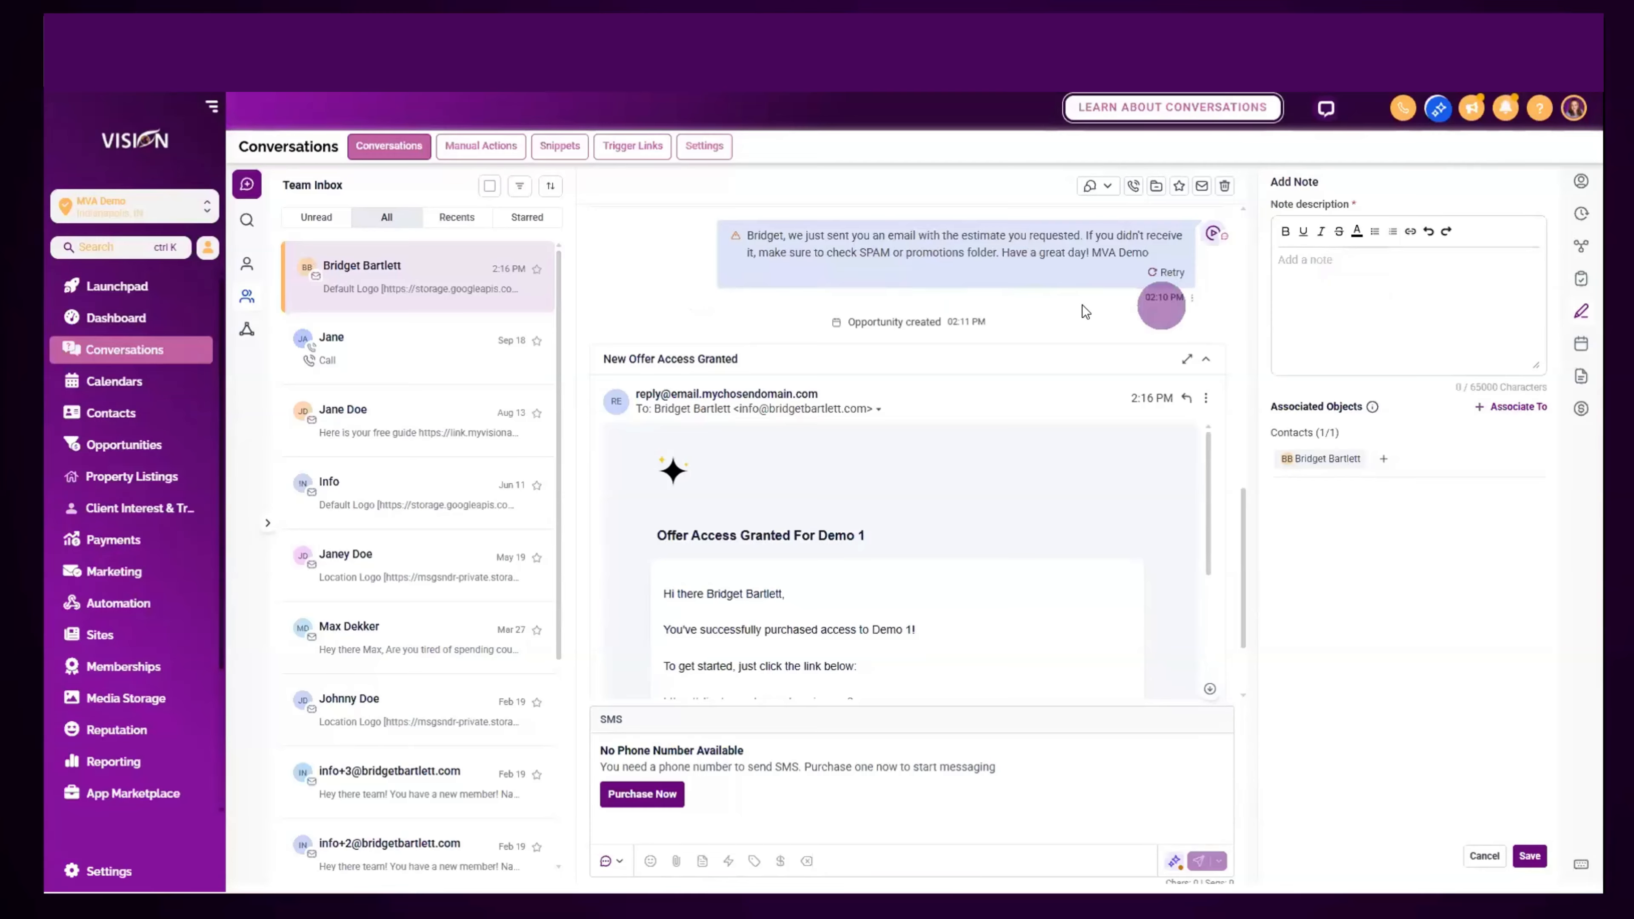
{"action": "left_click", "coordinate": [1406, 263]}
{"action": "type", "text": "I"}
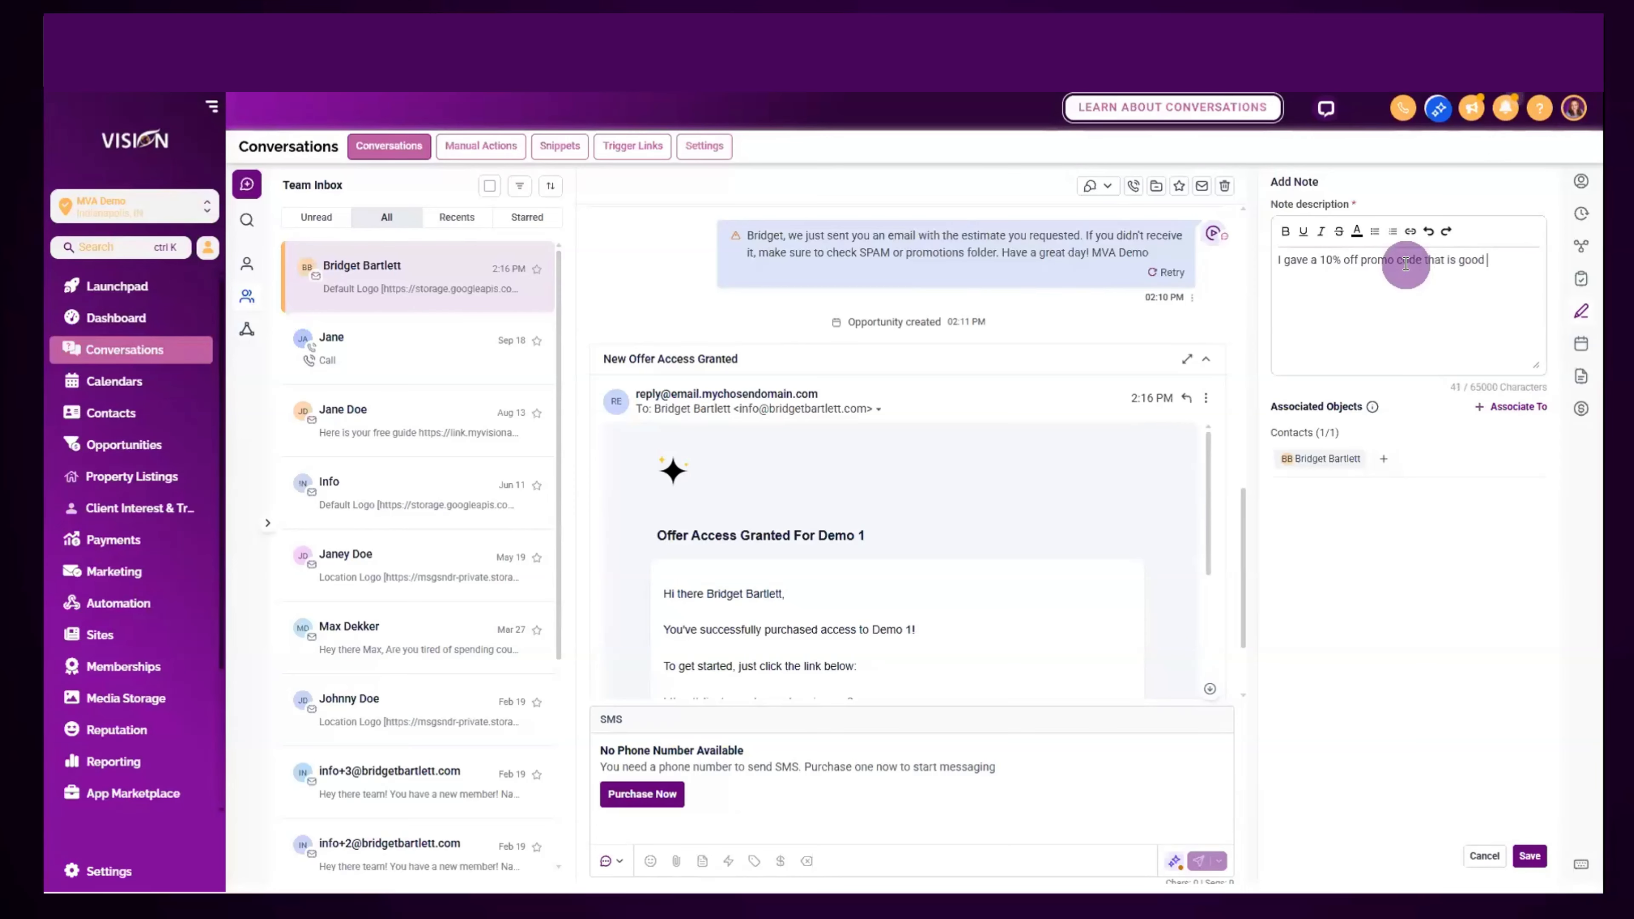
{"action": "type", "text": "1"}
{"action": "type", "text": "1,1/26"}
{"action": "left_click", "coordinate": [1297, 281]}
{"action": "key", "text": "BackSpace"}
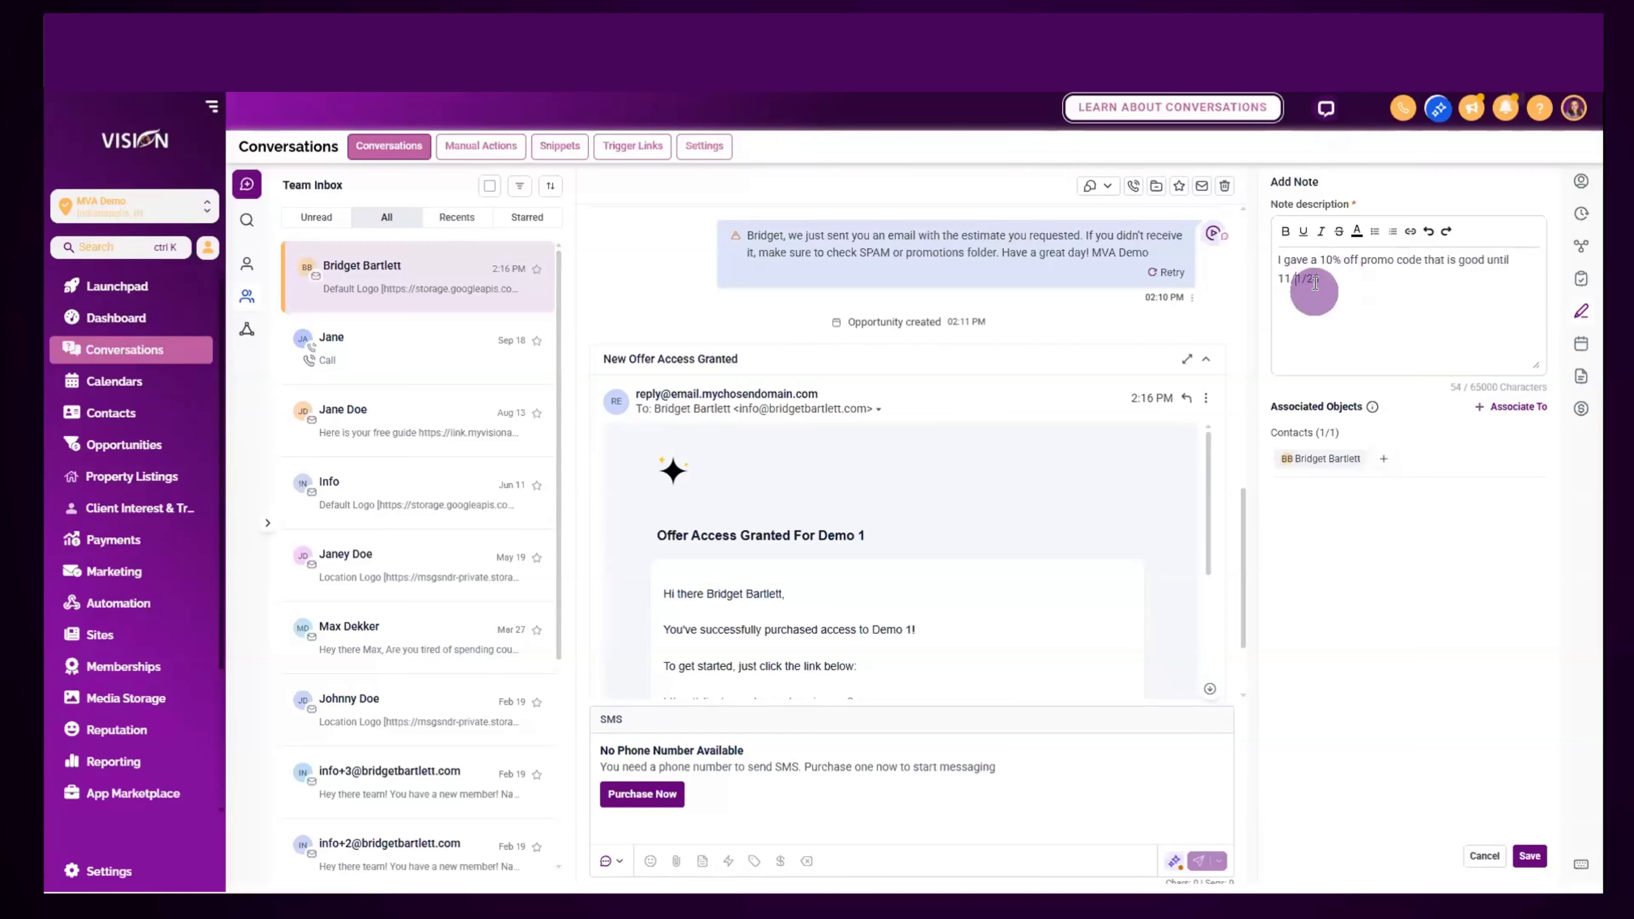
{"action": "left_click_drag", "start_coordinate": [1319, 278], "coordinate": [1310, 280]}
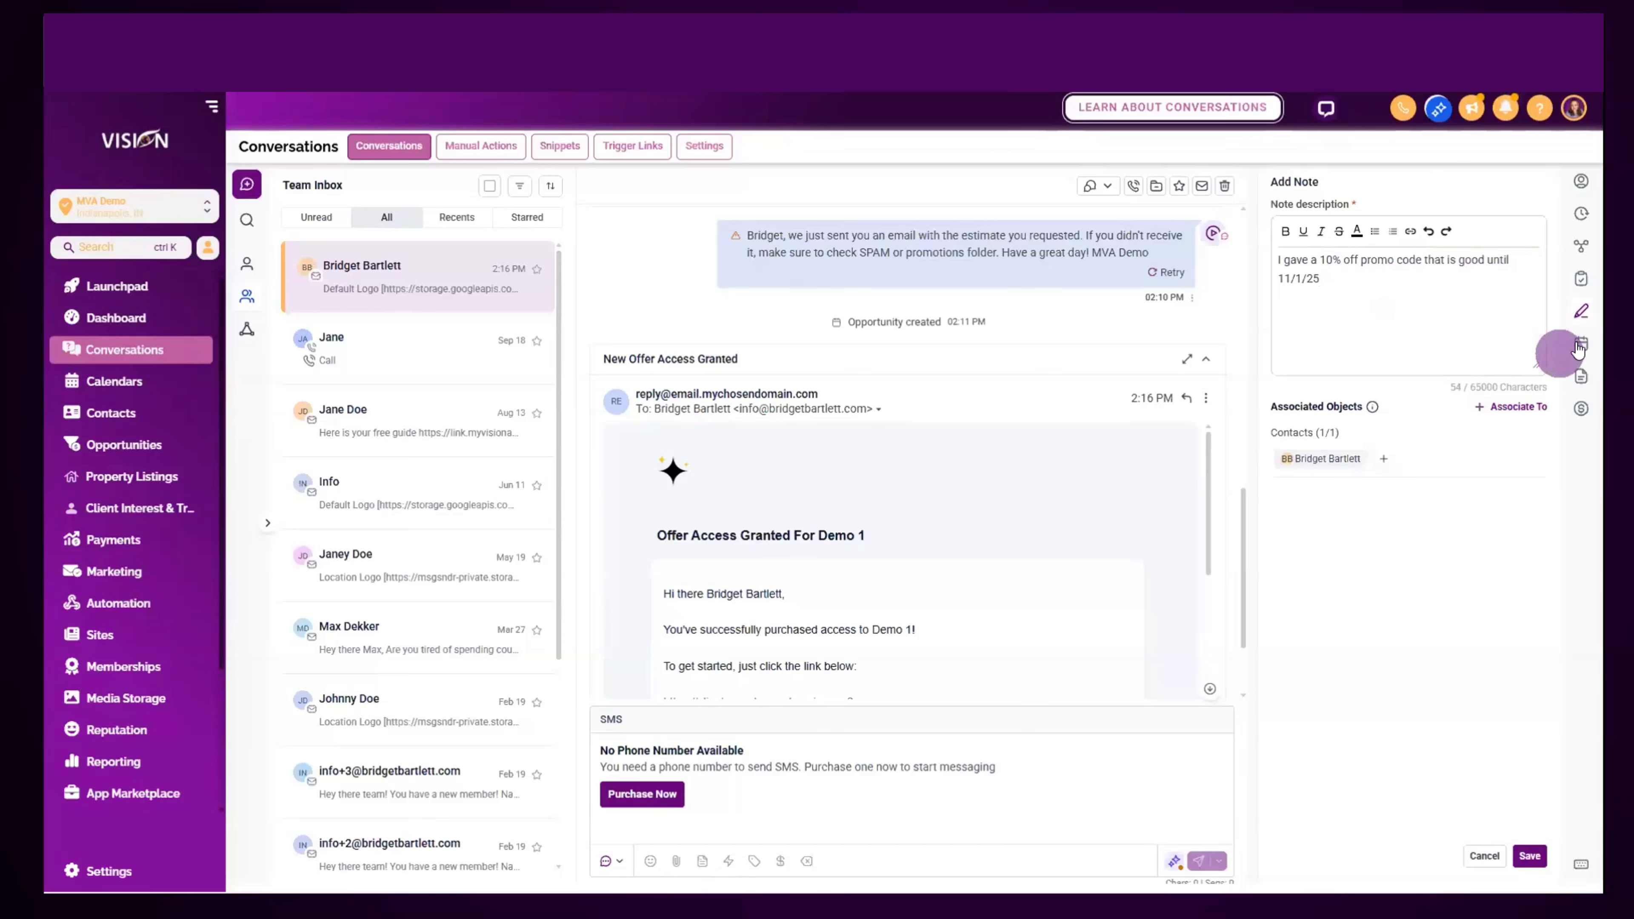
{"action": "left_click", "coordinate": [1526, 856]}
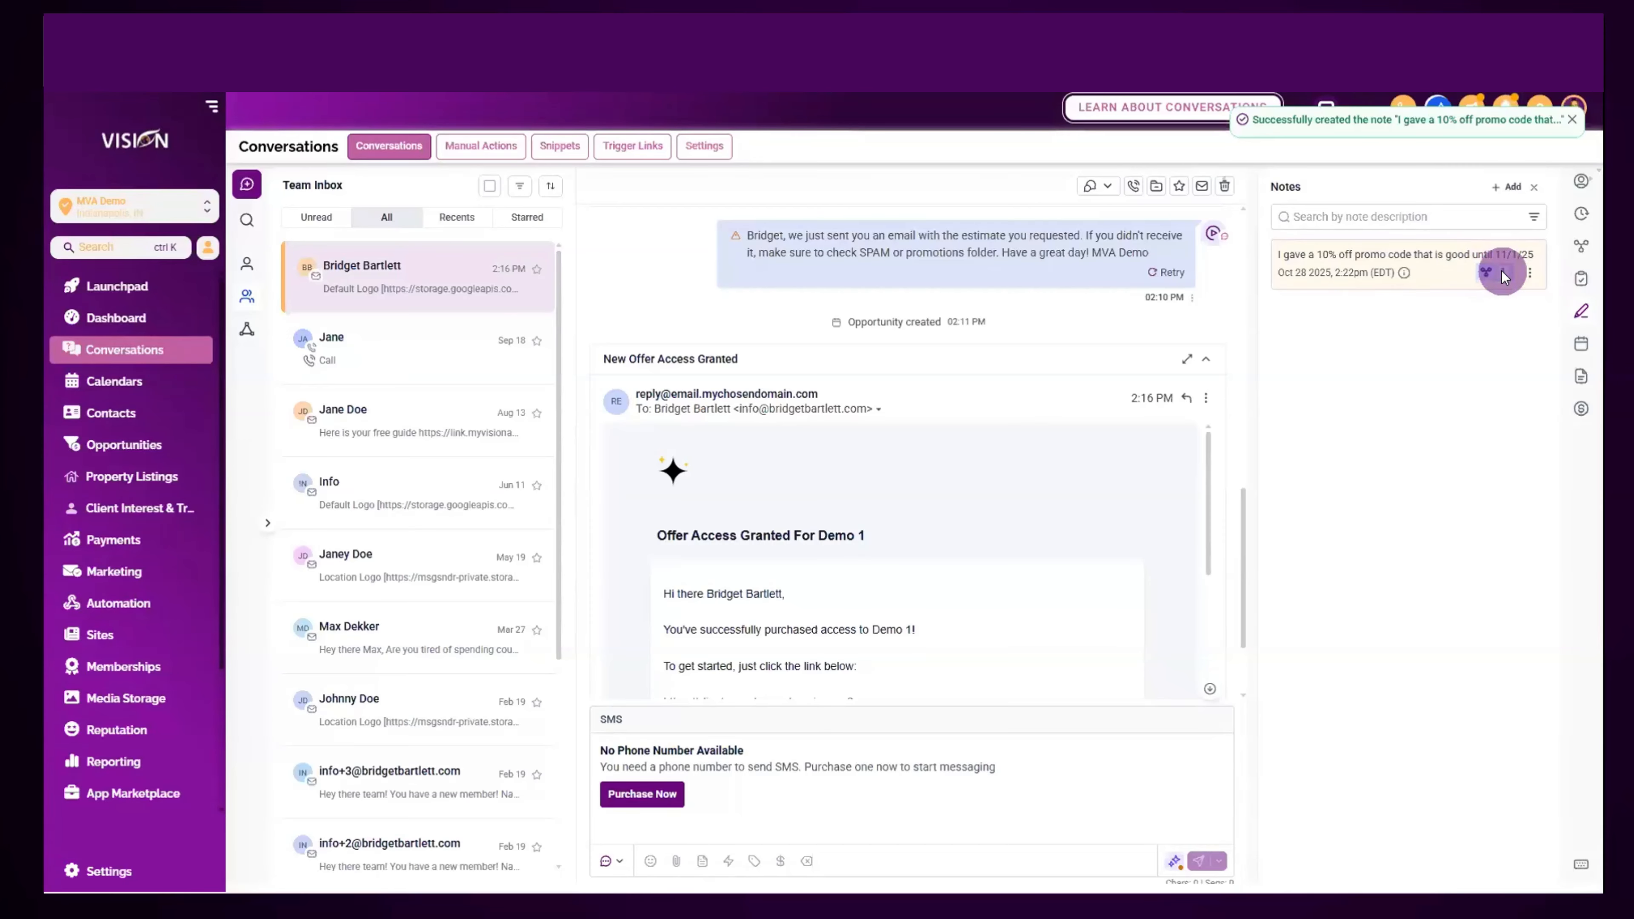
{"action": "left_click", "coordinate": [1530, 275]}
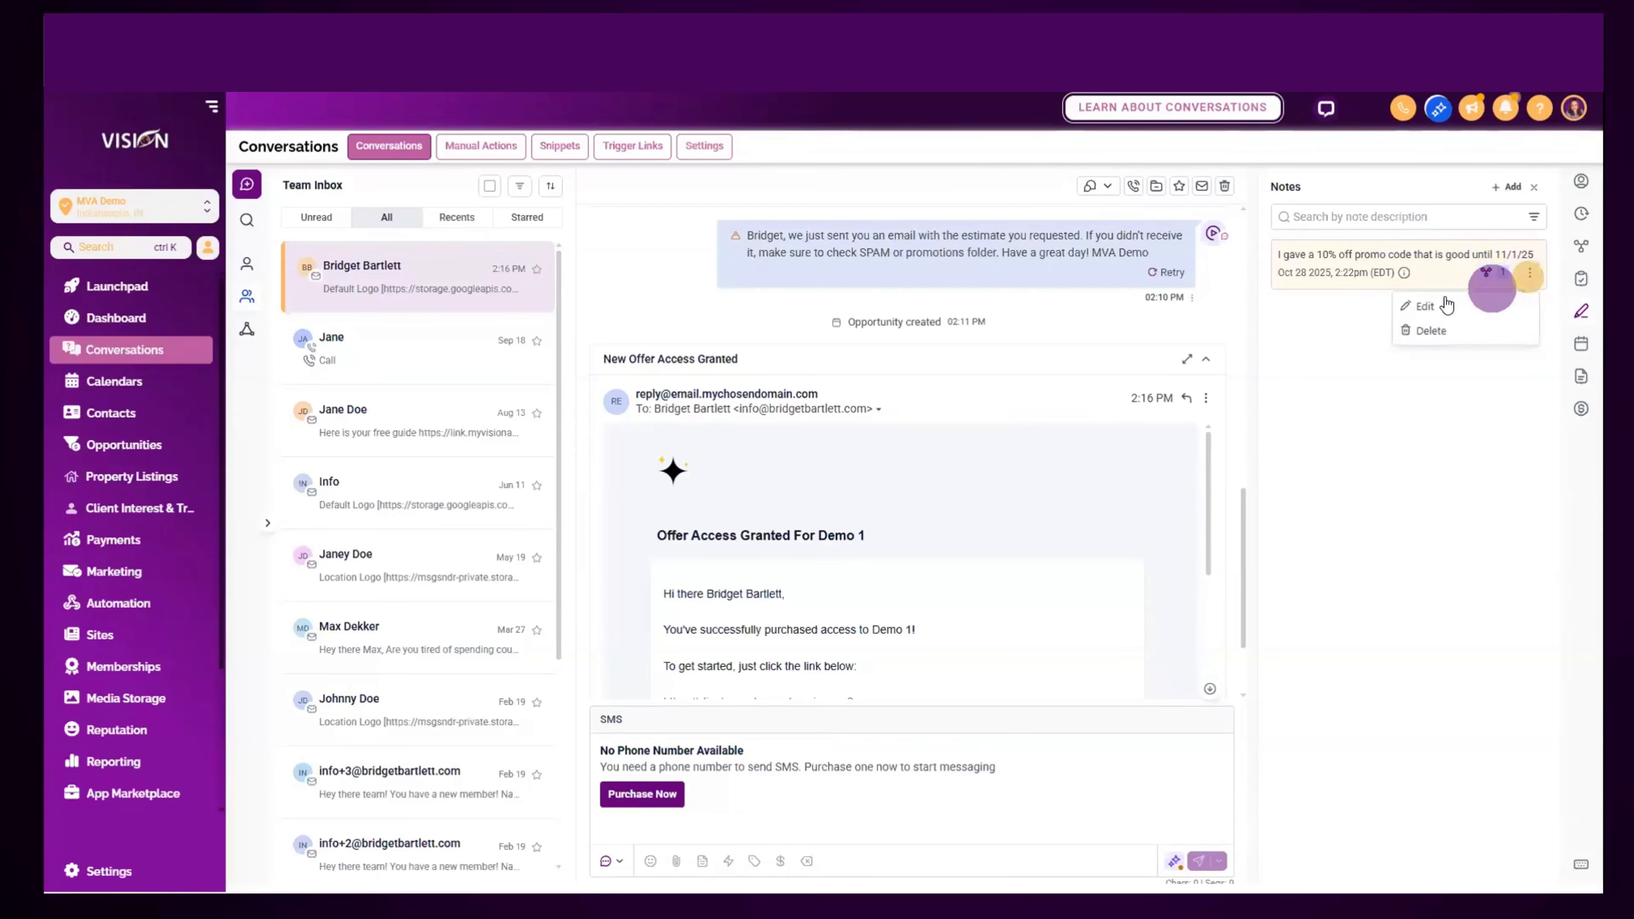
{"action": "left_click", "coordinate": [1406, 388]}
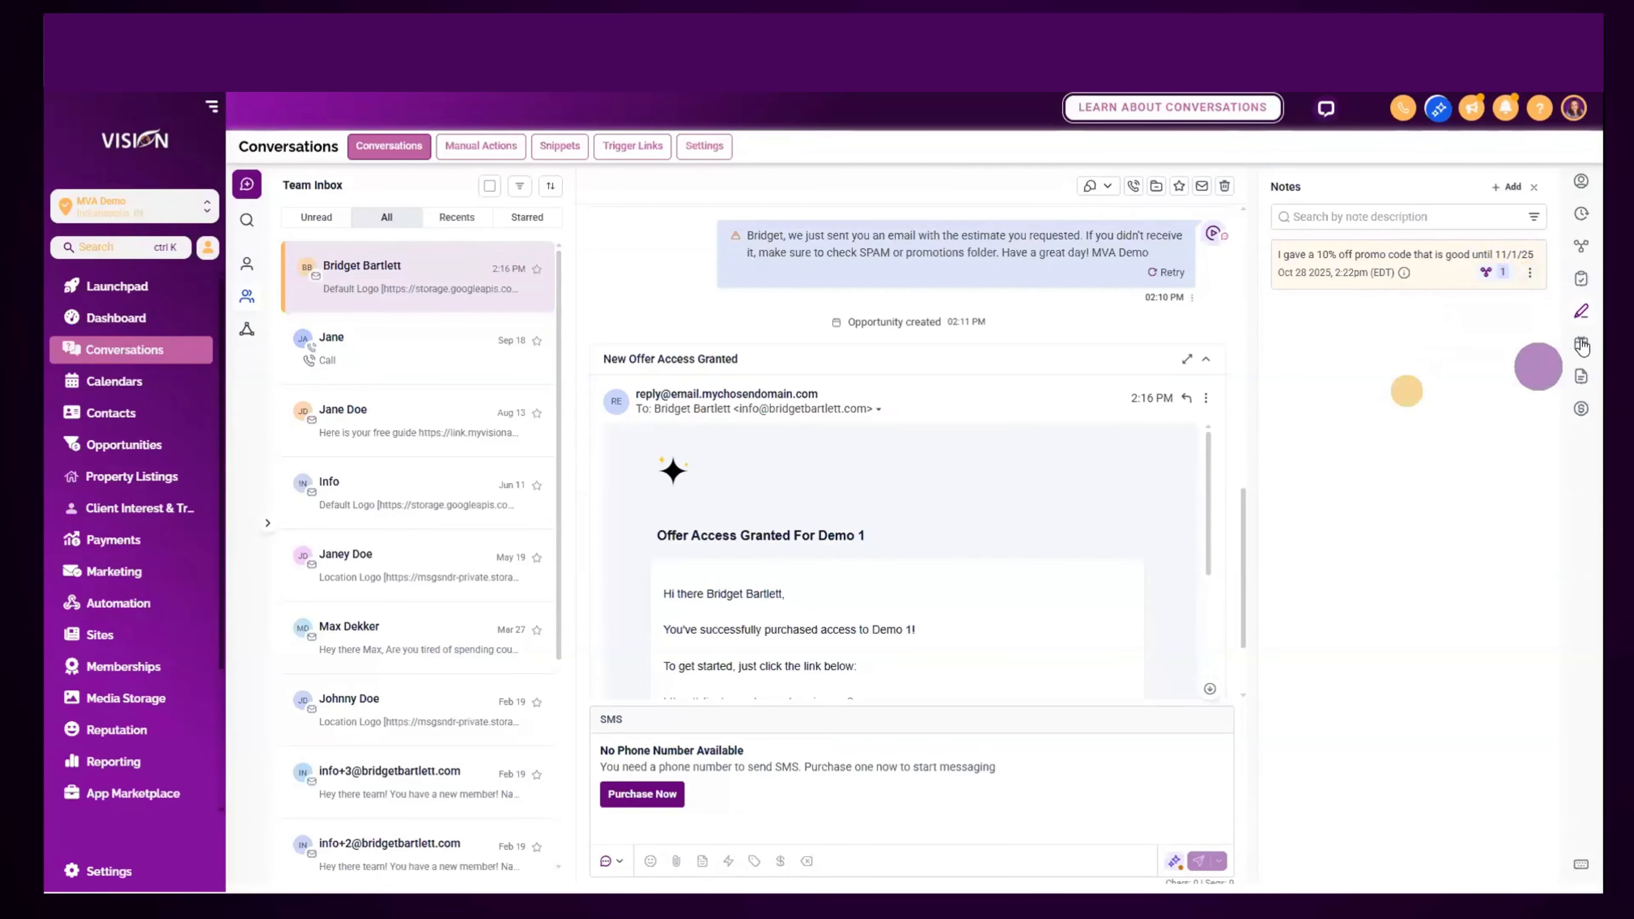
- Start a new appointment booking for the contact and review the calendar and timezone choices without changing them
{"action": "left_click", "coordinate": [1582, 343]}
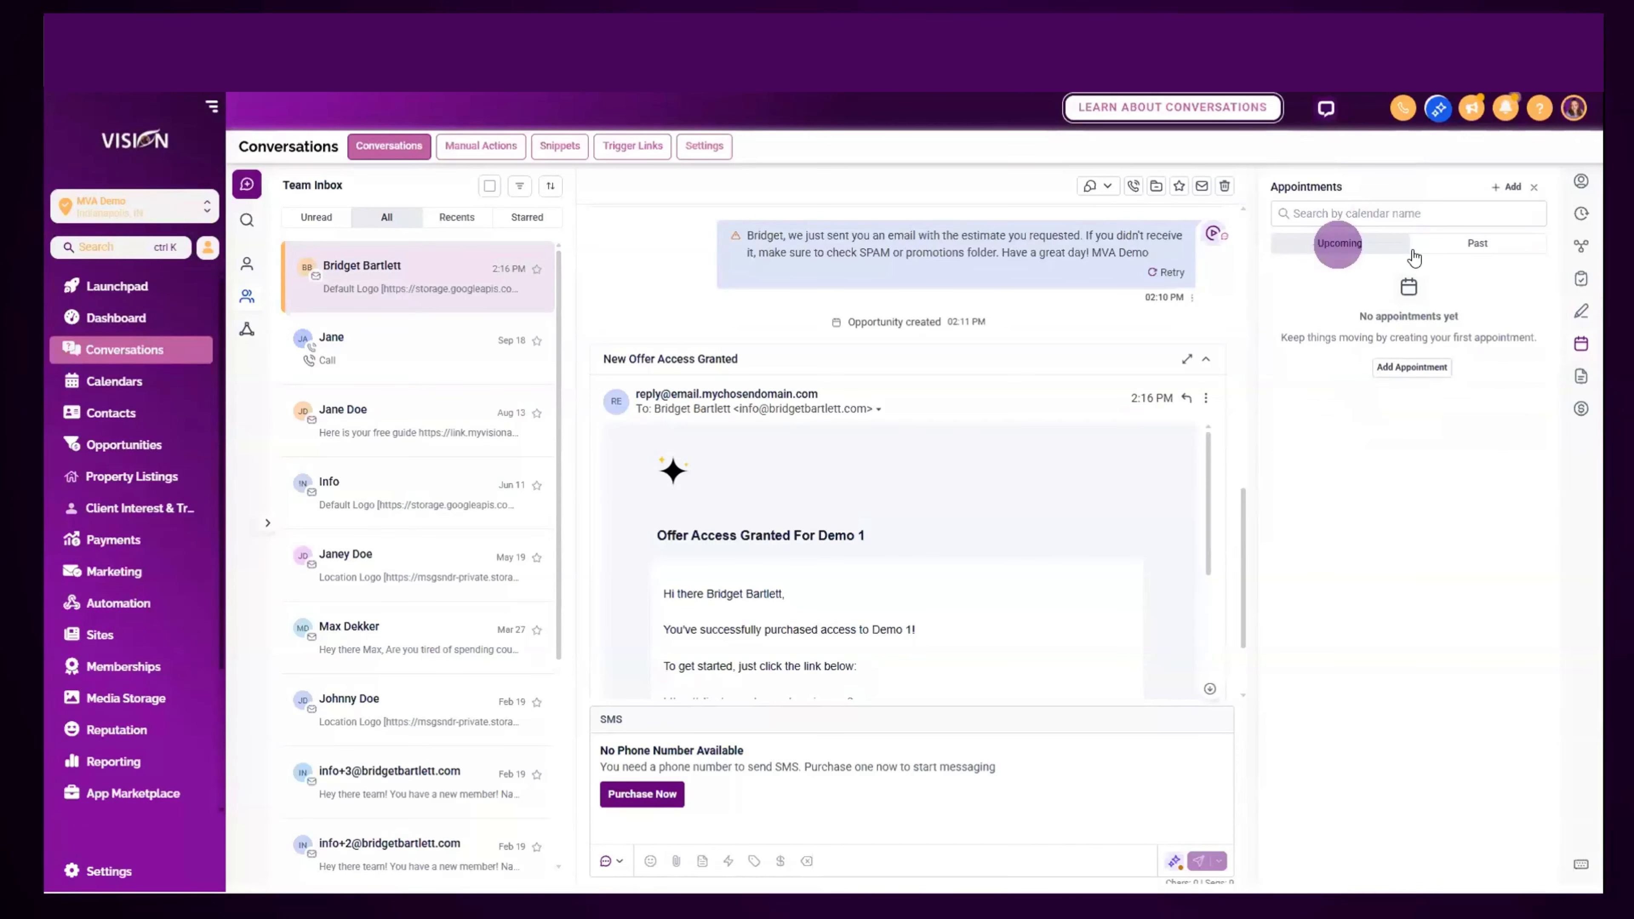
{"action": "left_click", "coordinate": [1301, 245]}
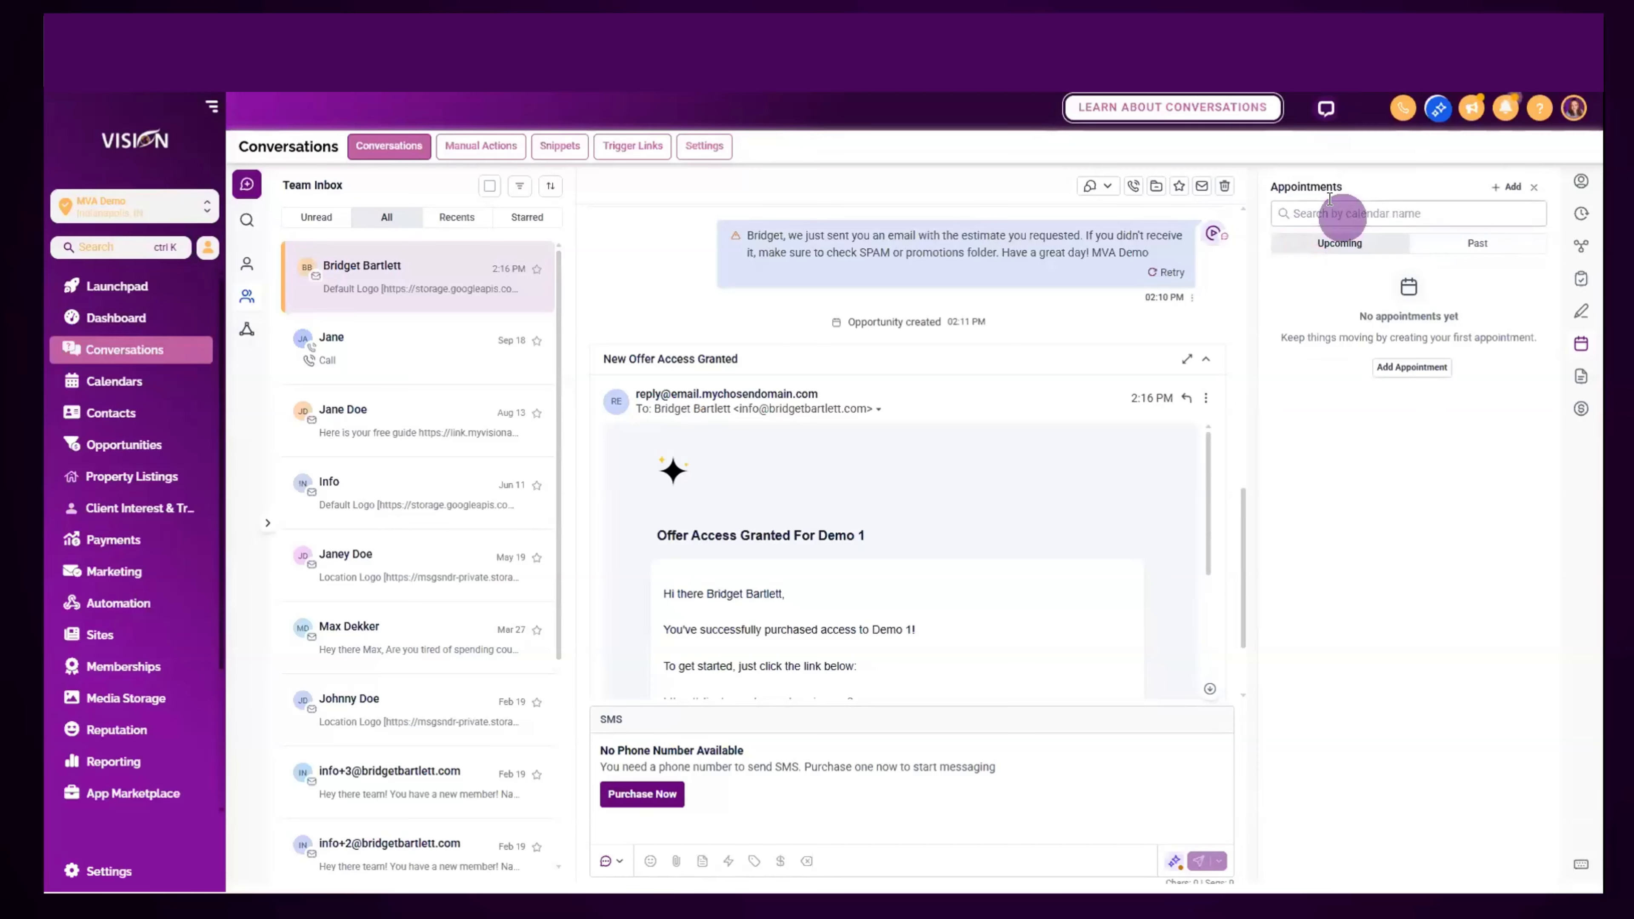
{"action": "left_click", "coordinate": [1505, 187]}
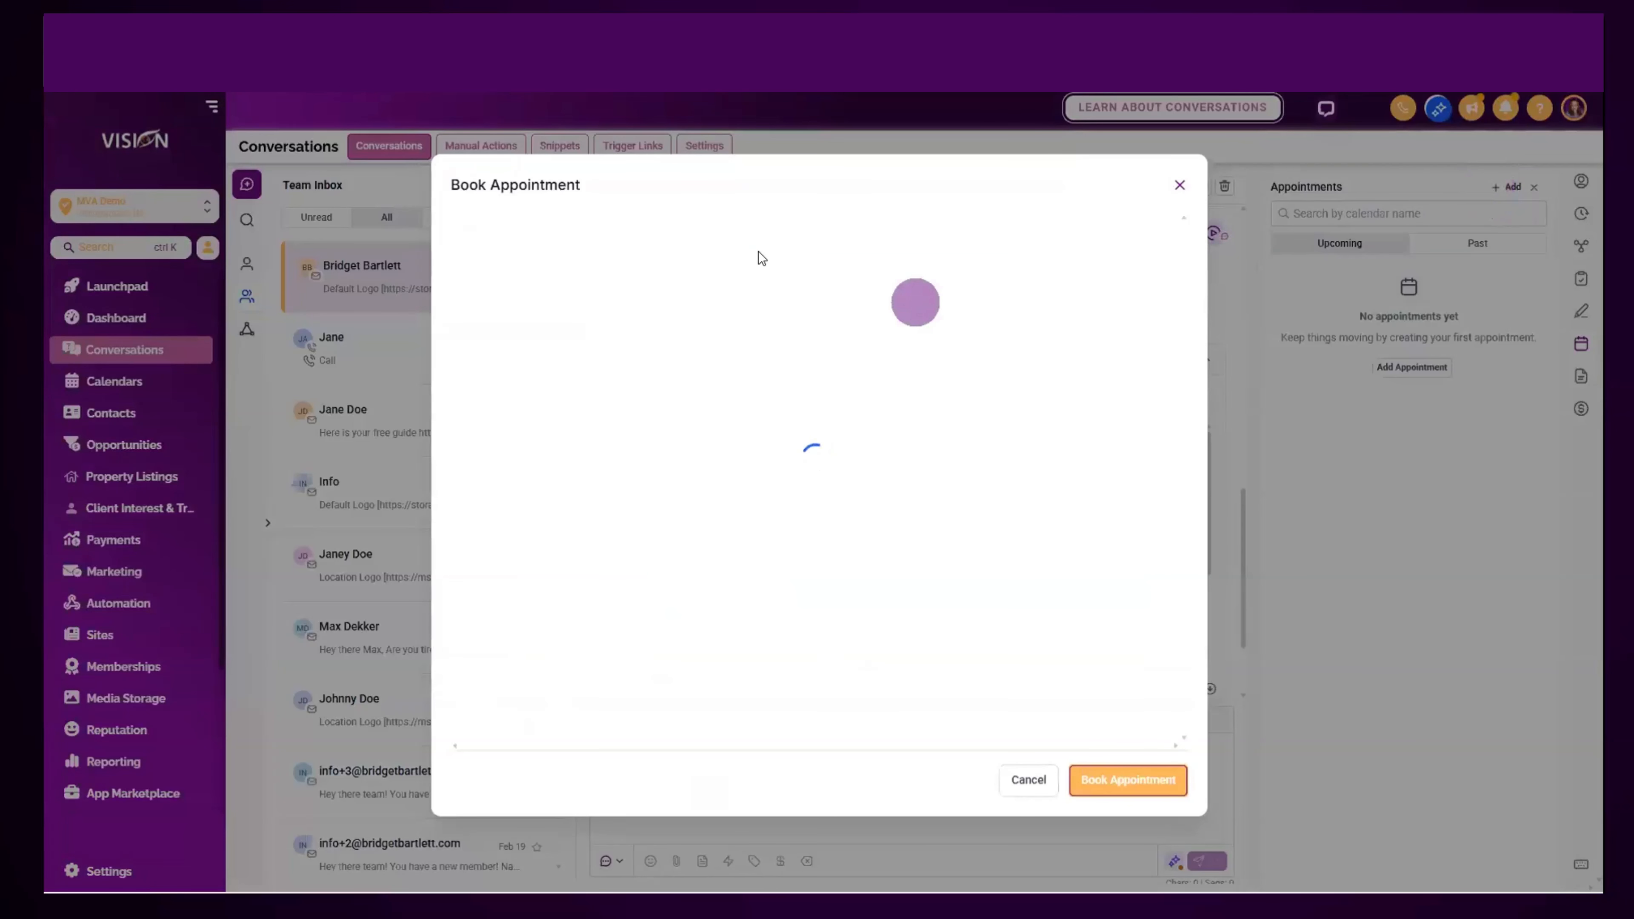
{"action": "left_click", "coordinate": [631, 253]}
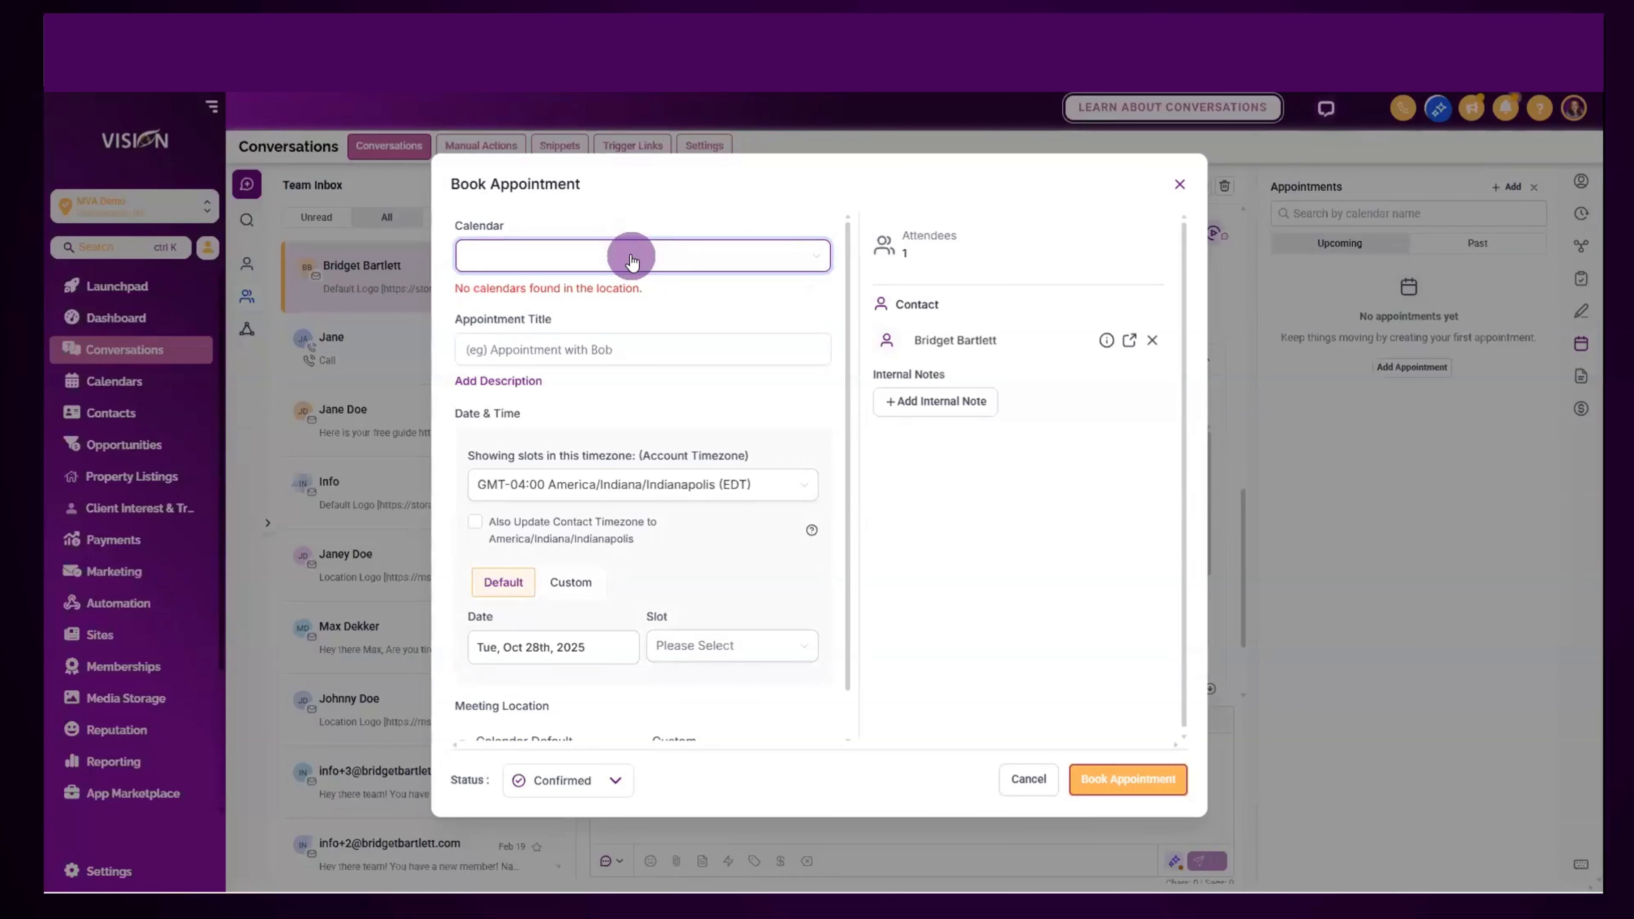
{"action": "left_click", "coordinate": [633, 255]}
{"action": "left_click", "coordinate": [655, 201]}
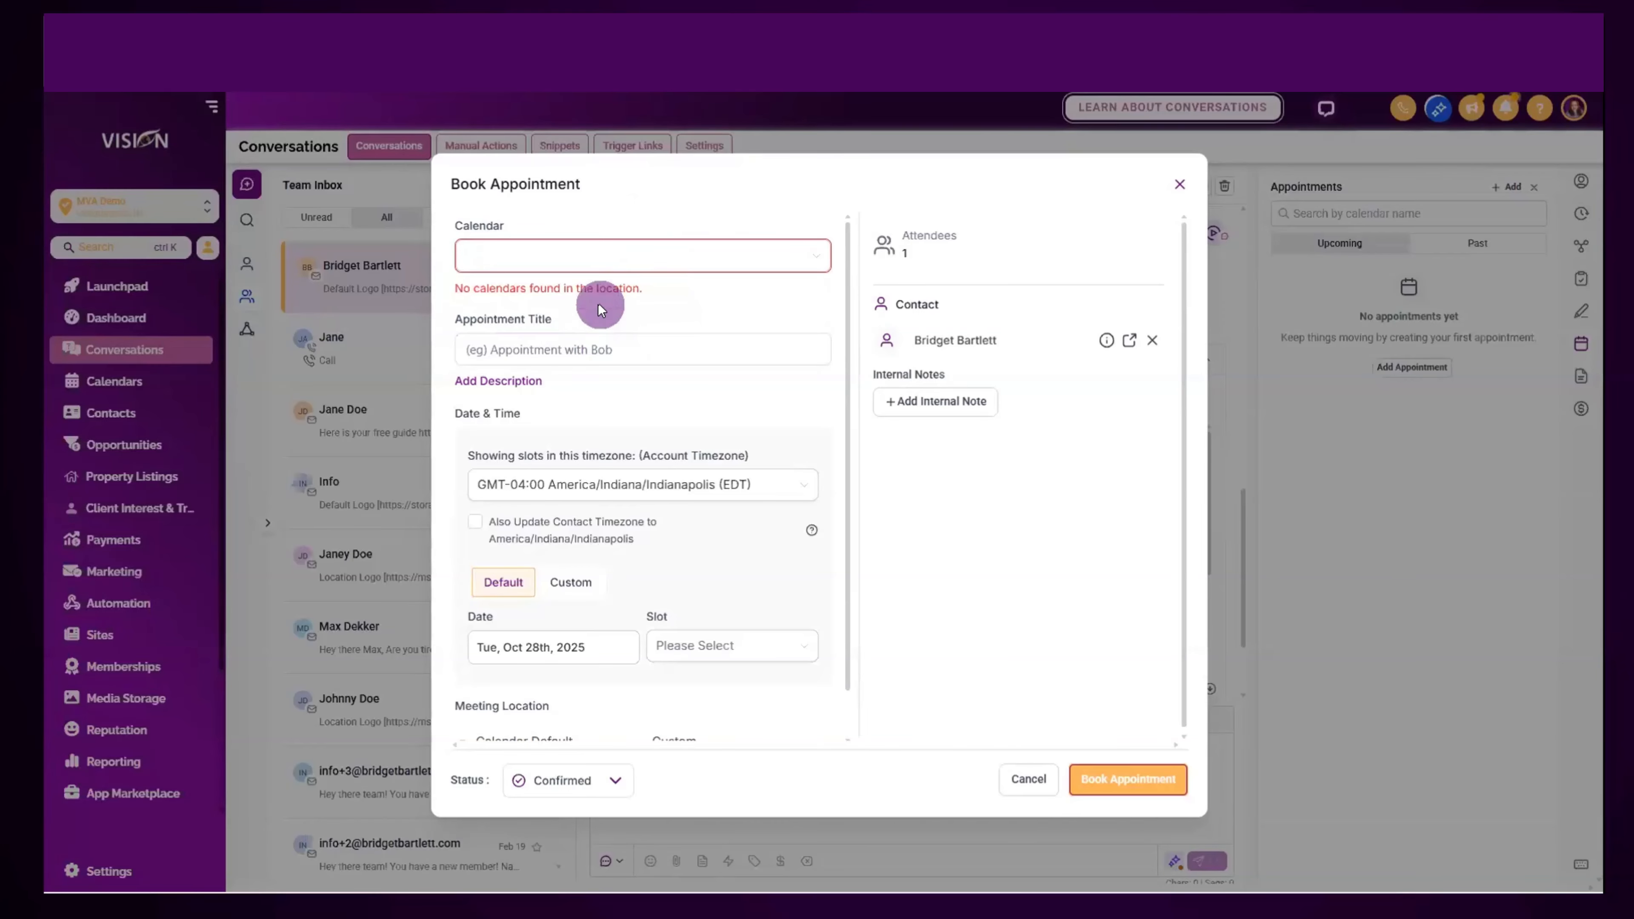
{"action": "left_click", "coordinate": [566, 484]}
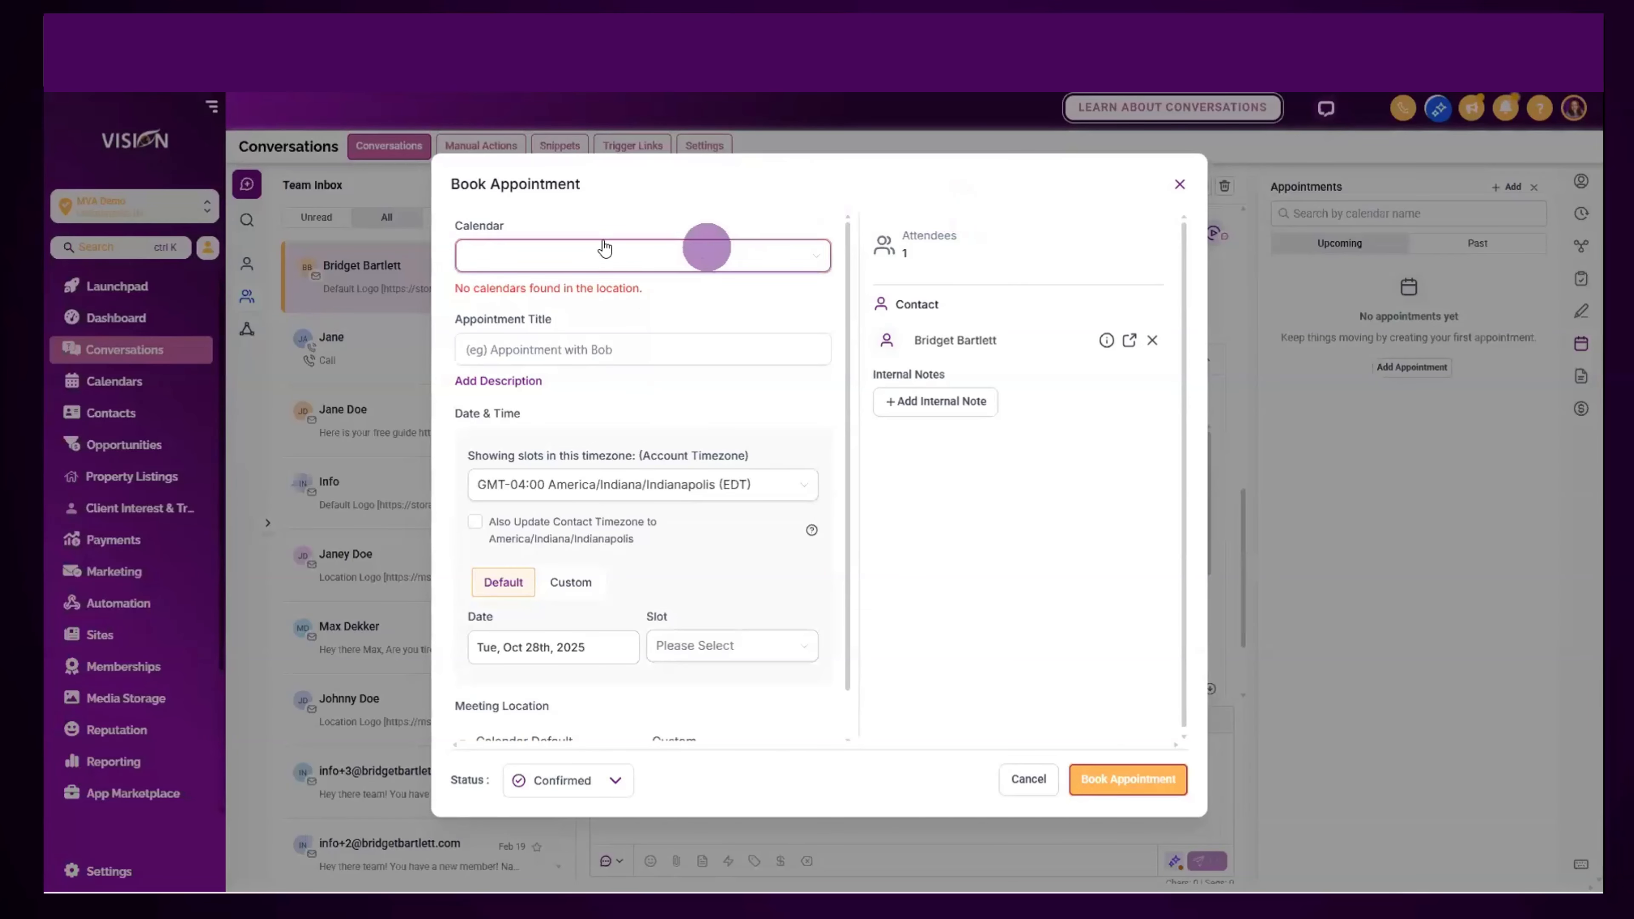
{"action": "left_click", "coordinate": [537, 251]}
{"action": "left_click", "coordinate": [583, 212]}
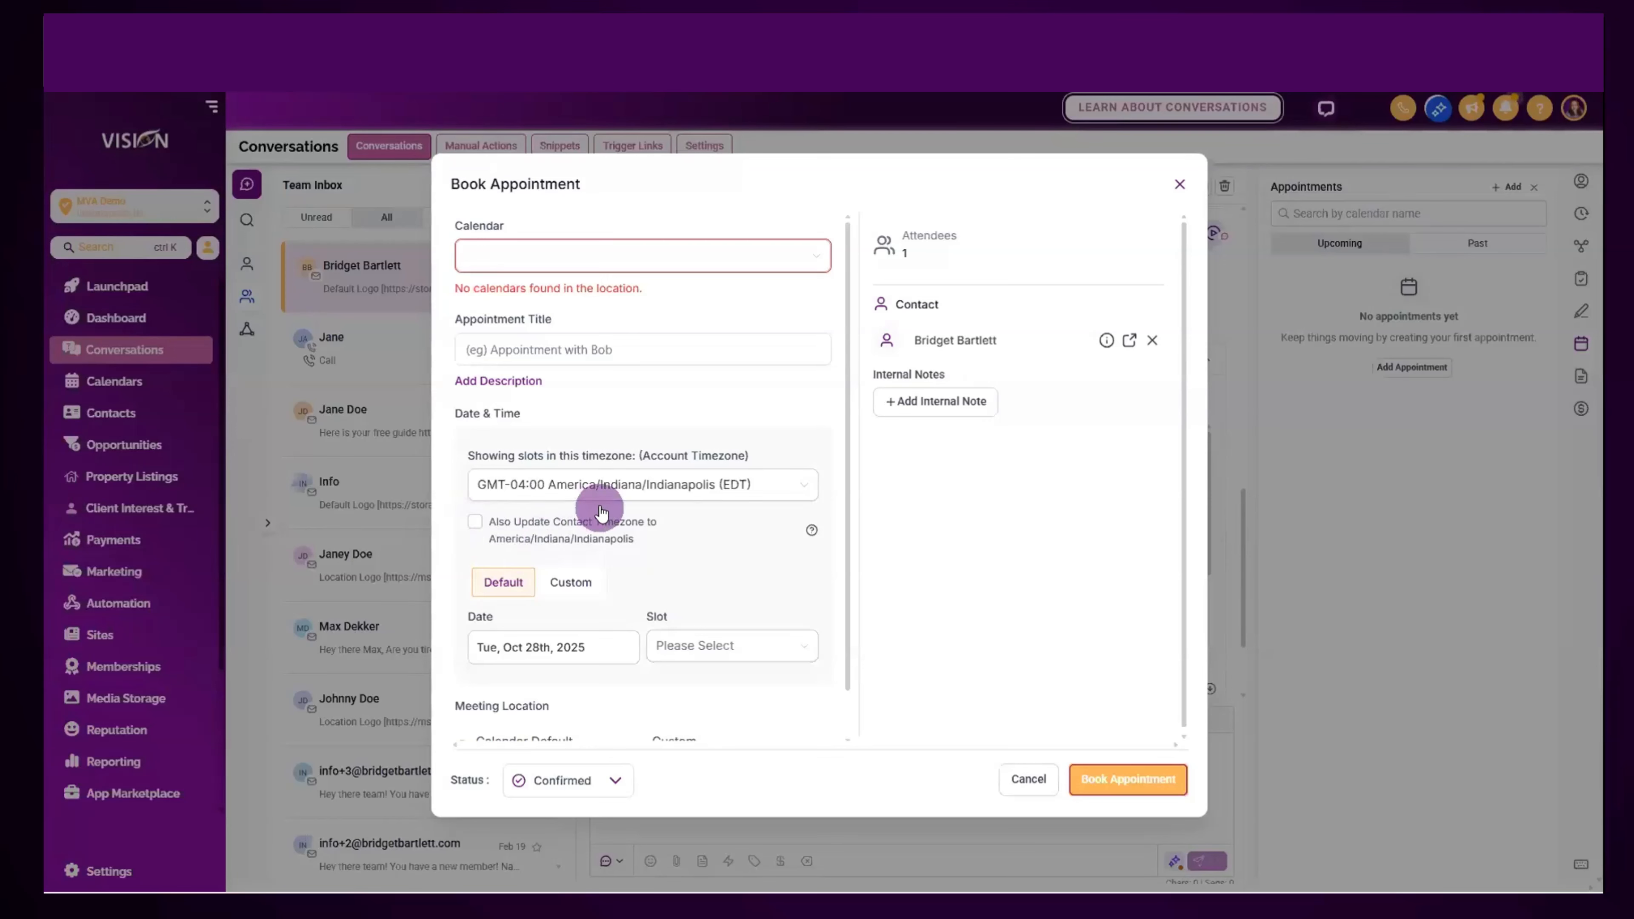
- Switch the appointment's date and time to Custom and check the start time picker without changing the time
{"action": "scroll", "coordinate": [547, 528], "scroll_direction": "down", "scroll_amount": 1}
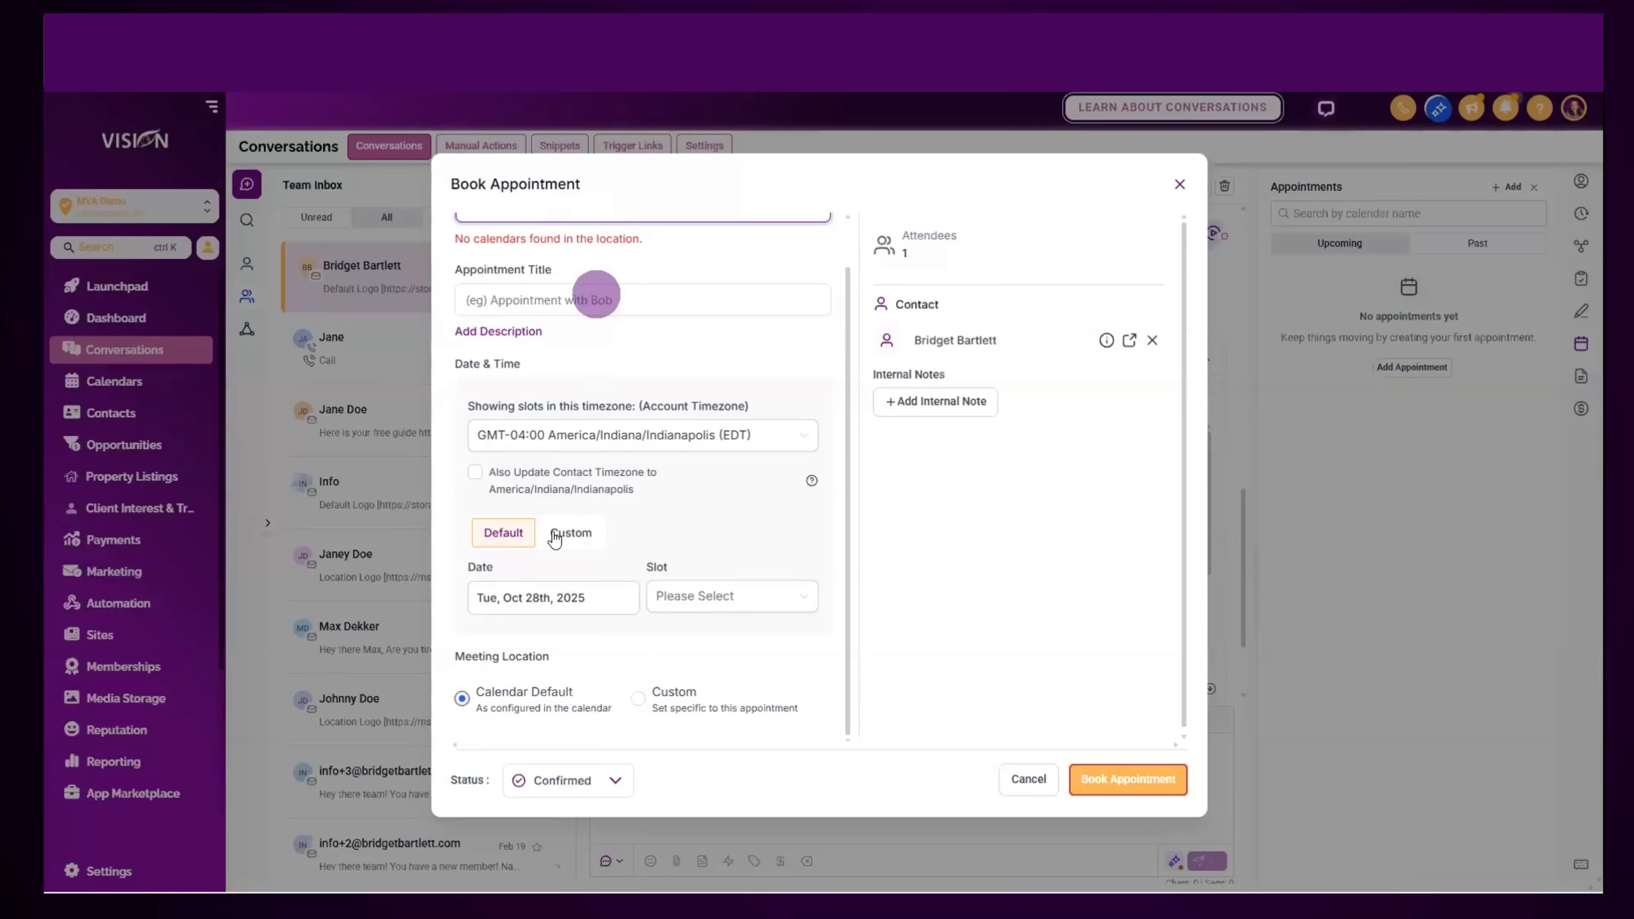
{"action": "left_click", "coordinate": [569, 532]}
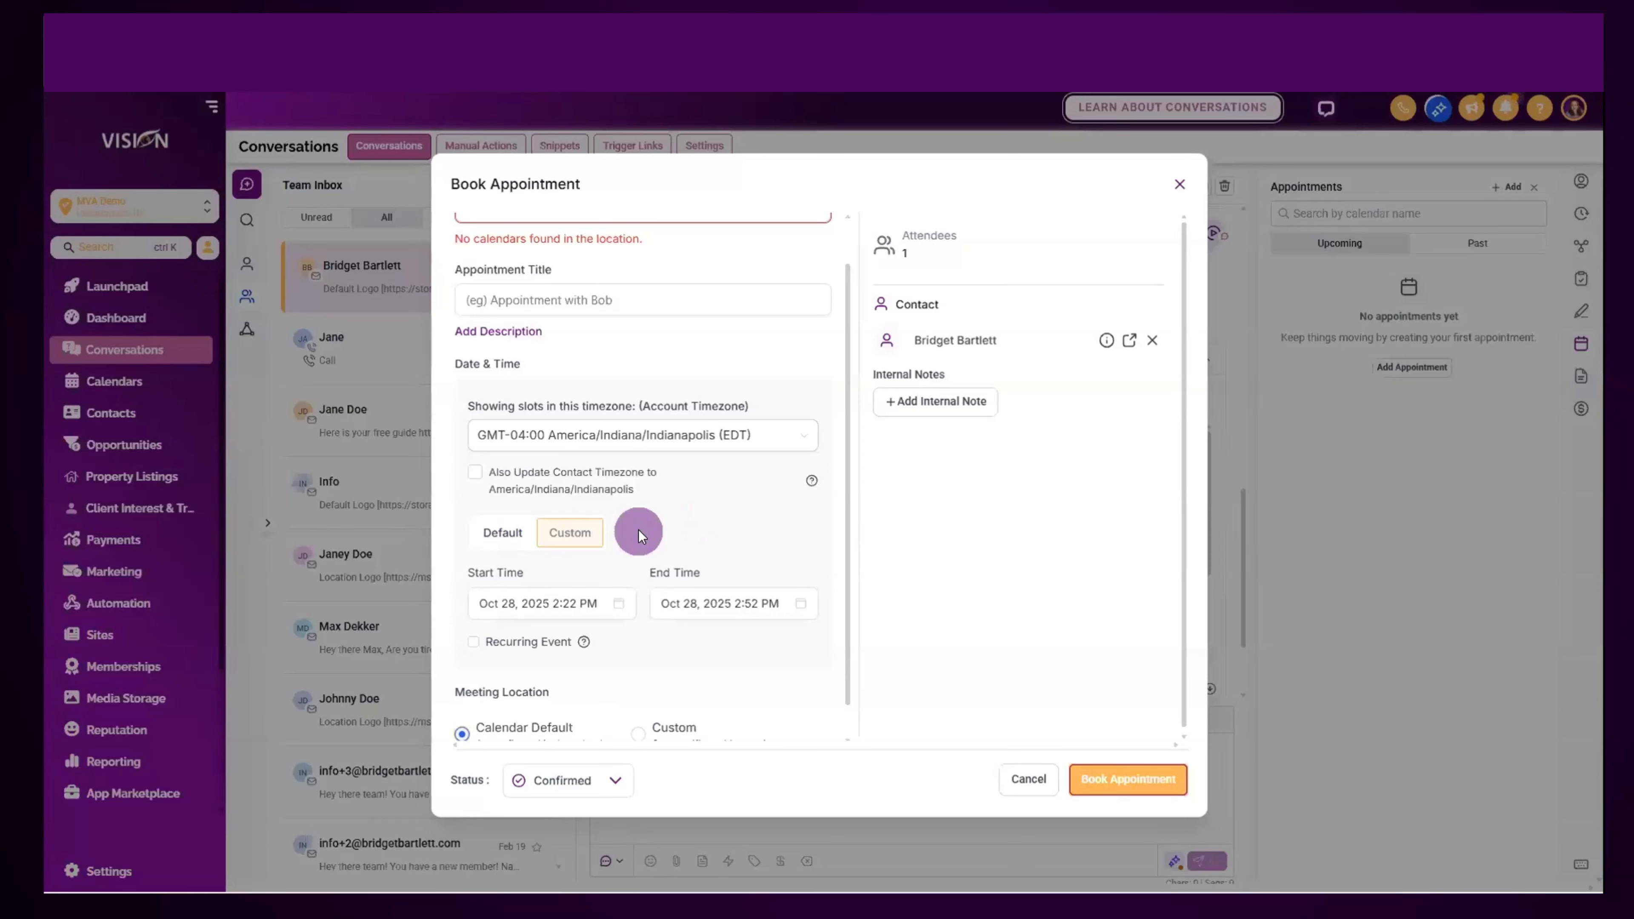
{"action": "left_click", "coordinate": [539, 596]}
{"action": "left_click", "coordinate": [785, 526]}
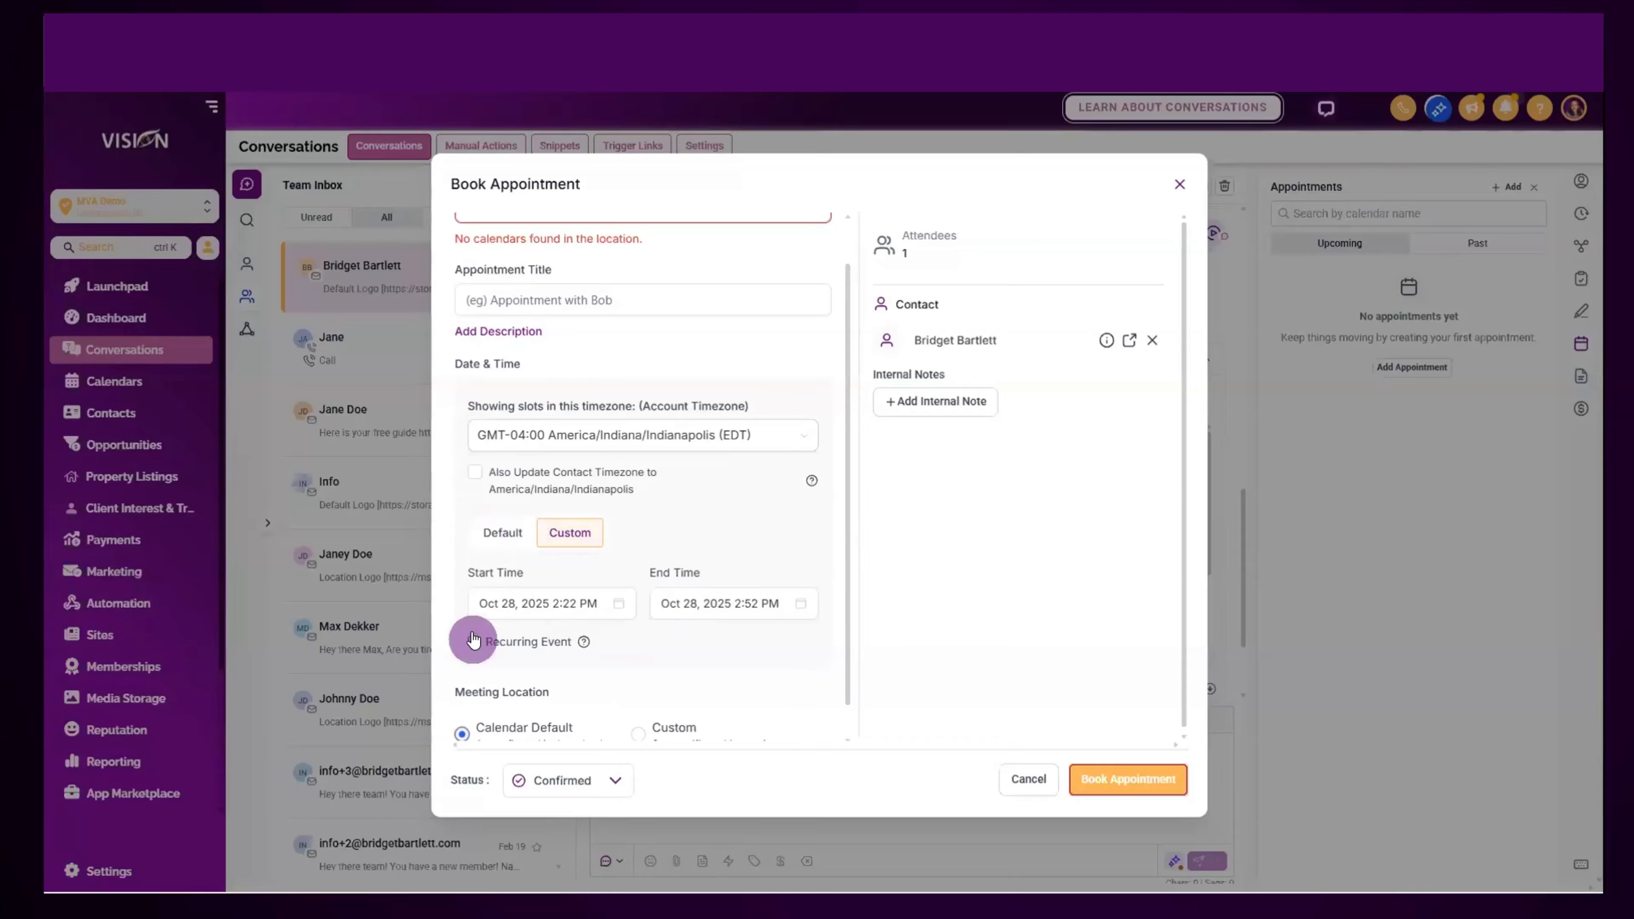
- Compare the Calendar Default and Custom meeting location options, choosing Custom and leaving the location text blank
{"action": "scroll", "coordinate": [476, 639], "scroll_direction": "down", "scroll_amount": 1}
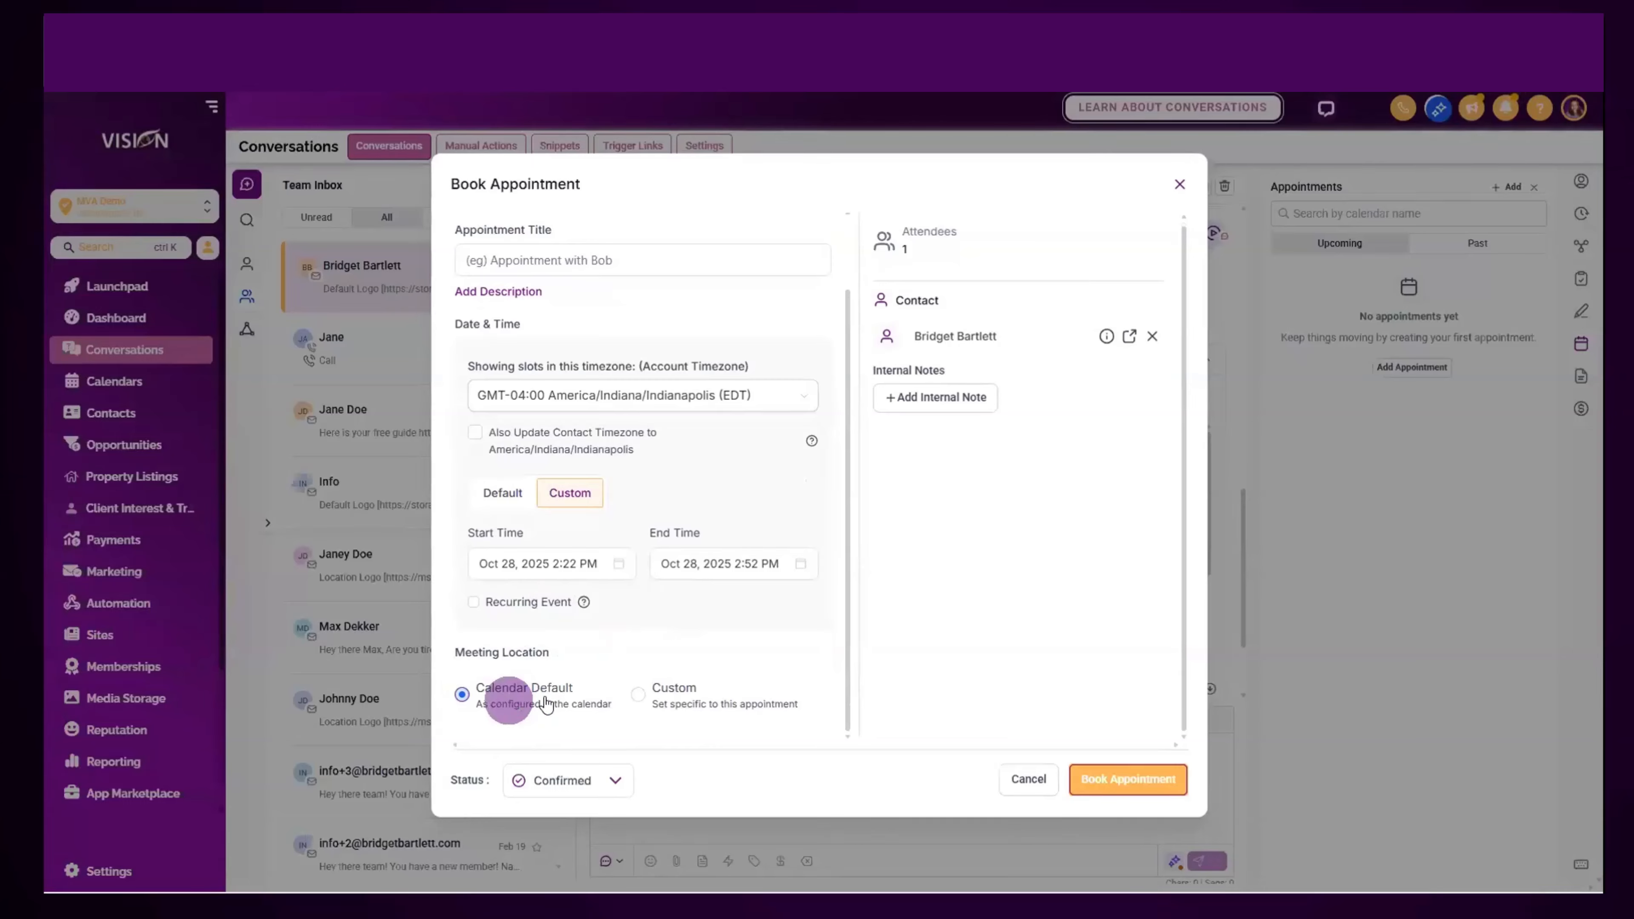
{"action": "left_click", "coordinate": [708, 694]}
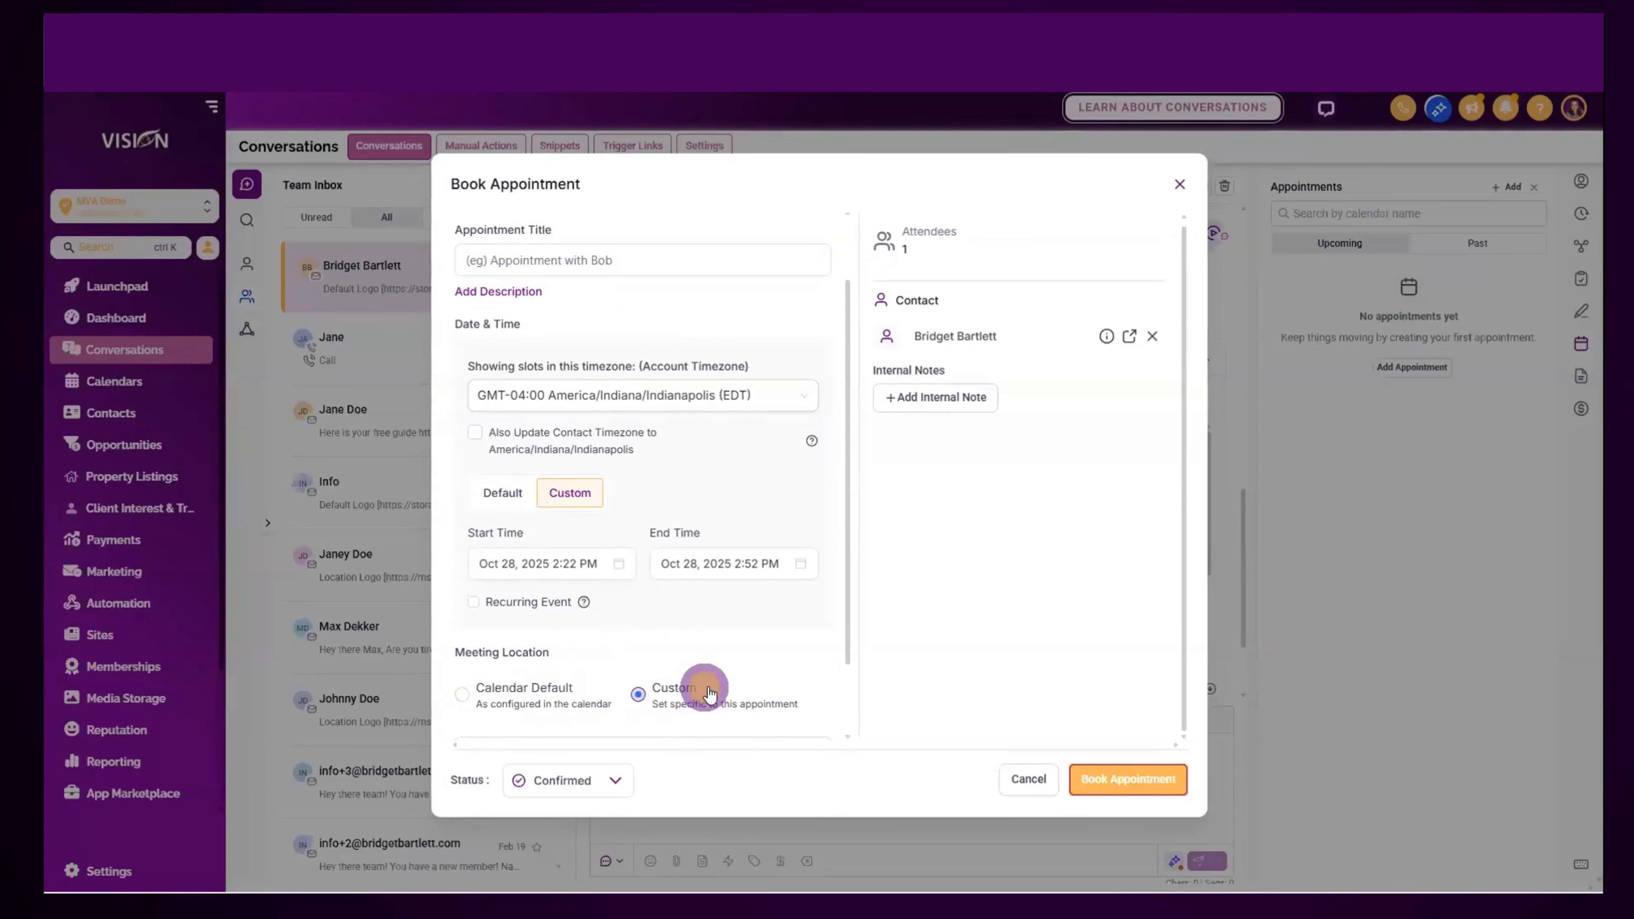
{"action": "scroll", "coordinate": [787, 673], "scroll_direction": "down", "scroll_amount": 2}
{"action": "left_click", "coordinate": [524, 671]}
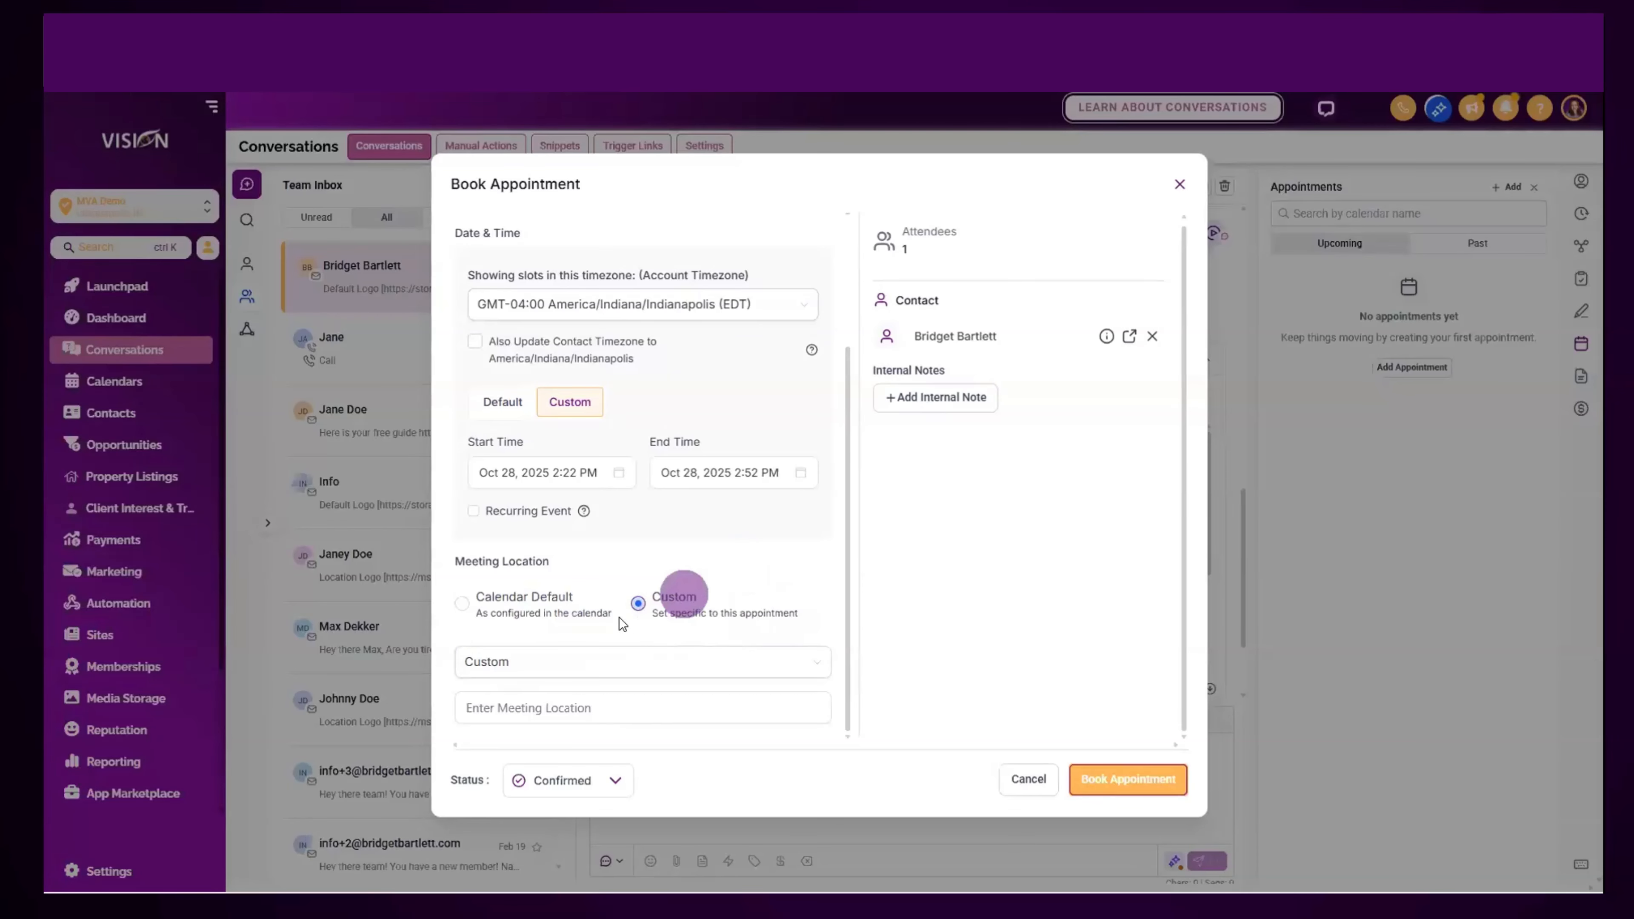
{"action": "left_click", "coordinate": [615, 665]}
{"action": "left_click", "coordinate": [573, 700]}
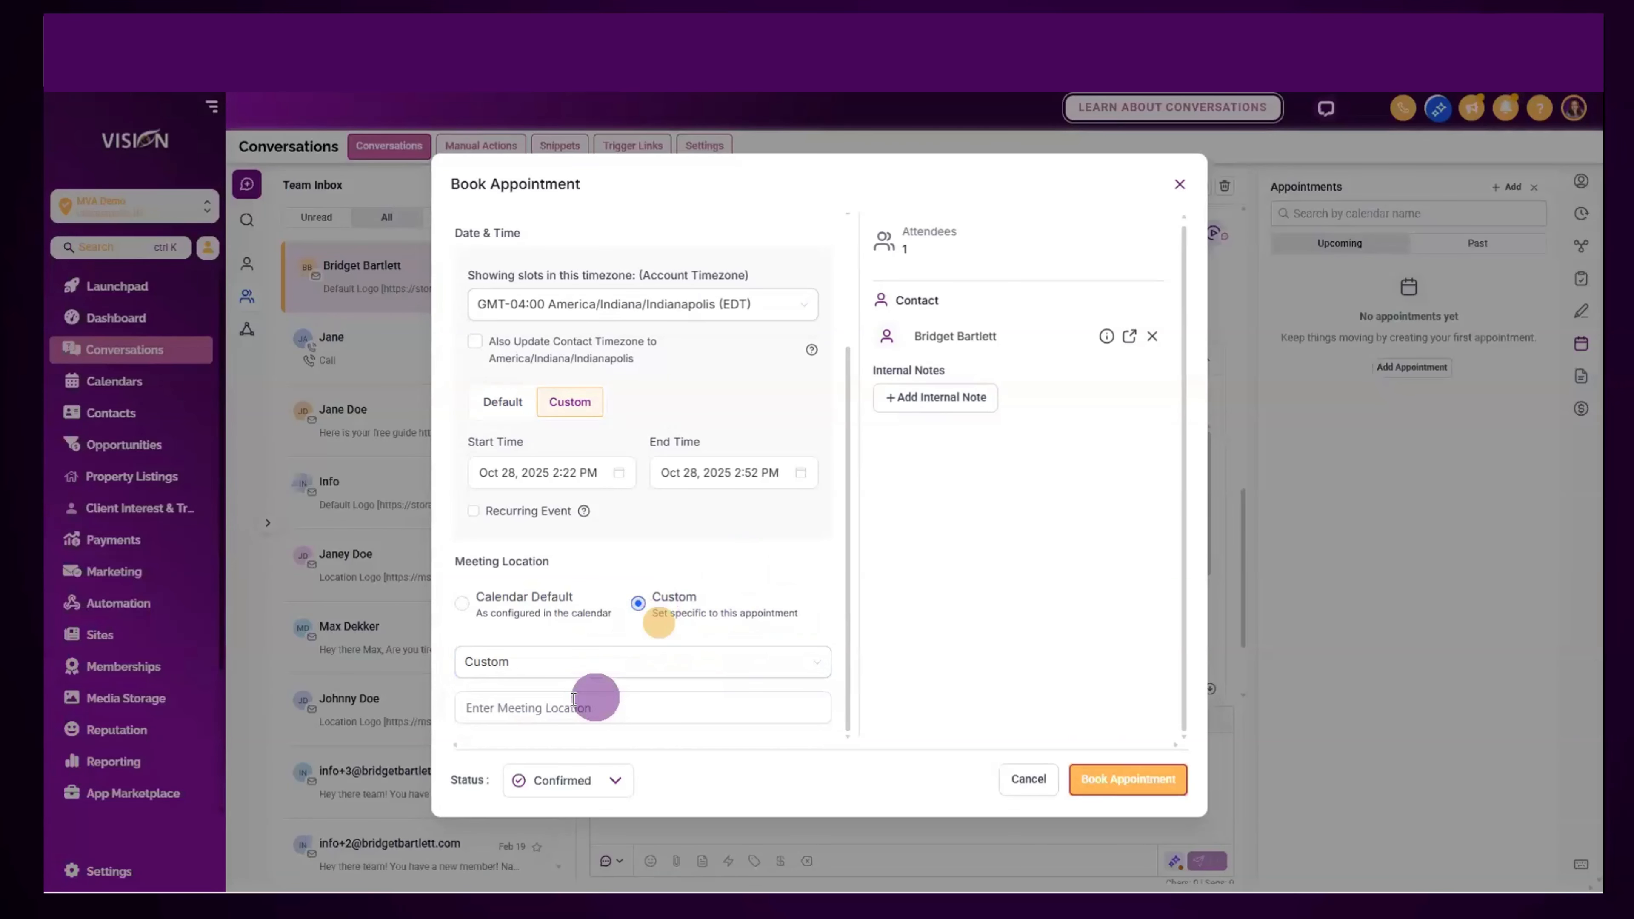
{"action": "left_click", "coordinate": [560, 702]}
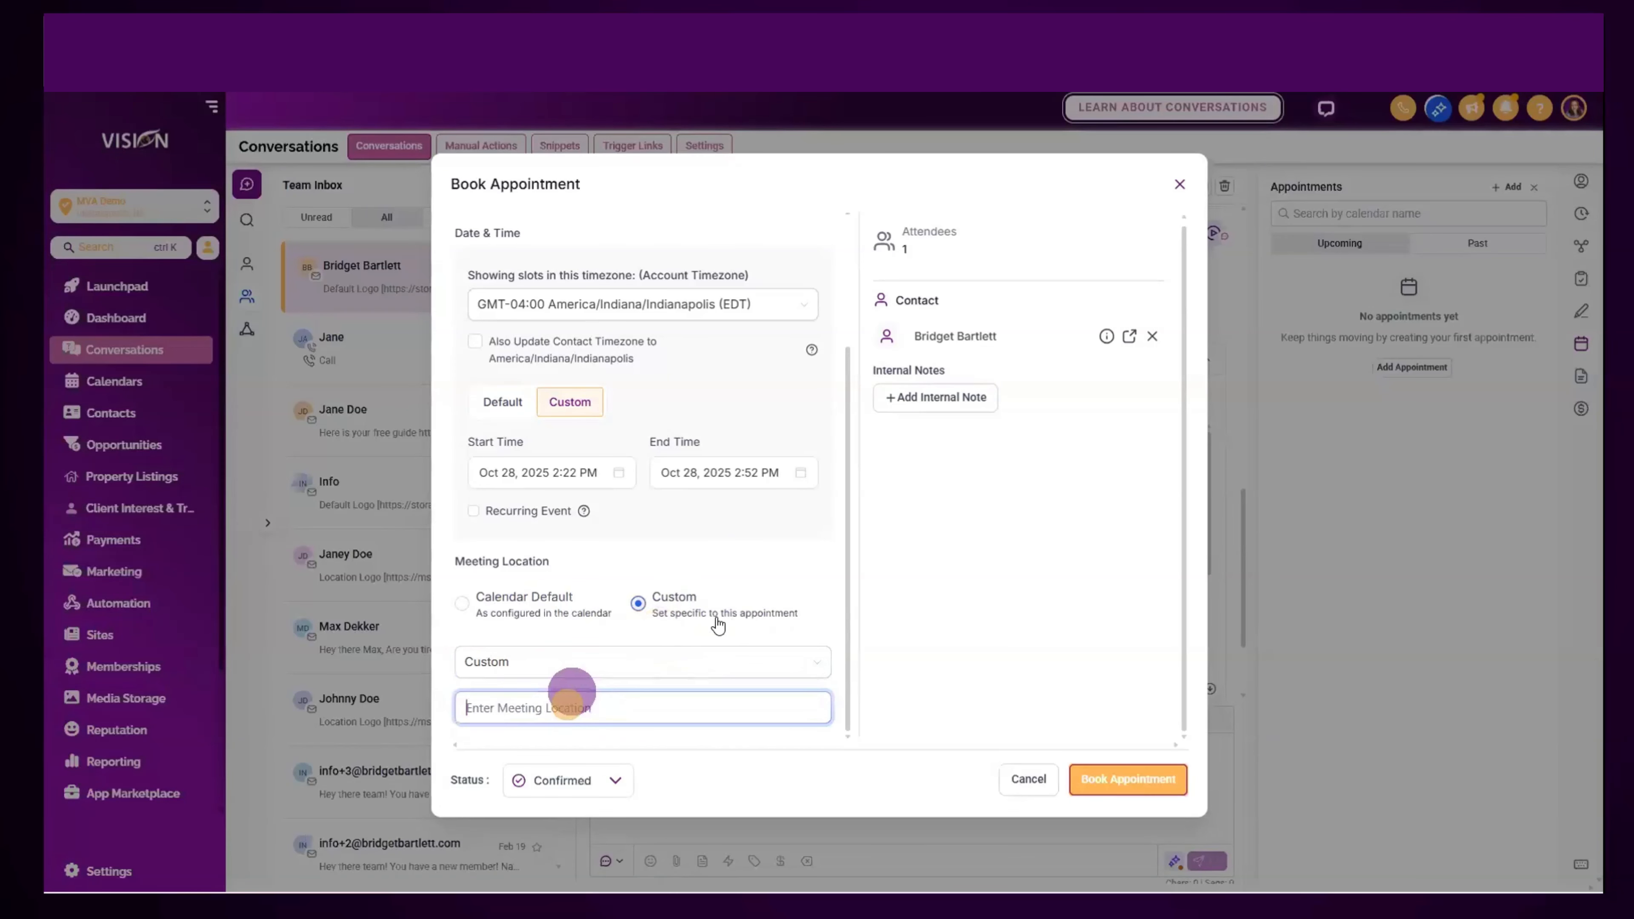
{"action": "left_click", "coordinate": [493, 606]}
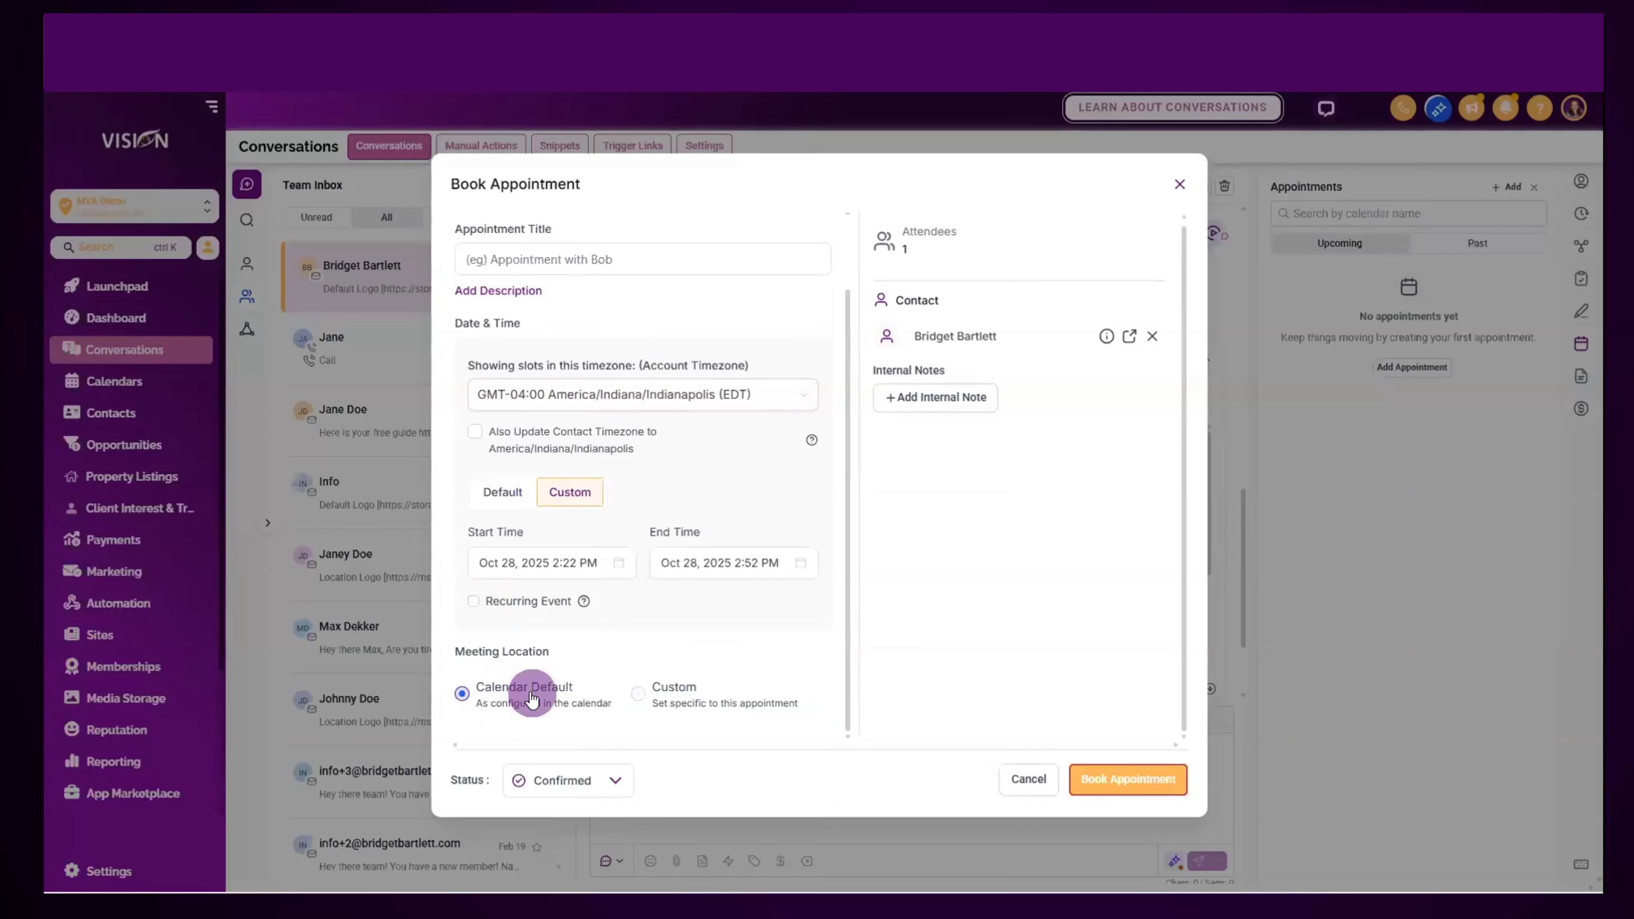
{"action": "left_click", "coordinate": [656, 692]}
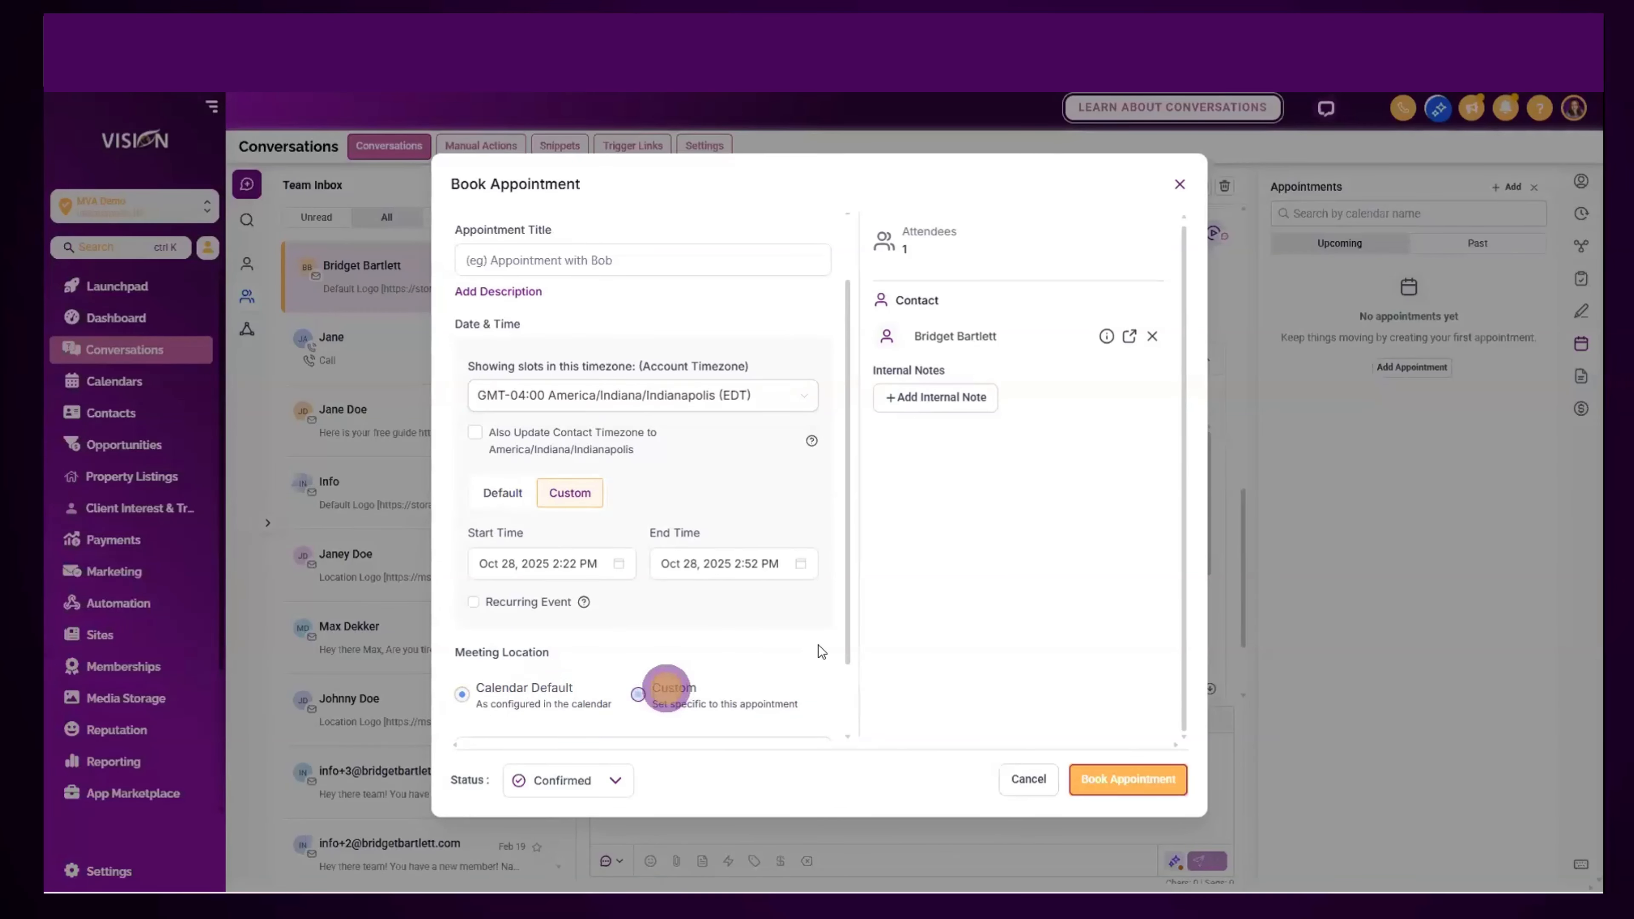
{"action": "scroll", "coordinate": [825, 643], "scroll_direction": "down", "scroll_amount": 1}
{"action": "scroll", "coordinate": [826, 645], "scroll_direction": "down", "scroll_amount": 1}
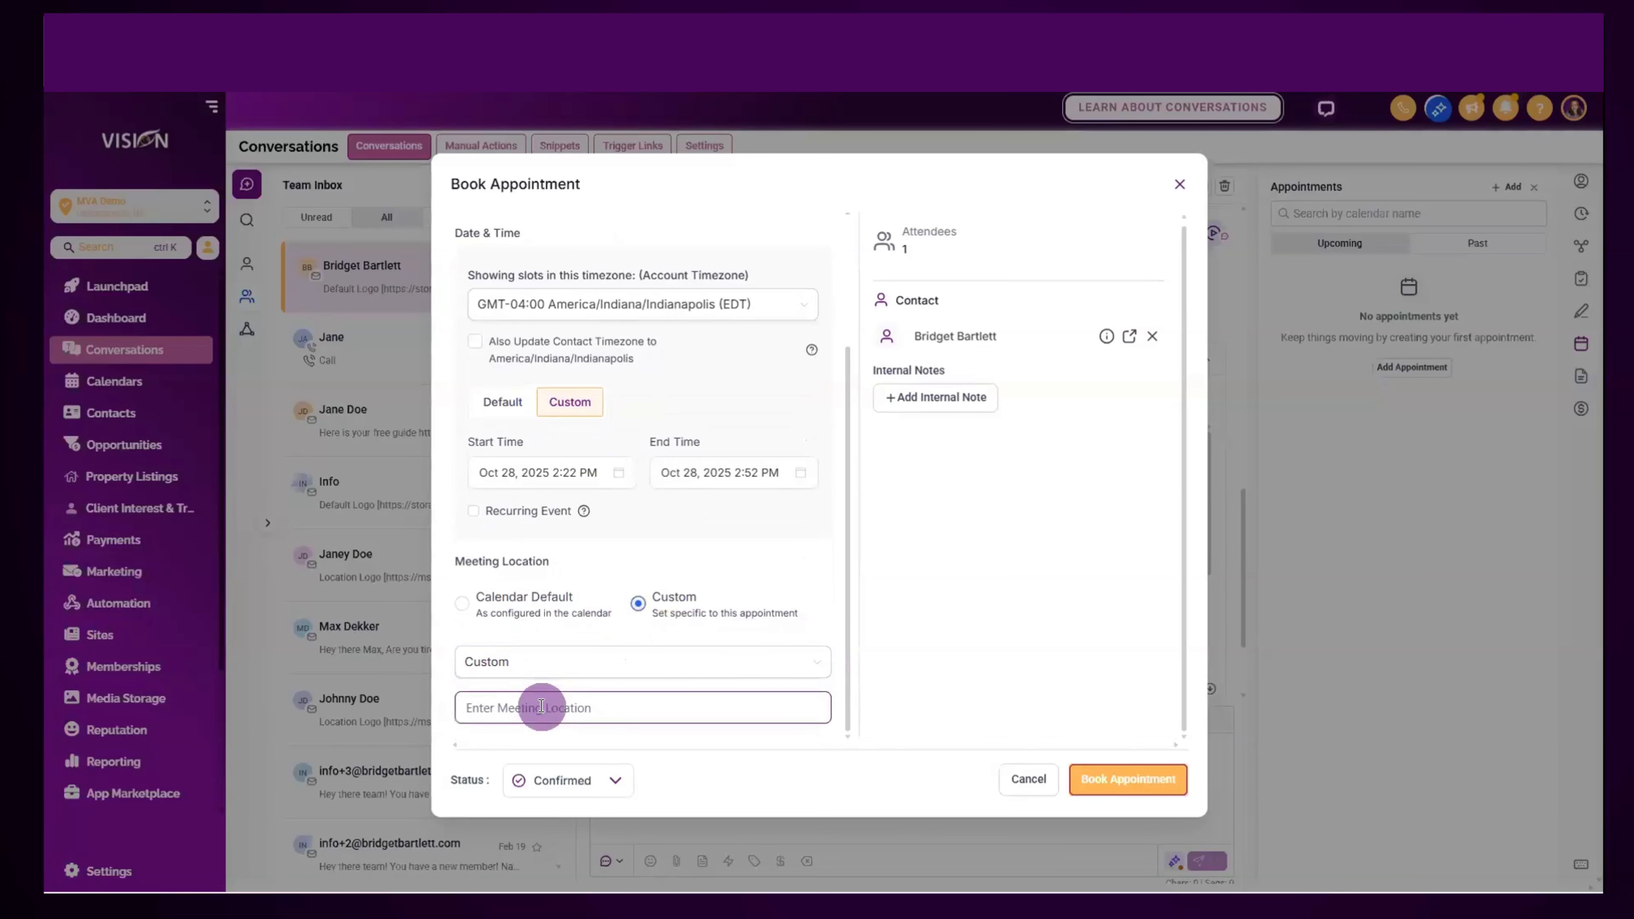
- Check the appointment's Confirmed and Unconfirmed status choices, and close the booking form without booking
{"action": "left_click", "coordinate": [538, 597]}
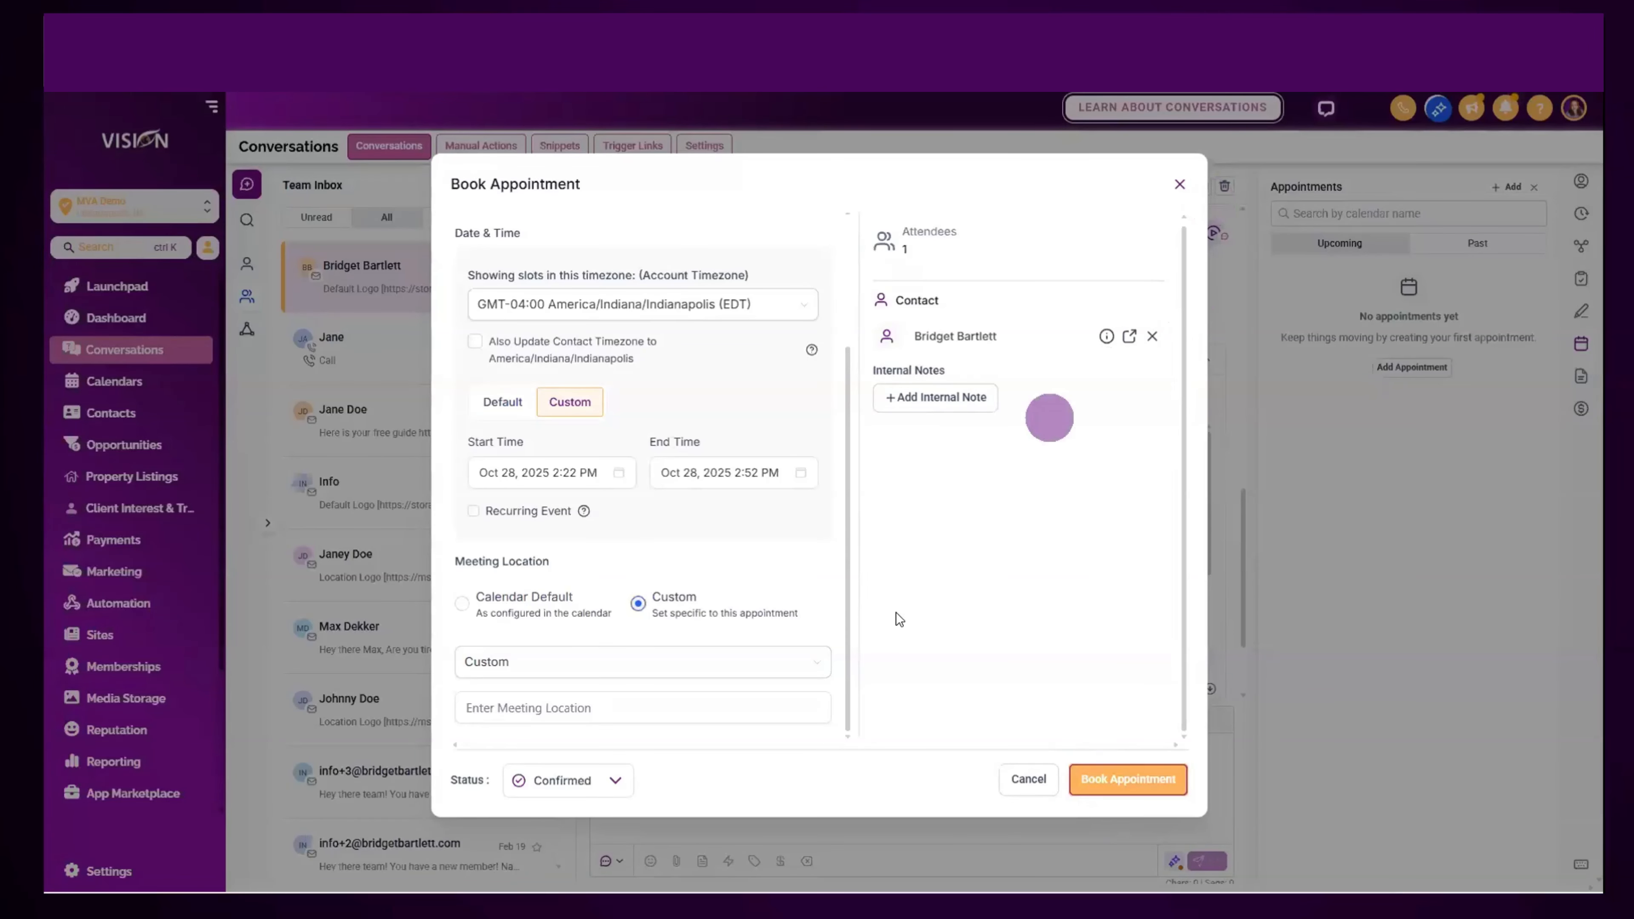
{"action": "left_click", "coordinate": [566, 785]}
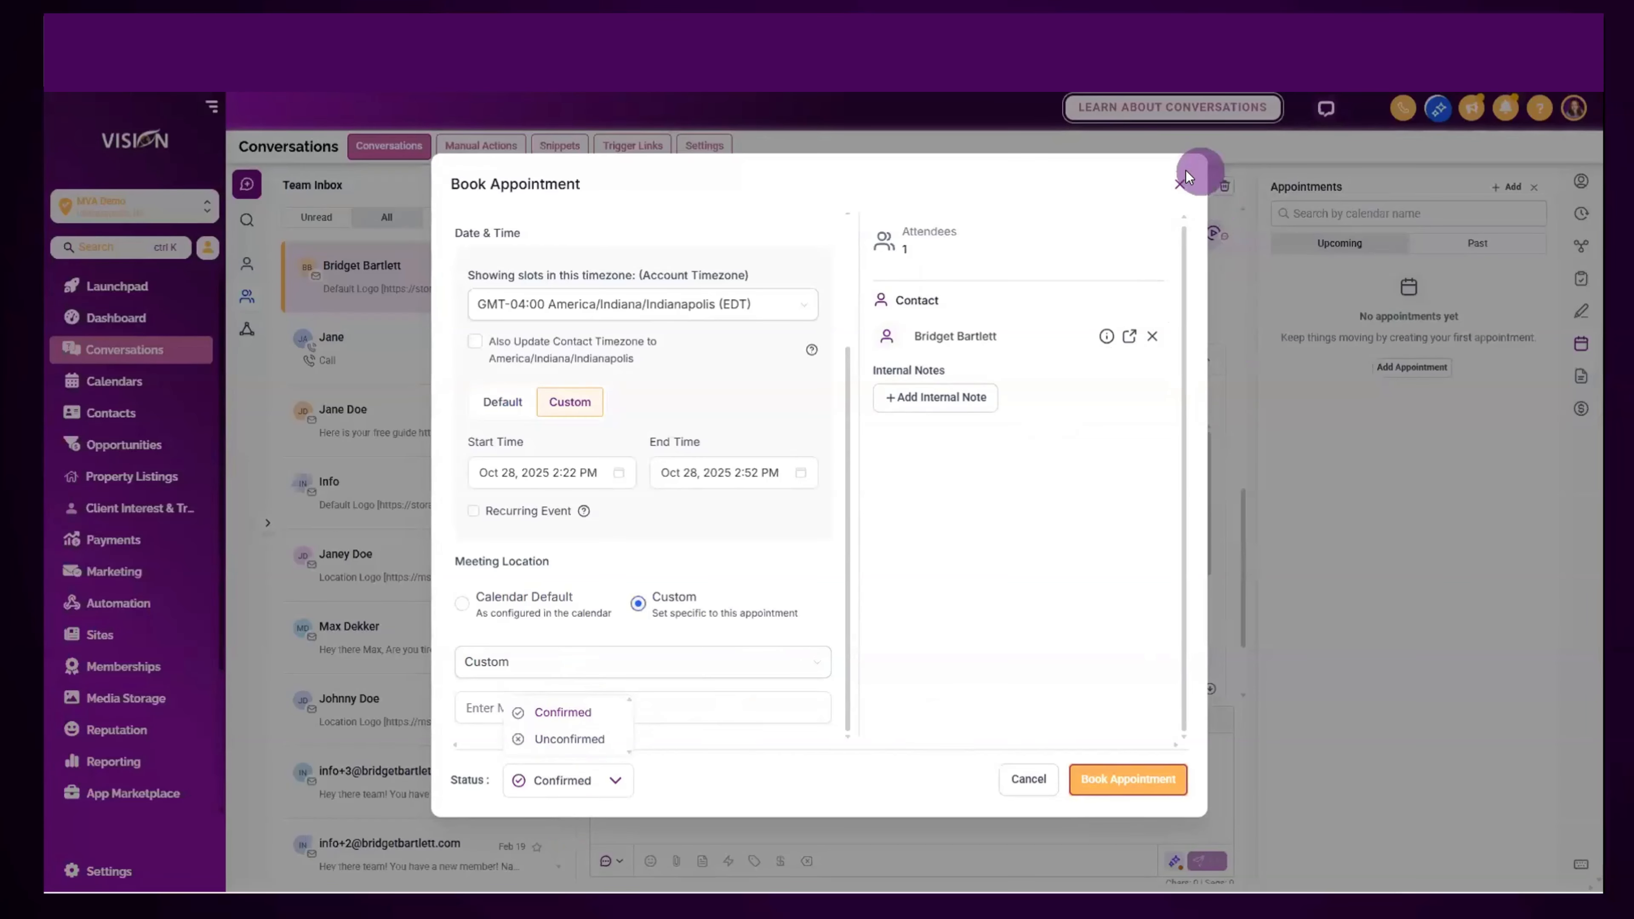
{"action": "left_click", "coordinate": [1181, 186]}
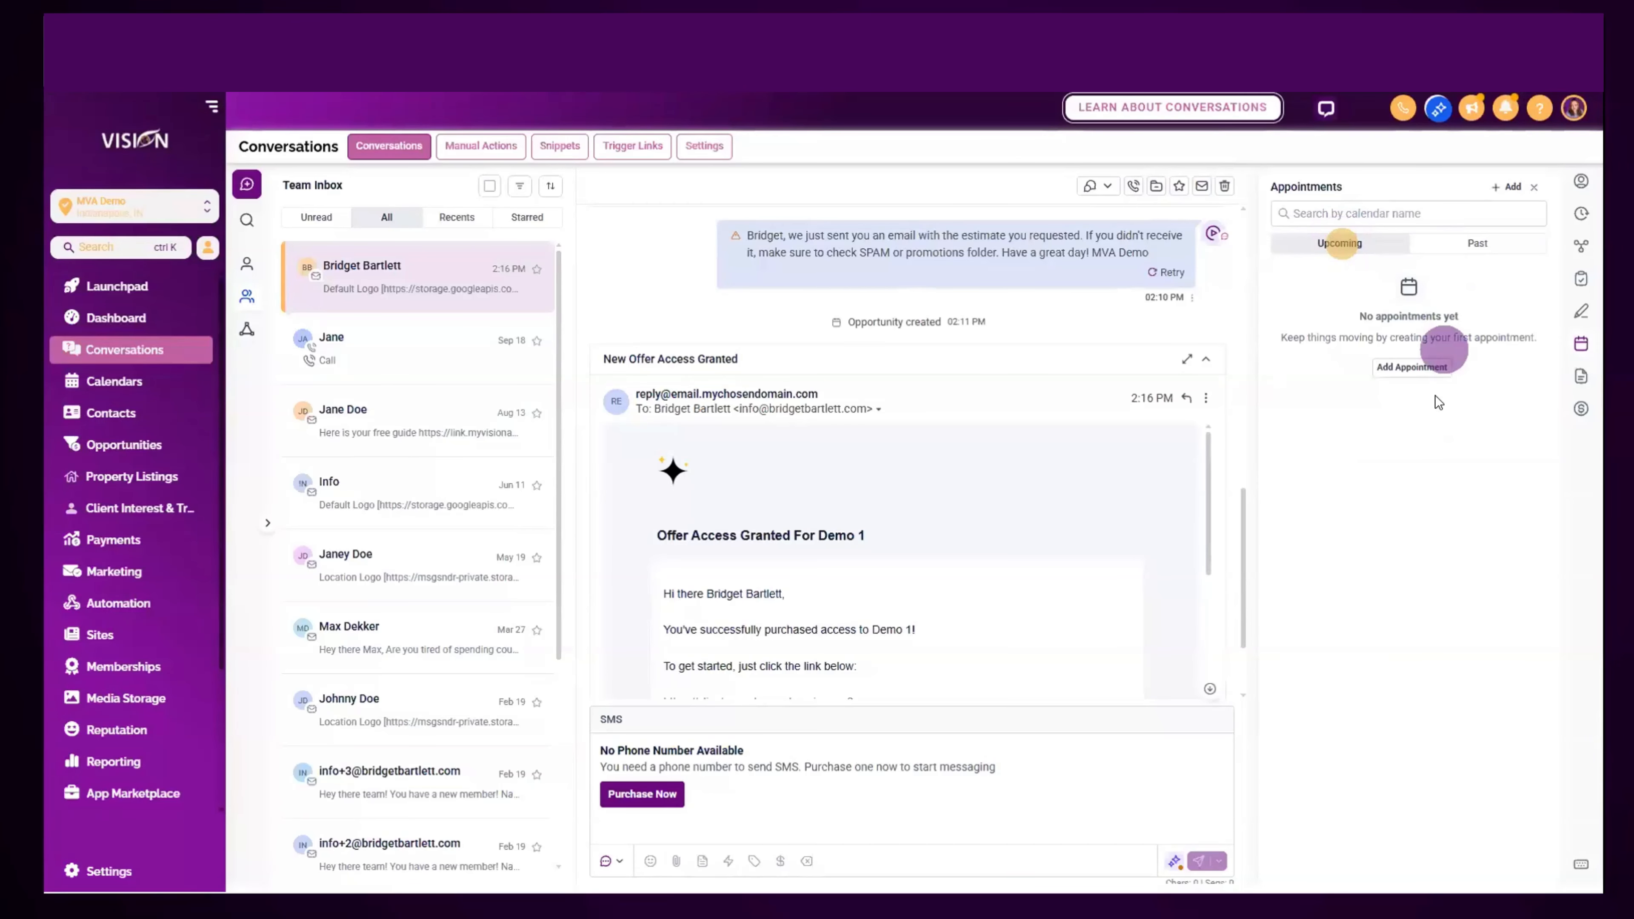
- Review the contact's documents, including the Add Documents upload form without uploading, and the Internal, Sent and Received categories
{"action": "left_click", "coordinate": [1581, 375]}
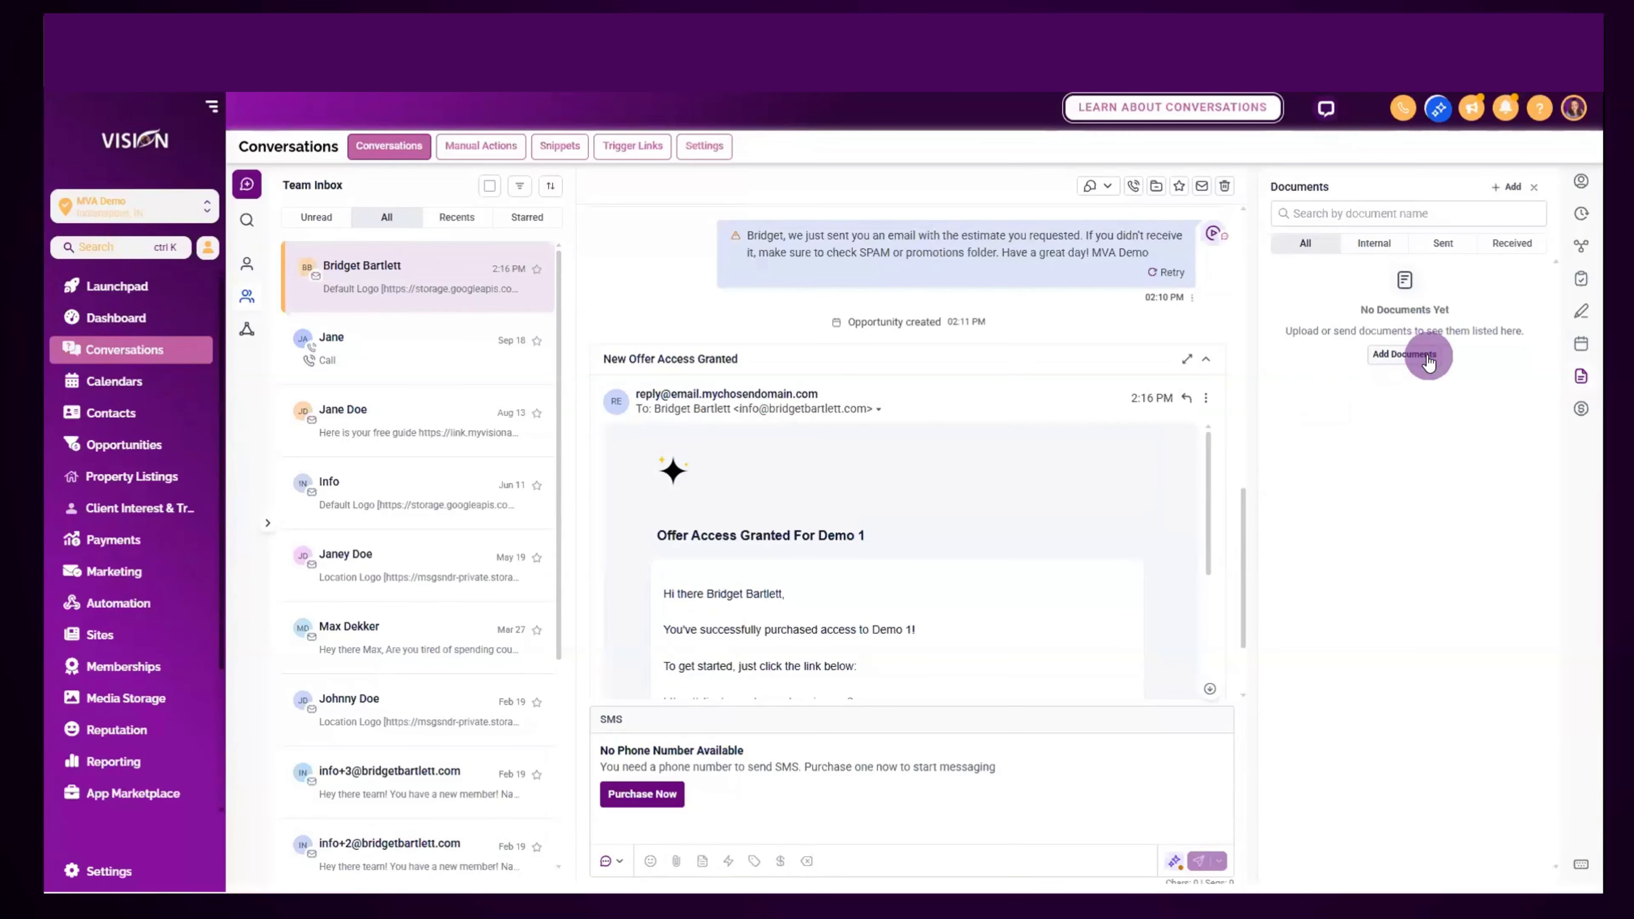
{"action": "left_click", "coordinate": [1415, 354]}
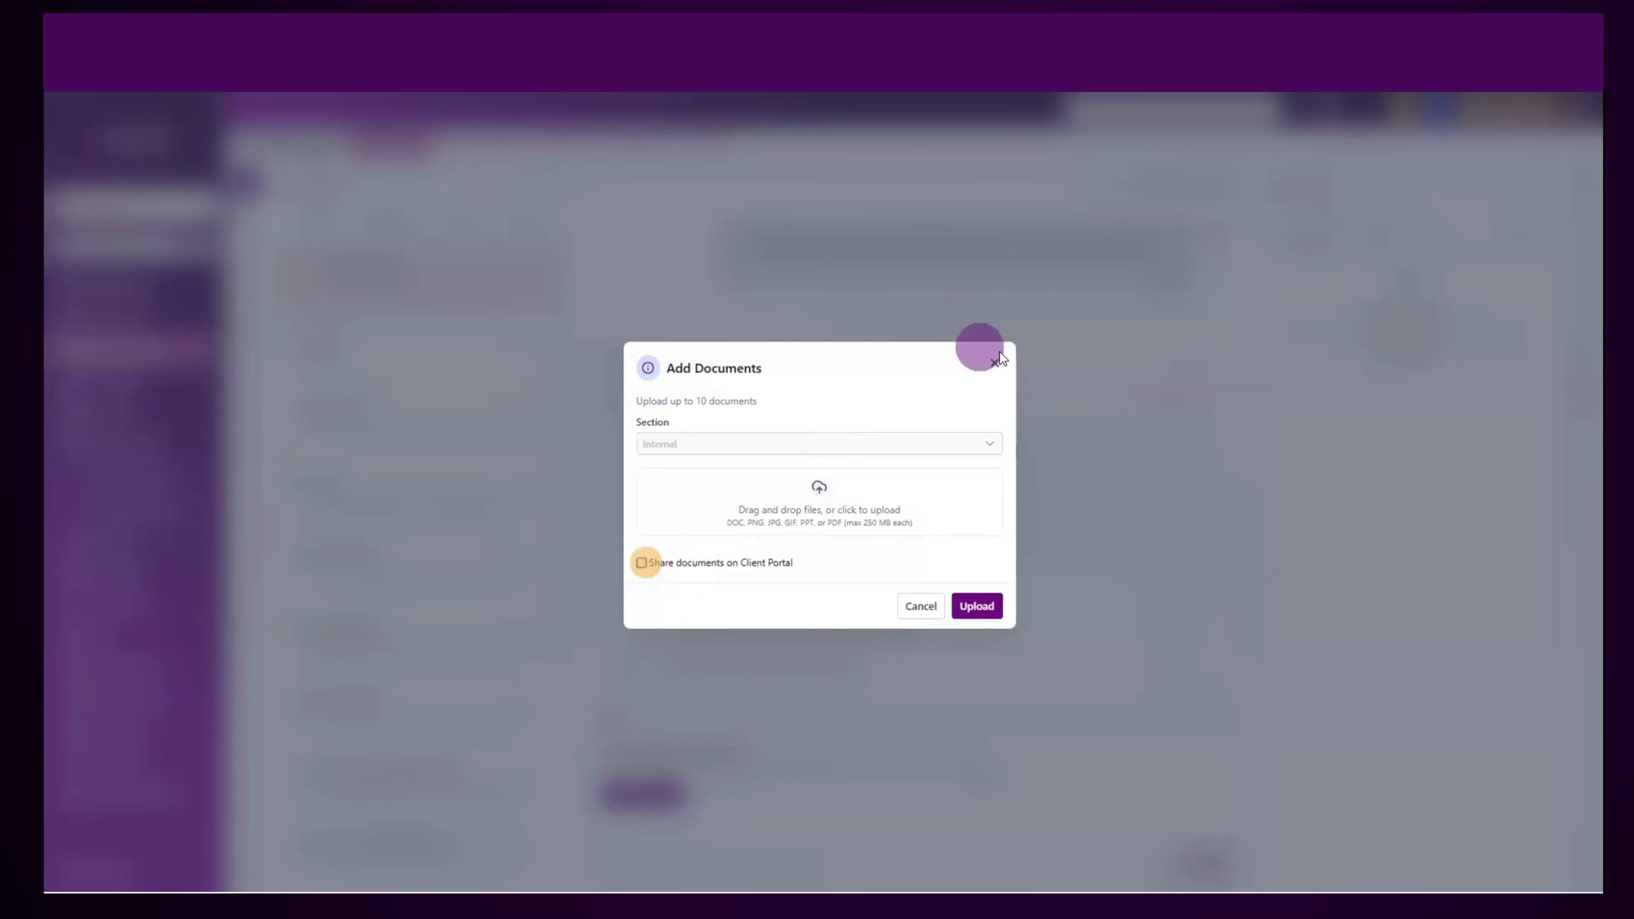
{"action": "left_click", "coordinate": [995, 363]}
{"action": "left_click", "coordinate": [1381, 251]}
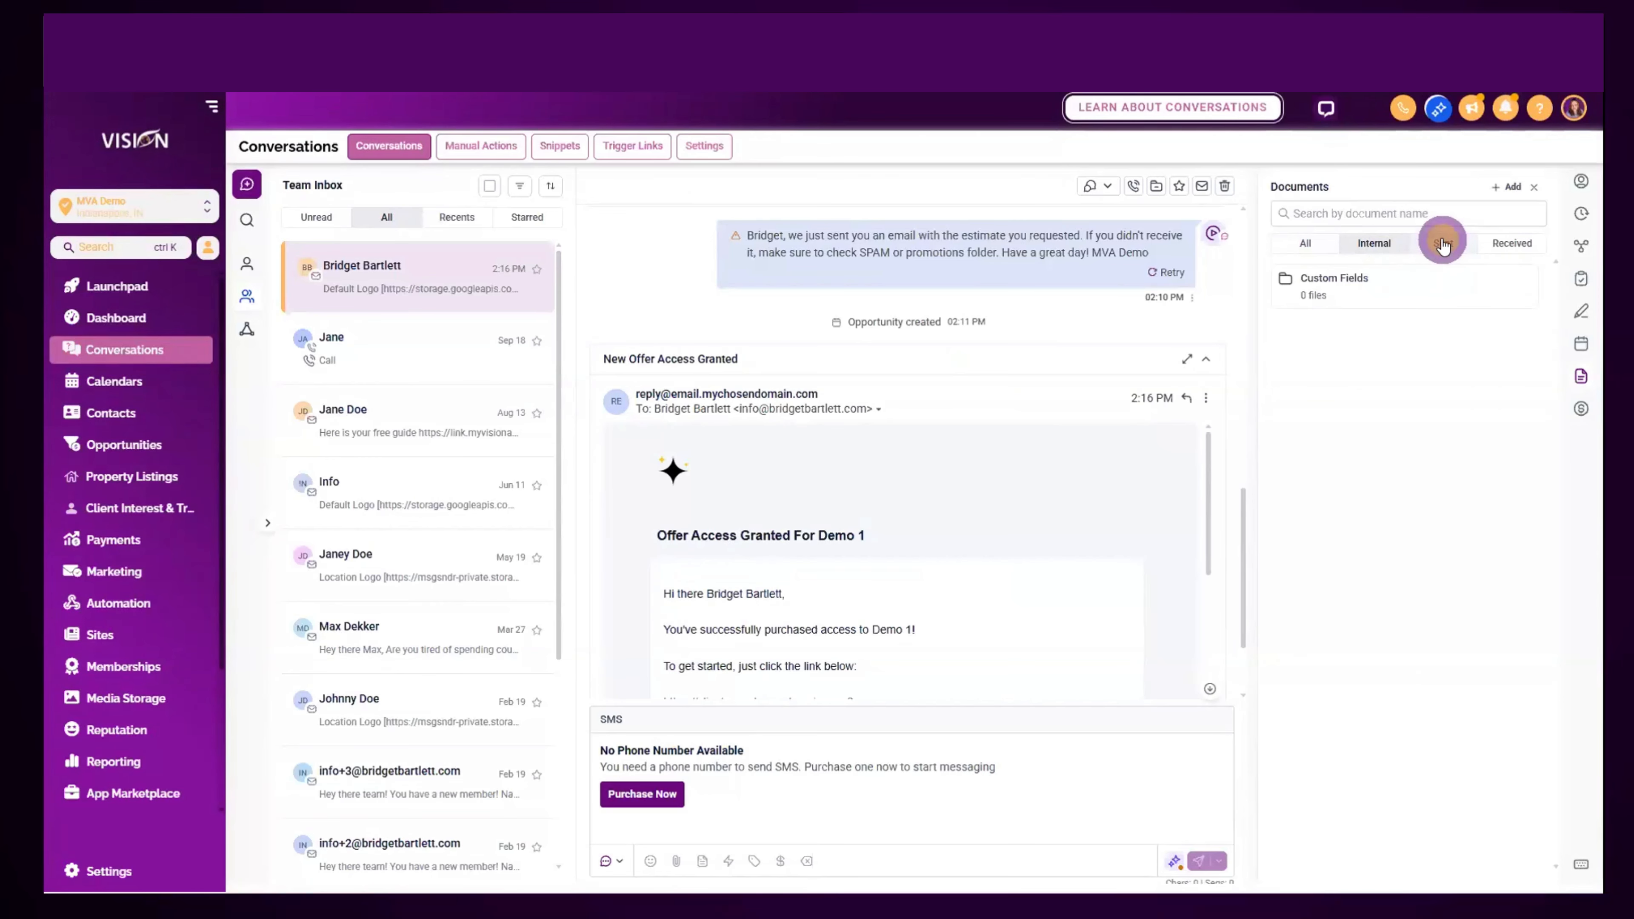
{"action": "left_click", "coordinate": [1443, 244]}
{"action": "left_click", "coordinate": [1514, 247]}
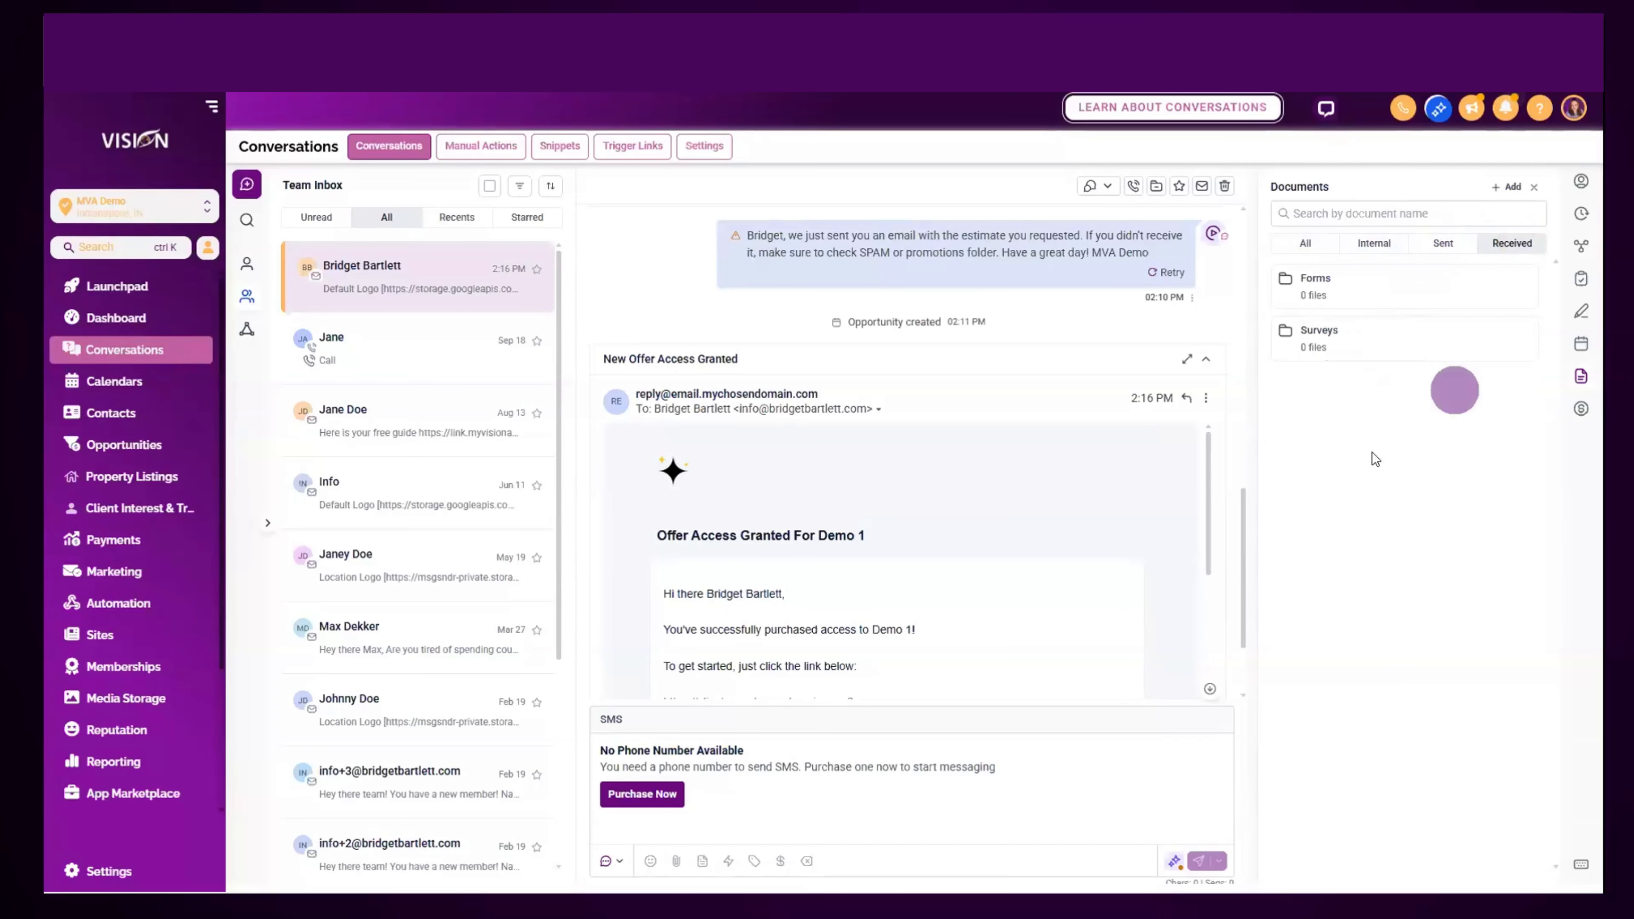
- Review the contact's transactions, subscriptions, invoices and estimates, plus the available payment actions, without choosing one
{"action": "left_click", "coordinate": [1582, 409]}
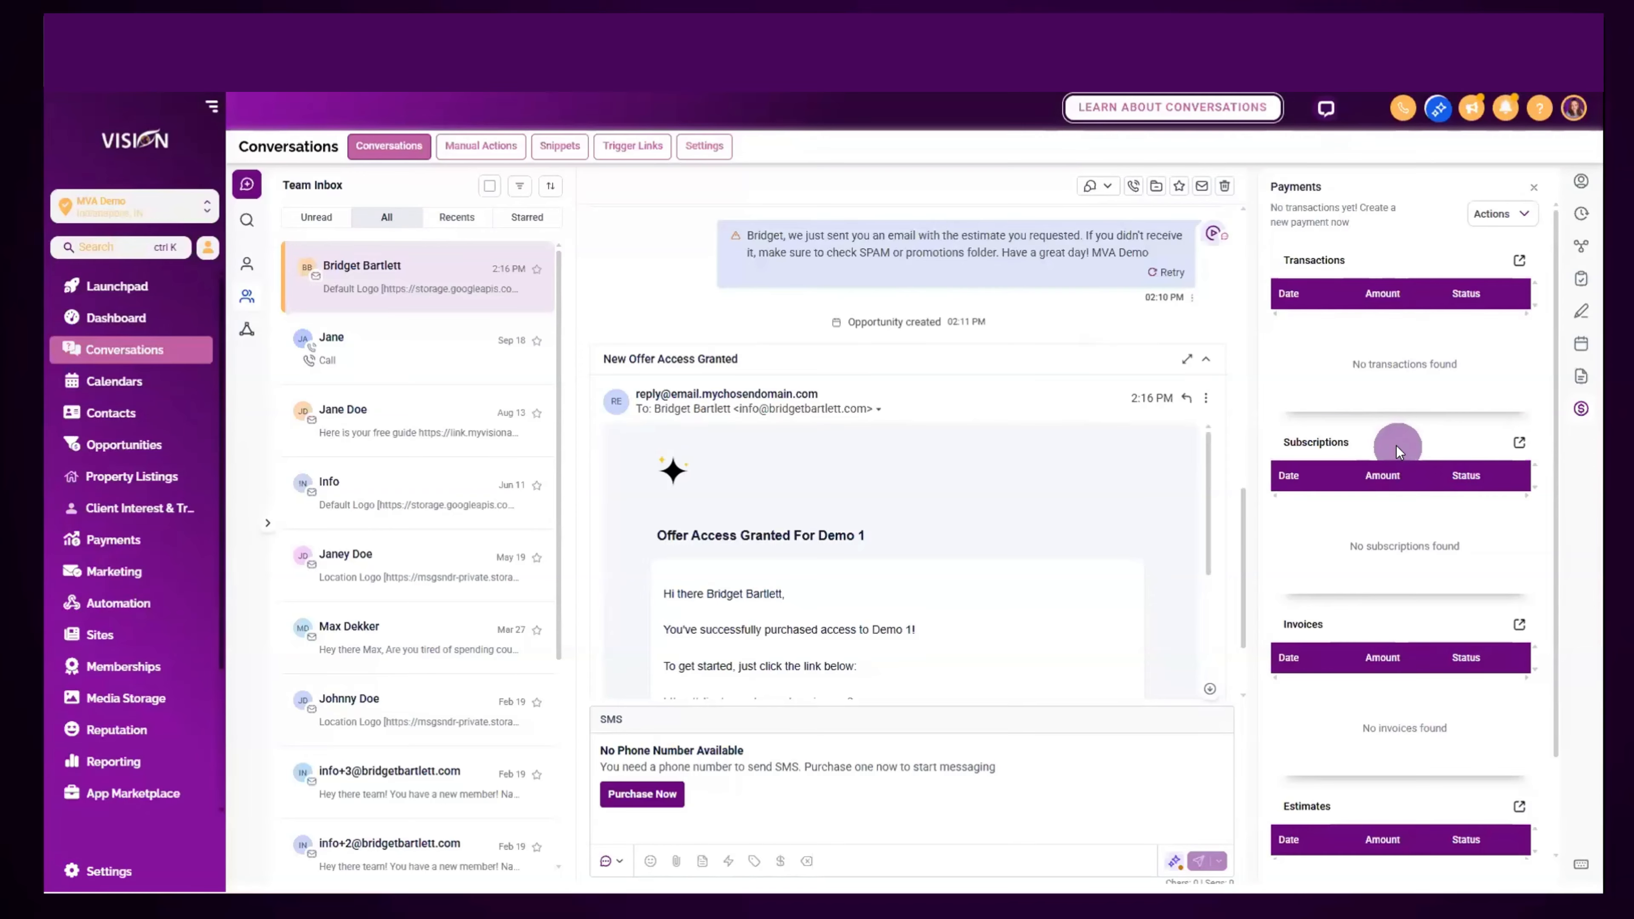
{"action": "scroll", "coordinate": [1408, 540], "scroll_direction": "down", "scroll_amount": 3}
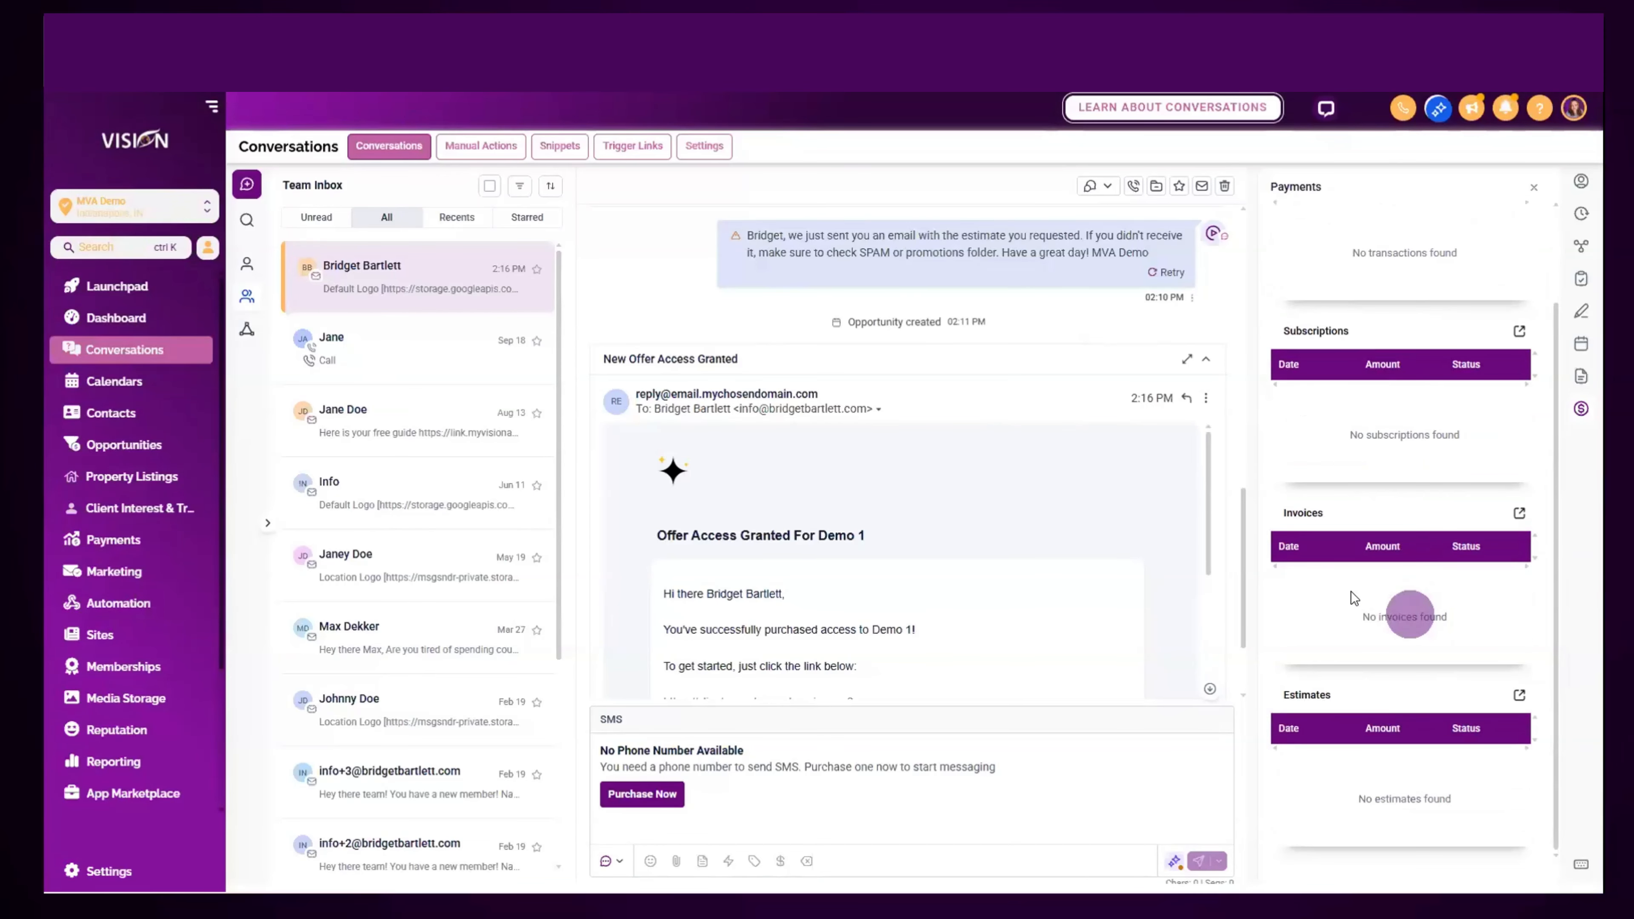
{"action": "scroll", "coordinate": [1438, 697], "scroll_direction": "up", "scroll_amount": 3}
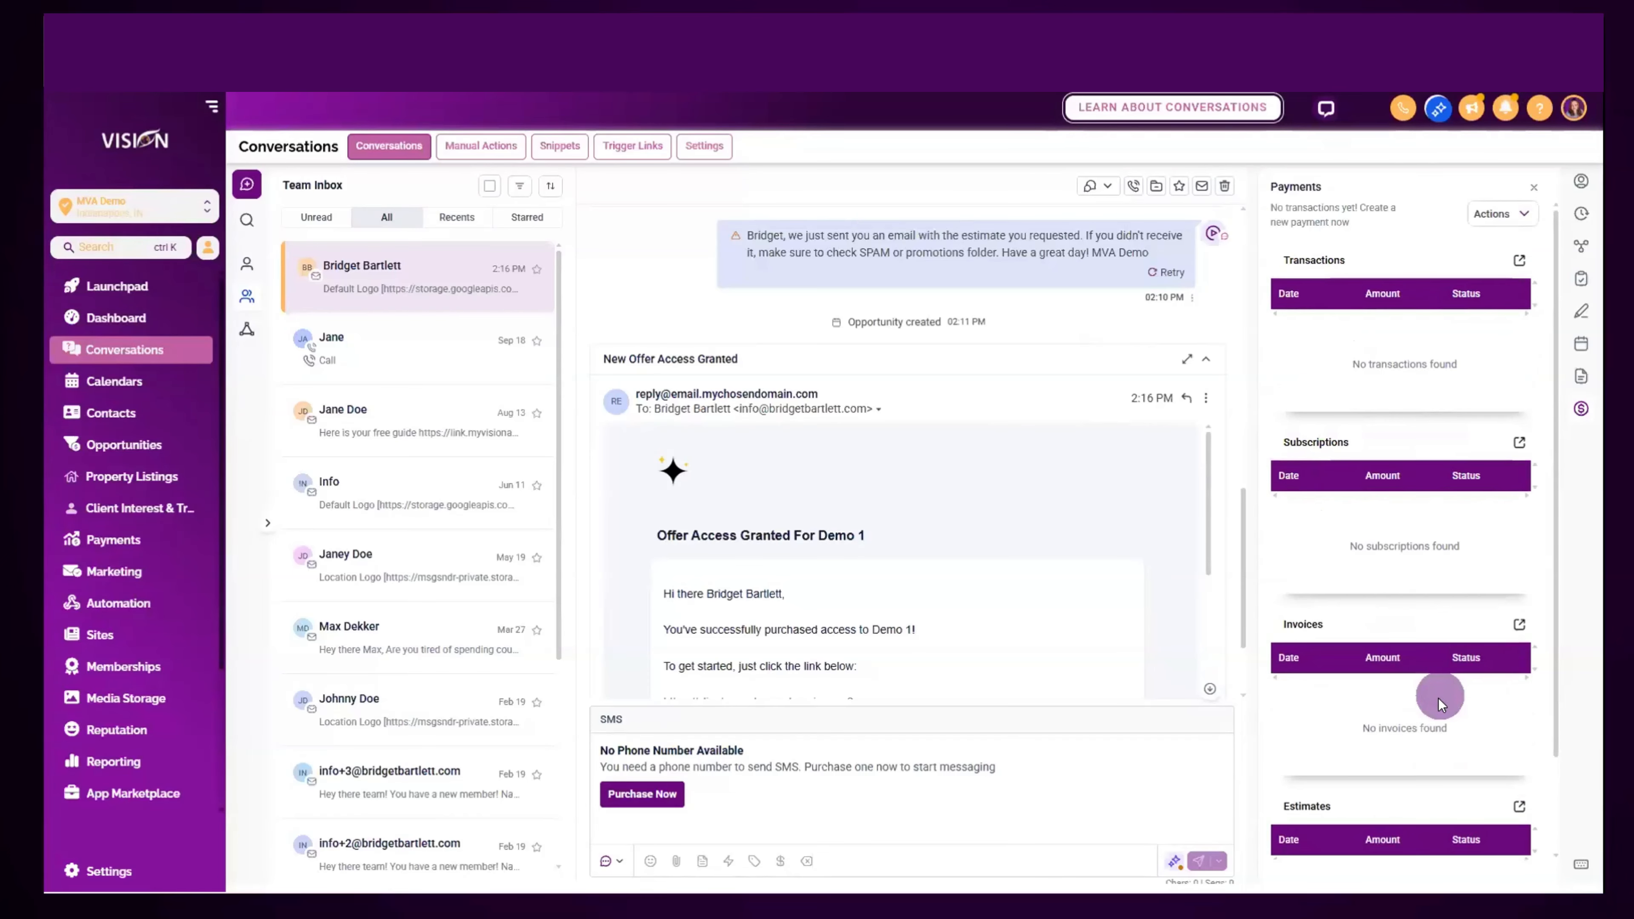
{"action": "left_click", "coordinate": [1519, 218]}
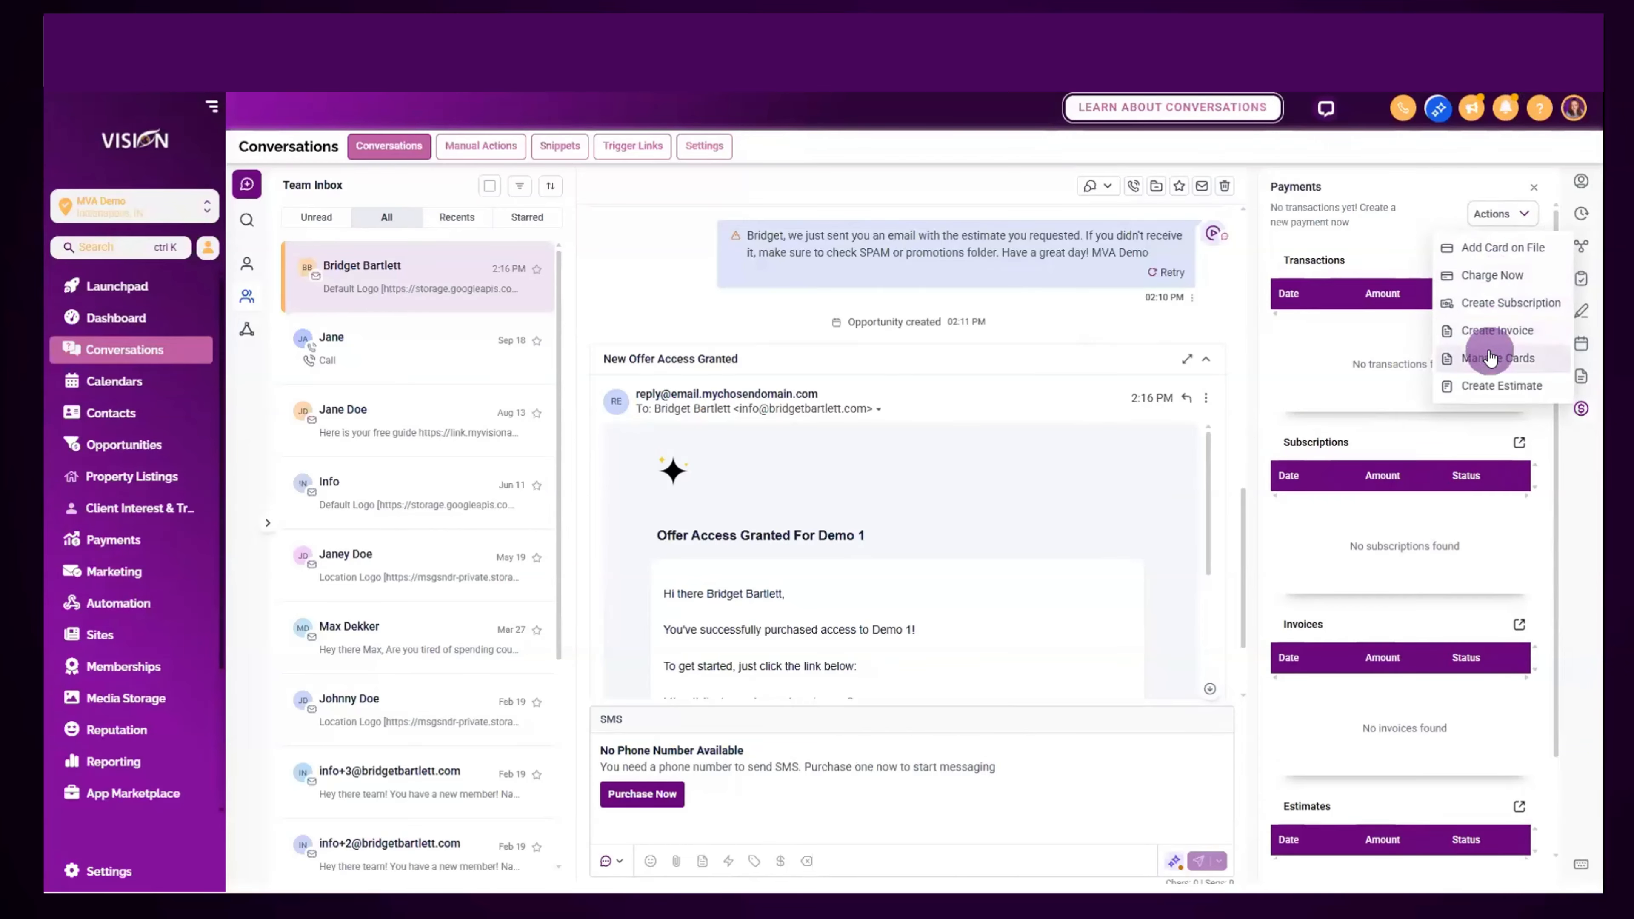
{"action": "left_click", "coordinate": [1397, 191]}
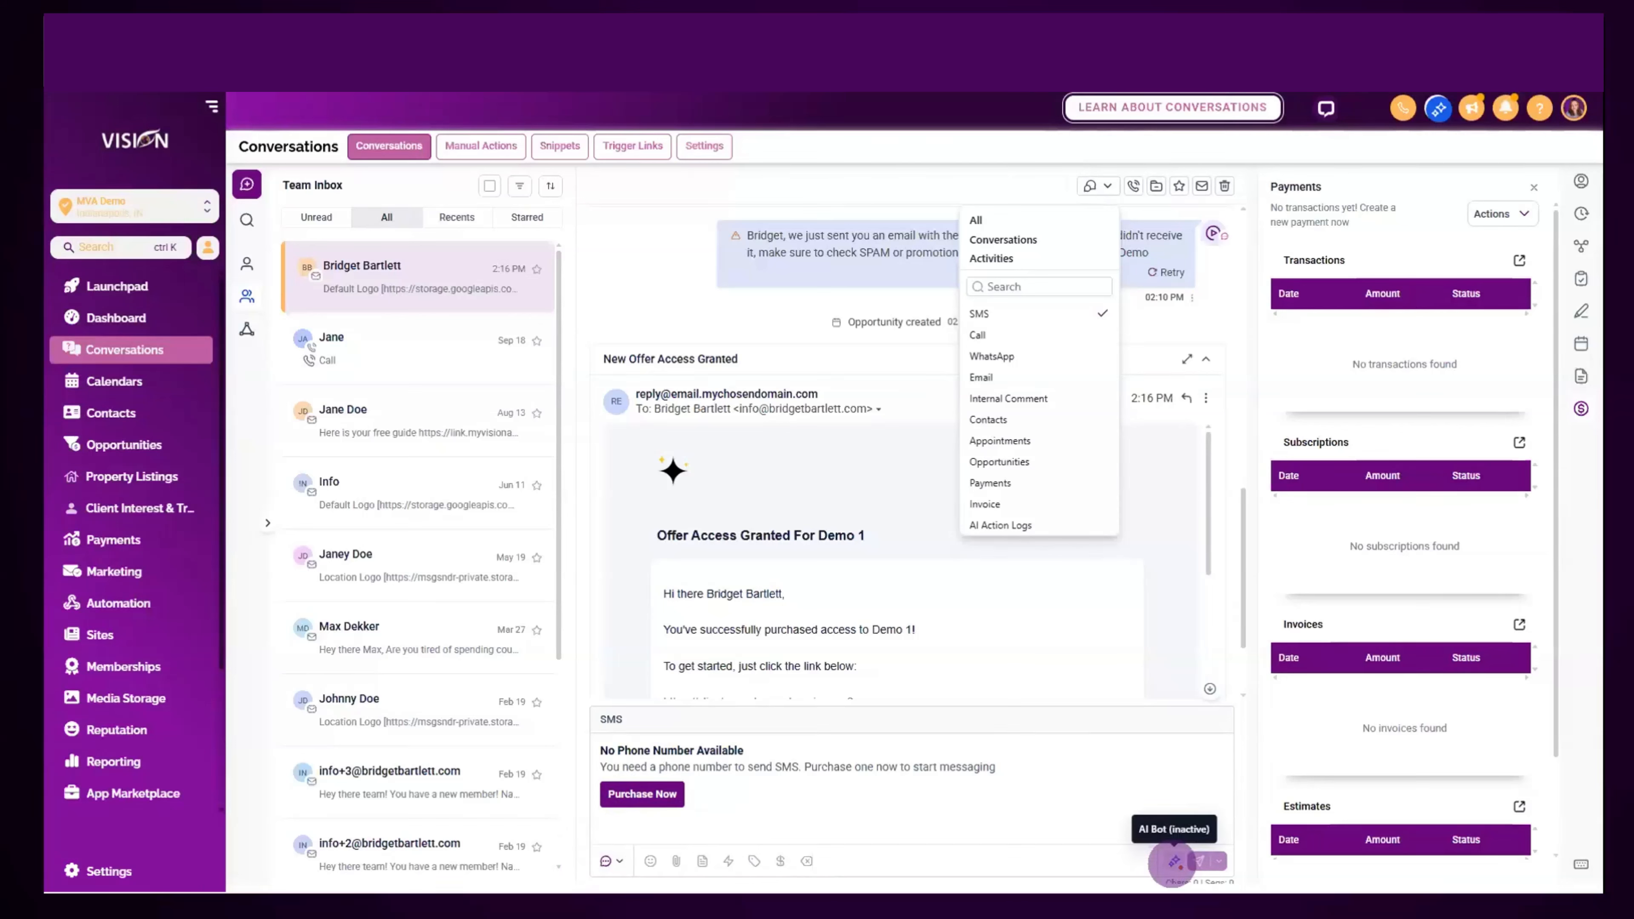
- Inspect the Conversation AI Bot settings and its Active and Inactive status choices, leaving them as they are
{"action": "left_click", "coordinate": [1174, 861]}
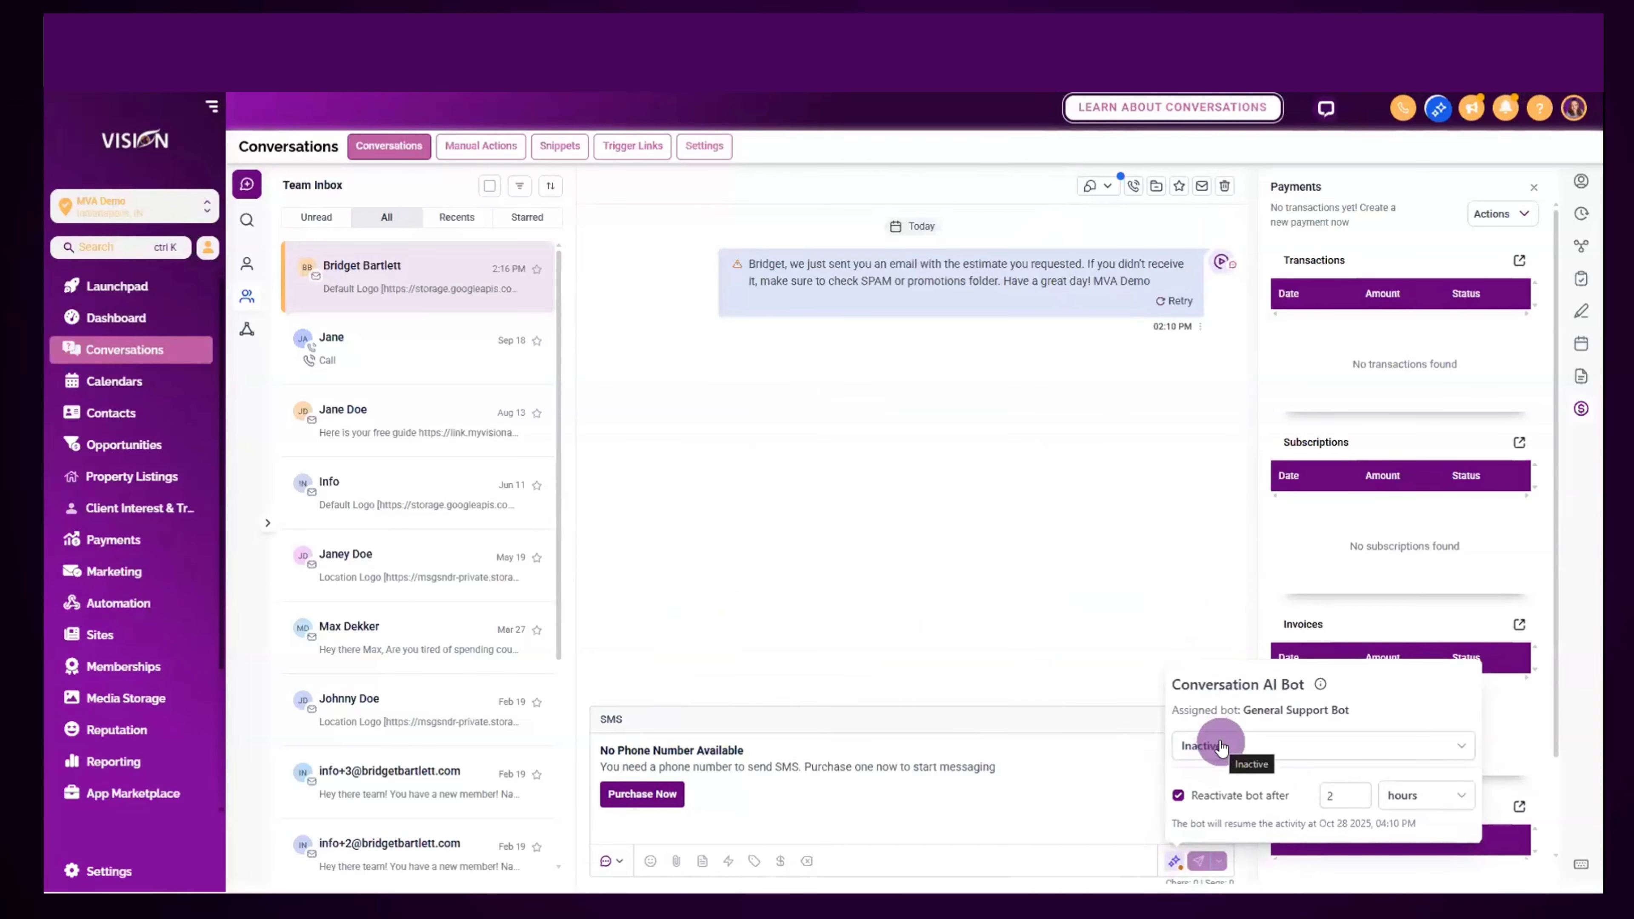
{"action": "left_click", "coordinate": [1208, 748]}
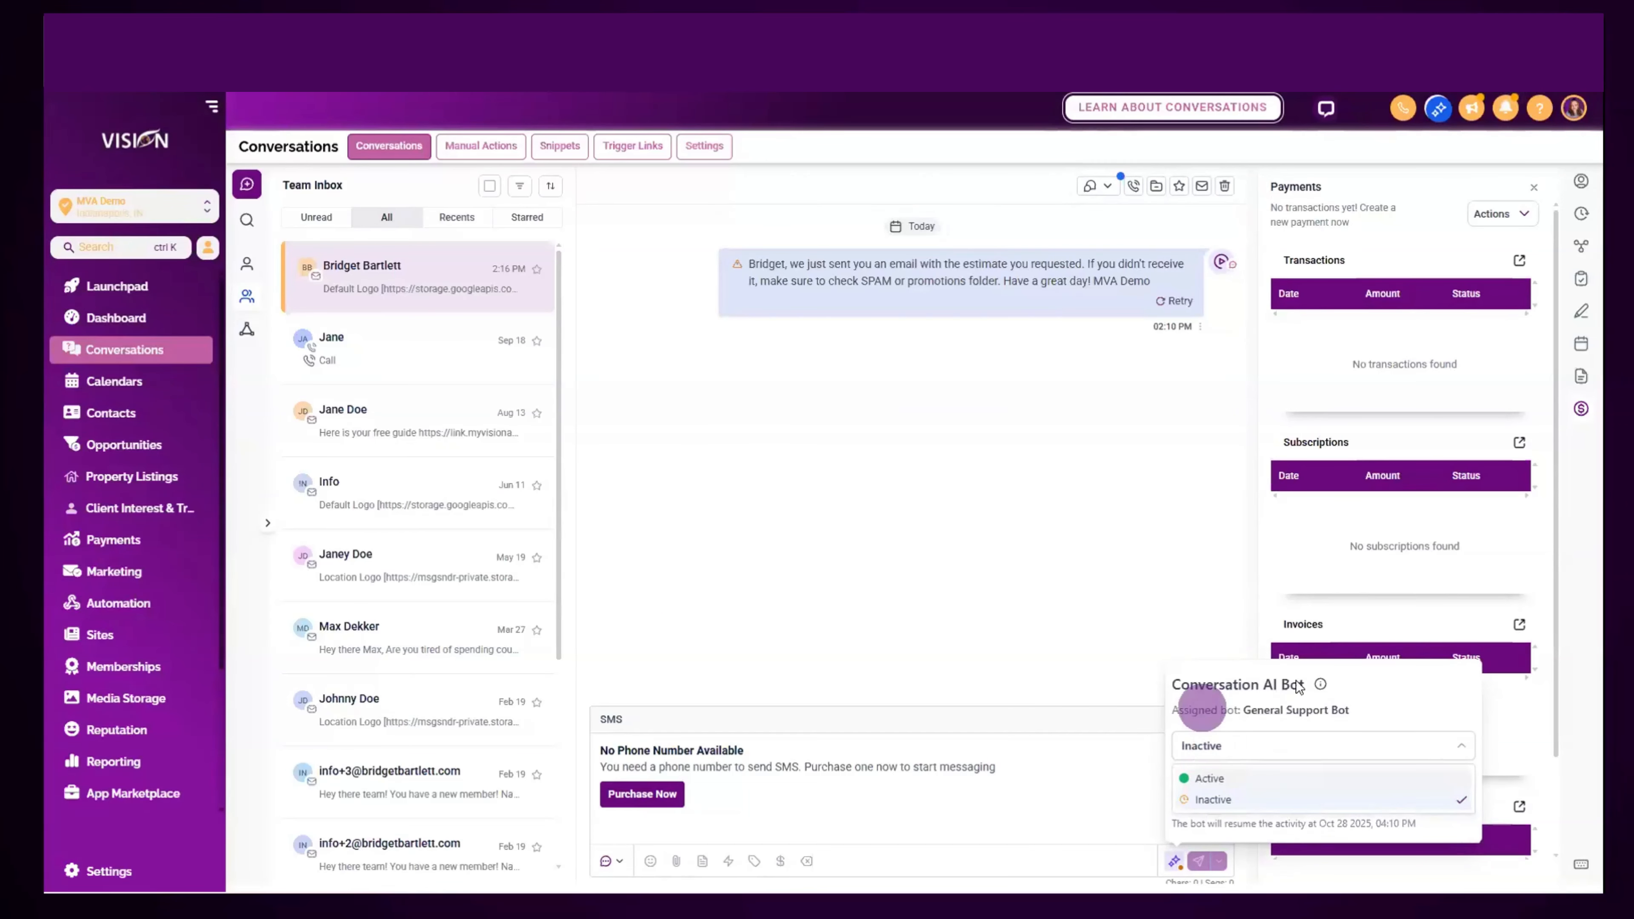
{"action": "left_click", "coordinate": [994, 797]}
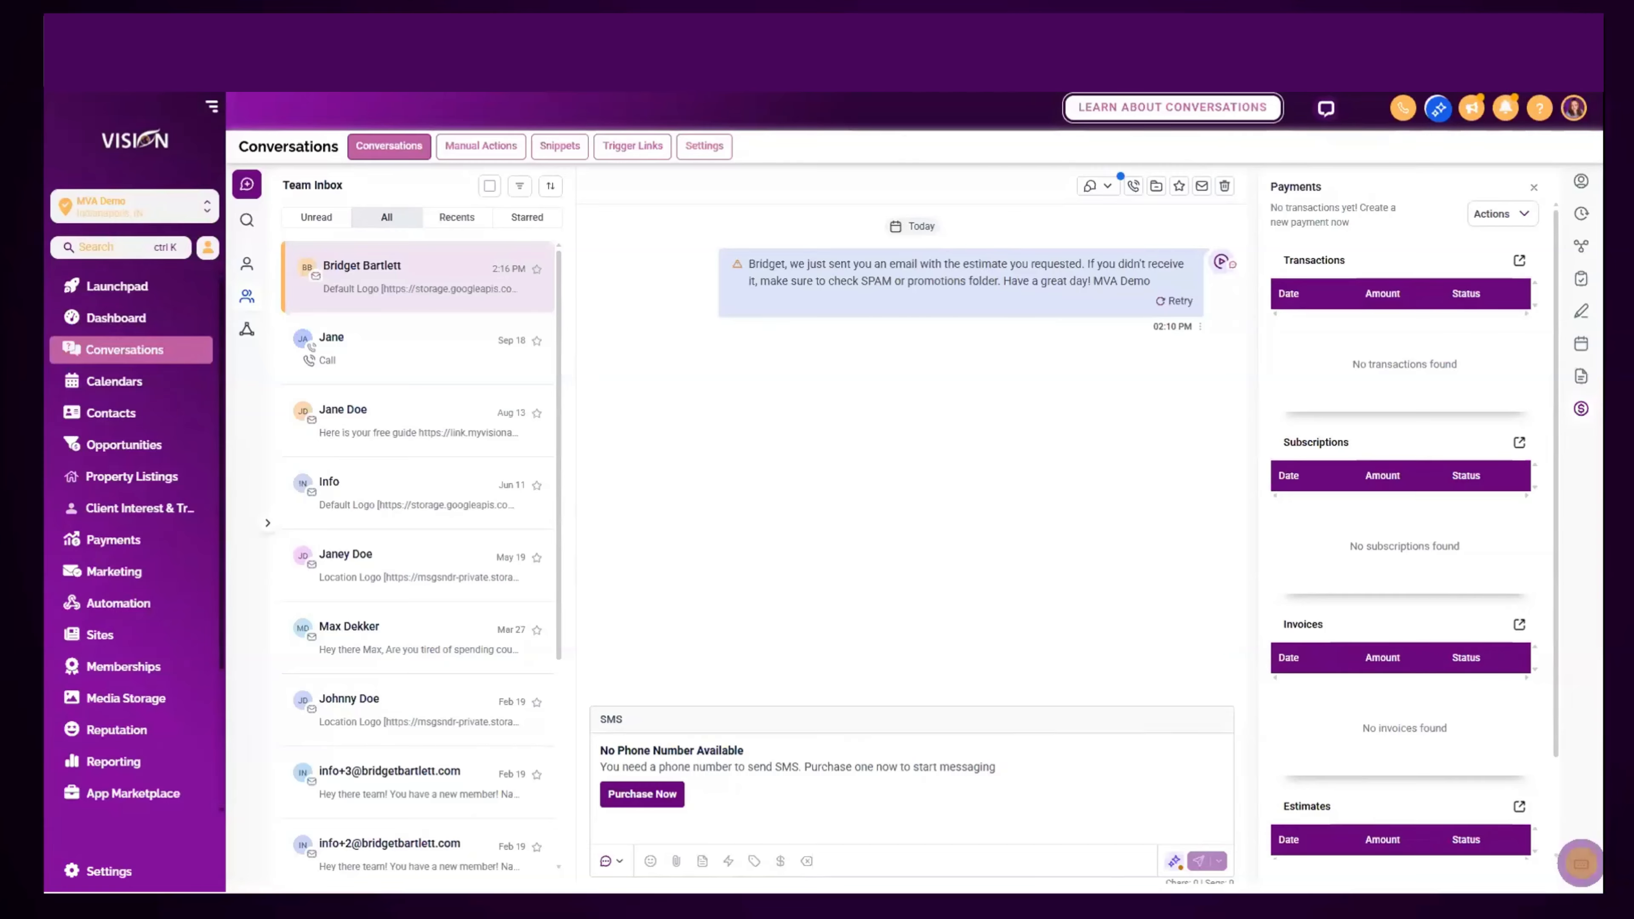
- Review the keyboard shortcuts for Navigation, Conversation Actions, Composer and Contact Actions, and close the shortcut list
{"action": "left_click", "coordinate": [1582, 863]}
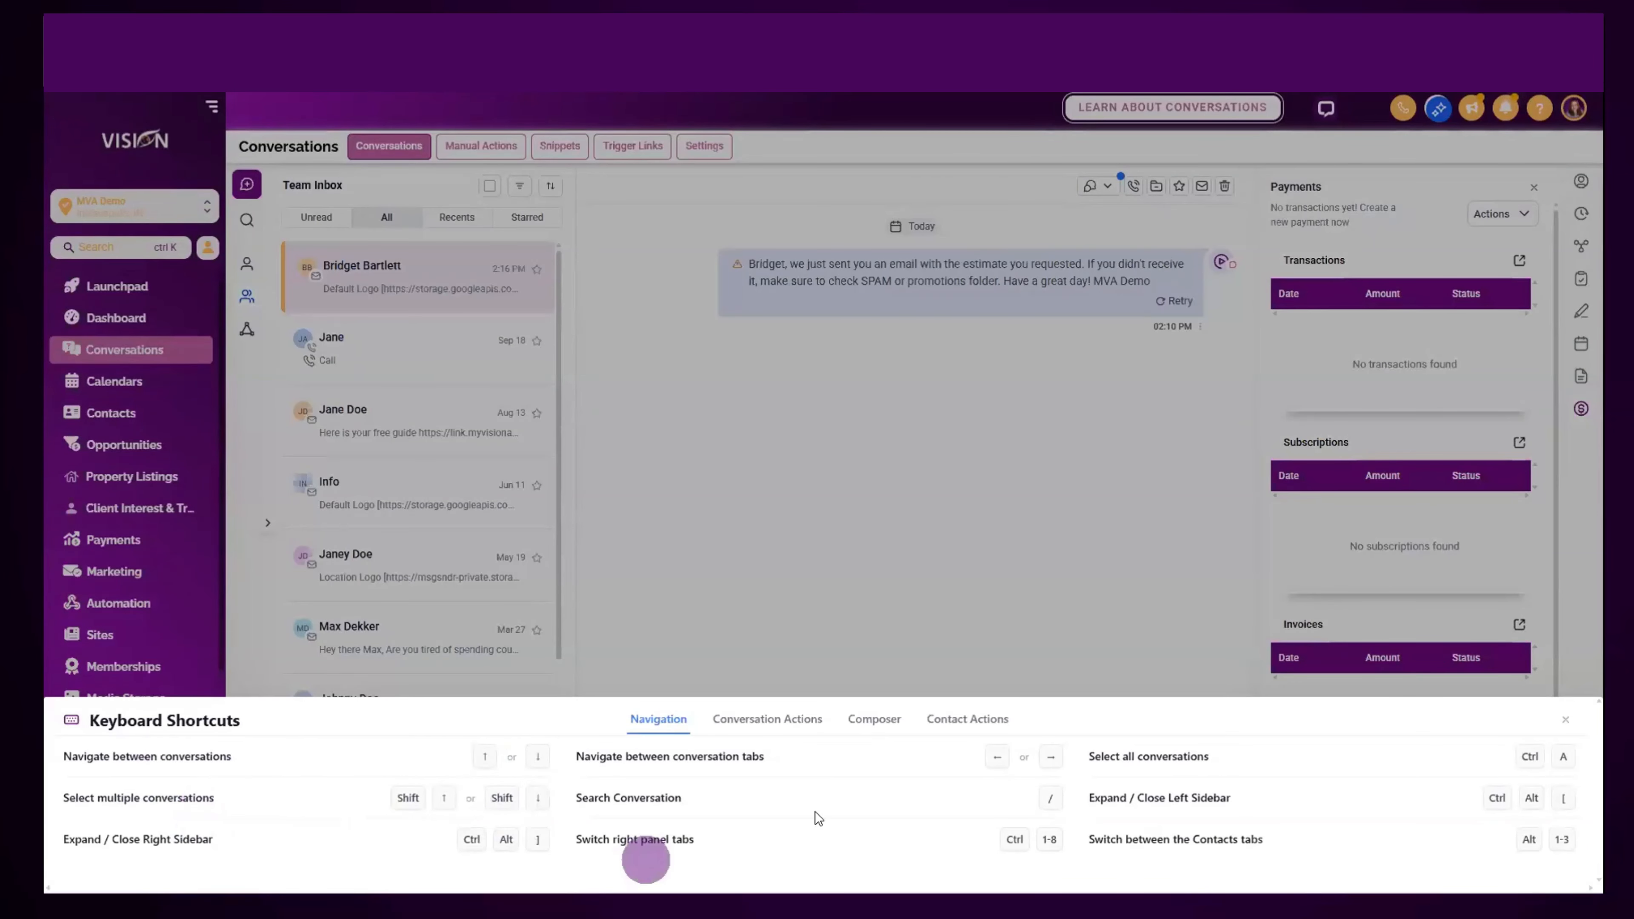
{"action": "left_click", "coordinate": [798, 721]}
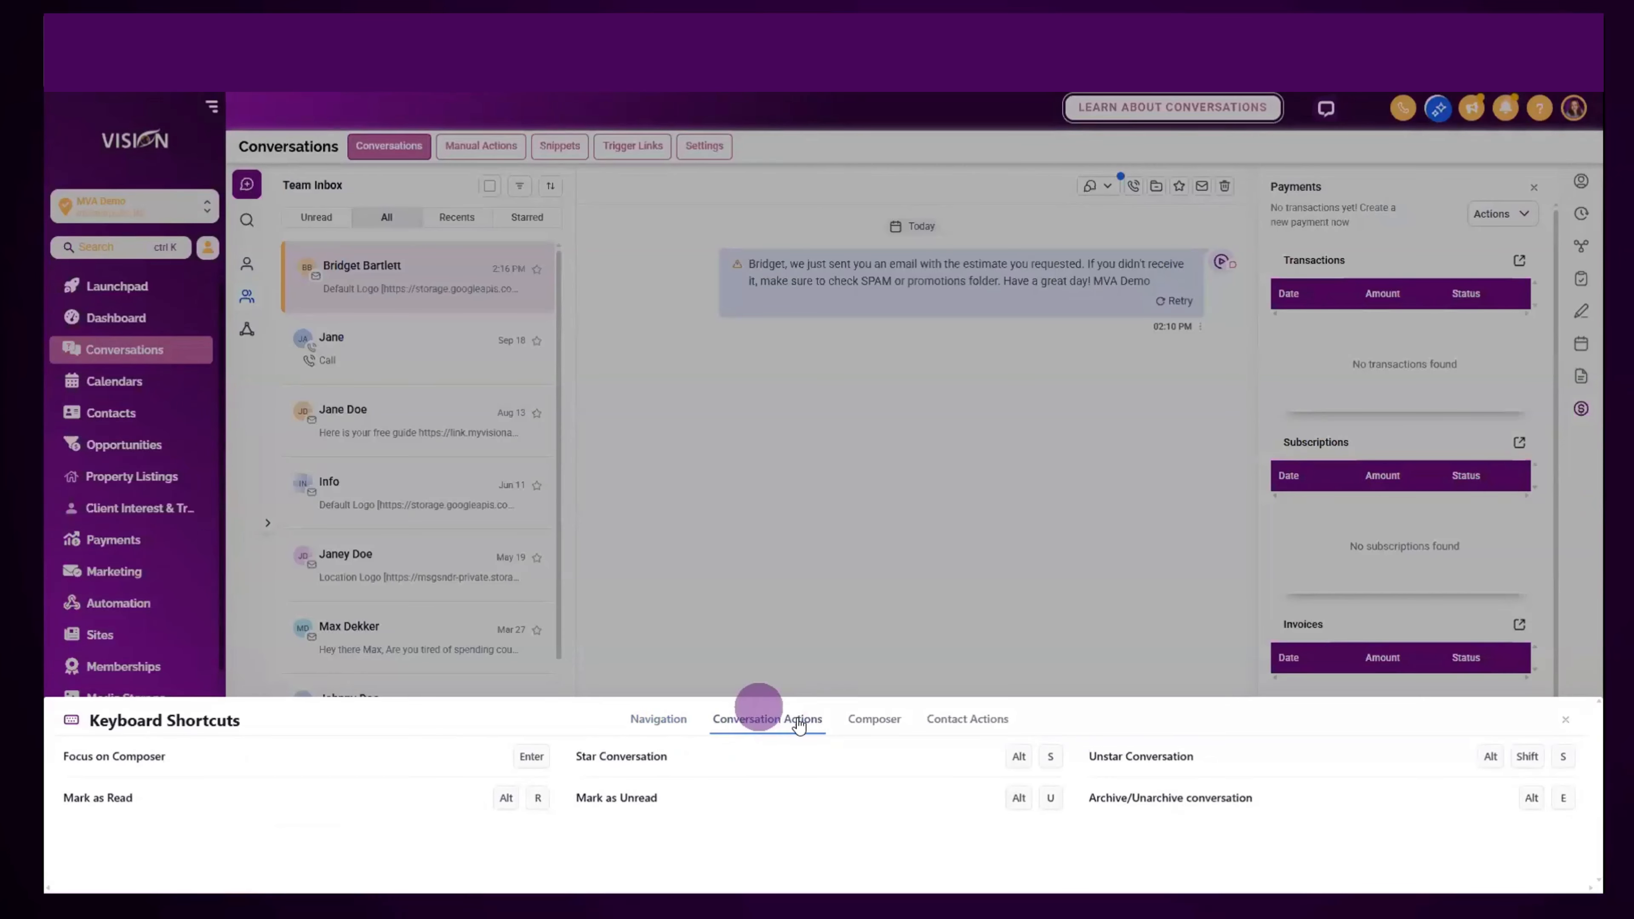
{"action": "left_click", "coordinate": [888, 724]}
{"action": "left_click", "coordinate": [979, 721]}
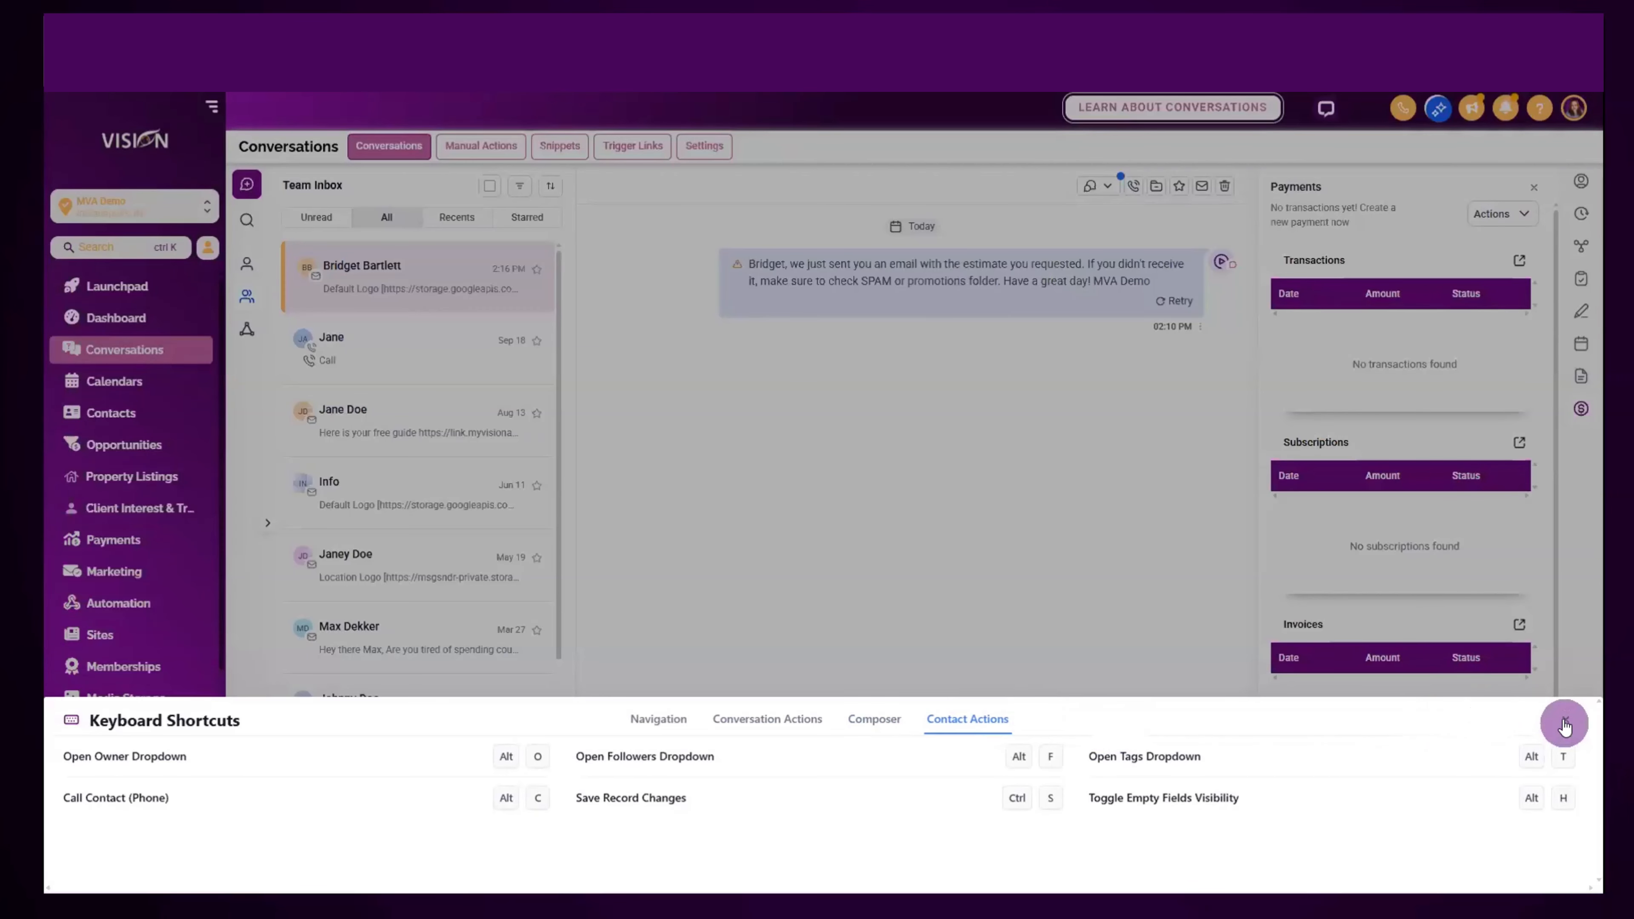
{"action": "left_click", "coordinate": [1565, 722]}
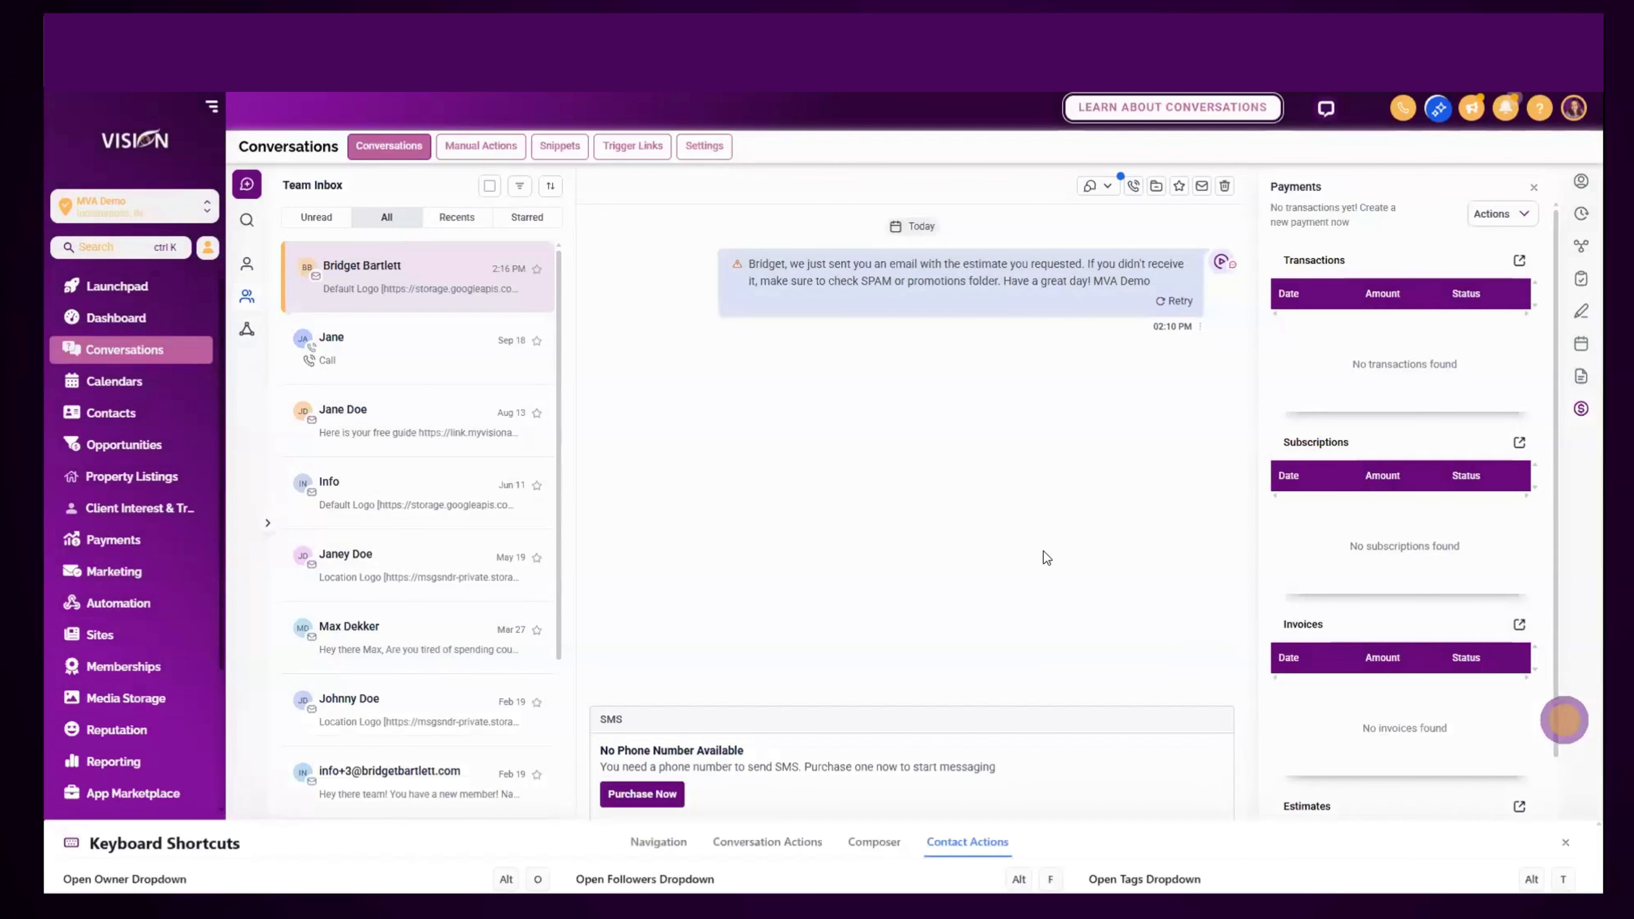